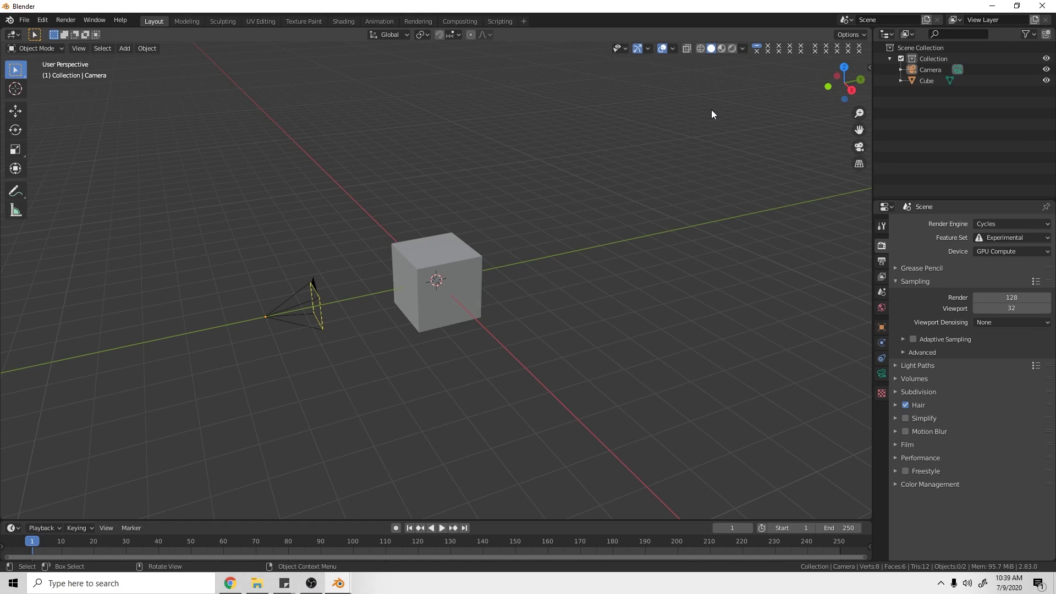
# Step: Search the add-on preferences for "extra" and check that the Extra Objects add-ons are enabled
pyautogui.click(44, 20)
pyautogui.click(78, 182)
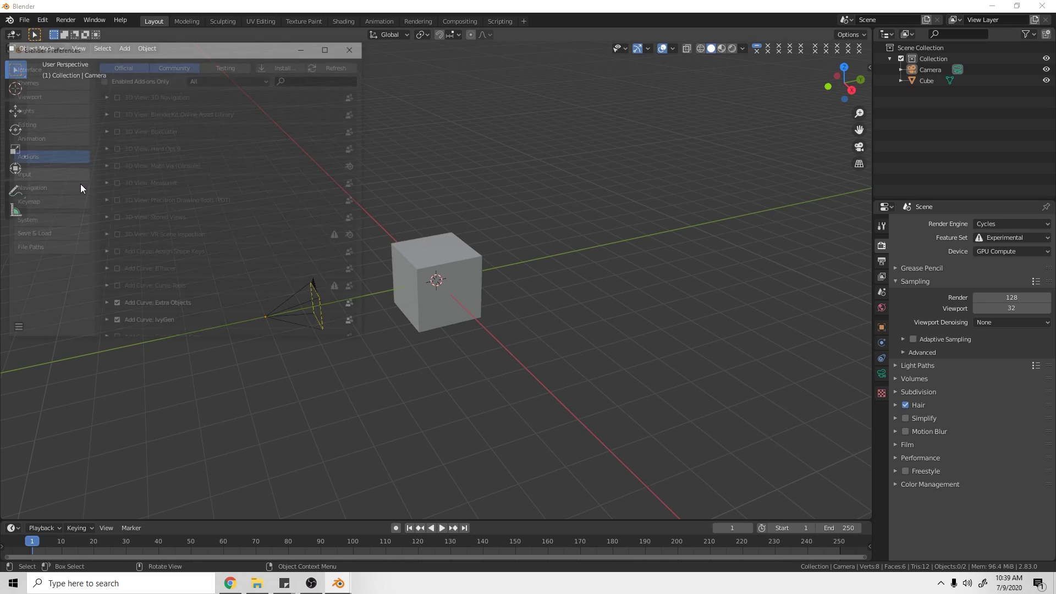
pyautogui.click(312, 80)
pyautogui.write('extra')
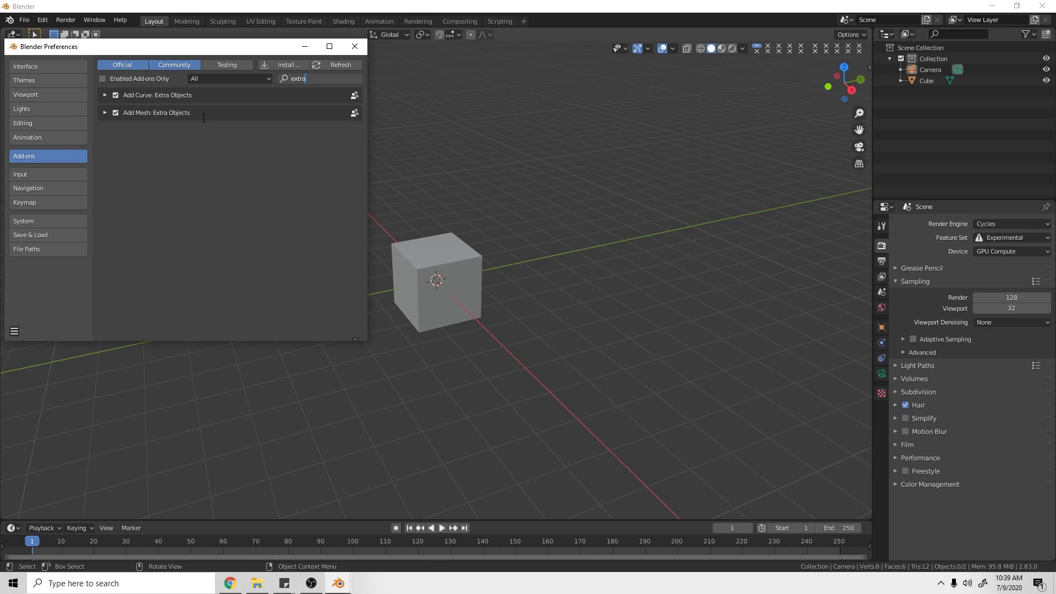
pyautogui.click(359, 52)
# Step: Delete the default cube and the camera from the scene
pyautogui.hotkey('shift', 'a')
pyautogui.moveTo(487, 219)
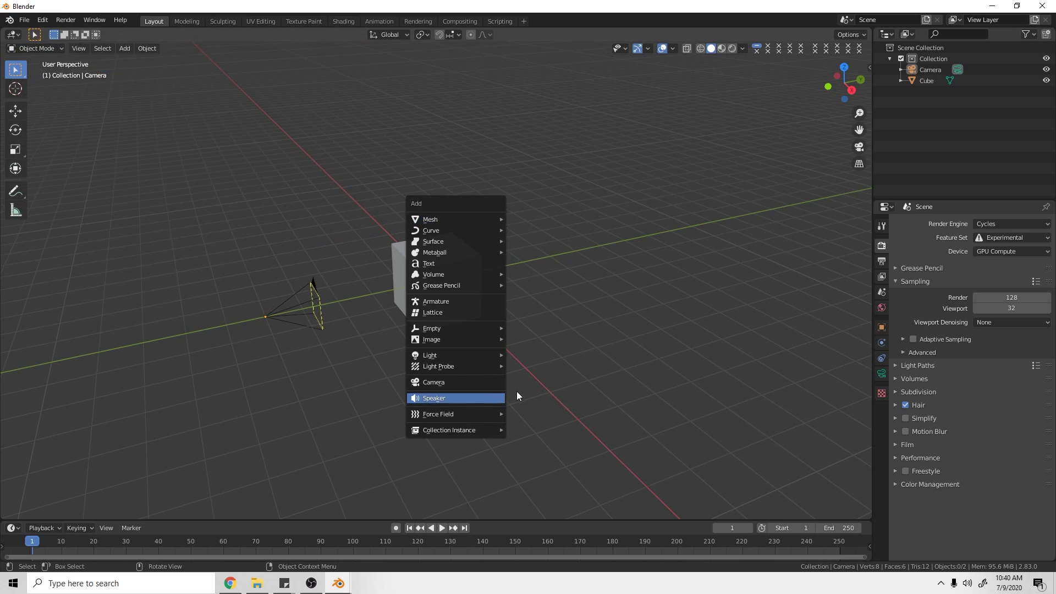
pyautogui.moveTo(456, 321); pyautogui.dragTo(468, 329, button='middle')
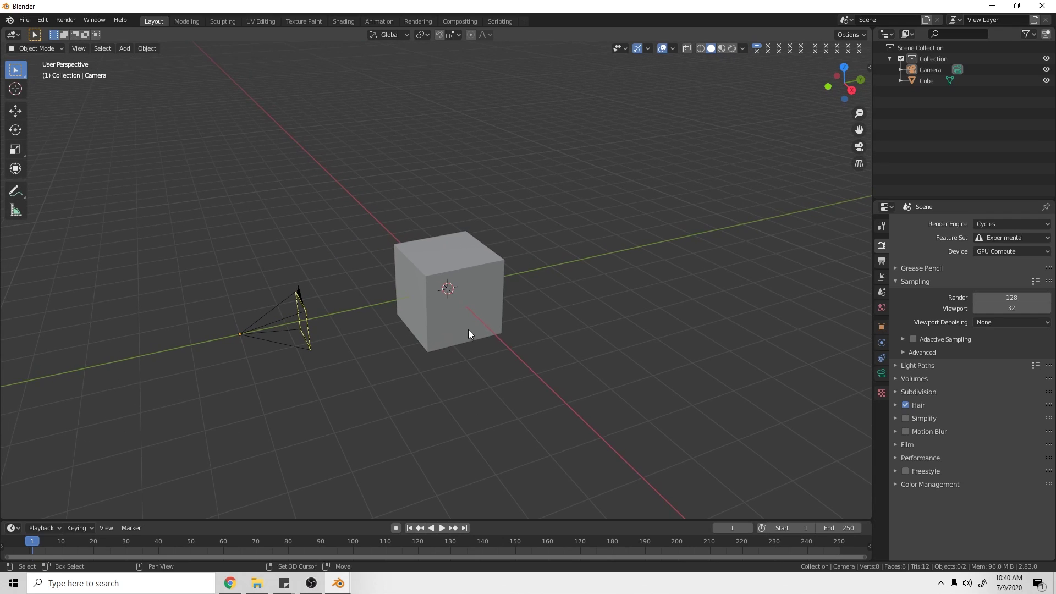
pyautogui.click(473, 324)
pyautogui.press('x')
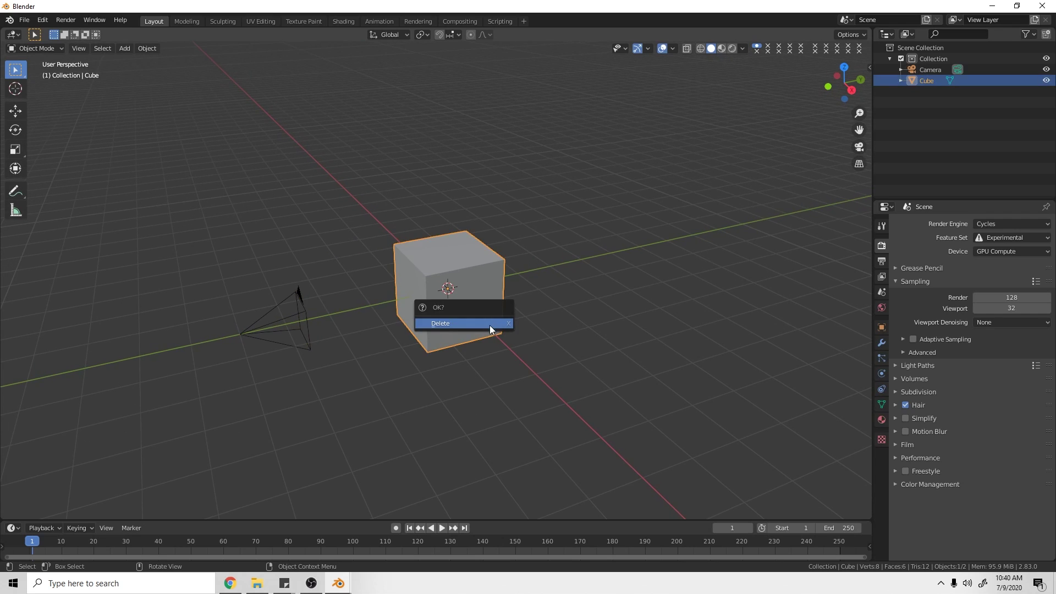
pyautogui.click(489, 324)
pyautogui.press('a')
pyautogui.press('x')
pyautogui.click(358, 398)
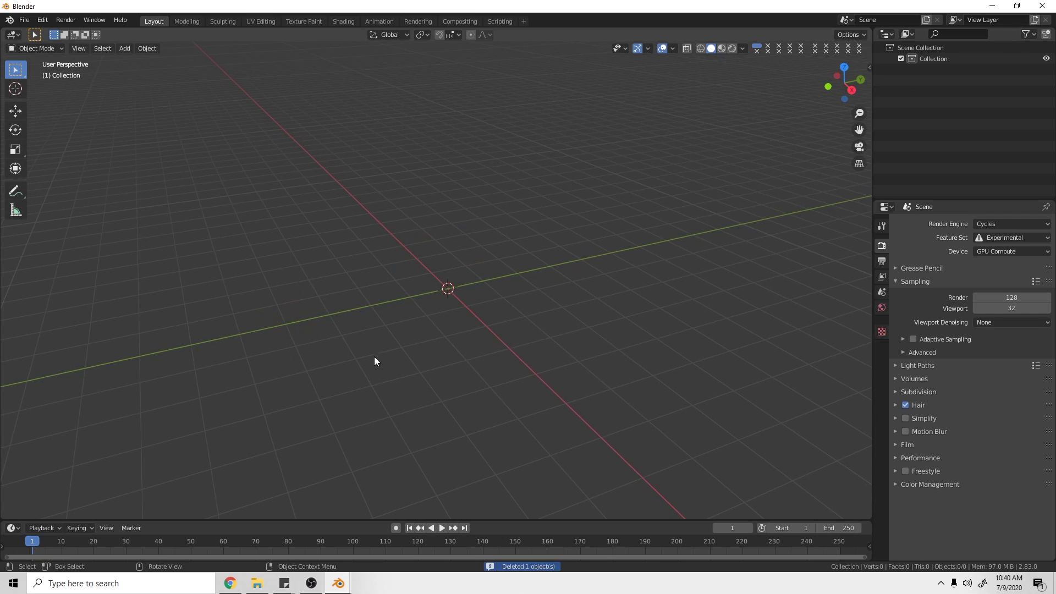
# Step: Add a Round Cube mesh at the world origin and expand its creation settings
pyautogui.moveTo(374, 356); pyautogui.dragTo(398, 355, button='middle')
pyautogui.moveTo(284, 369); pyautogui.dragTo(319, 375, button='middle')
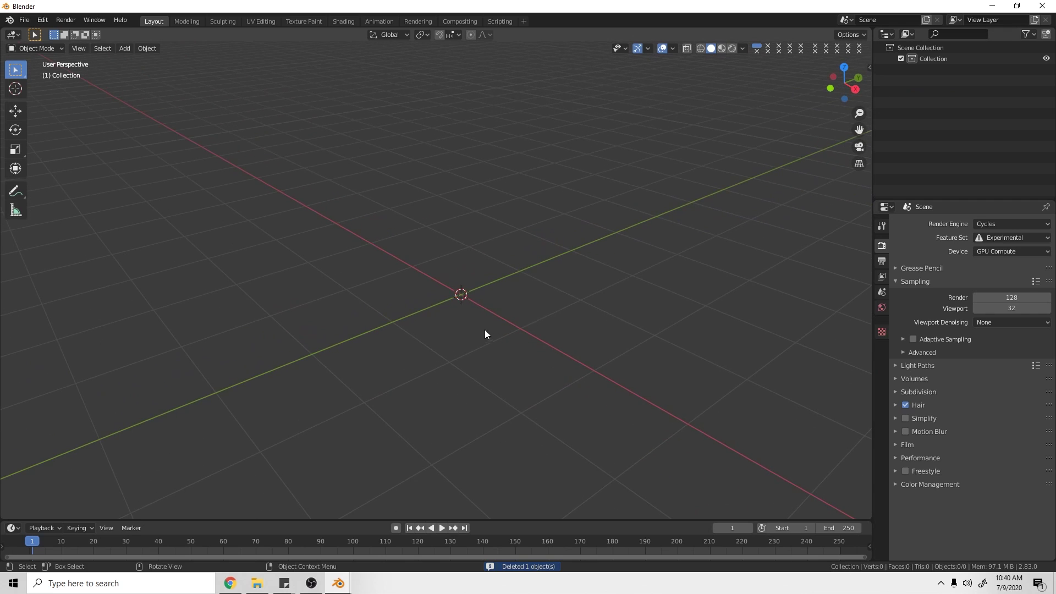
pyautogui.press('shift')
pyautogui.hotkey('shift', 'a')
pyautogui.moveTo(478, 326)
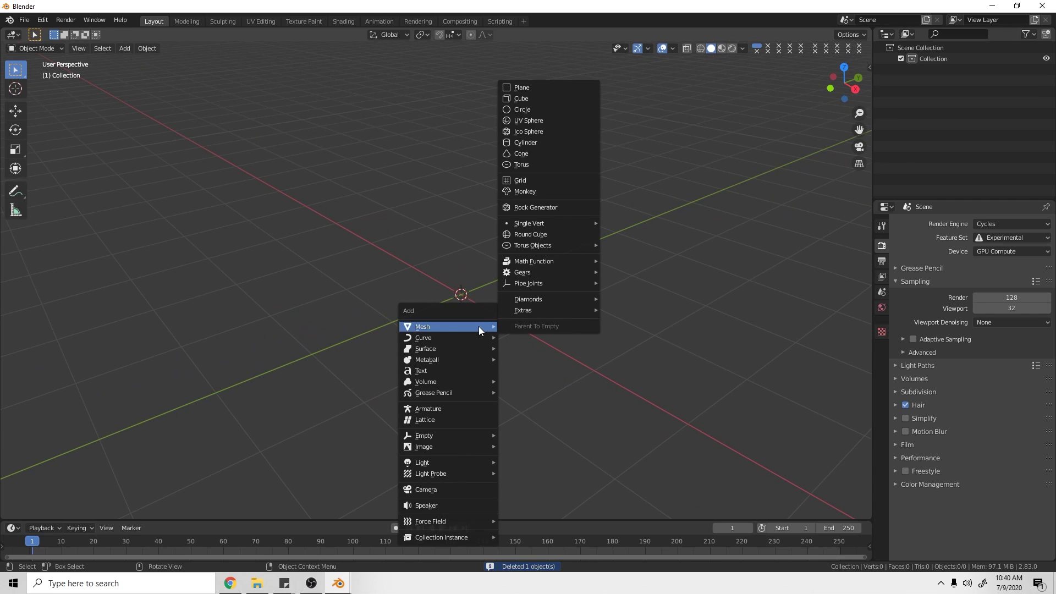
pyautogui.click(533, 235)
pyautogui.click(91, 510)
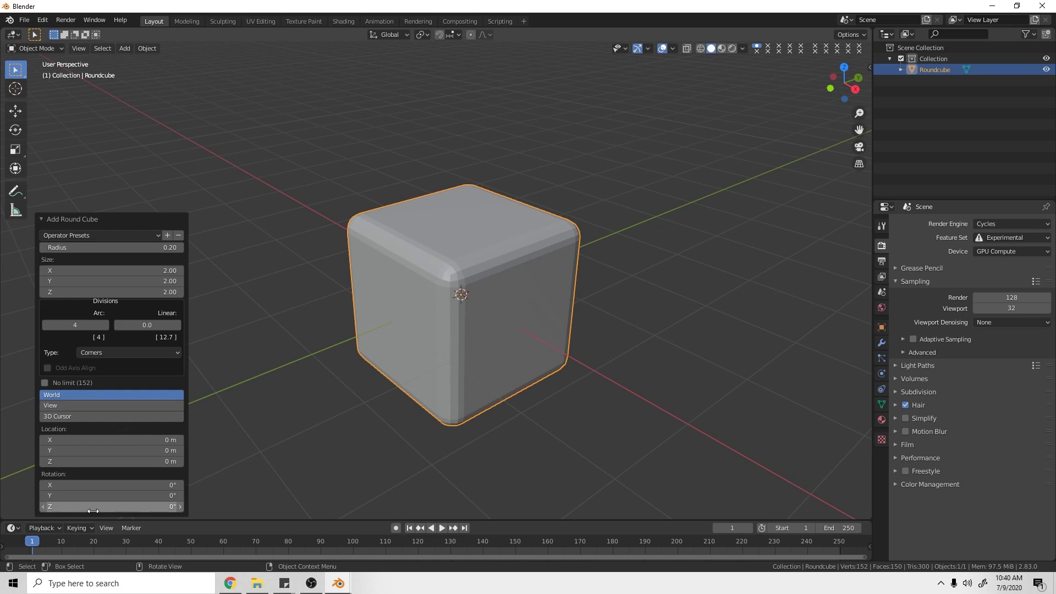
# Step: Apply the Quadsphere preset to the round cube and set its arc divisions to 4
pyautogui.click(120, 236)
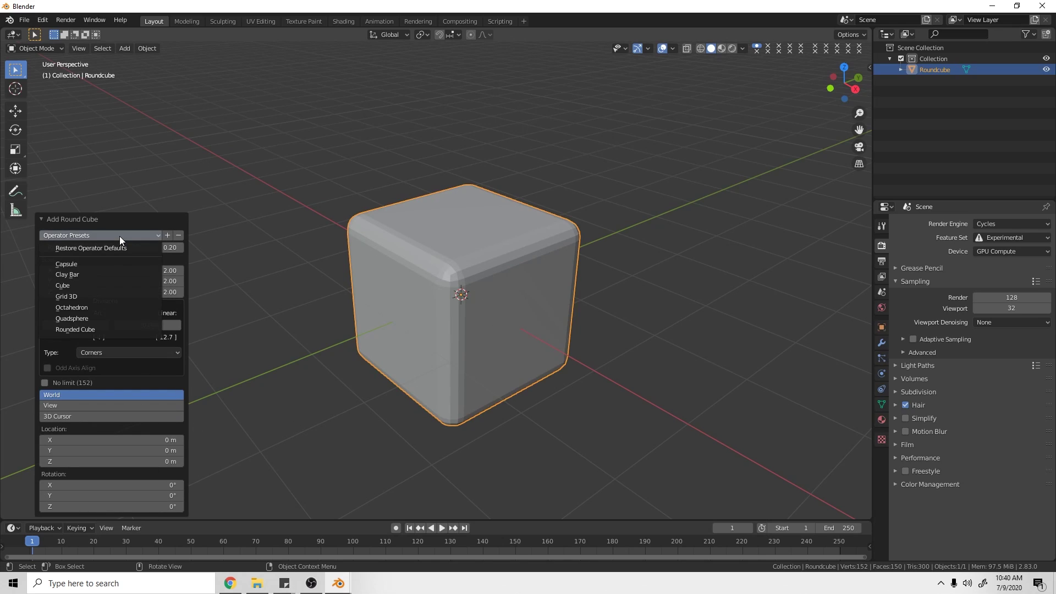
pyautogui.click(107, 318)
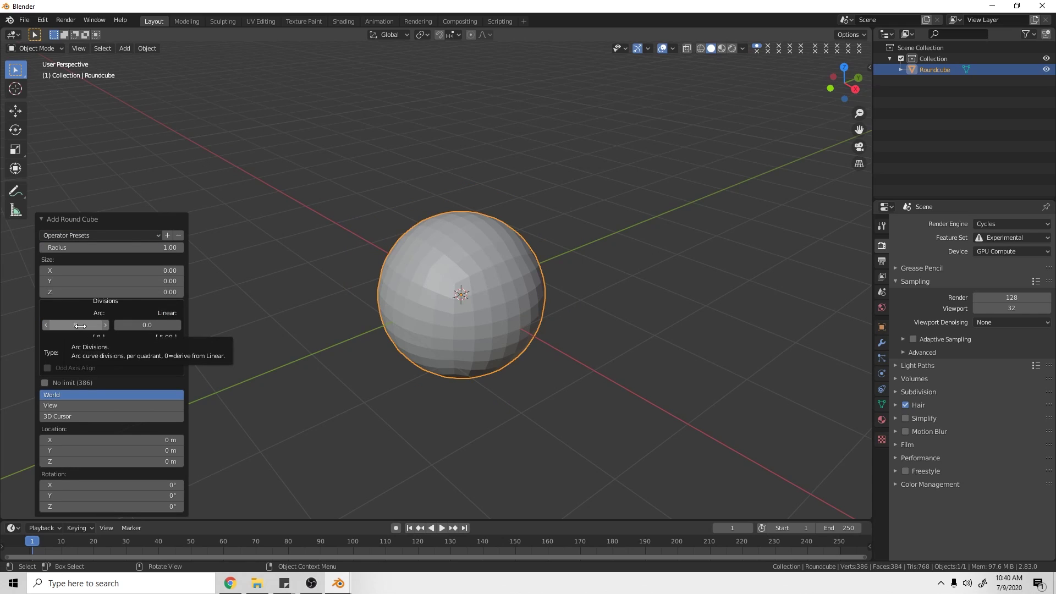
pyautogui.click(79, 326)
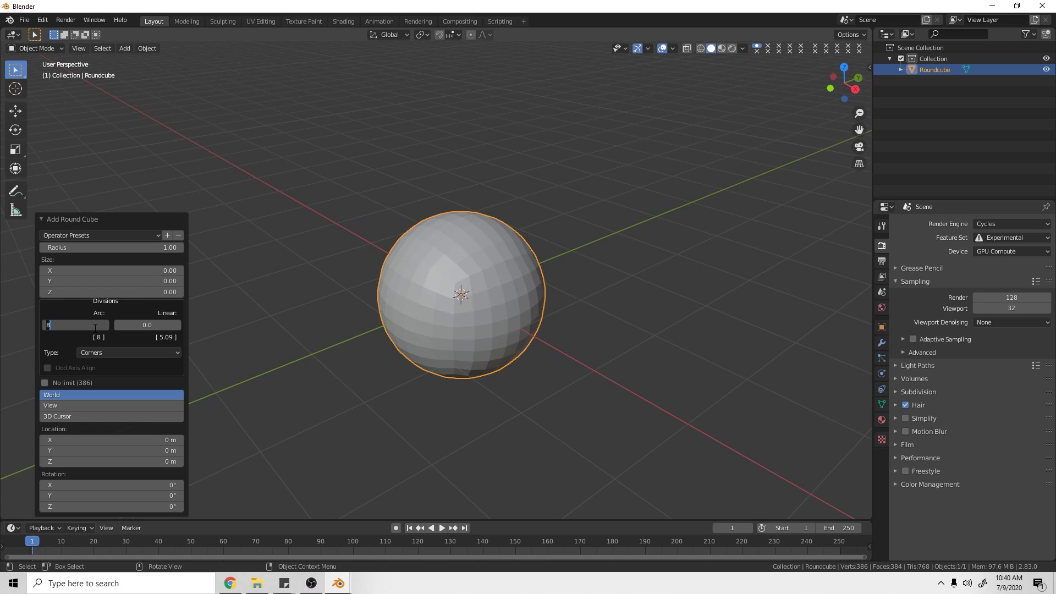
pyautogui.write('4')
pyautogui.press('Return')
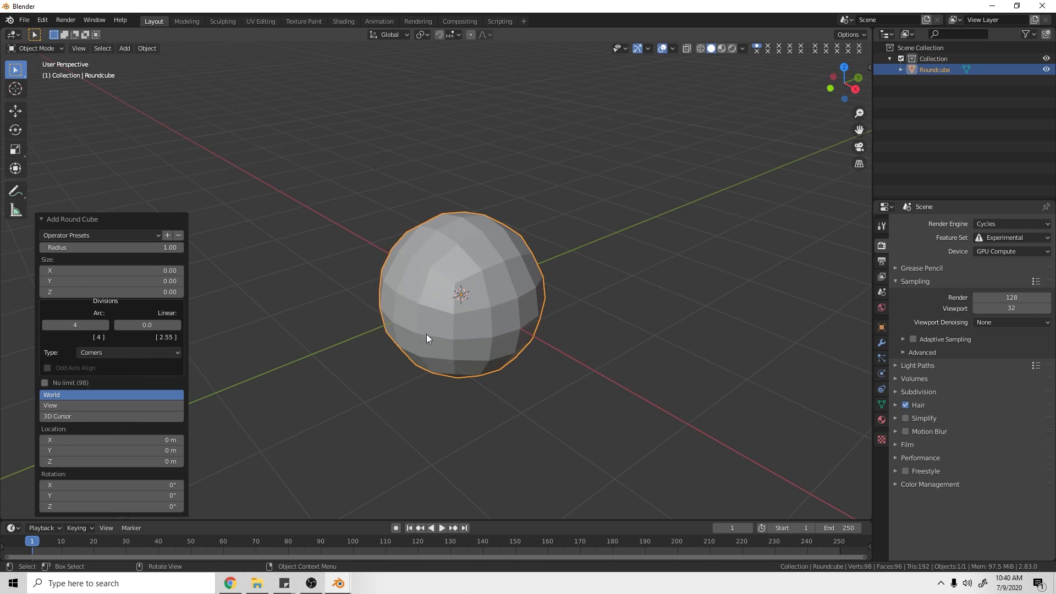
# Step: Shade the quadsphere smooth and switch to the front orthographic view
pyautogui.rightClick(457, 261)
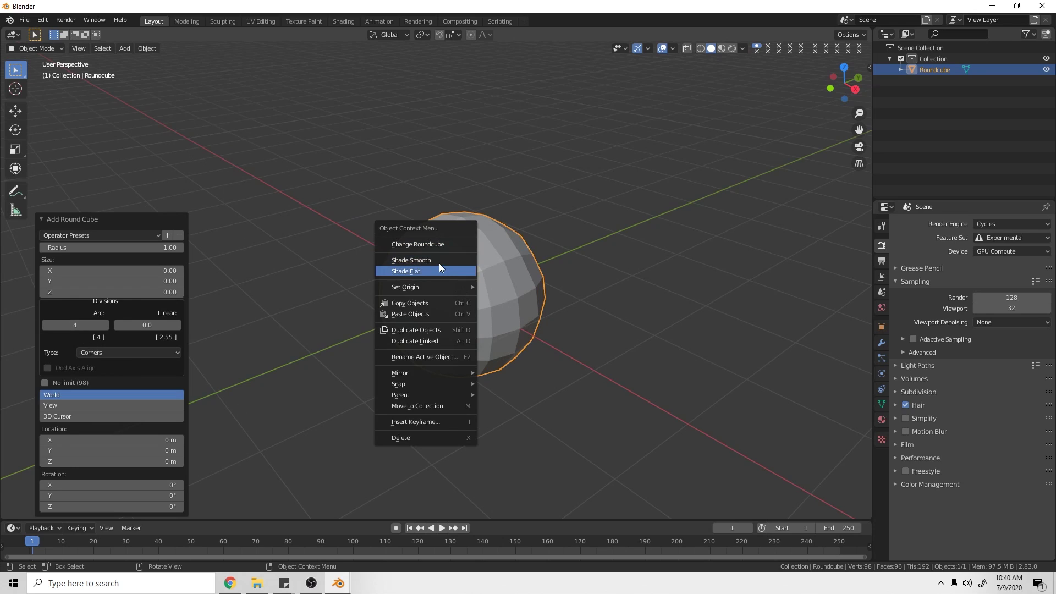
pyautogui.click(440, 259)
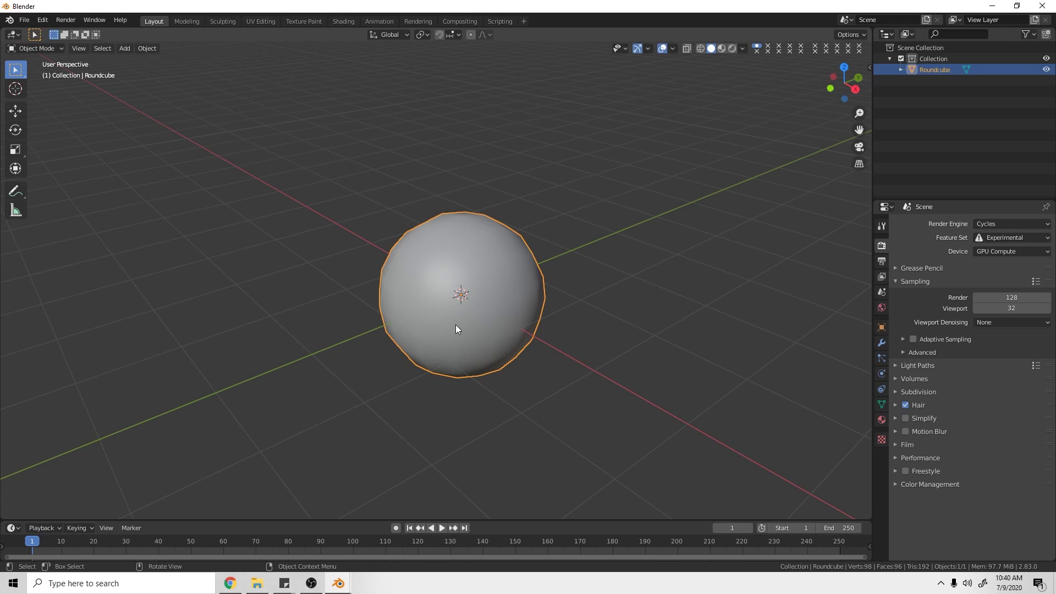
pyautogui.press('KP_1')
pyautogui.scroll(3, 456, 328)
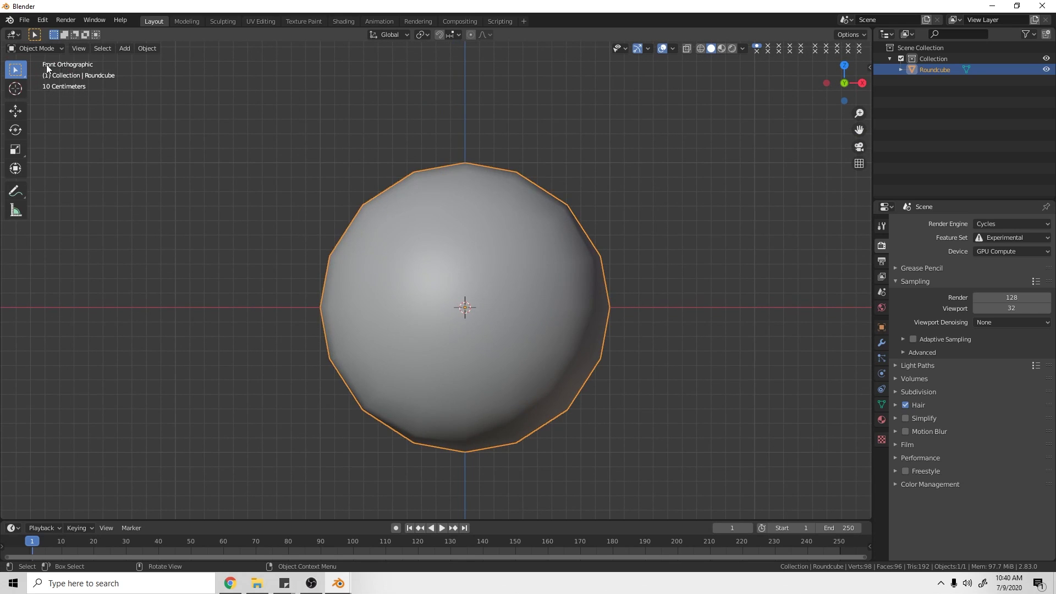
pyautogui.keyDown('shift'); pyautogui.moveTo(515, 335); pyautogui.dragTo(505, 325, button='middle'); pyautogui.keyUp('shift')
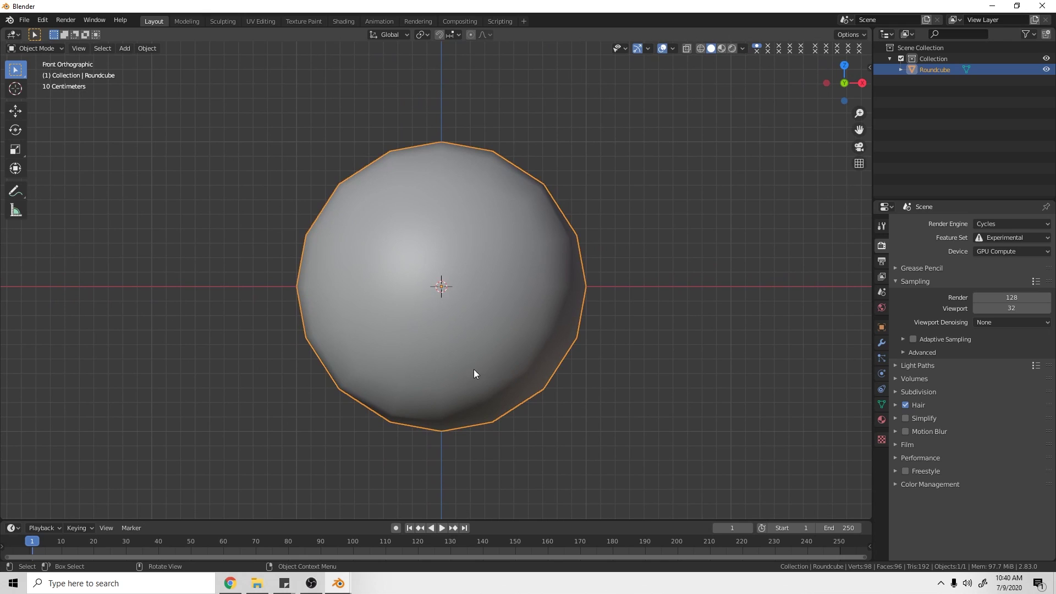
# Step: Enter Edit Mode on the quadsphere with nothing selected and display it in wireframe shading
pyautogui.hotkey('ctrl', 'Tab')
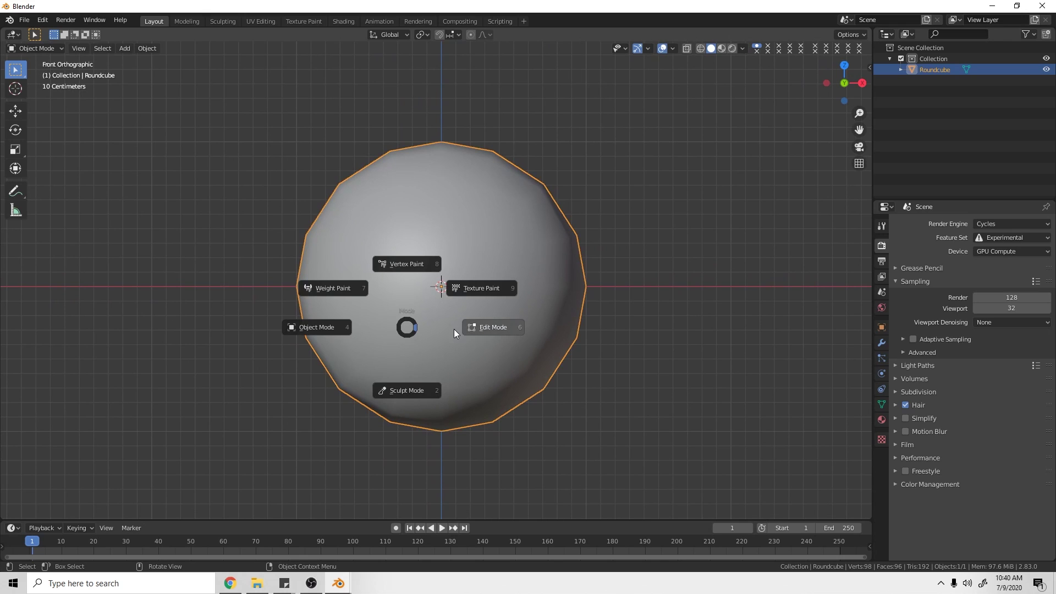
pyautogui.click(486, 332)
pyautogui.hotkey('alt', 'a')
pyautogui.scroll(-1, 486, 332)
pyautogui.press('z')
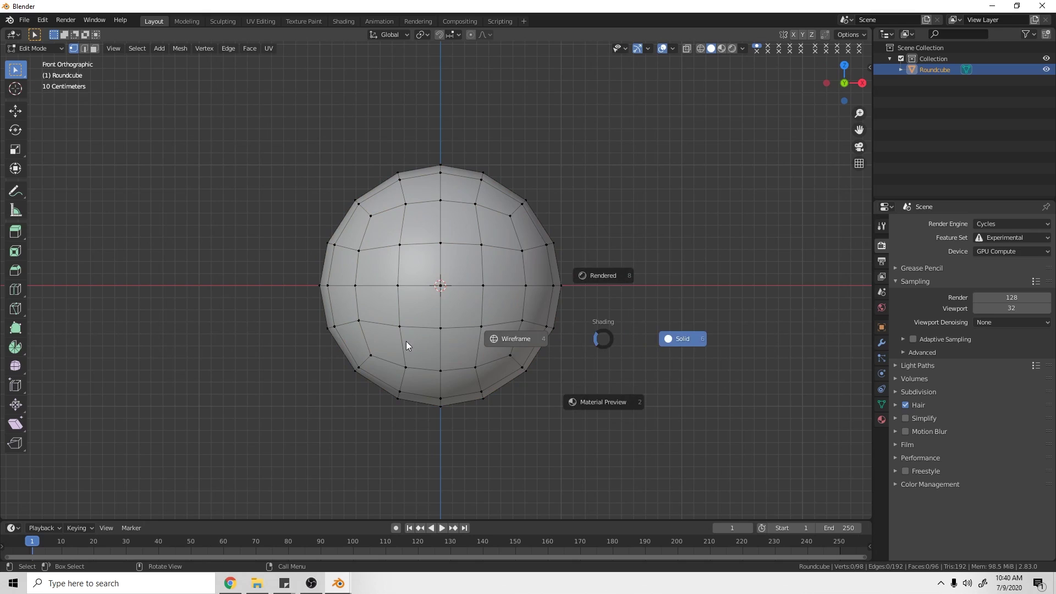
pyautogui.click(384, 345)
# Step: Flatten all vertices below the sphere's equator by scaling them to 0.1 along Z
pyautogui.moveTo(286, 299); pyautogui.dragTo(672, 441)
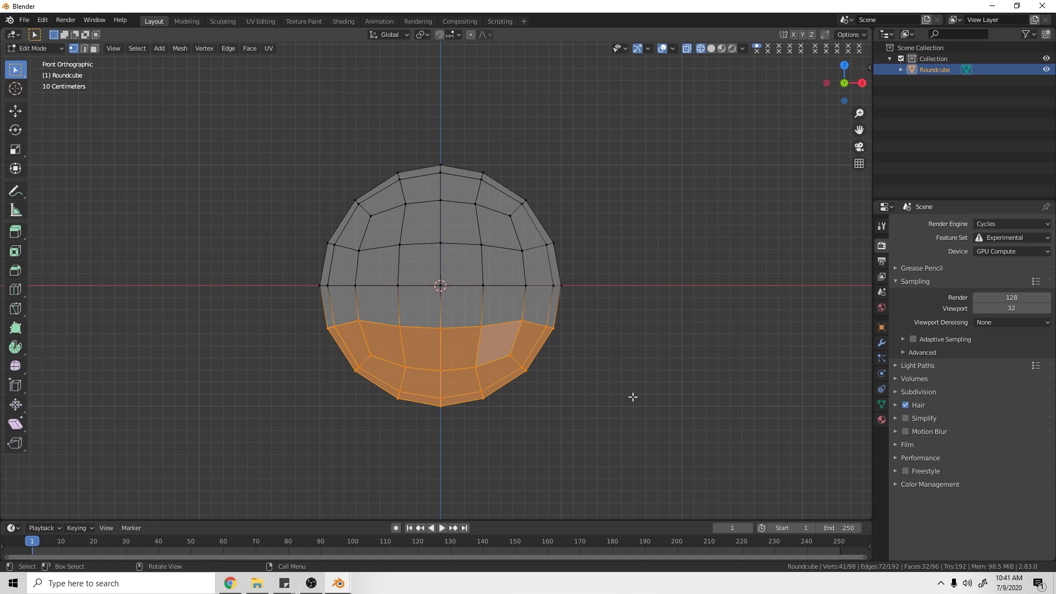
pyautogui.press('s')
pyautogui.press('z')
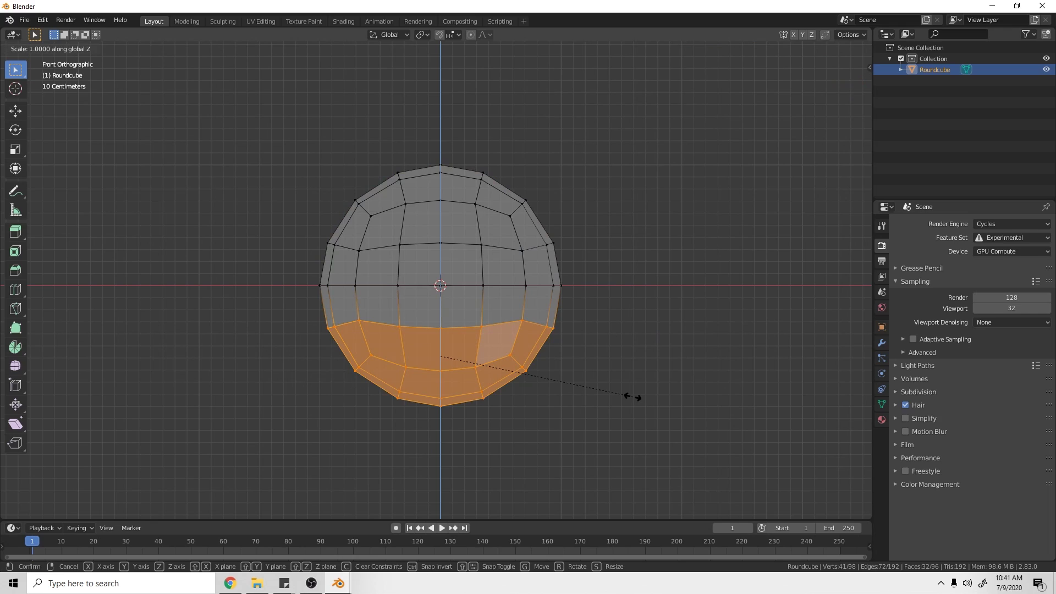
pyautogui.write('.1')
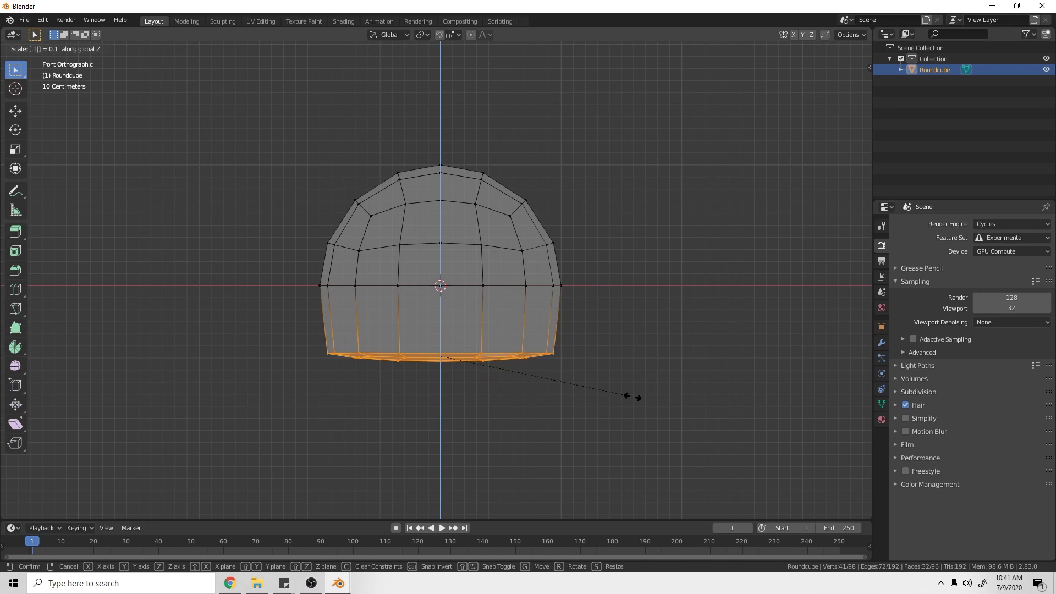
pyautogui.press('Return')
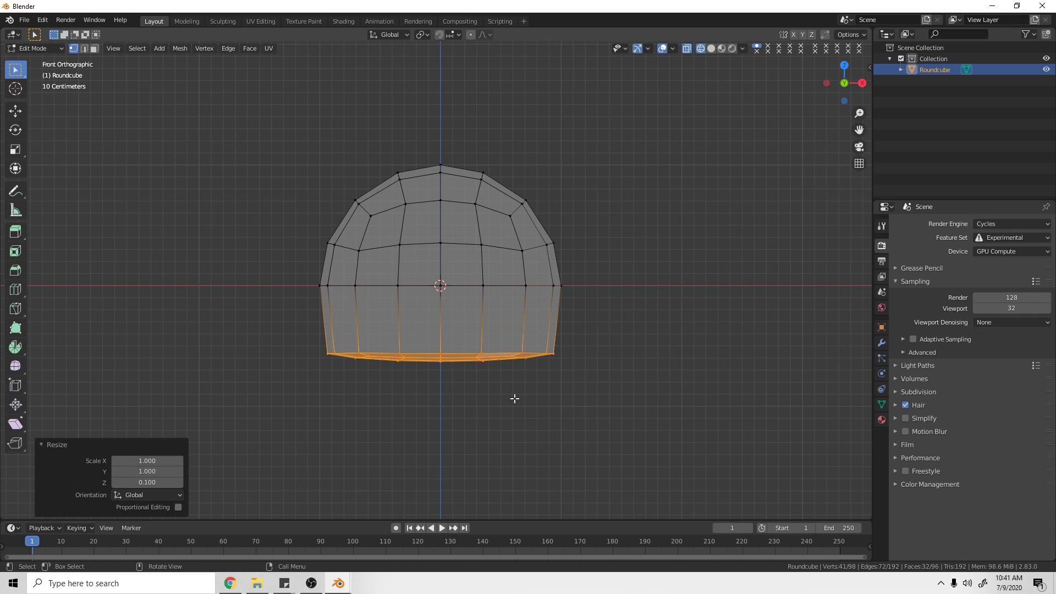
# Step: Raise the flattened base about 0.2 m along Z and scale it up by a factor of about 1.09
pyautogui.press('g')
pyautogui.press('z')
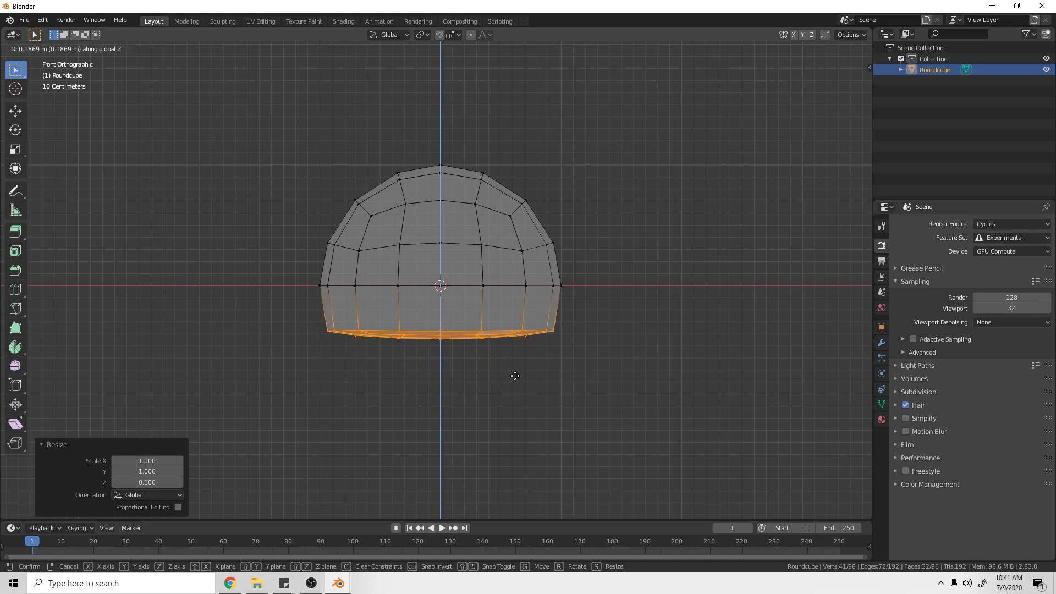
pyautogui.click(515, 375)
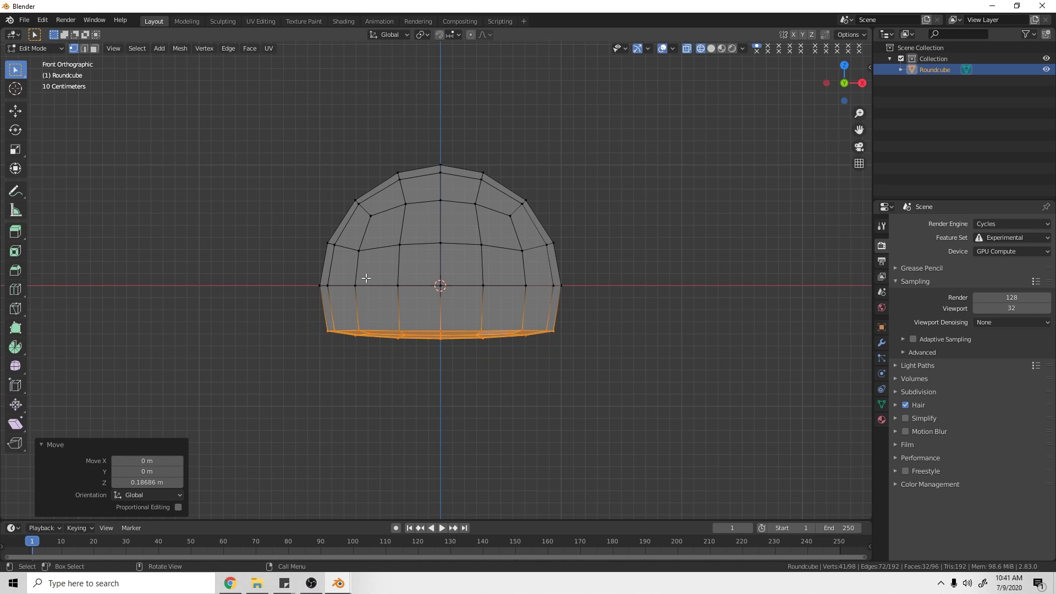
pyautogui.press('g')
pyautogui.press('z')
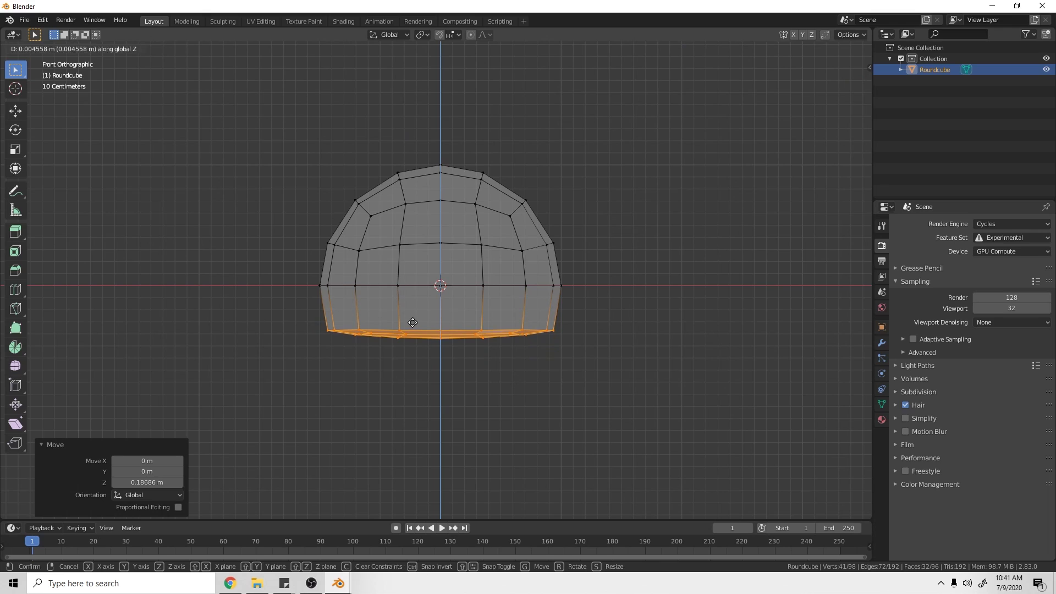
pyautogui.click(473, 335)
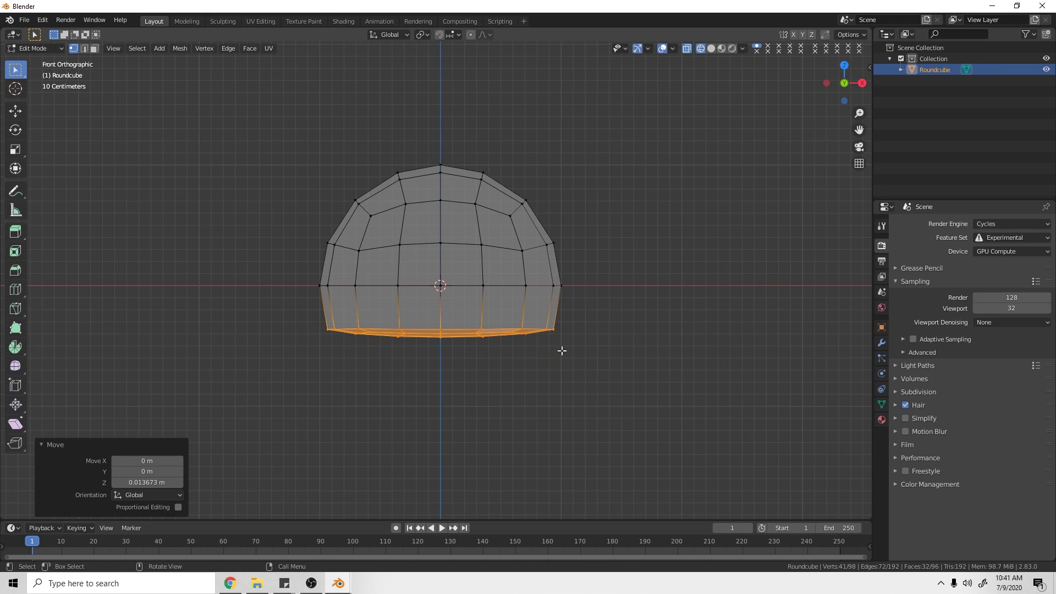
pyautogui.press('s')
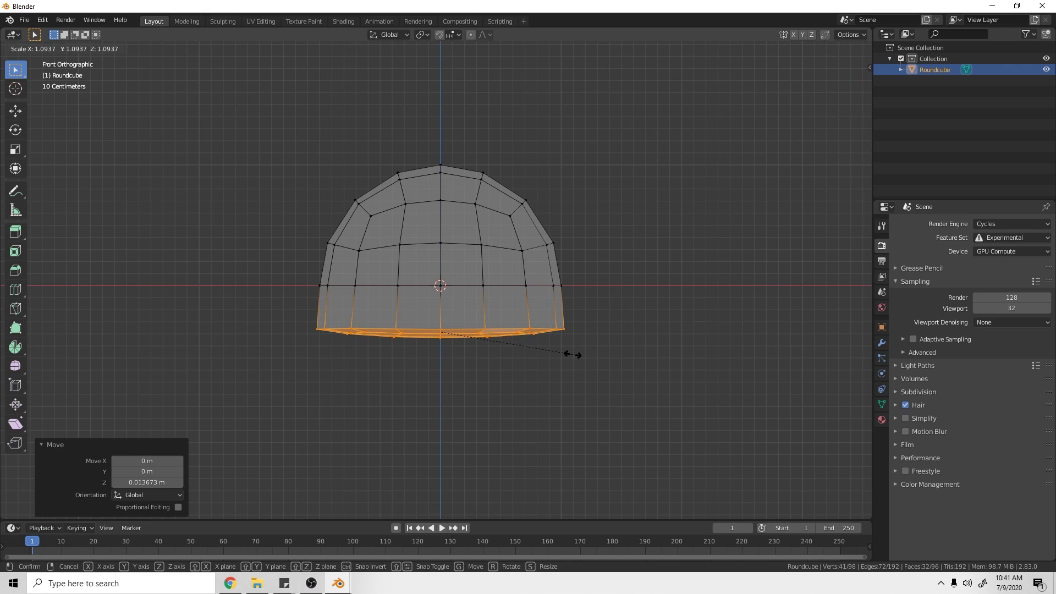
pyautogui.click(572, 355)
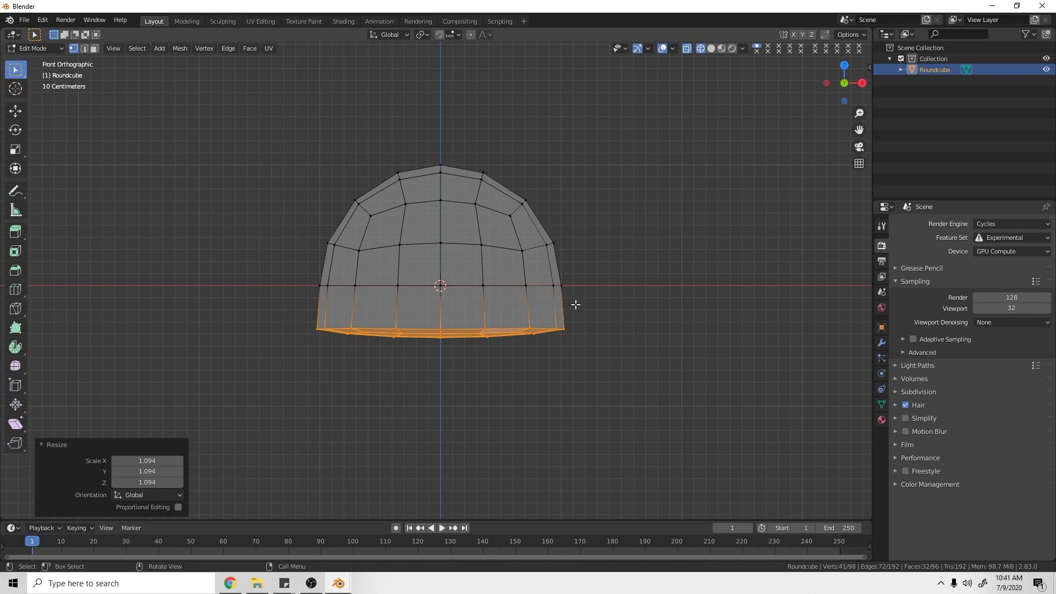
# Step: Move all vertices above the equator up about 1.2 m along Z to stretch the dome taller
pyautogui.hotkey('alt', 'a')
pyautogui.keyDown('shift'); pyautogui.moveTo(410, 225); pyautogui.dragTo(387, 303, button='middle'); pyautogui.keyUp('shift')
pyautogui.moveTo(189, 173); pyautogui.dragTo(578, 345)
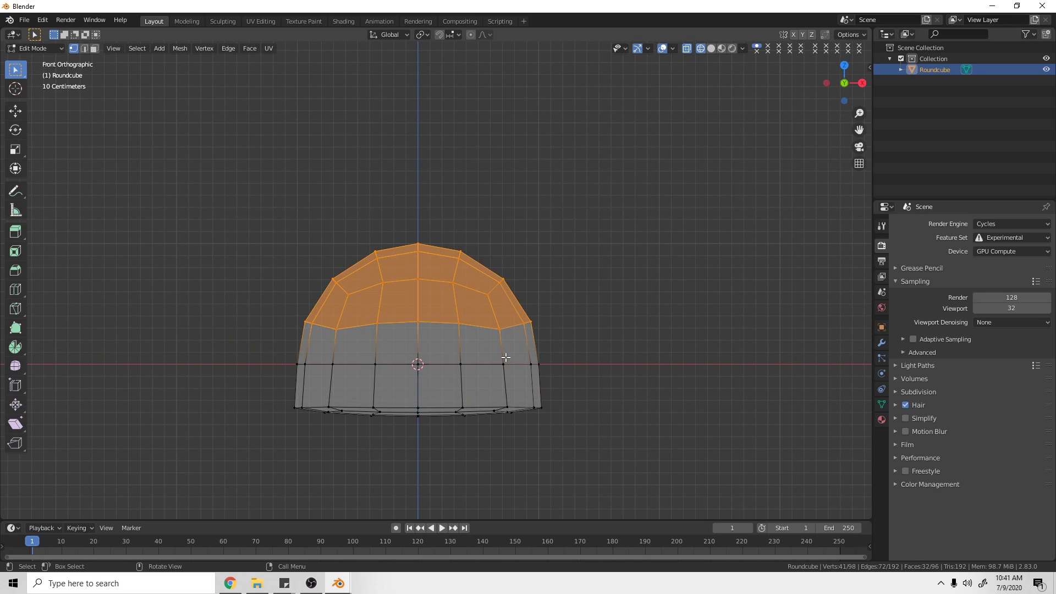
pyautogui.press('g')
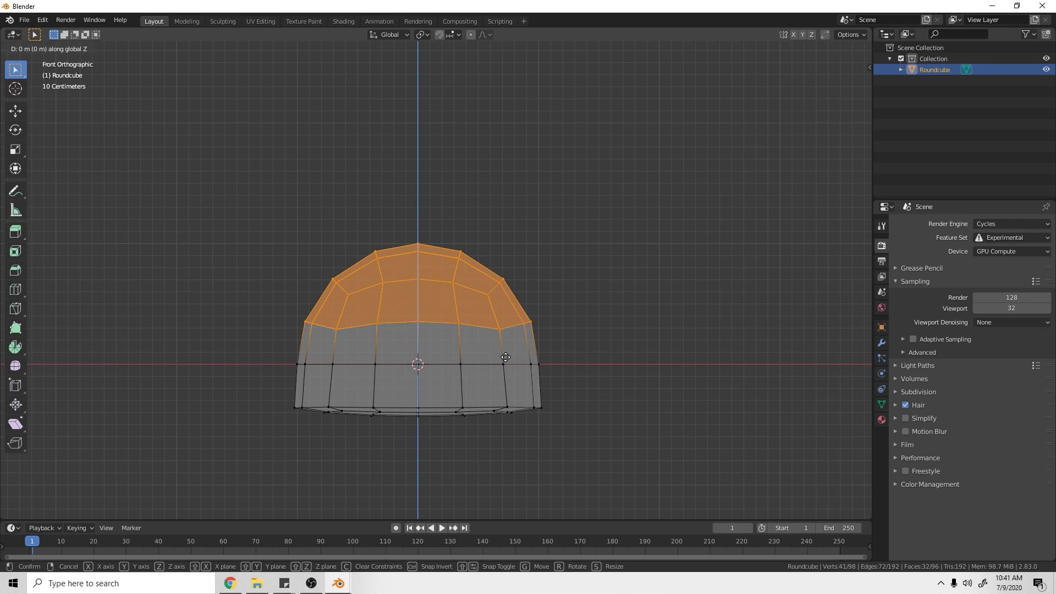
pyautogui.press('z')
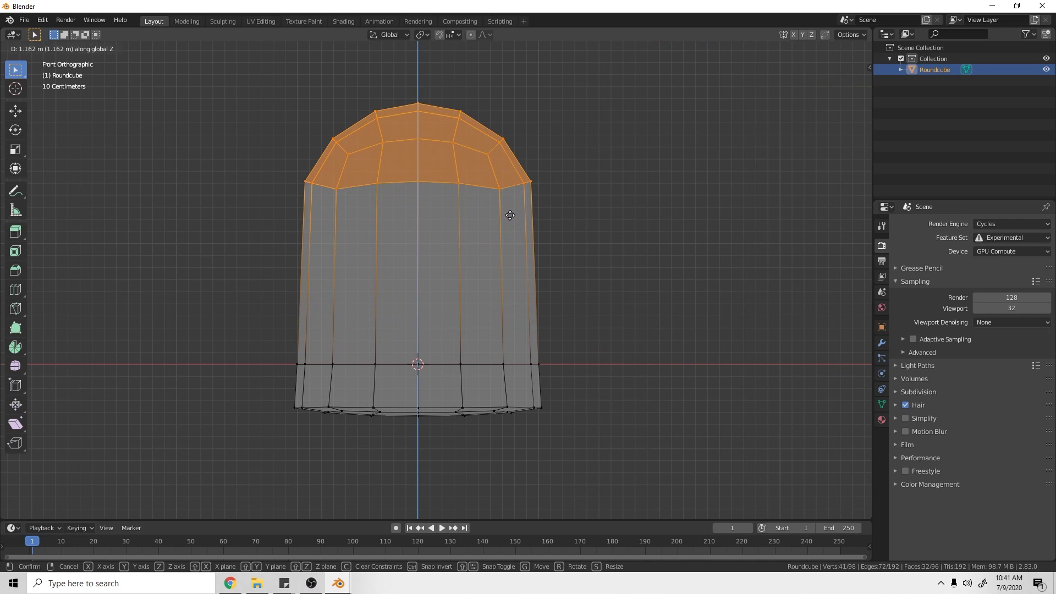
pyautogui.click(509, 213)
pyautogui.hotkey('alt', 'a')
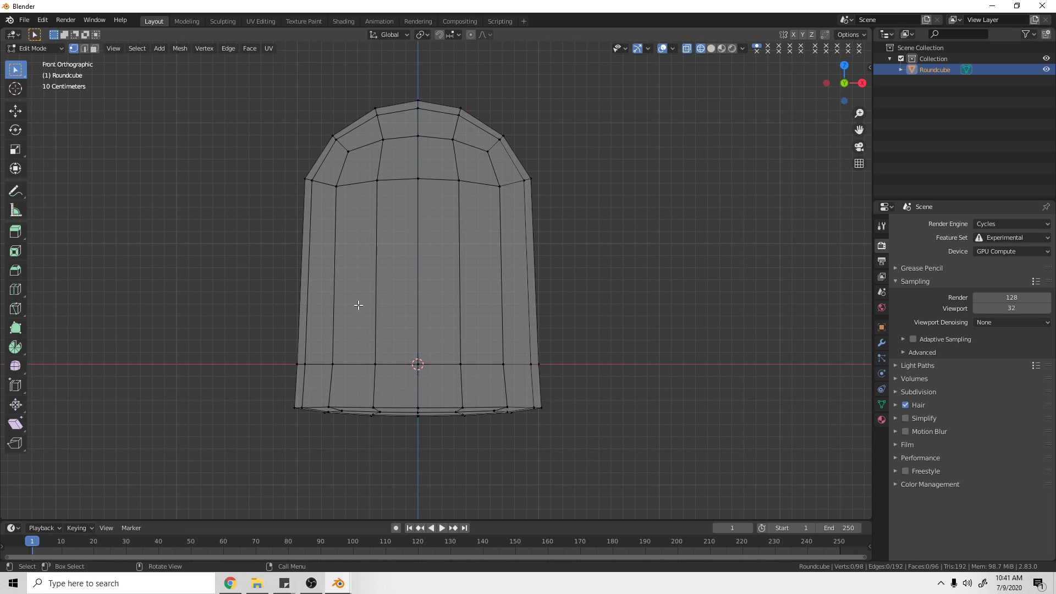
# Step: Cut three evenly spaced horizontal edge loops into the body's tall side faces without sliding them, and turn on proportional editing
pyautogui.hotkey('ctrl', 'r')
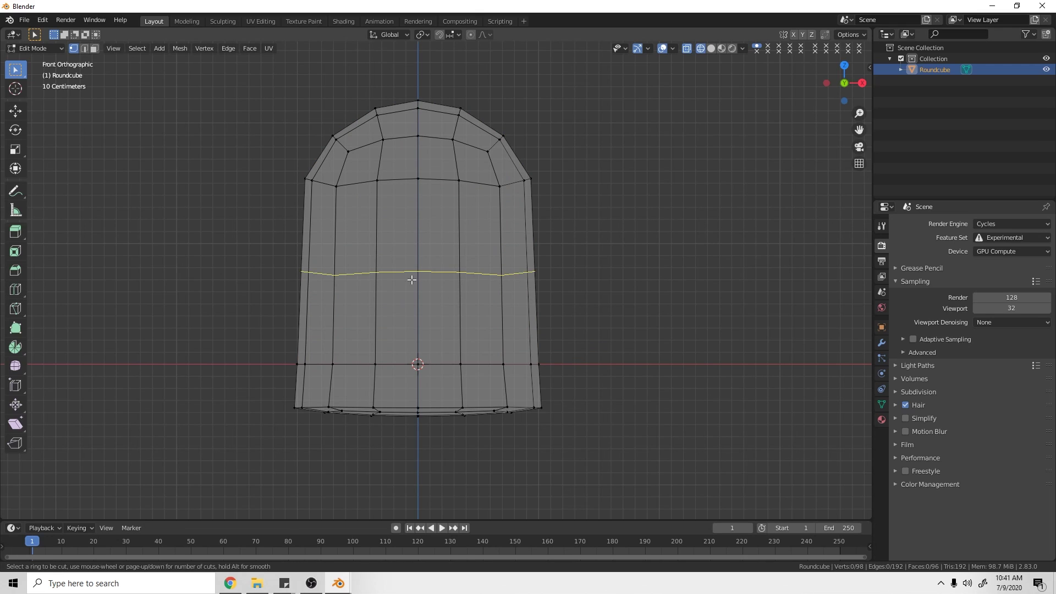
pyautogui.scroll(1, 411, 280)
pyautogui.scroll(1, 411, 280)
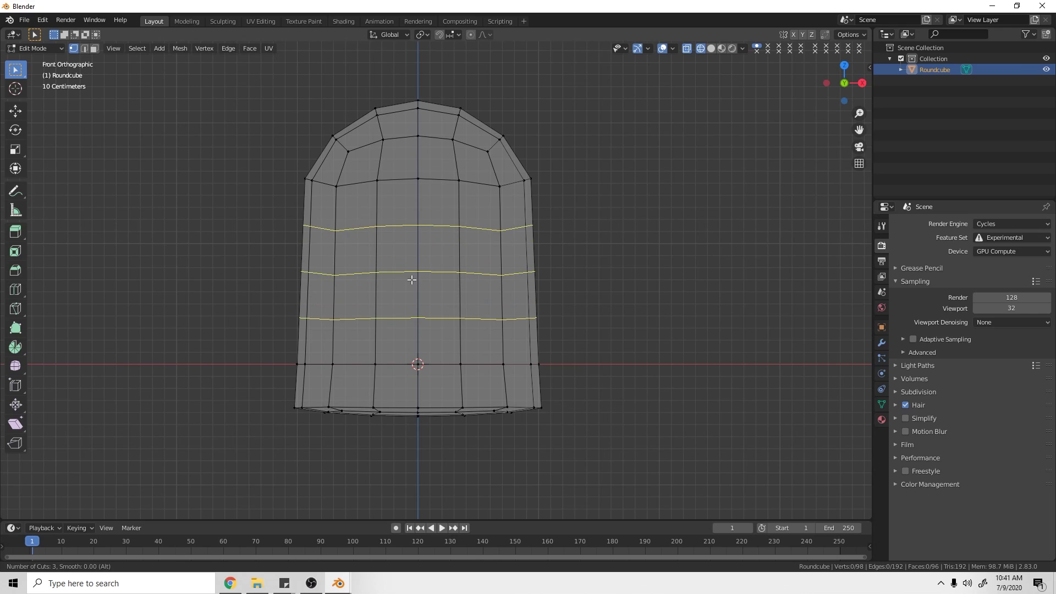
pyautogui.click(412, 280)
pyautogui.rightClick(411, 280)
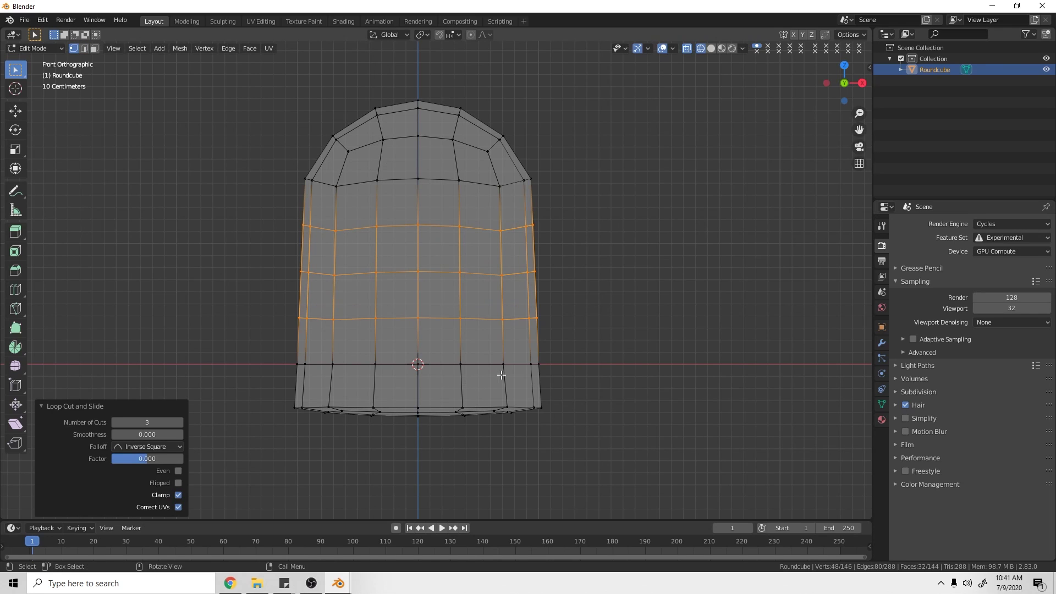
pyautogui.click(472, 35)
pyautogui.moveTo(265, 207); pyautogui.dragTo(573, 375)
pyautogui.press('s')
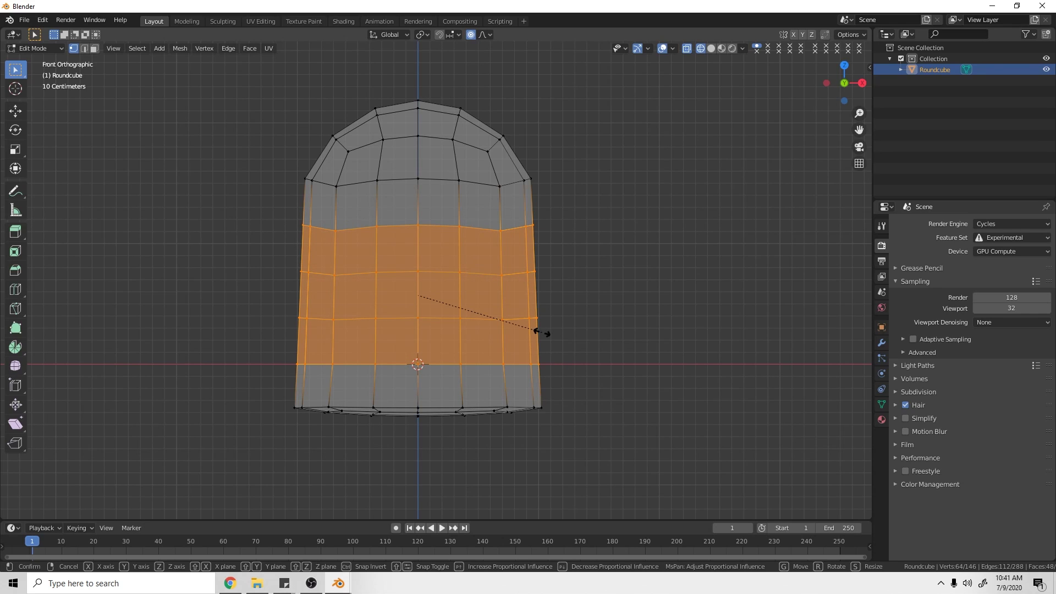
pyautogui.scroll(-1, 542, 333)
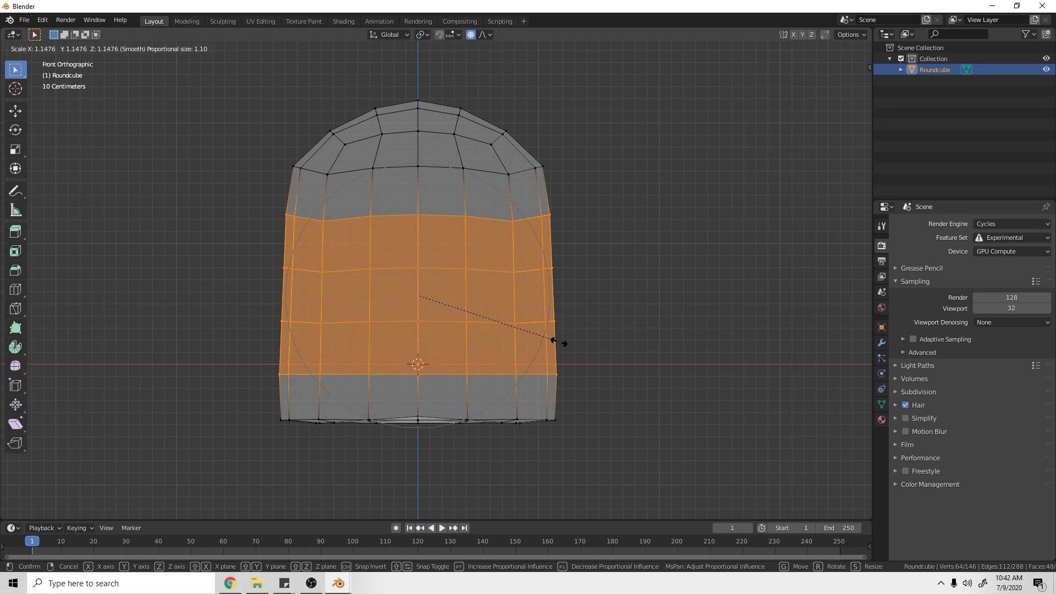
pyautogui.scroll(1, 556, 343)
pyautogui.scroll(4, 557, 342)
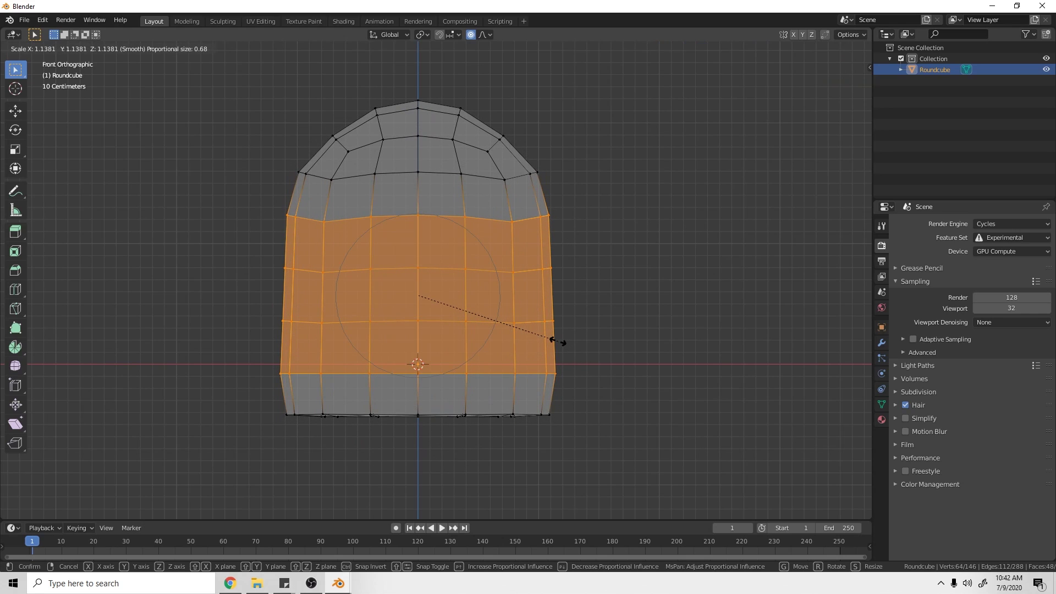
pyautogui.rightClick(559, 344)
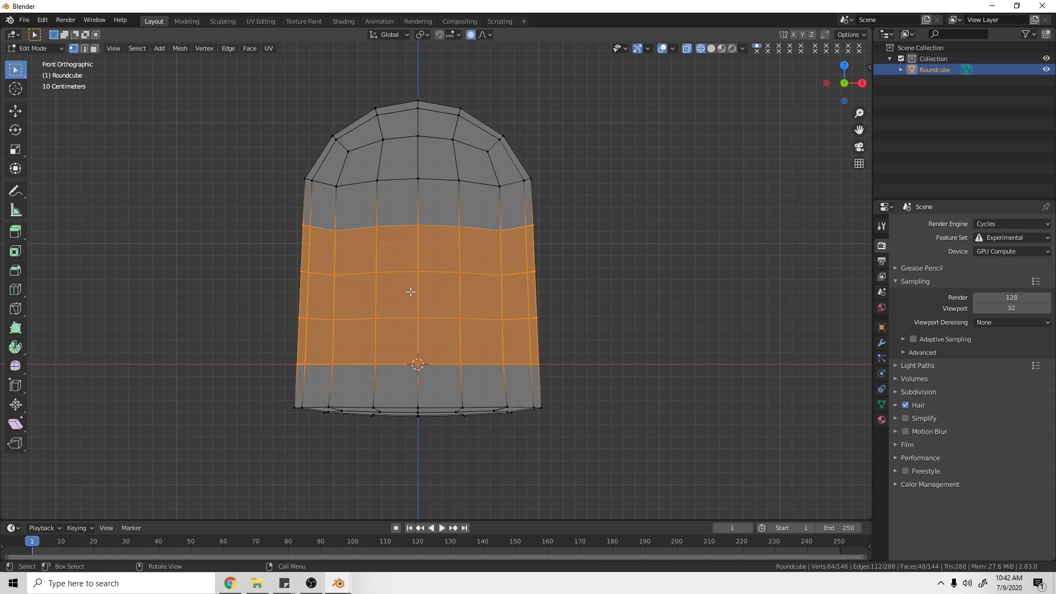
pyautogui.click(232, 300)
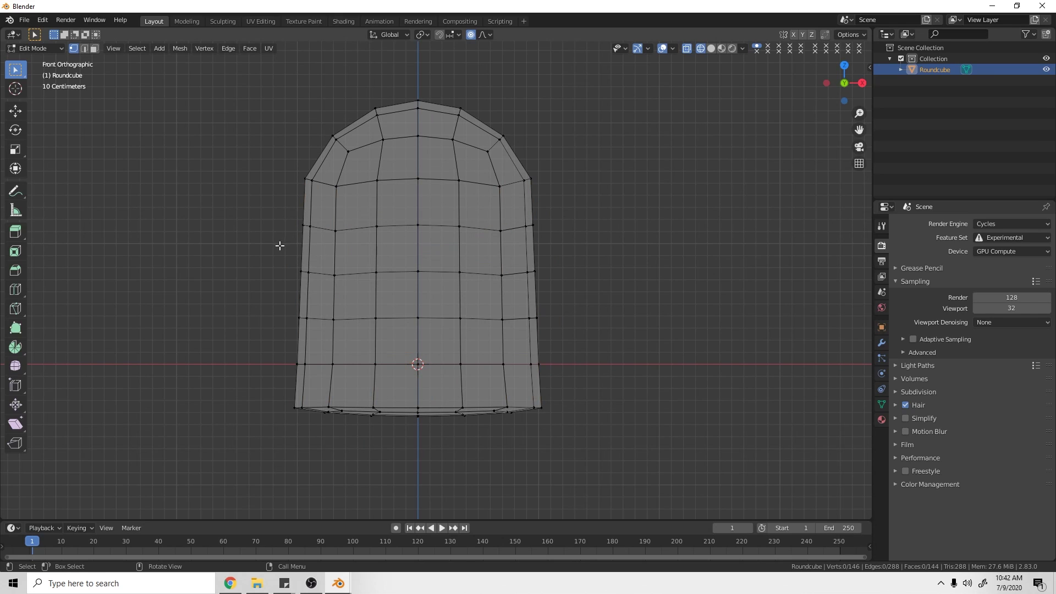
# Step: Scale the middle and lower new edge loops up by about 1.1 with a proportional size of 1.33
pyautogui.moveTo(272, 246); pyautogui.dragTo(554, 334)
pyautogui.press('g')
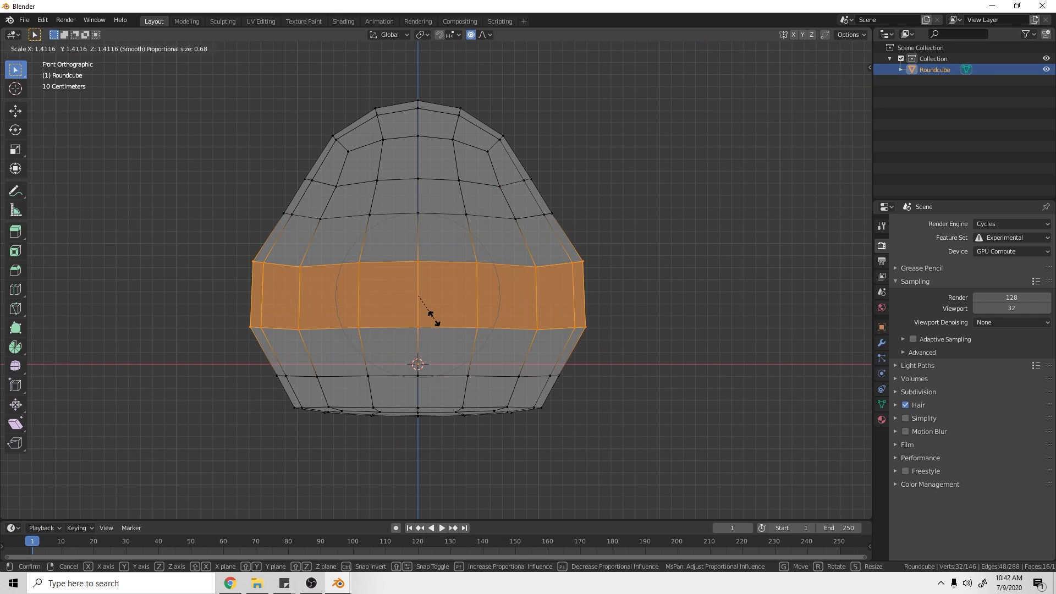
pyautogui.scroll(-5, 432, 315)
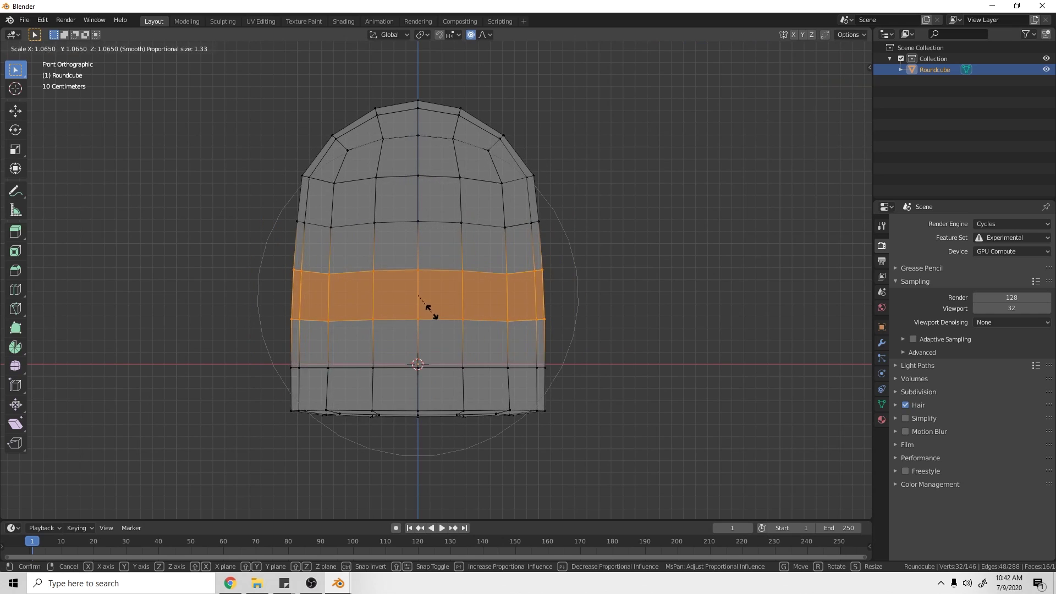
pyautogui.scroll(-1, 434, 312)
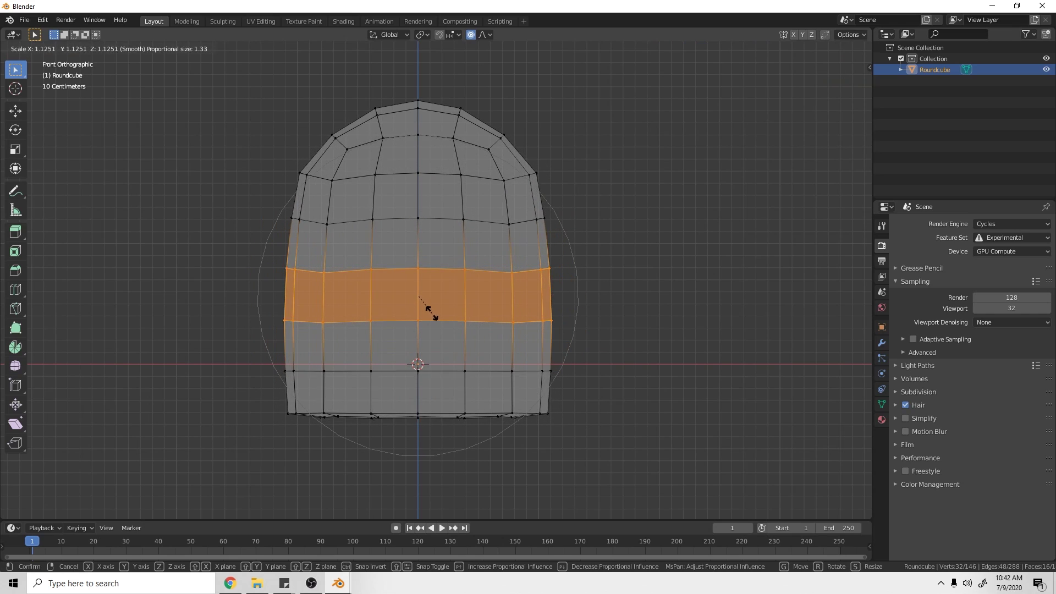
pyautogui.click(433, 312)
# Step: Scale the base and the edge loop just above it up by about 1.06 with a proportional size of 1.61
pyautogui.hotkey('alt', 'a')
pyautogui.moveTo(267, 350); pyautogui.dragTo(637, 446)
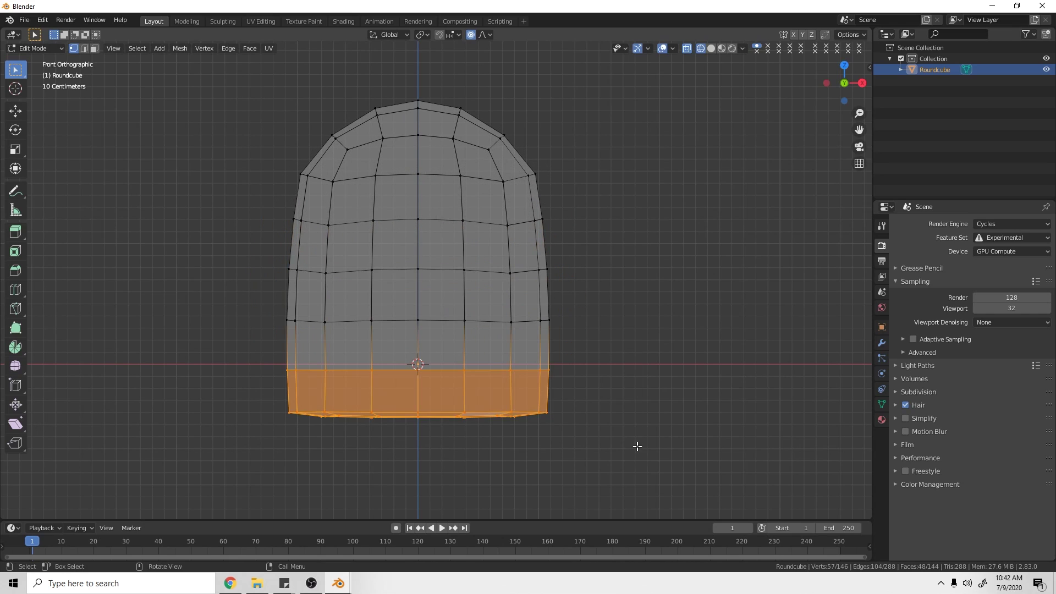
pyautogui.press('s')
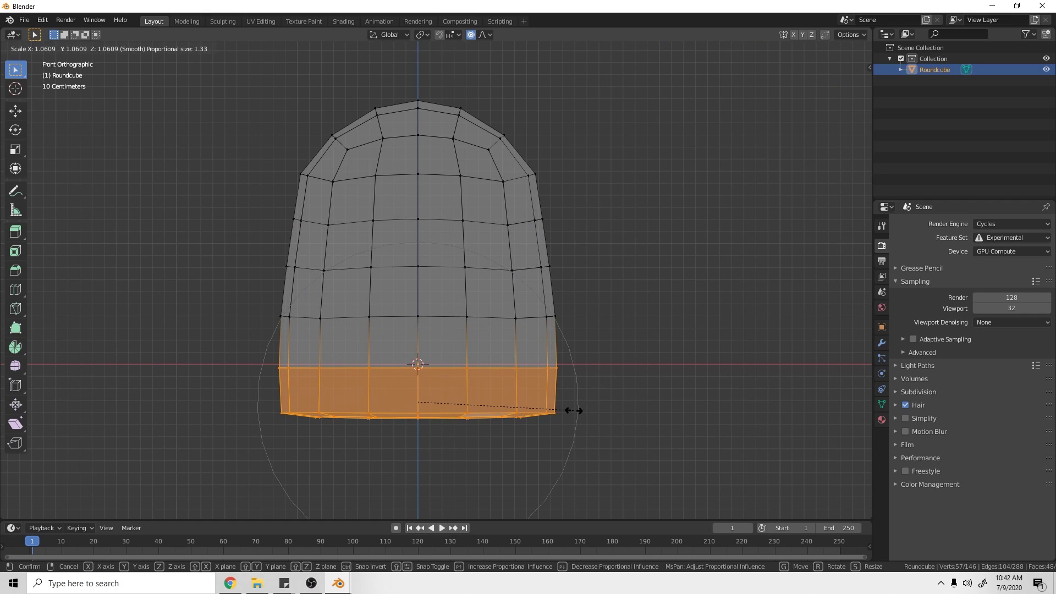
pyautogui.scroll(-2, 577, 414)
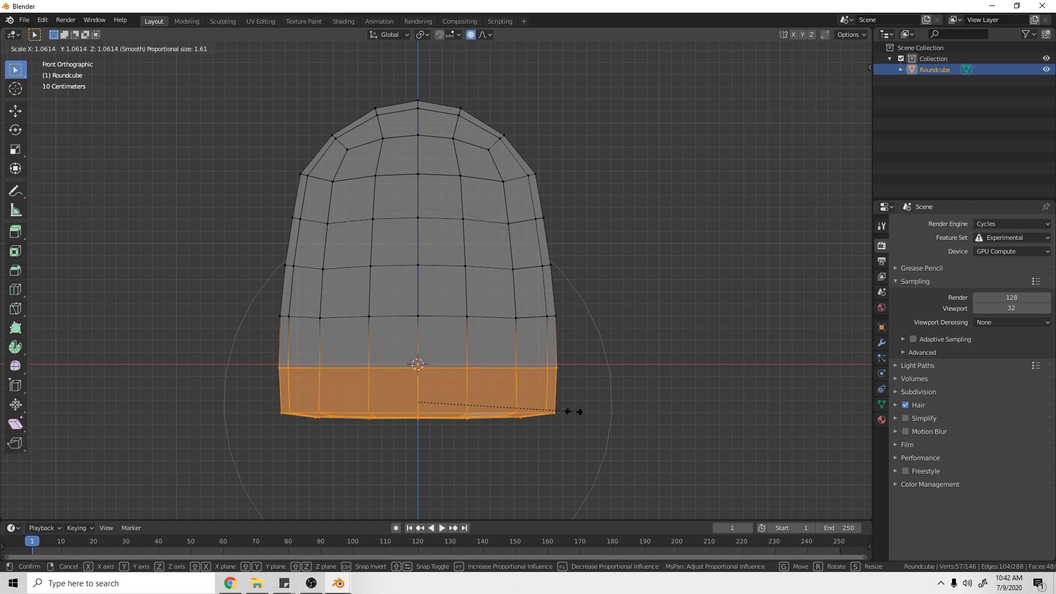
pyautogui.click(573, 411)
pyautogui.click(574, 411)
# Step: Widen only the bottom vertices of the base by a factor of about 1.03, then clear the selection
pyautogui.moveTo(267, 394); pyautogui.dragTo(730, 467)
pyautogui.press('s')
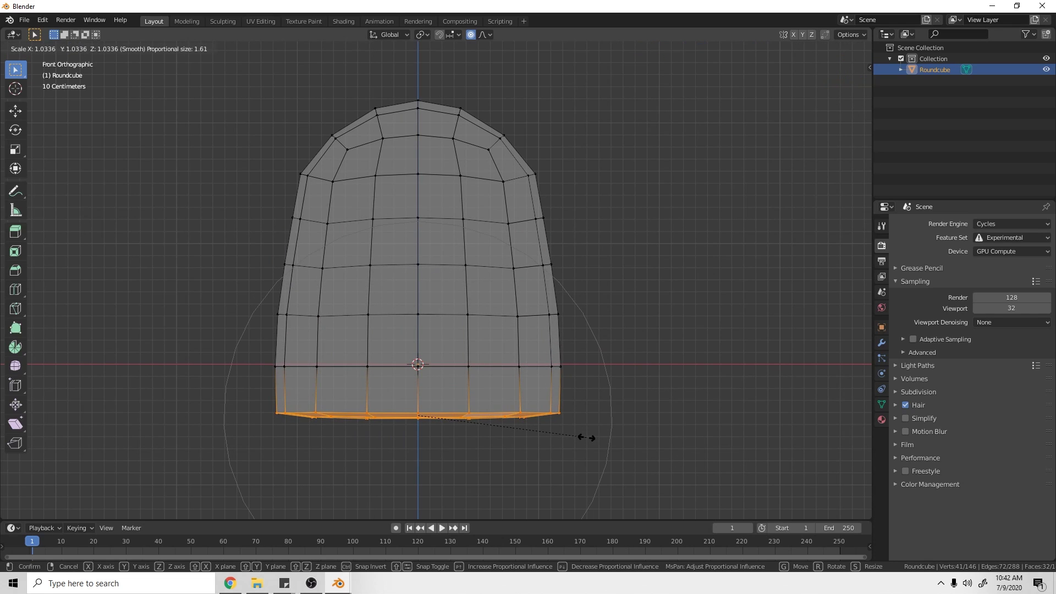
pyautogui.click(583, 437)
pyautogui.click(397, 381)
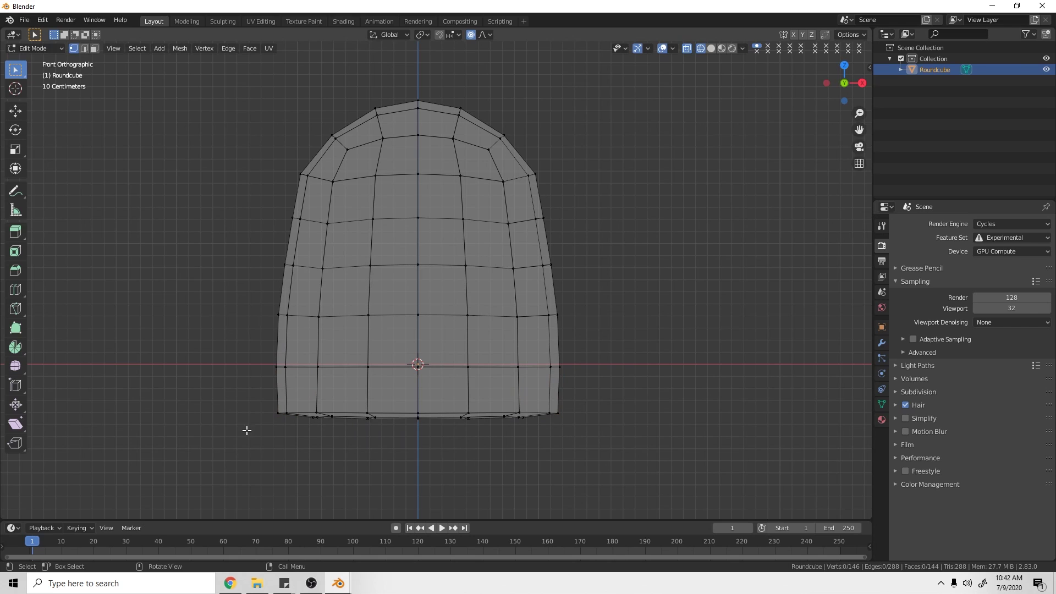
# Step: Examine the overall shape in Object Mode from an angled view above and from the front
pyautogui.press('Tab')
pyautogui.press('KP_3')
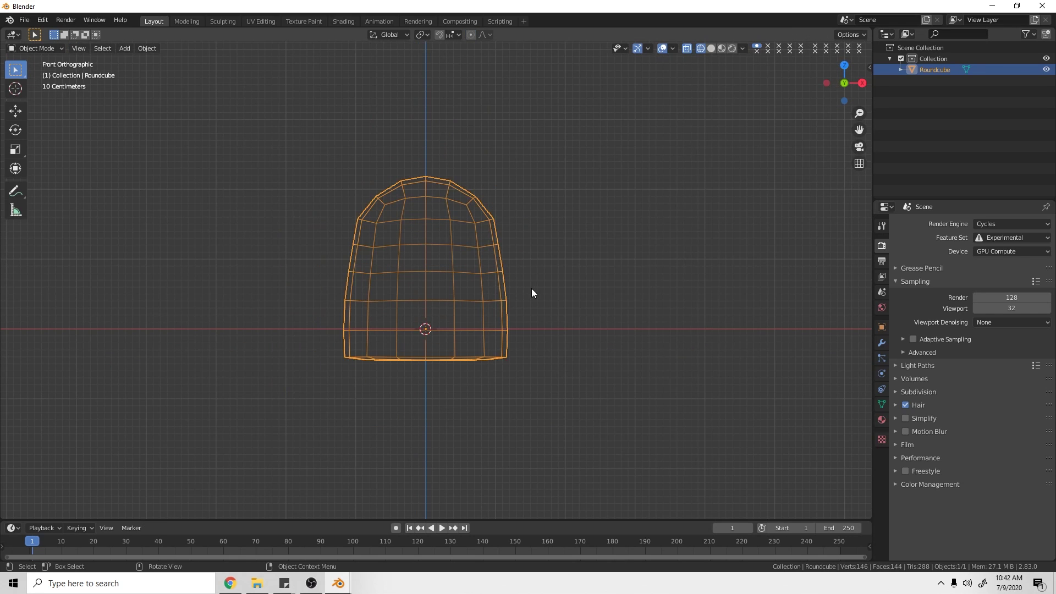
pyautogui.moveTo(465, 284); pyautogui.dragTo(418, 246, button='middle')
pyautogui.press('KP_1')
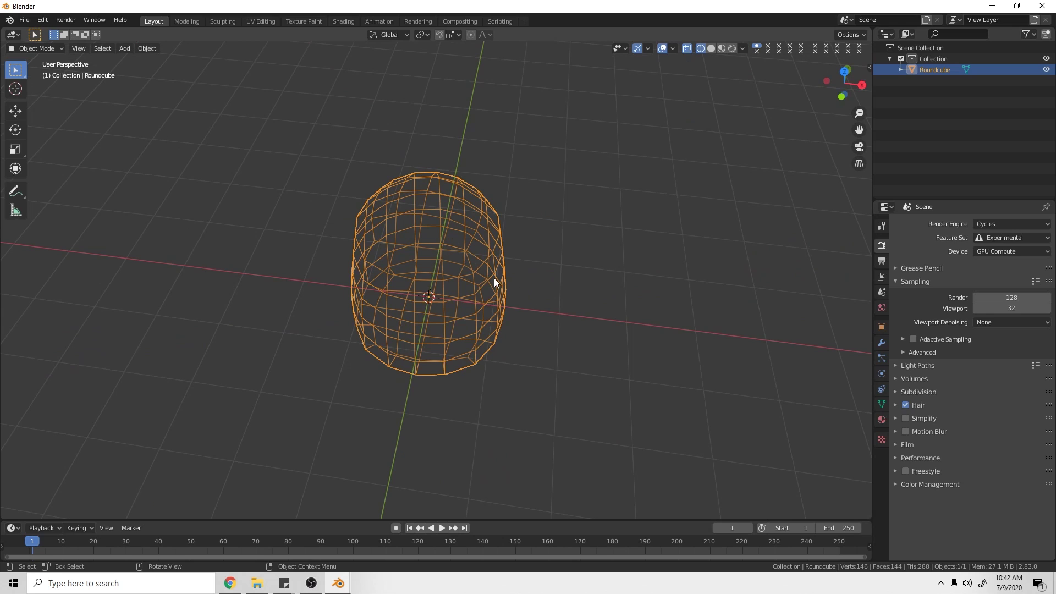
pyautogui.scroll(1, 473, 283)
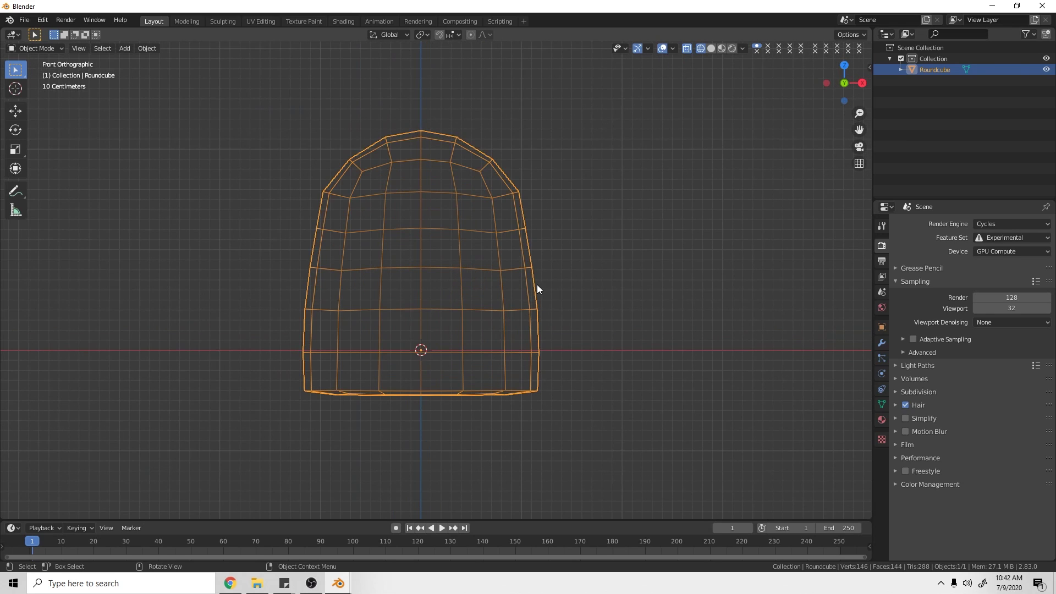
pyautogui.scroll(1, 366, 211)
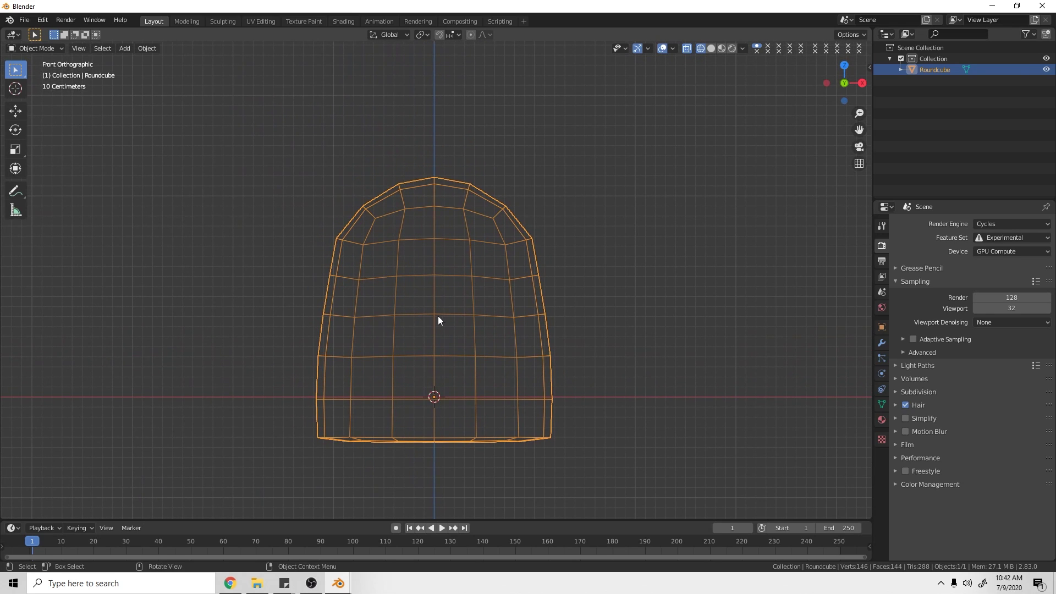
# Step: In Edit Mode, raise the whole mesh about 0.42 m along Z so its base sits at the origin, and return to Object Mode
pyautogui.hotkey('ctrl', 'Tab')
pyautogui.click(504, 322)
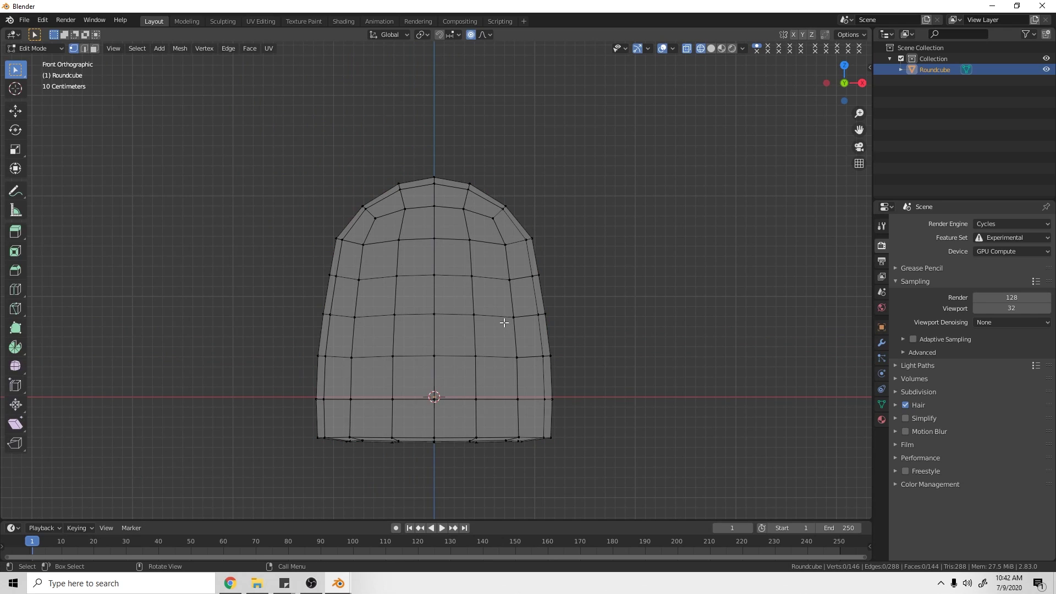
pyautogui.press('a')
pyautogui.hotkey('alt', 'a')
pyautogui.keyDown('shift'); pyautogui.moveTo(524, 338); pyautogui.dragTo(529, 314, button='middle'); pyautogui.keyUp('shift')
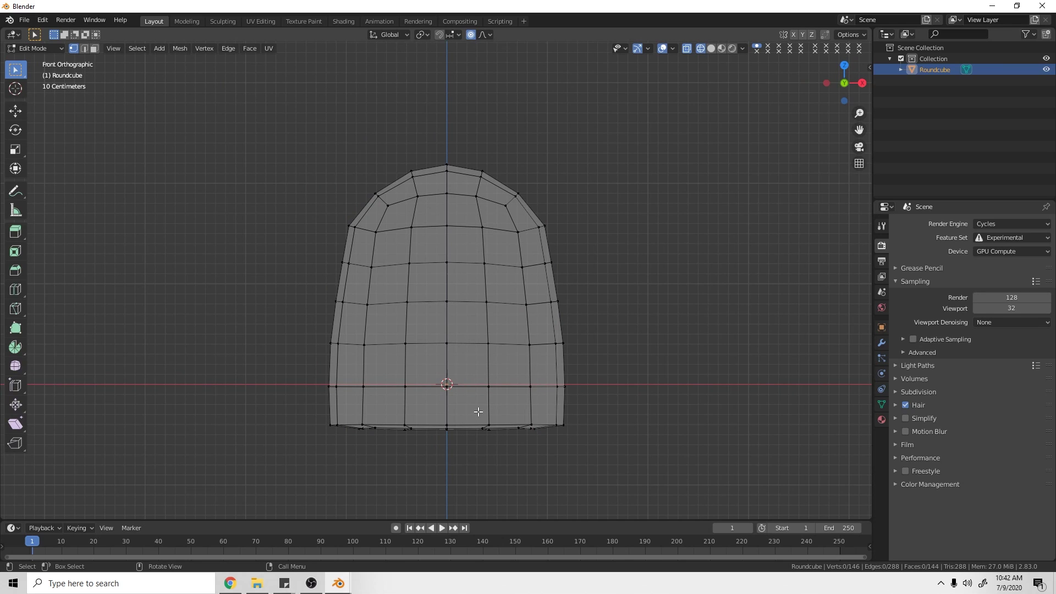
pyautogui.press('a')
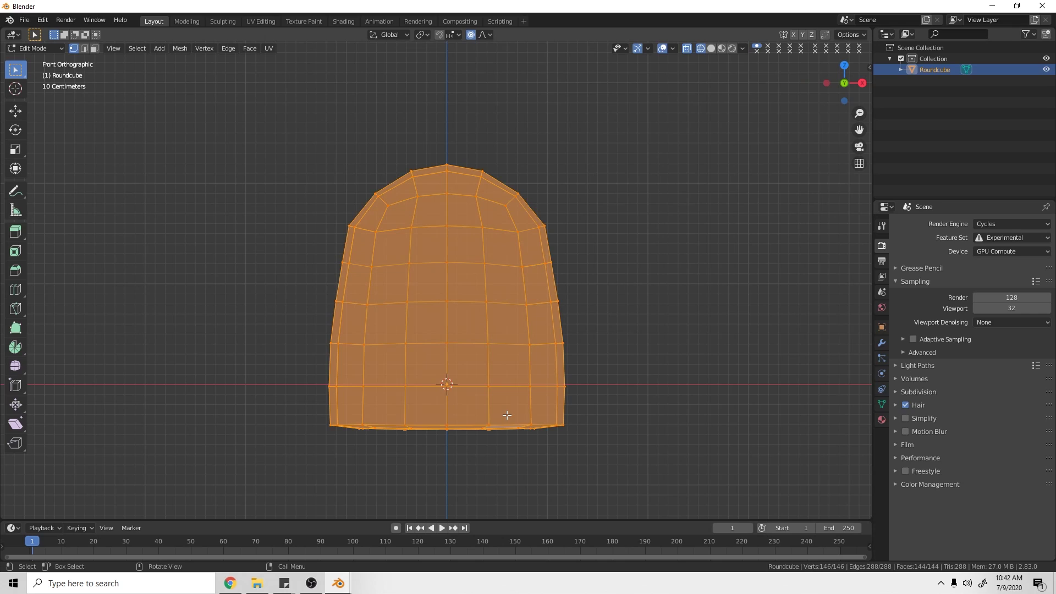
pyautogui.press('g')
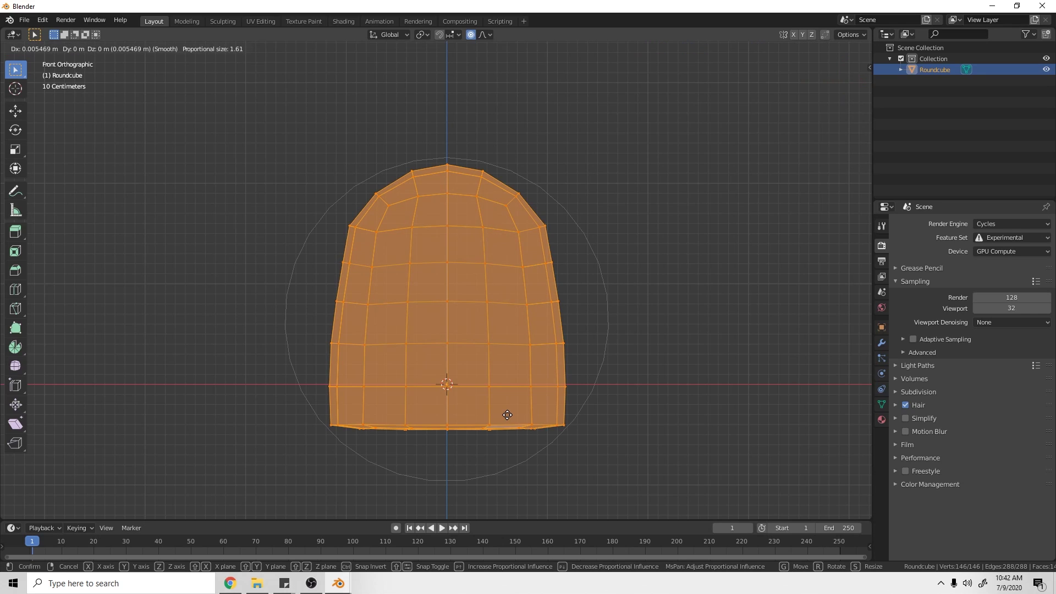
pyautogui.press('z')
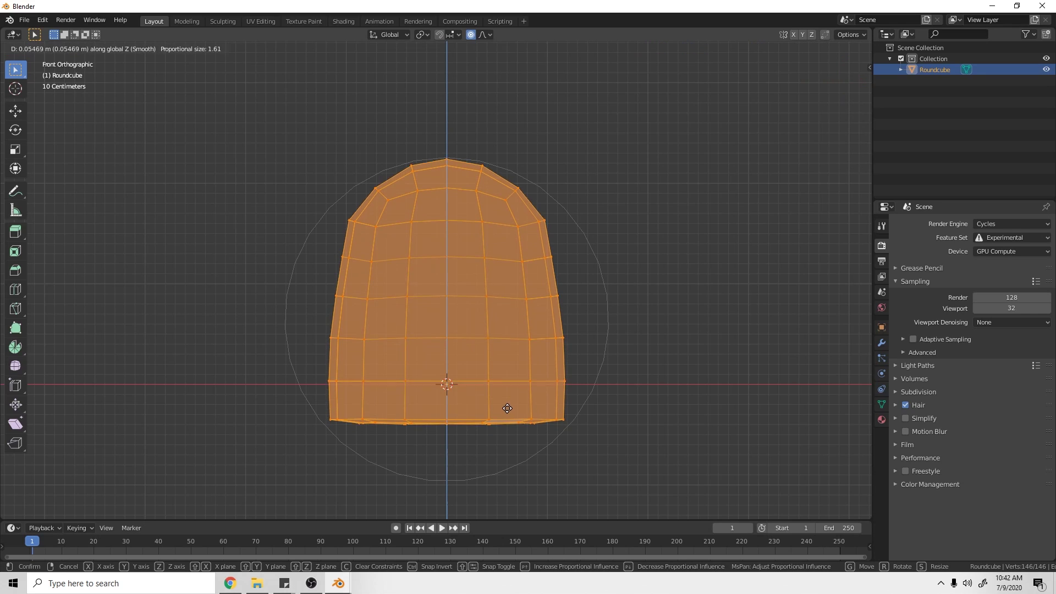
pyautogui.click(499, 373)
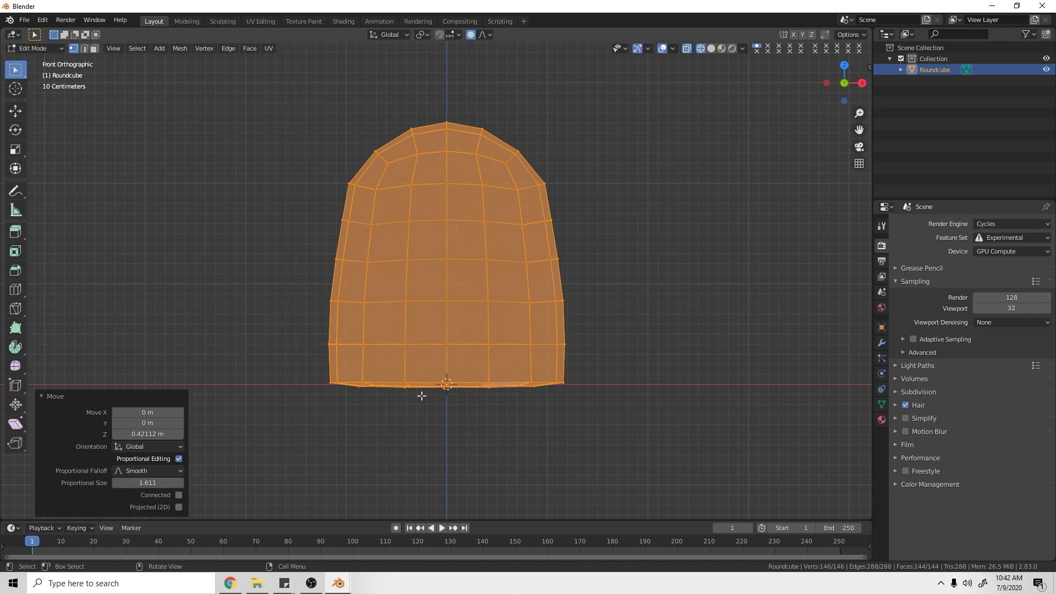
pyautogui.hotkey('ctrl', 'Tab')
pyautogui.click(440, 374)
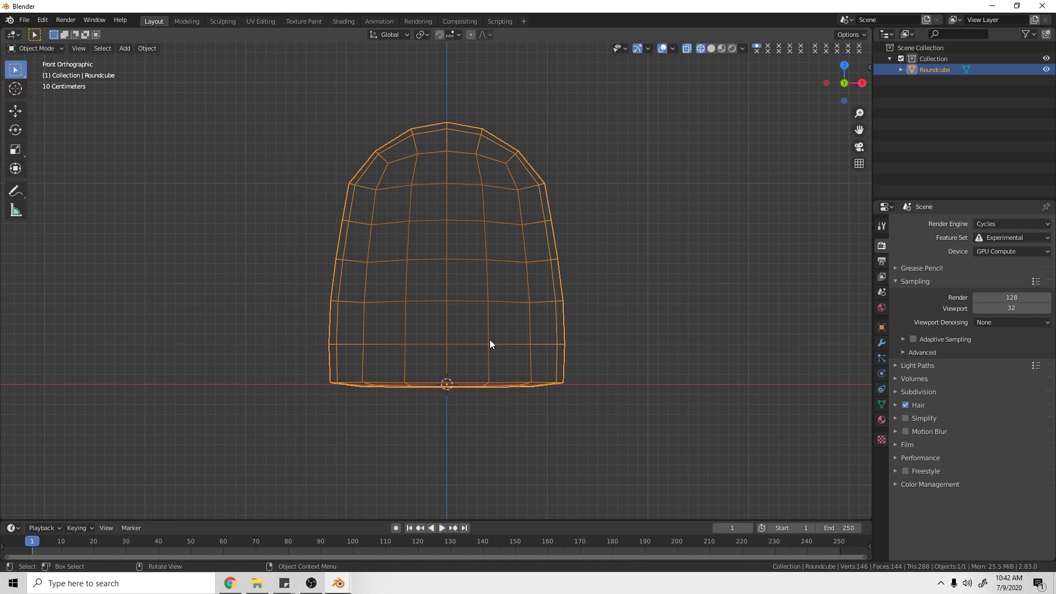
pyautogui.press('r')
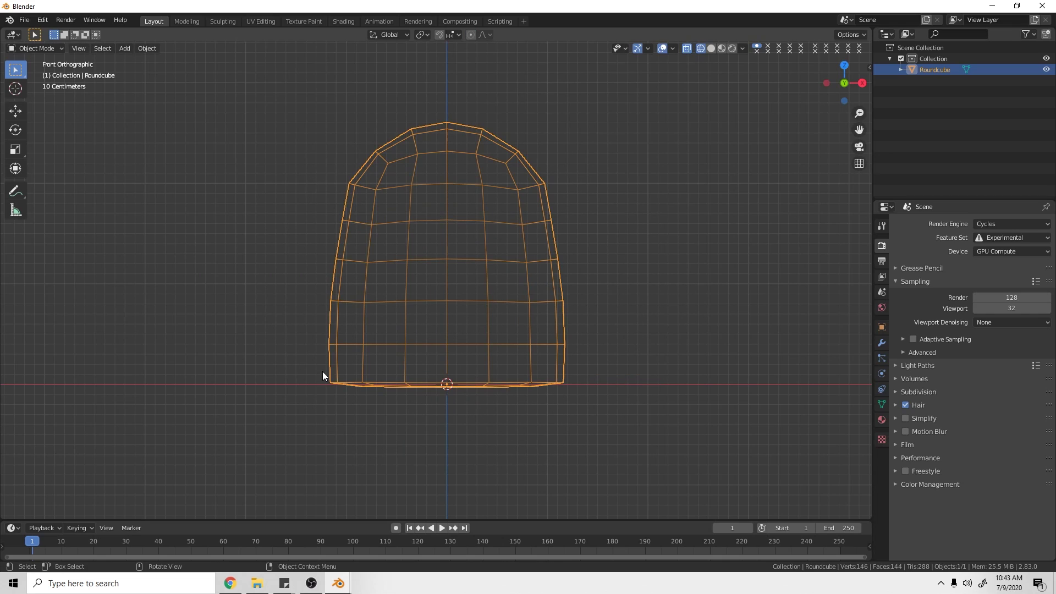
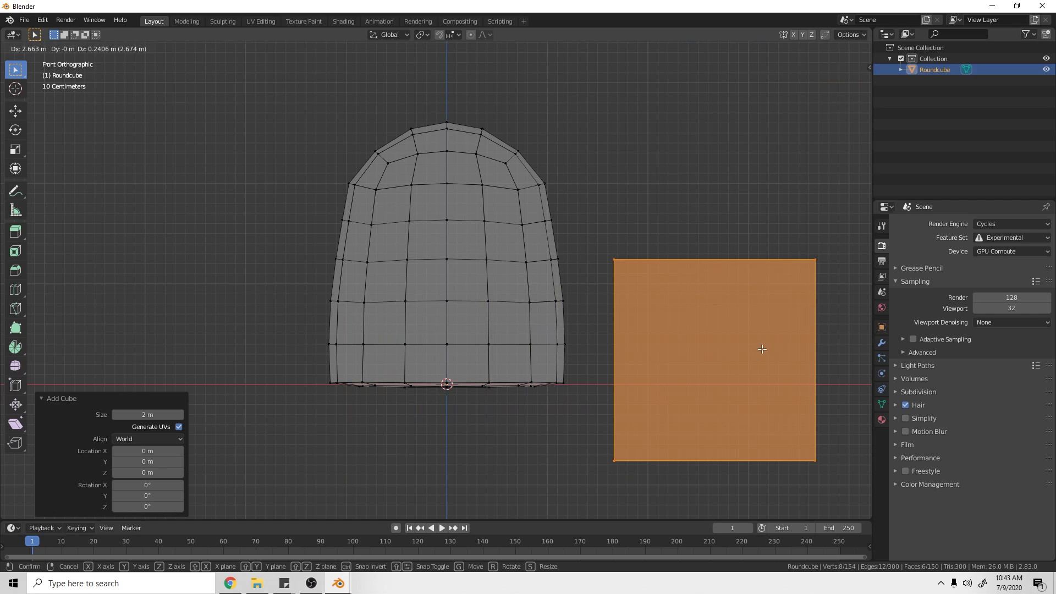
# Step: Place a 2 m cube within the same mesh beside the dome, moved about 2.66 m along X and 0.24 m along Z
pyautogui.click(762, 348)
pyautogui.press('KP_7')
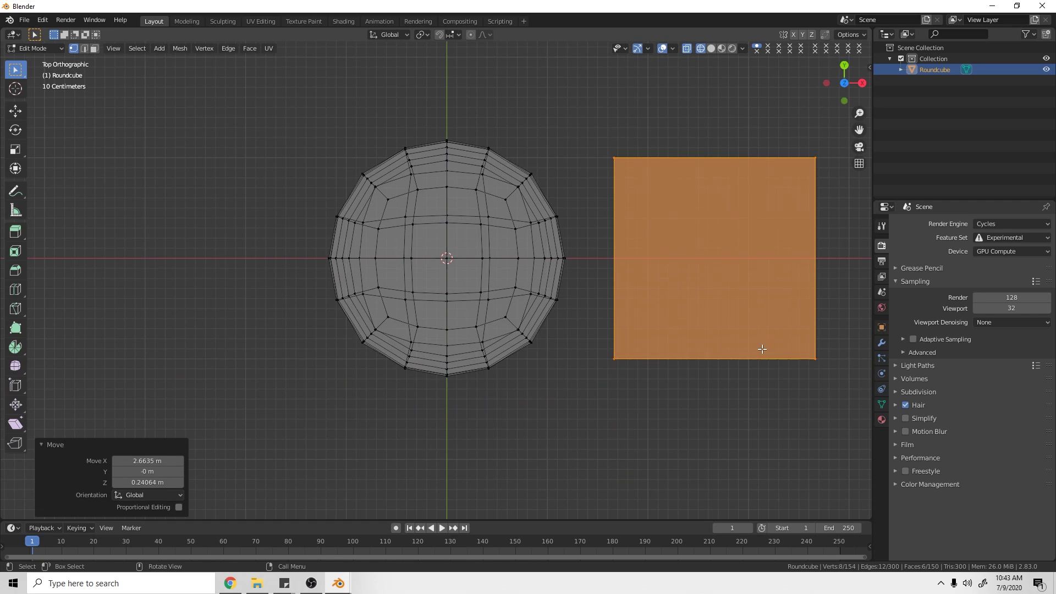
pyautogui.keyDown('shift'); pyautogui.moveTo(762, 349); pyautogui.dragTo(601, 396, button='middle'); pyautogui.keyUp('shift')
# Step: Move the cube's far upper corner edge in top view by about -1.03 m in X and -1.02 m in Y
pyautogui.hotkey('alt', 'a')
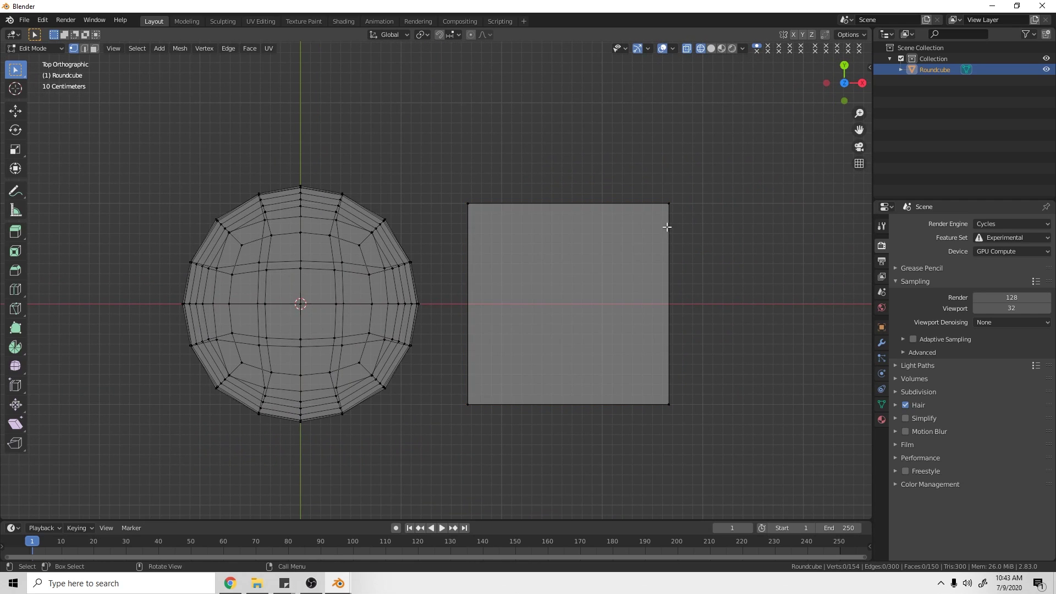
pyautogui.moveTo(626, 135); pyautogui.dragTo(713, 252)
pyautogui.press('g')
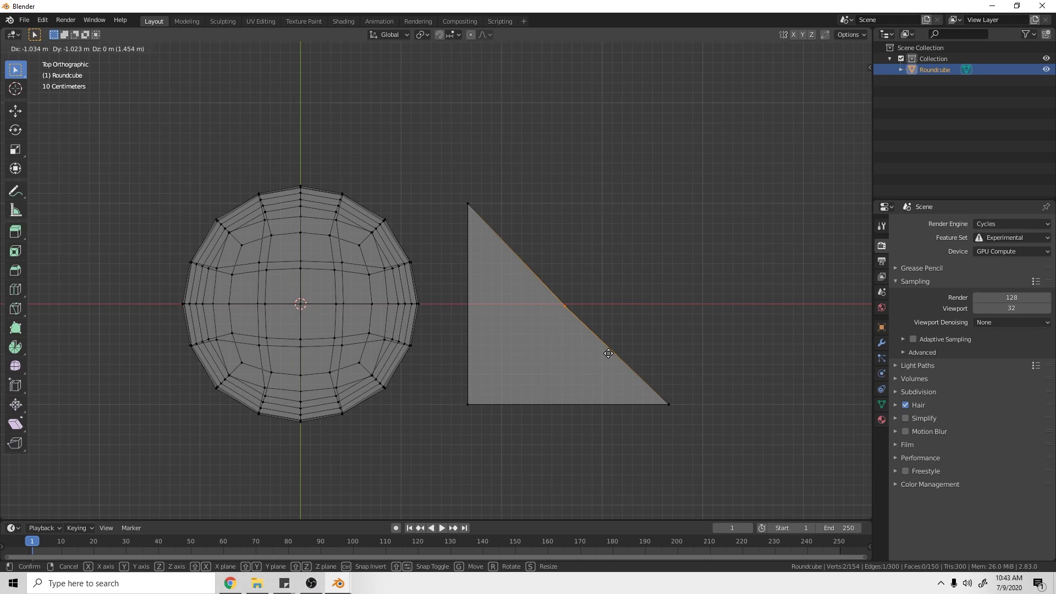
pyautogui.click(608, 353)
# Step: Try deleting the cube's two moved vertices, look at the mesh from an angle, and undo the deletion
pyautogui.press('x')
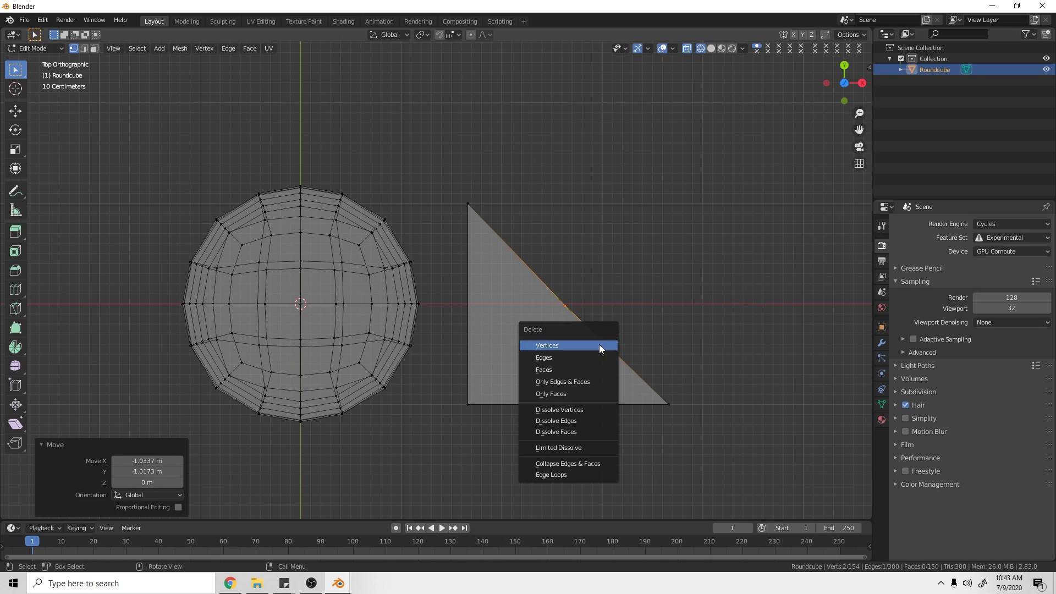
pyautogui.click(588, 348)
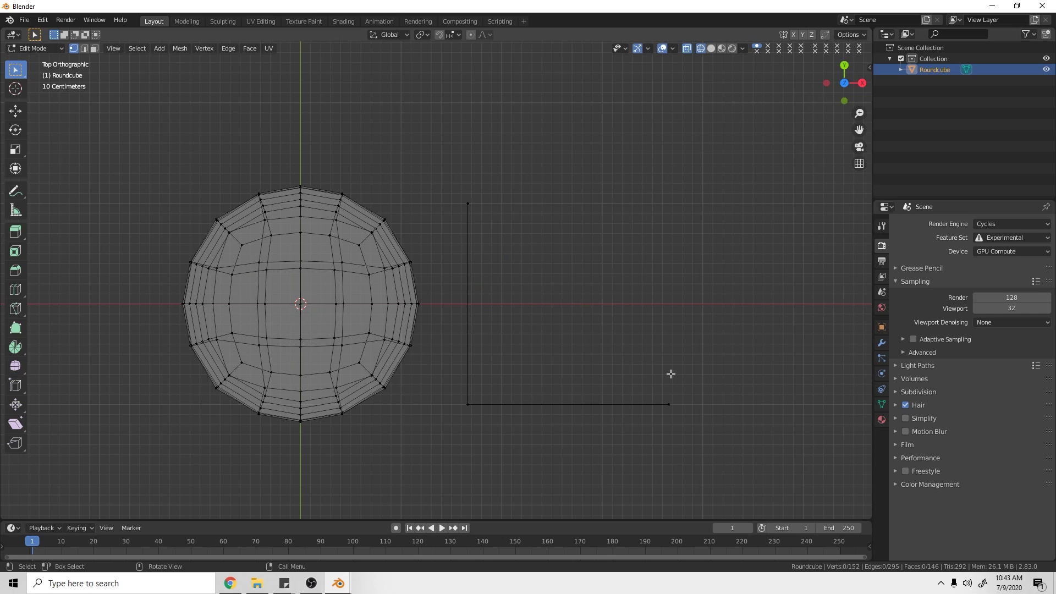
pyautogui.moveTo(578, 401); pyautogui.dragTo(426, 309, button='middle')
pyautogui.hotkey('ctrl', 'z')
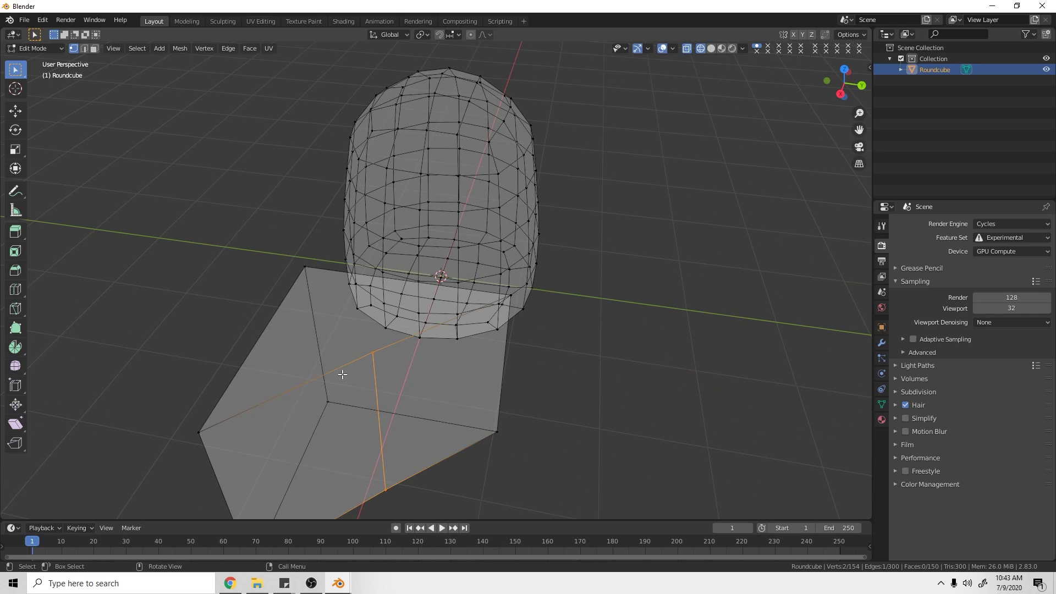
# Step: In top view, pull the cube's near corner edge diagonally outward in negative X and Y, away from its slanted face
pyautogui.moveTo(342, 372); pyautogui.dragTo(547, 361, button='middle')
pyautogui.press('KP_7')
pyautogui.click(459, 404)
pyautogui.moveTo(420, 355); pyautogui.dragTo(468, 392)
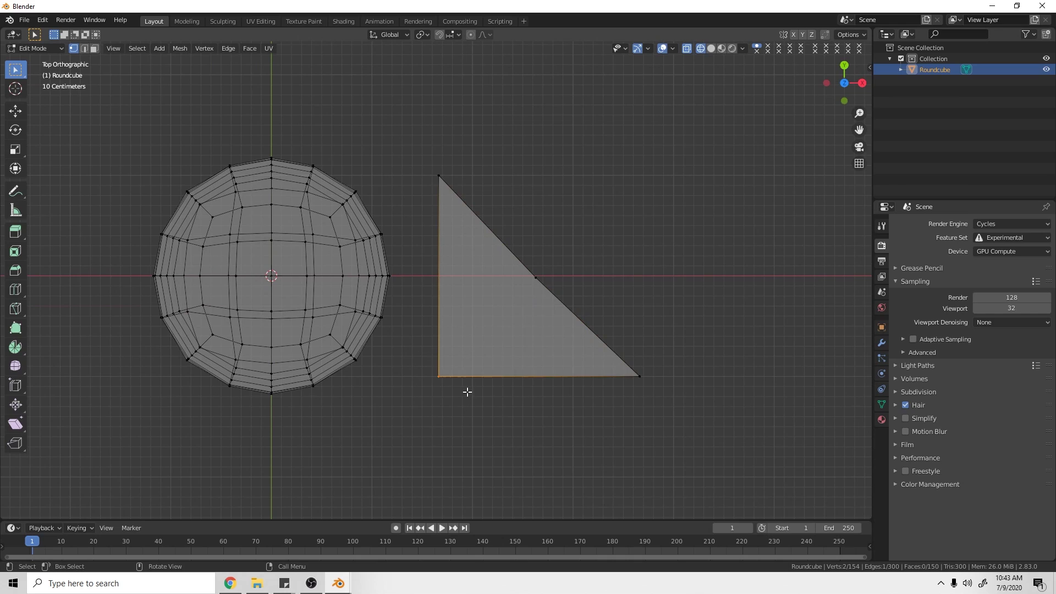
pyautogui.press('g')
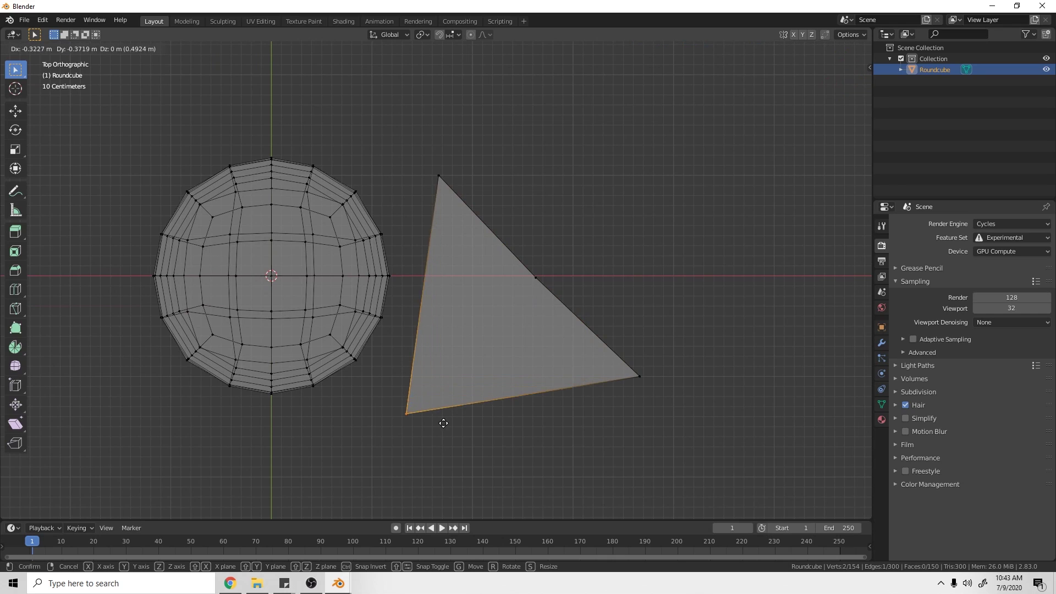
pyautogui.click(355, 509)
pyautogui.click(477, 390)
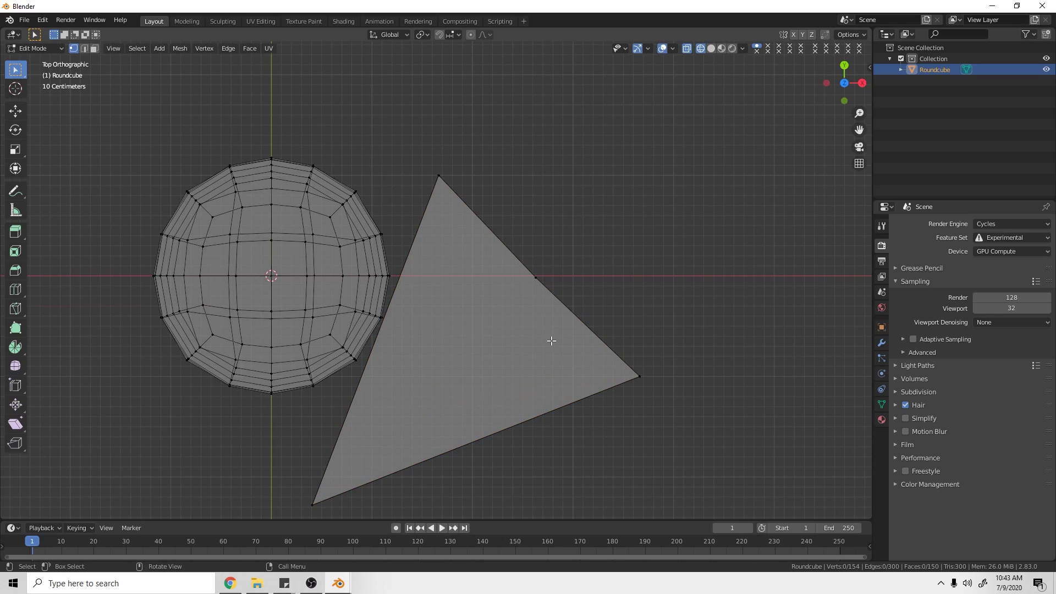
# Step: Select all faces of the triangular block in front view and move it about 1.25 m in X and 0.3 m in Z
pyautogui.press('KP_1')
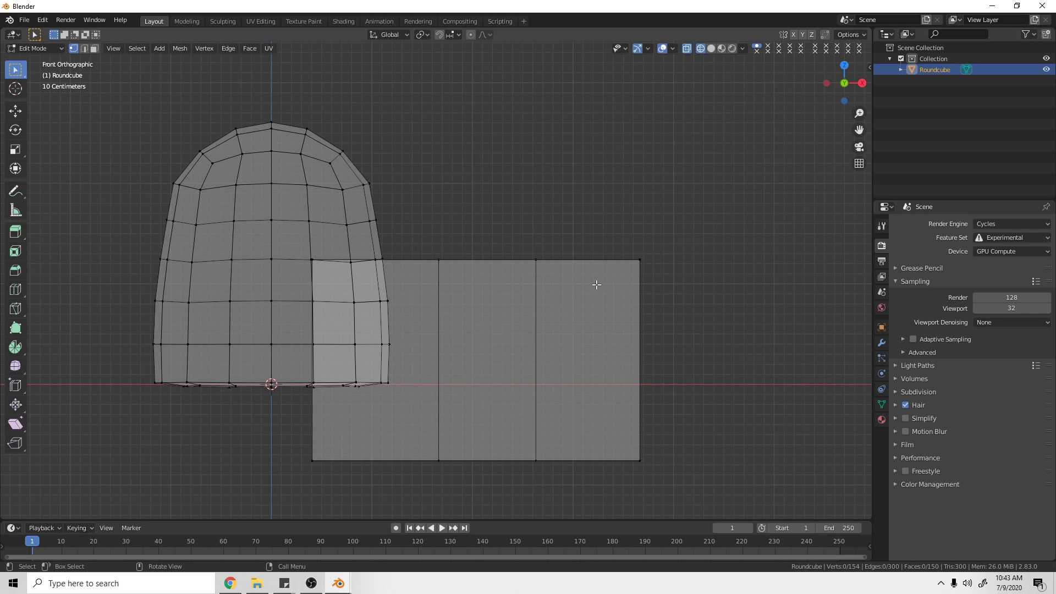
pyautogui.press('3')
pyautogui.press('l')
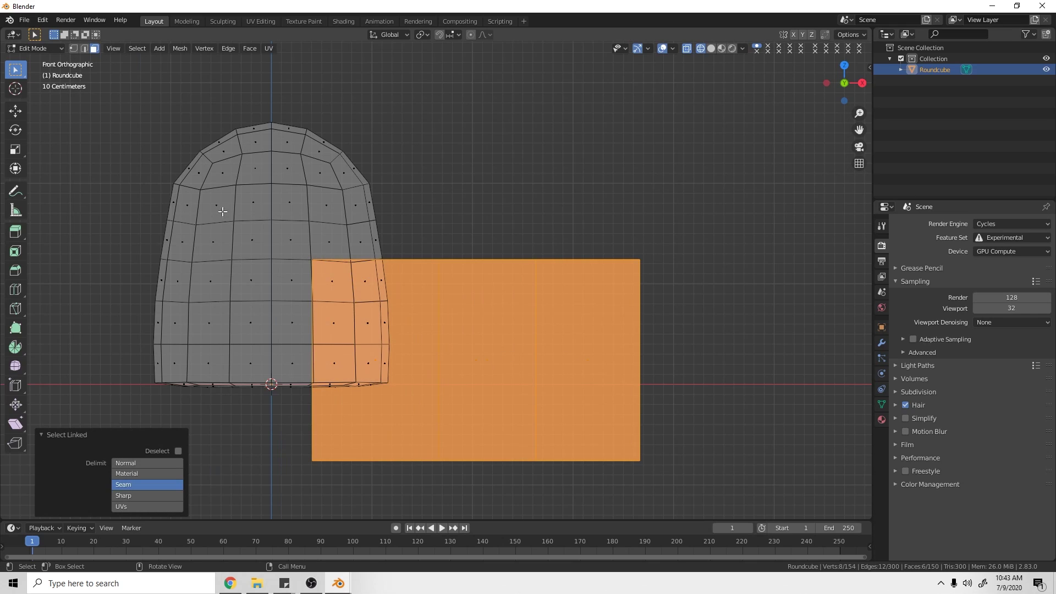
pyautogui.press('g')
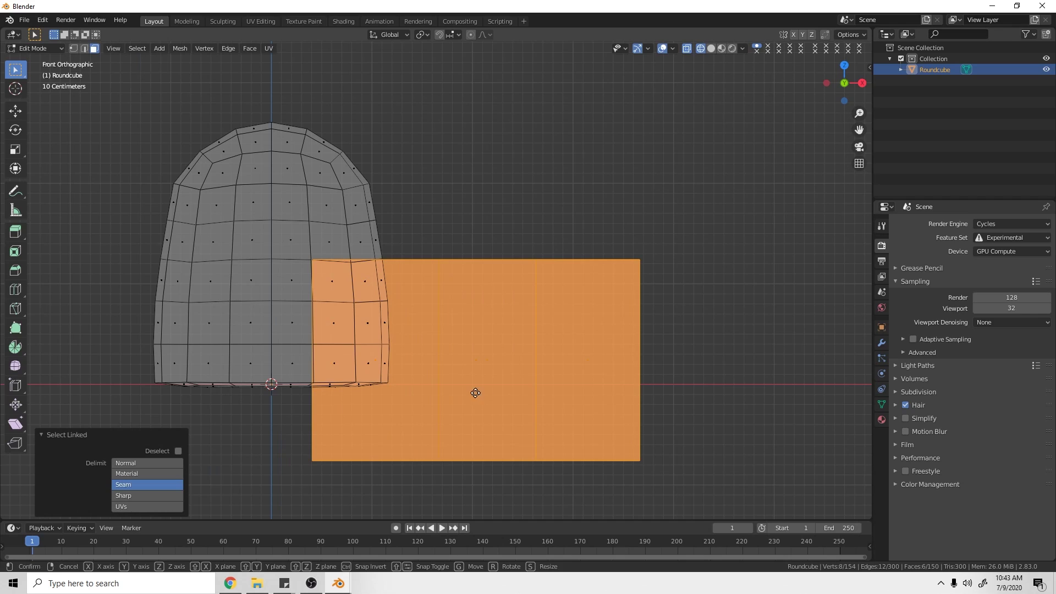
pyautogui.click(595, 365)
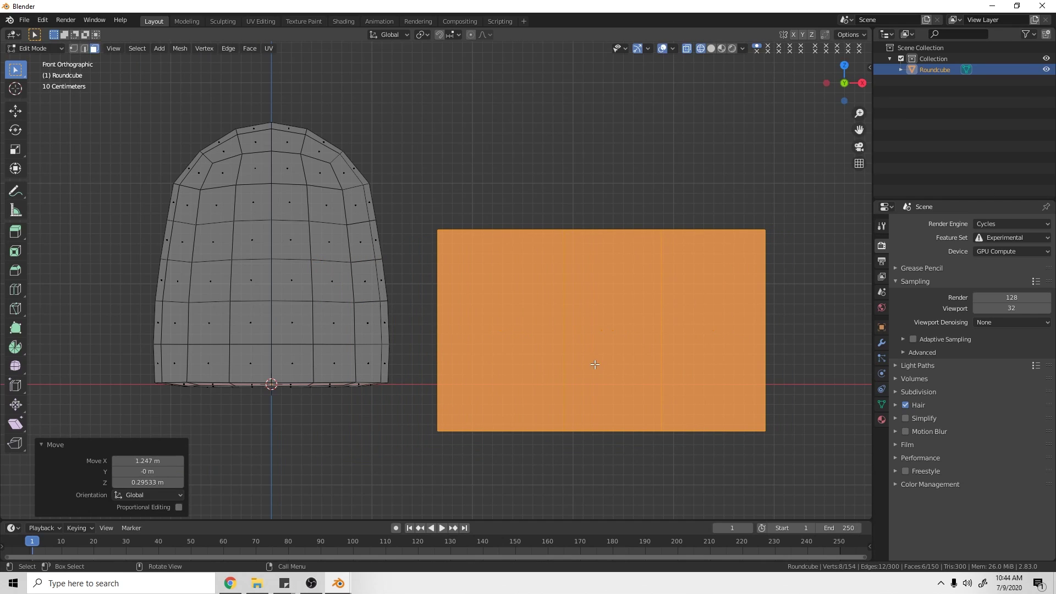
# Step: Flatten the triangular block by scaling it along Z to about 0.225
pyautogui.press('s')
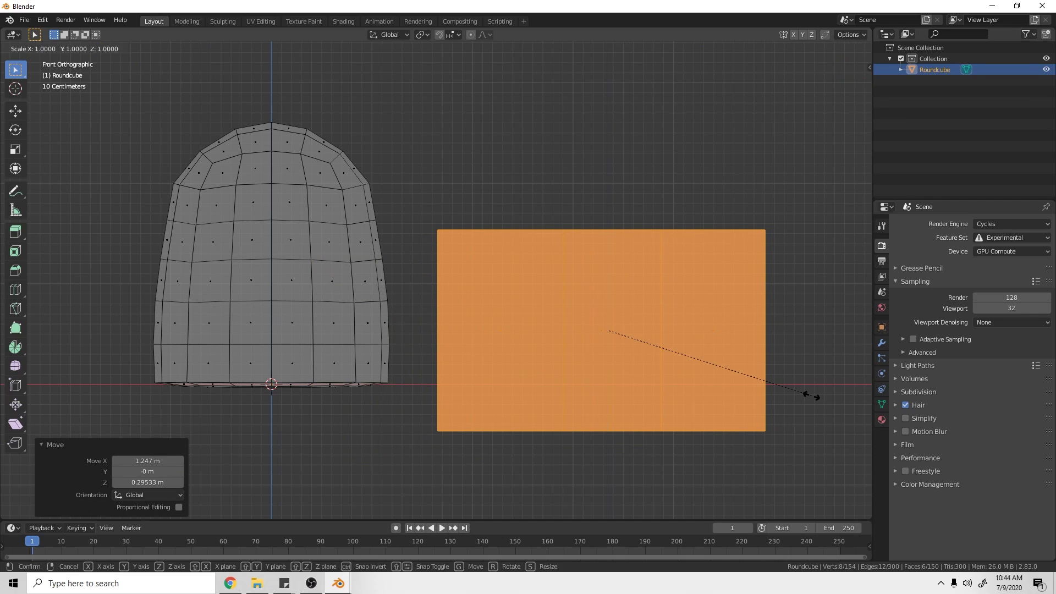
pyautogui.press('z')
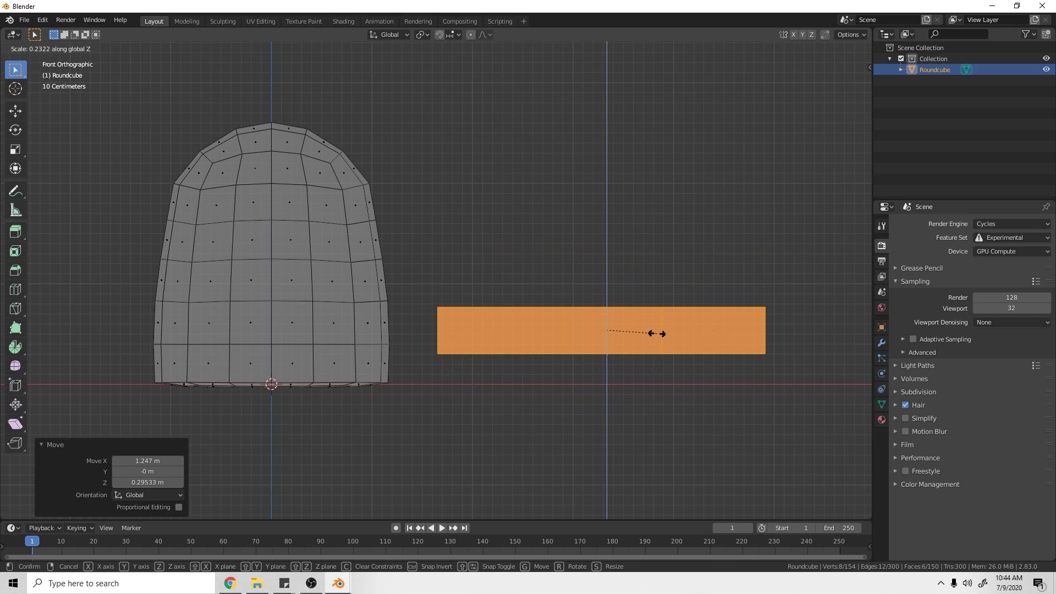
pyautogui.click(664, 343)
# Step: In top view, rotate the flat triangle about 95.1° and move it about -1.78 m in X and -1.26 m in Y, tip at the origin
pyautogui.press('KP_7')
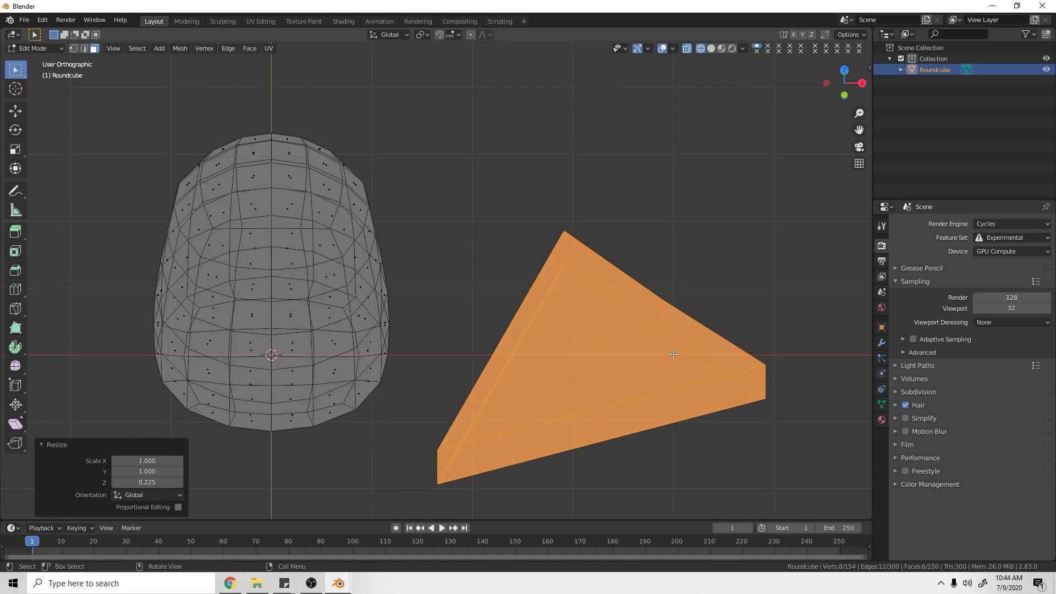
pyautogui.keyDown('shift'); pyautogui.moveTo(568, 397); pyautogui.dragTo(532, 347, button='middle'); pyautogui.keyUp('shift')
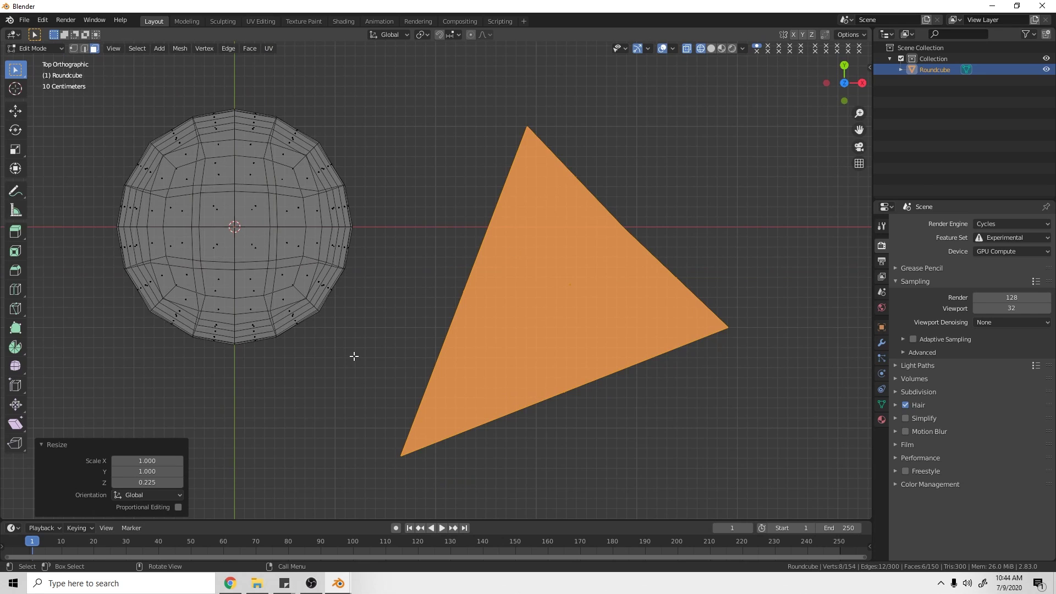
pyautogui.press('r')
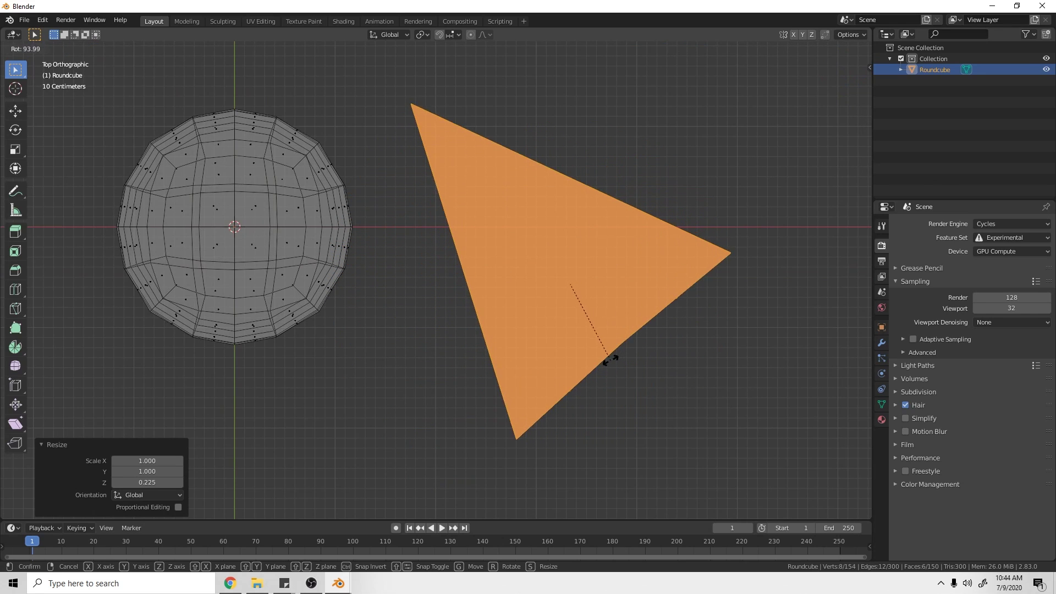
pyautogui.click(608, 361)
pyautogui.press('g')
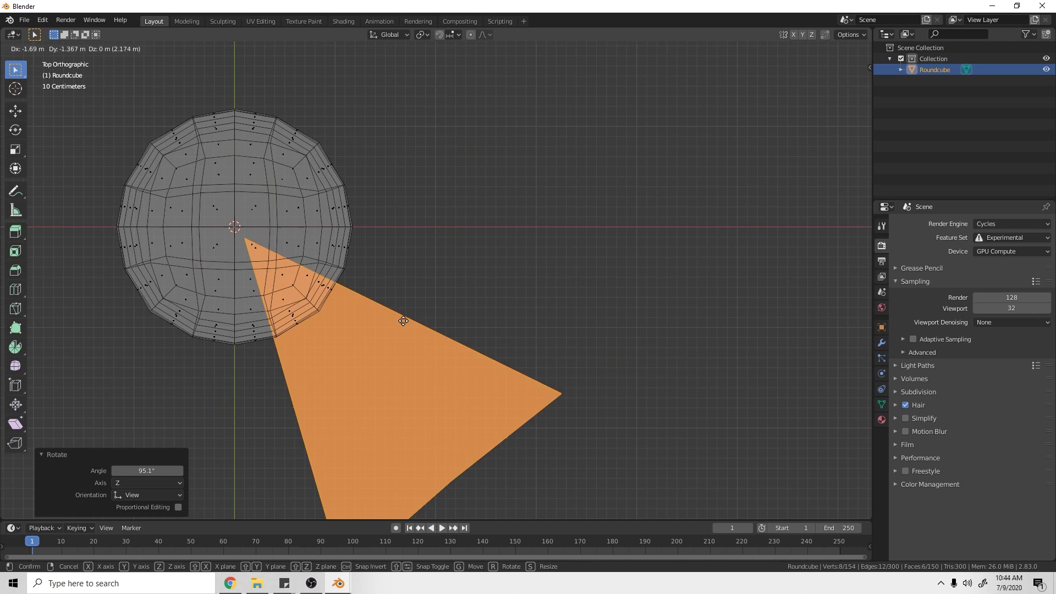
pyautogui.click(396, 311)
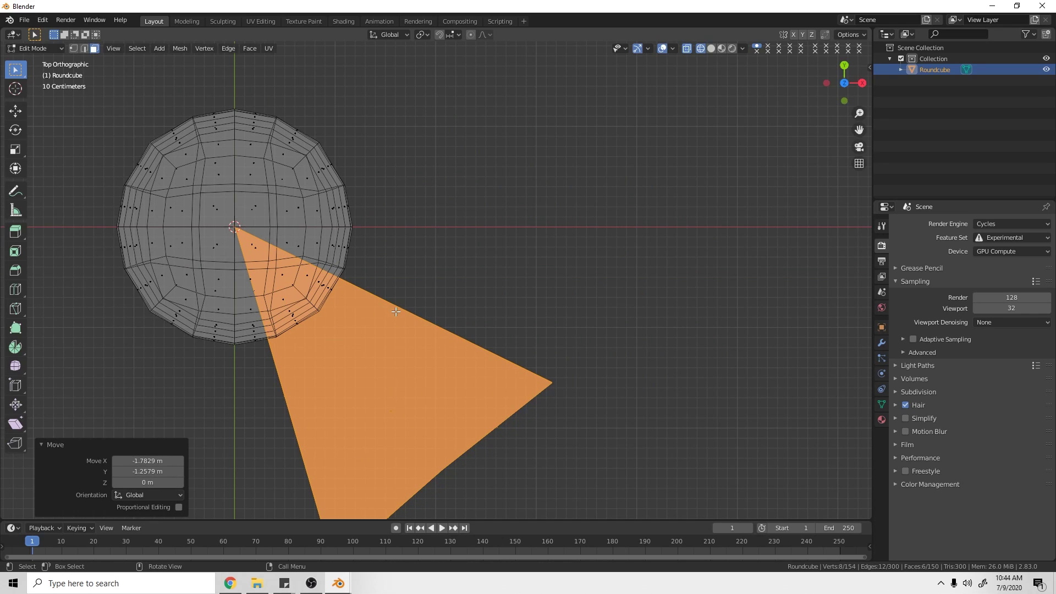
# Step: Set the transform pivot to the 3D cursor and scale the triangular block uniformly to about 0.436
pyautogui.keyDown('shift'); pyautogui.moveTo(396, 309); pyautogui.dragTo(463, 268, button='middle'); pyautogui.keyUp('shift')
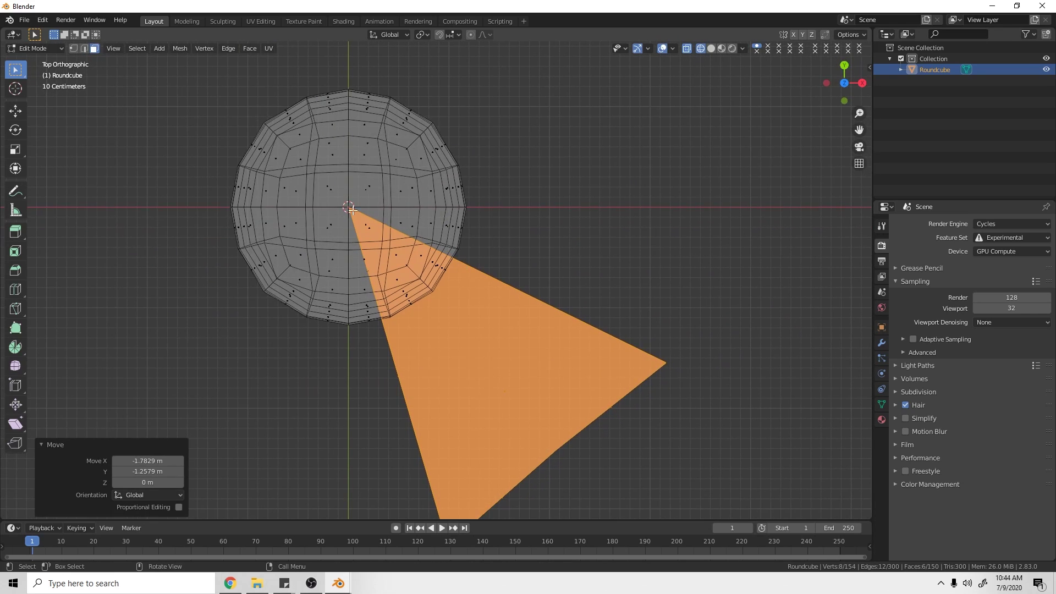
pyautogui.click(400, 35)
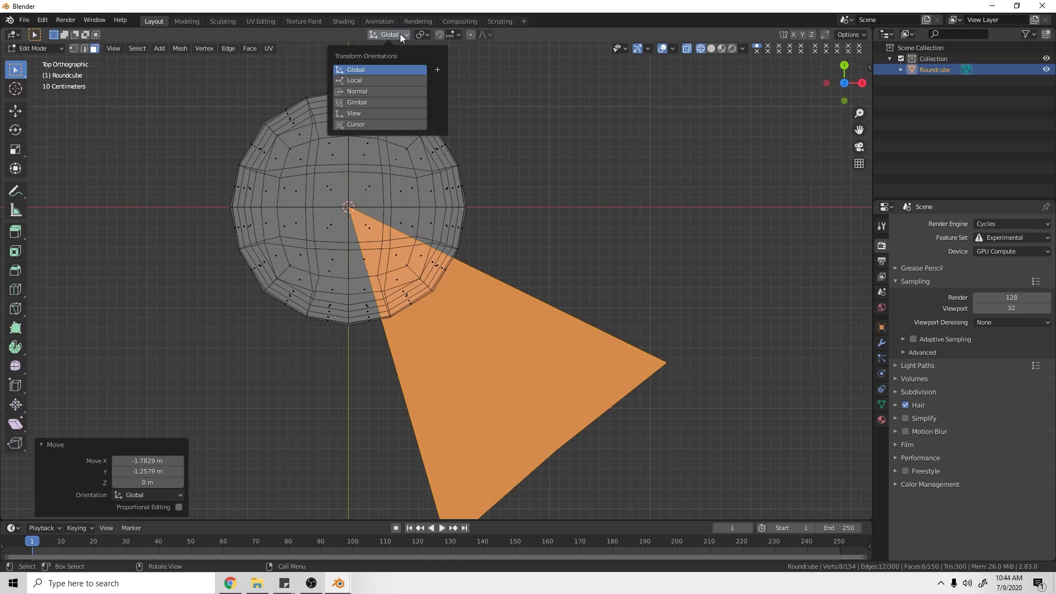
pyautogui.click(421, 34)
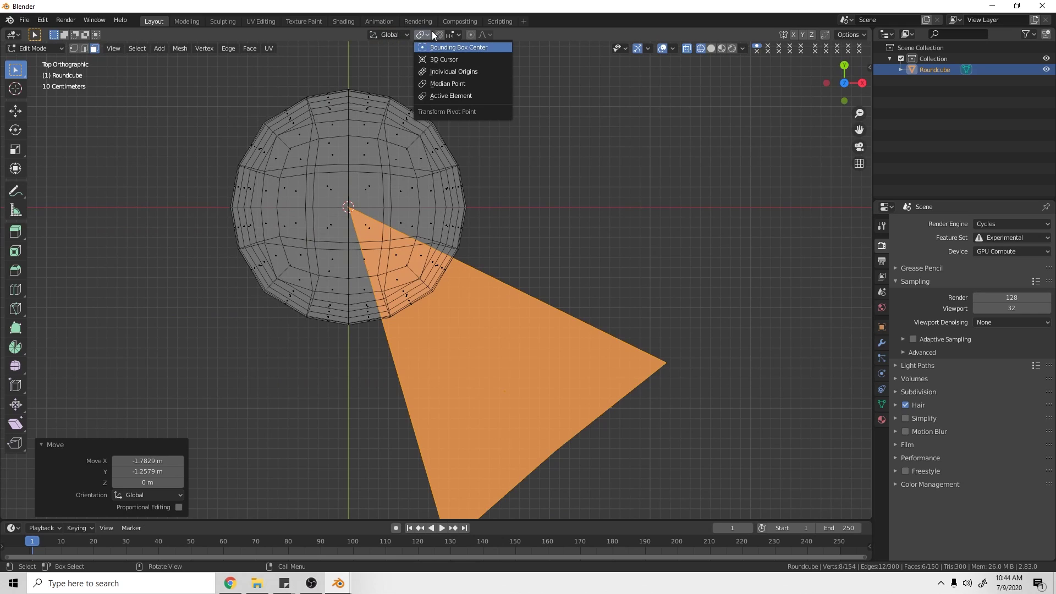
pyautogui.click(460, 59)
pyautogui.press('s')
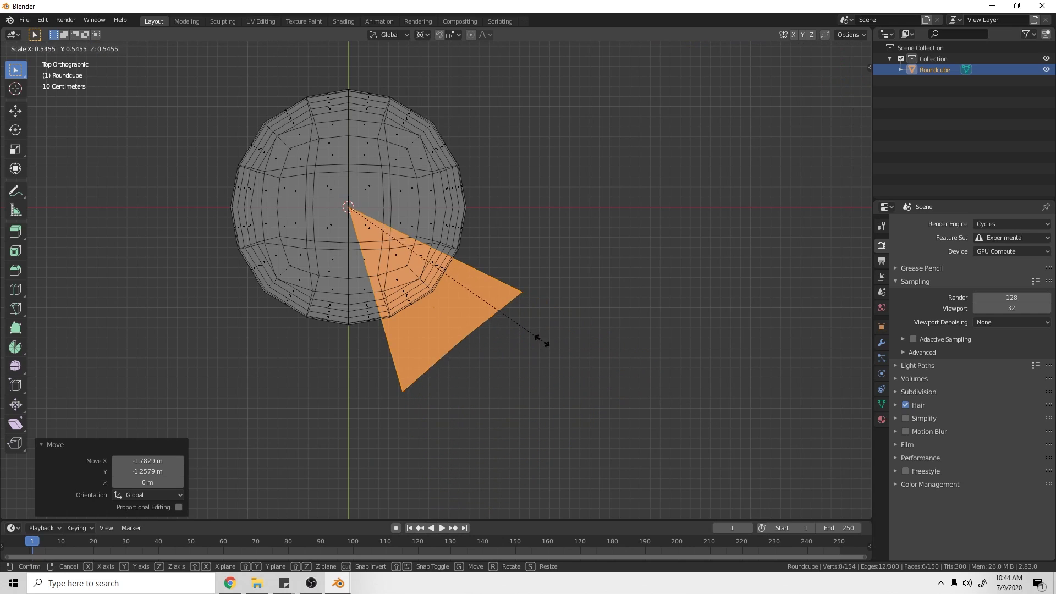
pyautogui.click(504, 311)
# Step: Rotate the triangular block -15° around the 3D cursor in top view and scale it uniformly to about 0.94
pyautogui.press('r')
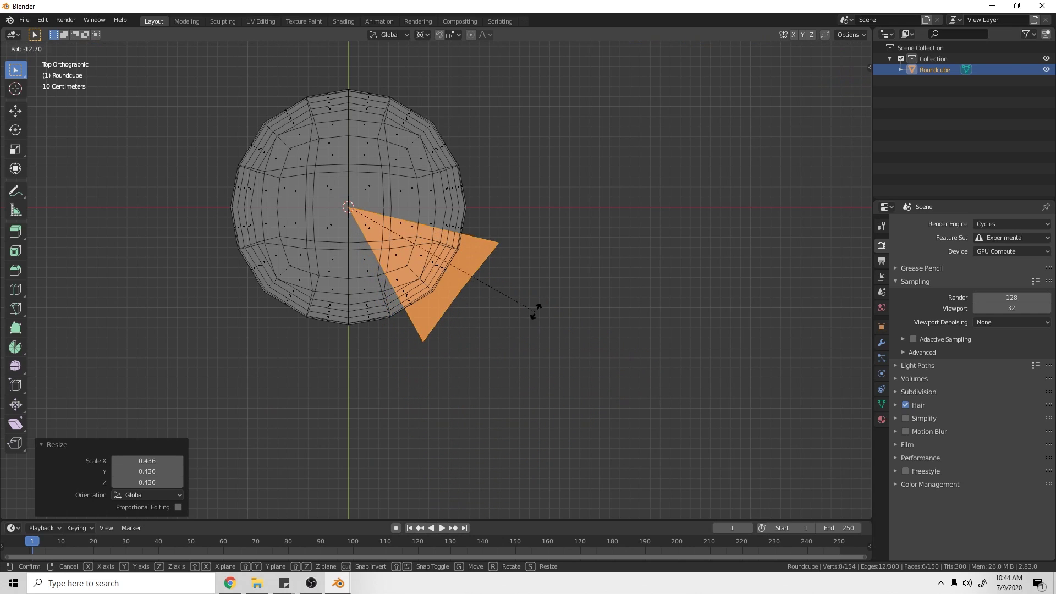
pyautogui.click(547, 307)
pyautogui.moveTo(547, 306); pyautogui.dragTo(500, 337, button='middle')
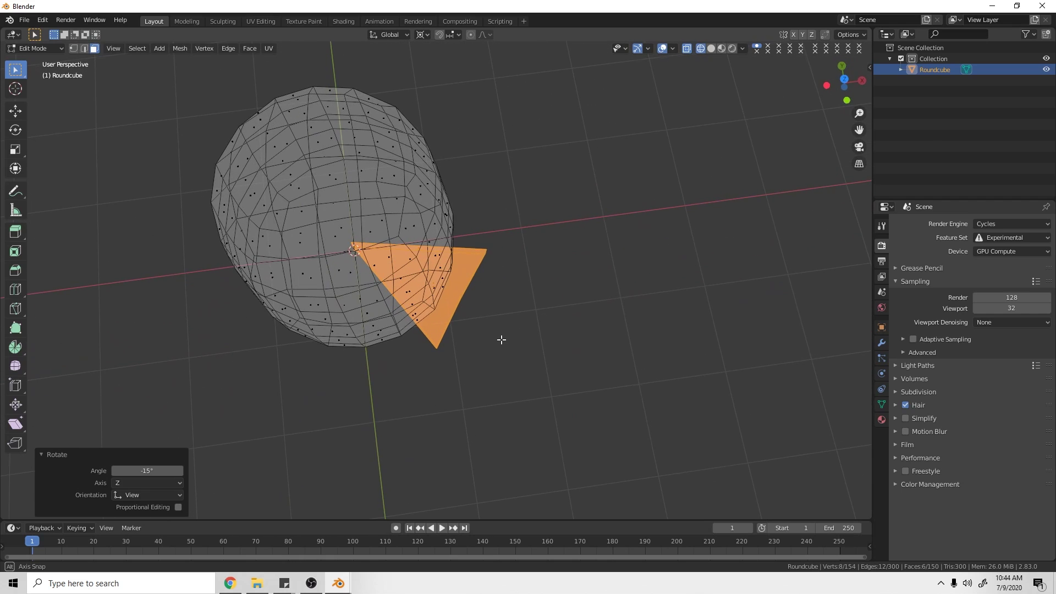
pyautogui.press('KP_7')
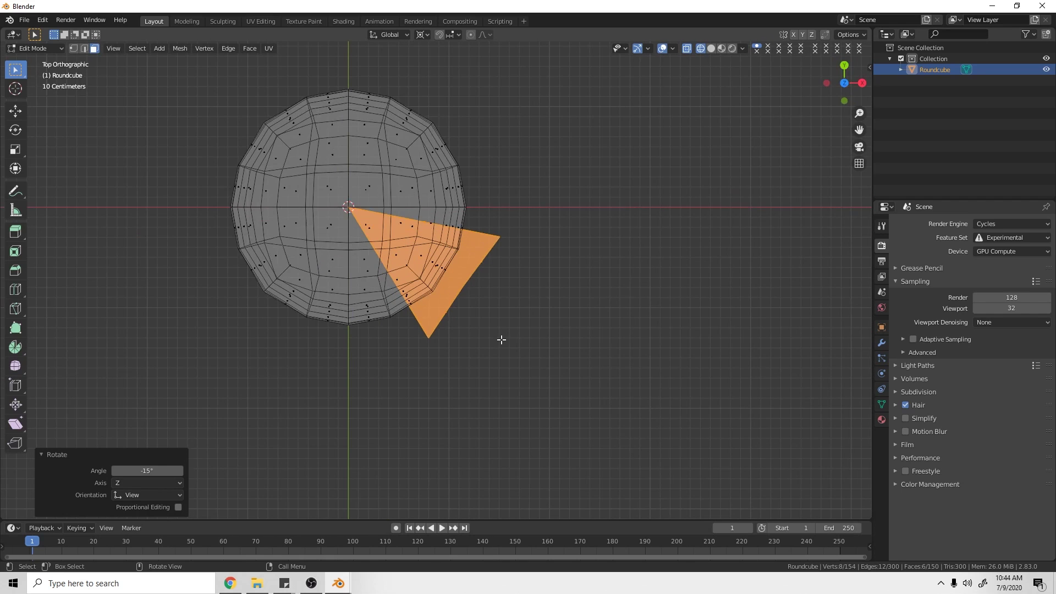
pyautogui.press('s')
pyautogui.click(591, 313)
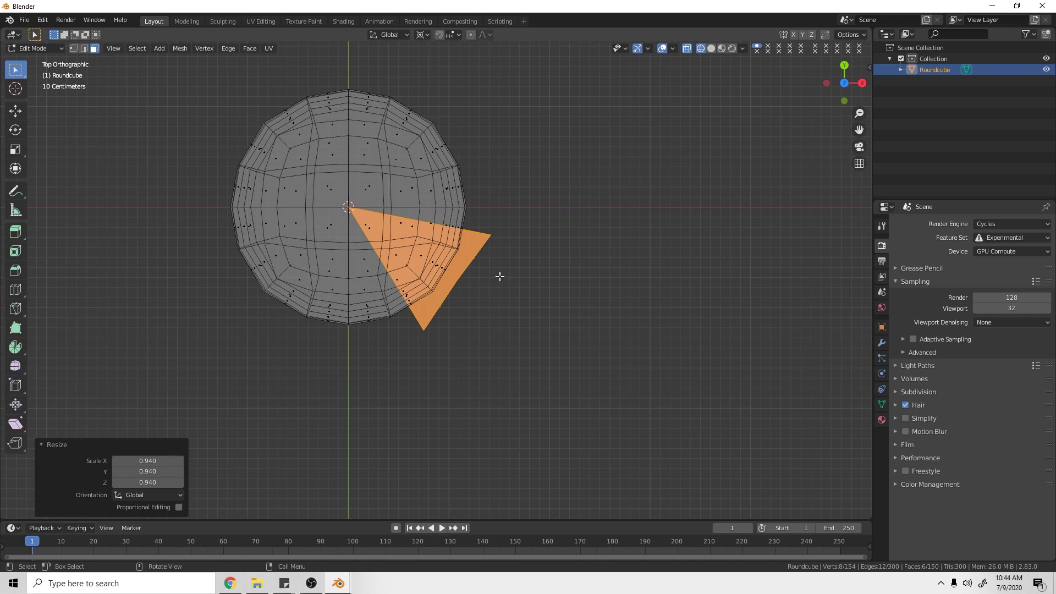
# Step: Set the pivot to Median Point and move the triangular block about 0.37 m in X and -0.42 m in Y
pyautogui.keyDown('shift'); pyautogui.moveTo(428, 260); pyautogui.dragTo(474, 276, button='middle'); pyautogui.keyUp('shift')
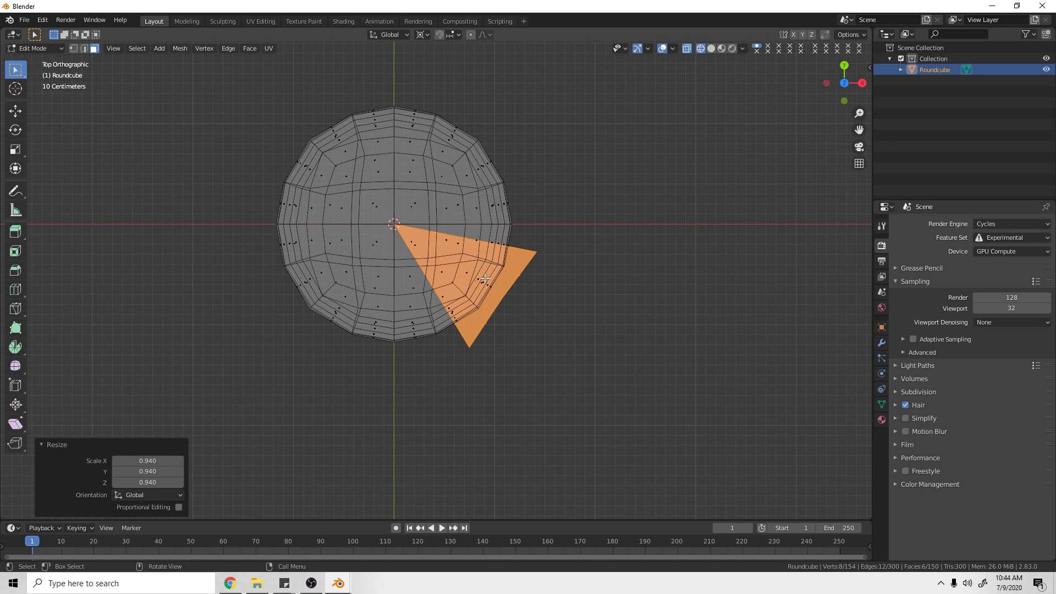
pyautogui.click(425, 36)
pyautogui.click(454, 85)
pyautogui.press('g')
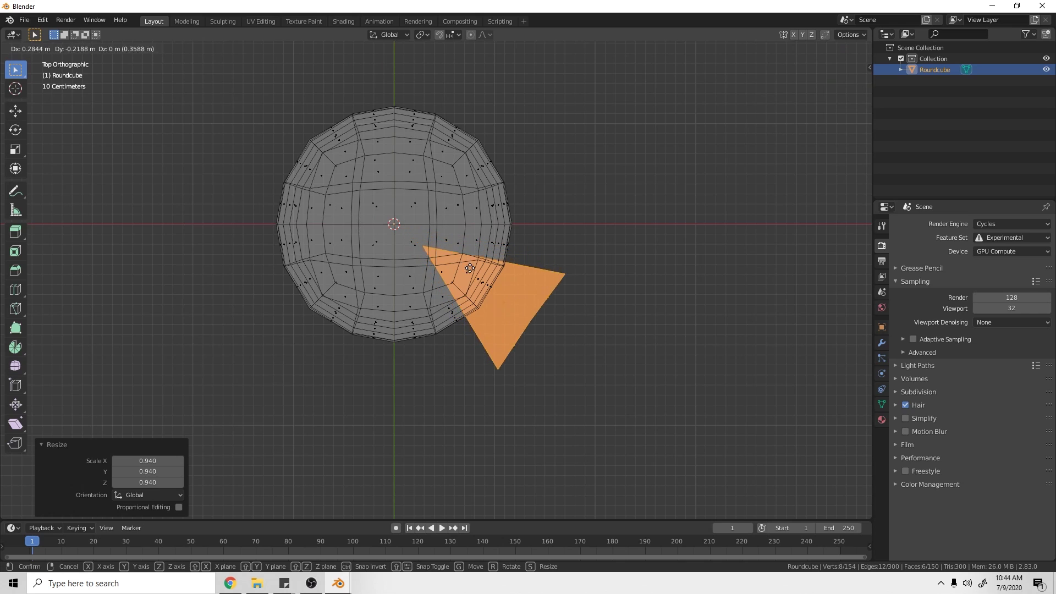
pyautogui.click(503, 319)
# Step: Switch to solid shading and, in front view, lower the triangular block about 0.16 m along Z to the dome's base
pyautogui.moveTo(503, 319); pyautogui.dragTo(476, 298, button='middle')
pyautogui.press('z')
pyautogui.click(522, 297)
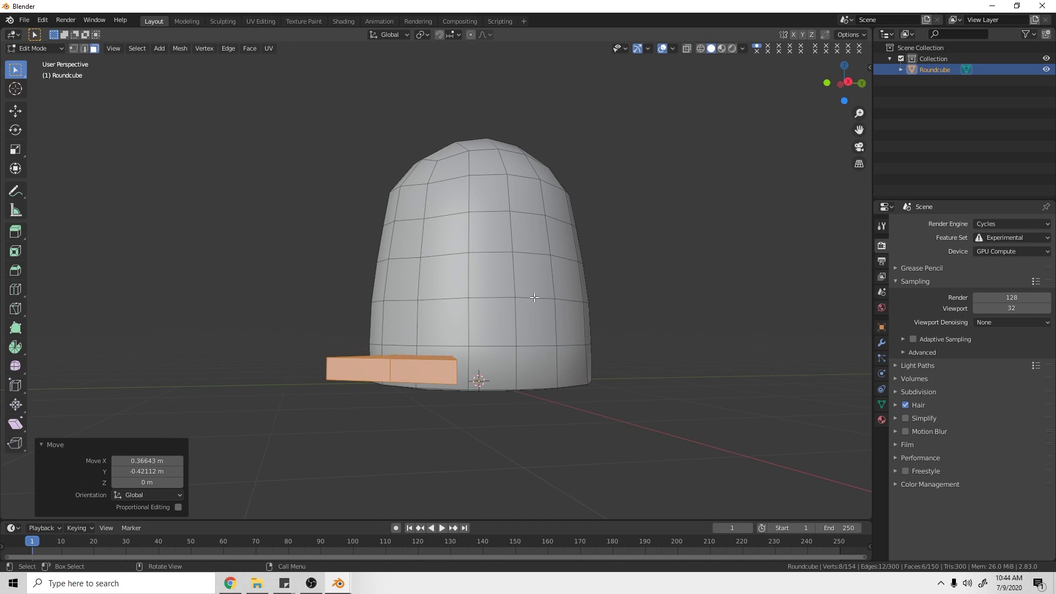
pyautogui.press('KP_1')
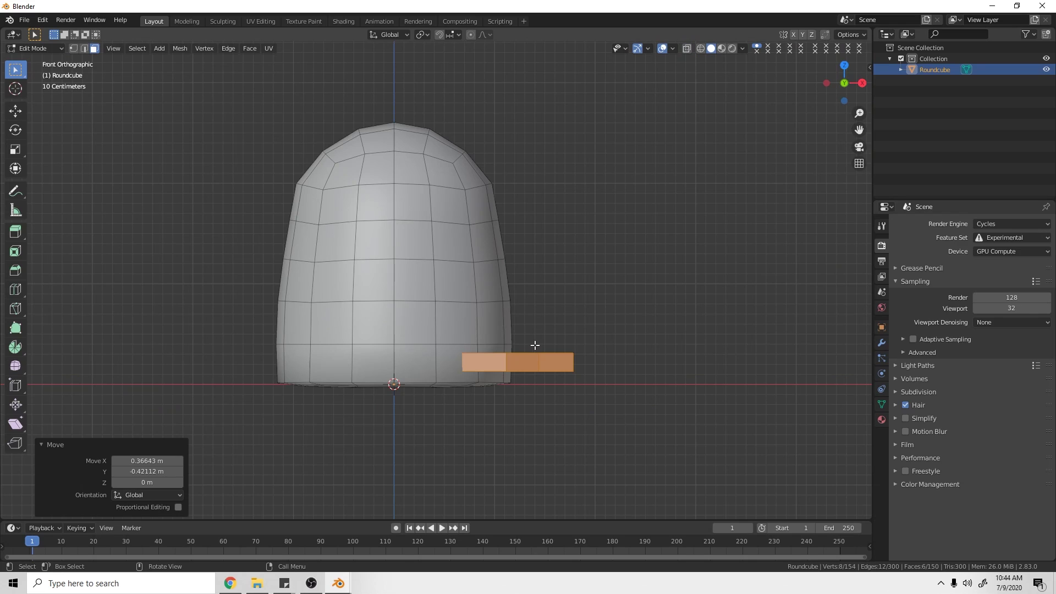
pyautogui.press('g')
pyautogui.press('z')
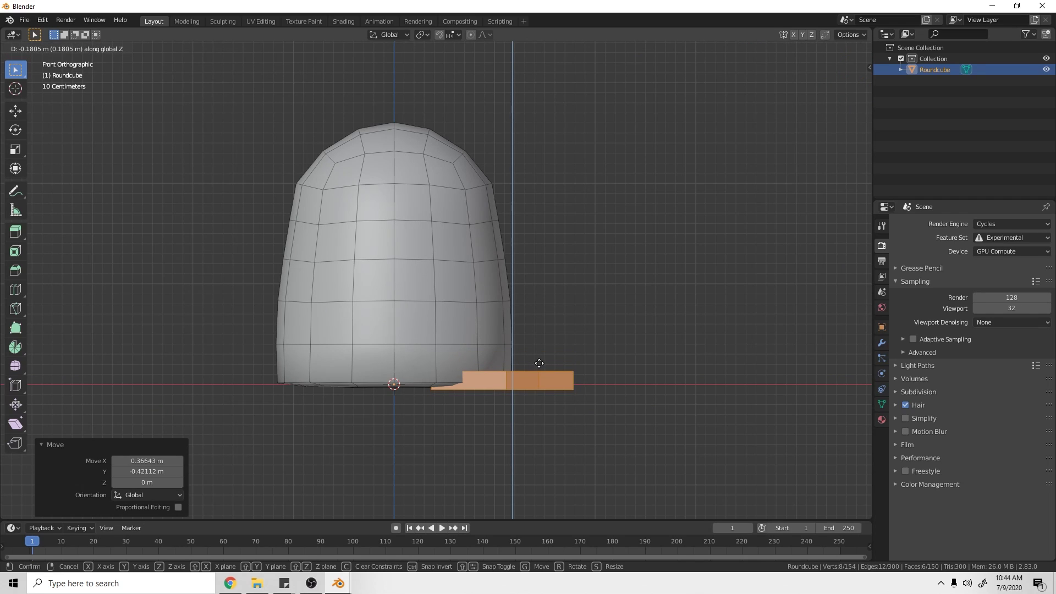
pyautogui.click(540, 361)
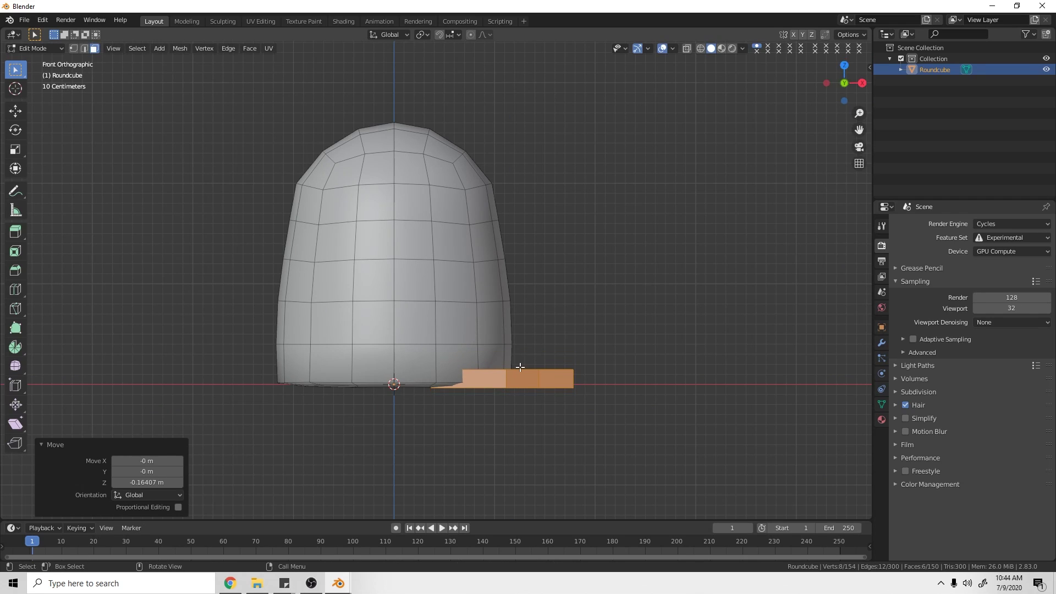
# Step: In wireframe top view, duplicate the triangular block and place the copy about -1.78 m in X and -0.39 m in Y
pyautogui.press('KP_7')
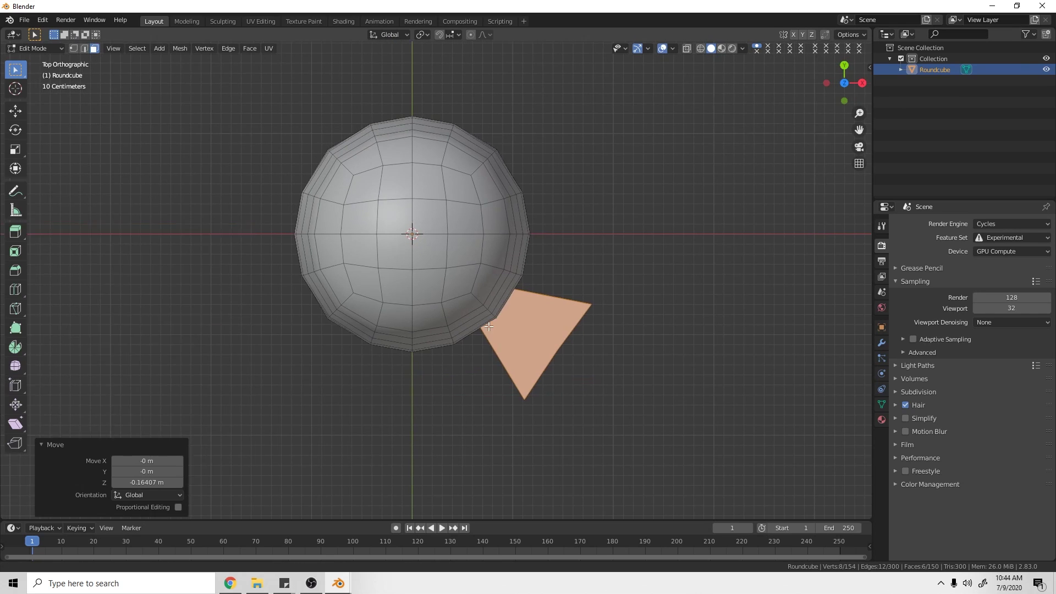
pyautogui.press('z')
pyautogui.click(411, 348)
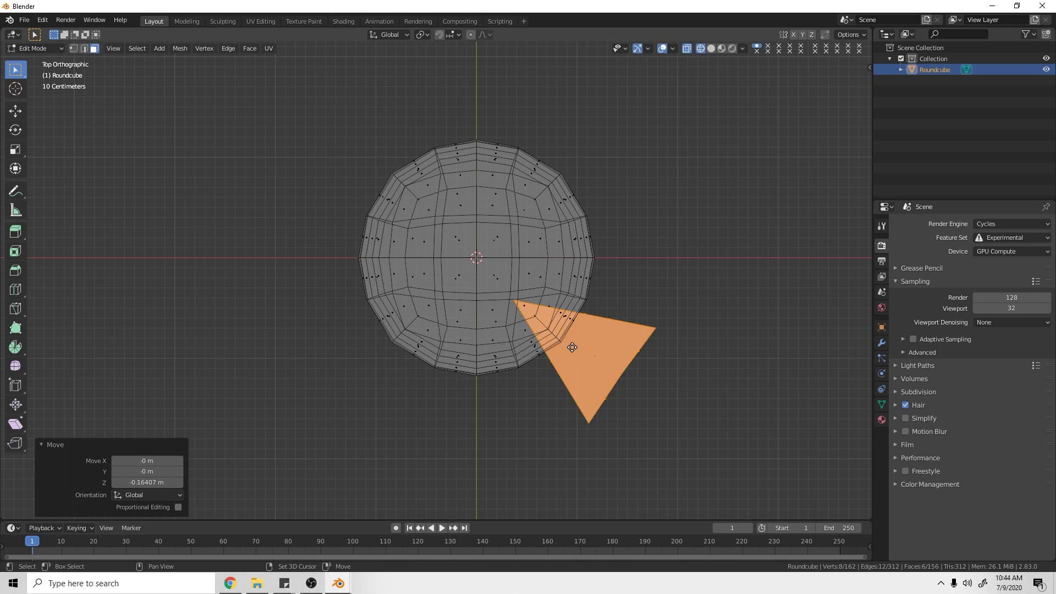
pyautogui.hotkey('shift', 'd')
pyautogui.click(394, 388)
# Step: Rotate the duplicated triangle about 78.8° and move it so its tip overlaps the dome's lower edge
pyautogui.press('r')
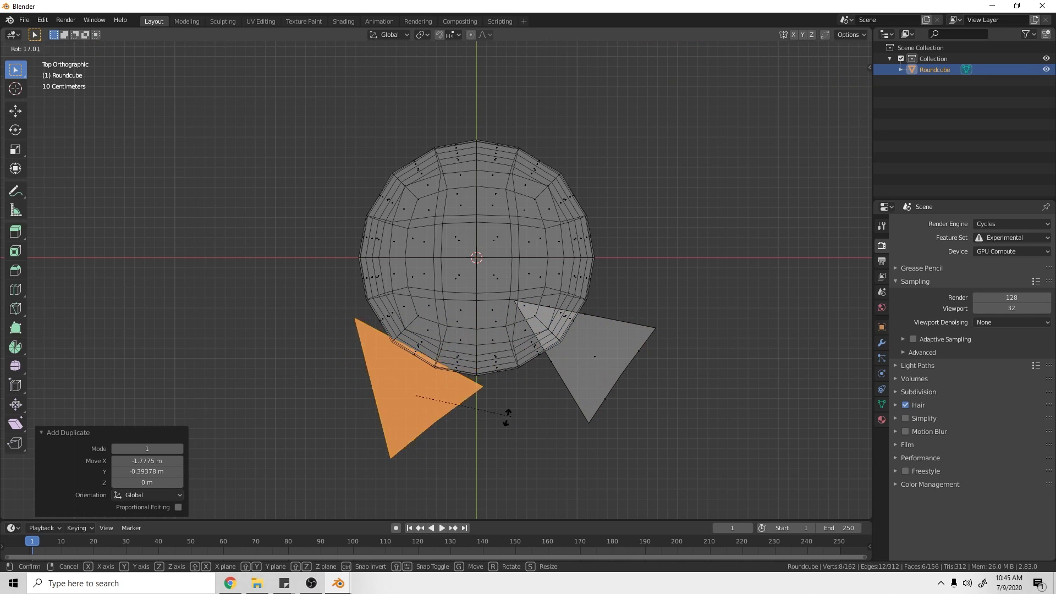
pyautogui.click(424, 438)
pyautogui.press('g')
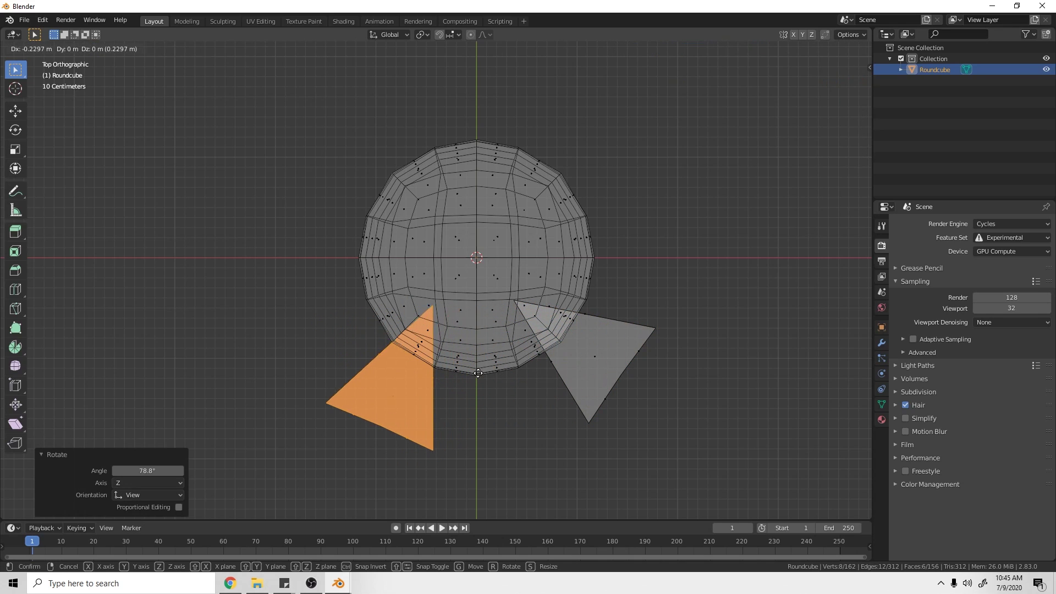
pyautogui.click(486, 367)
# Step: Rotate the duplicated triangle a further 7.12° and shift it about -0.07 m in X and 0.06 m in Y
pyautogui.press('r')
pyautogui.click(503, 414)
pyautogui.press('g')
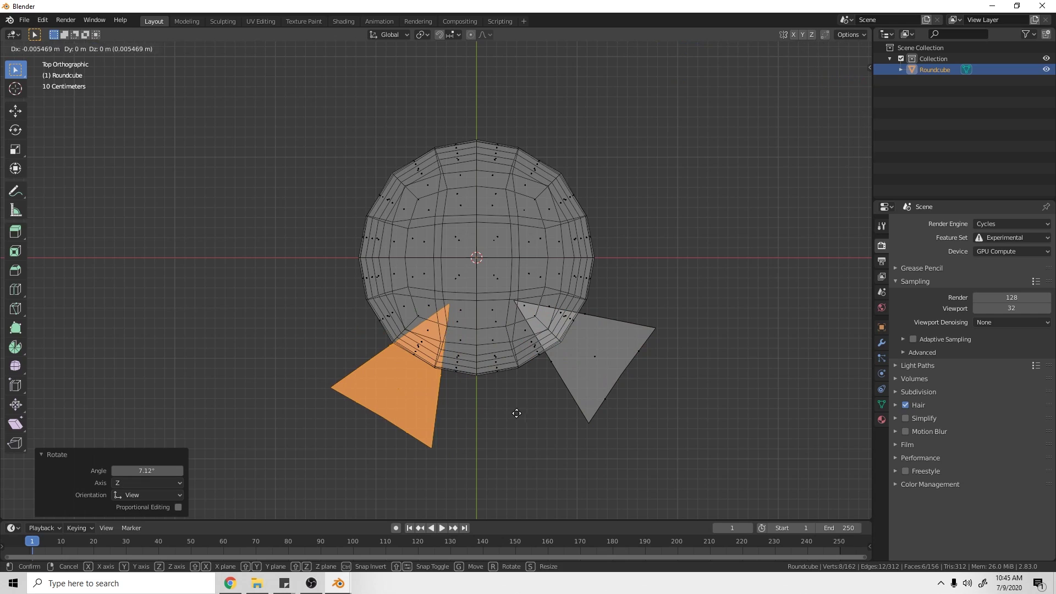
pyautogui.click(512, 407)
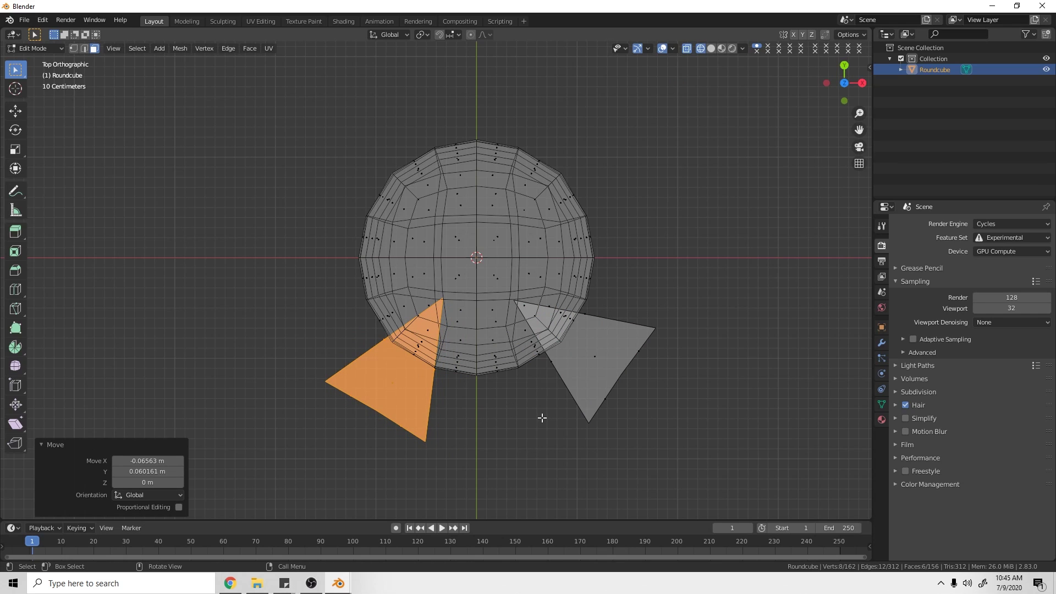
# Step: Rotate the duplicated triangular foot a further 12.4° and shift it about -0.15 m in X and 0.11 m in Y
pyautogui.press('r')
pyautogui.click(552, 469)
pyautogui.press('g')
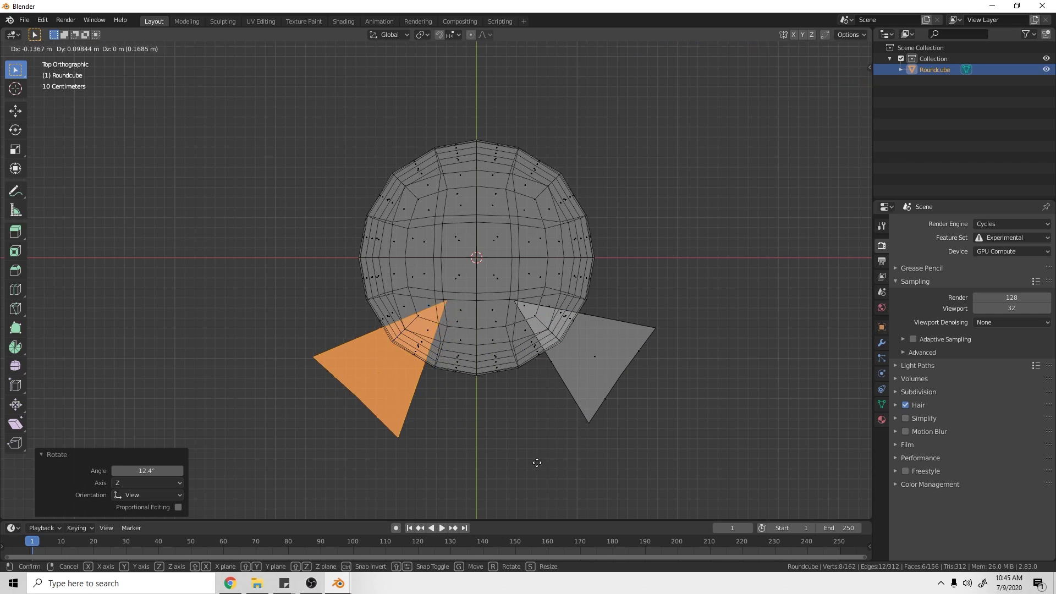
pyautogui.click(537, 461)
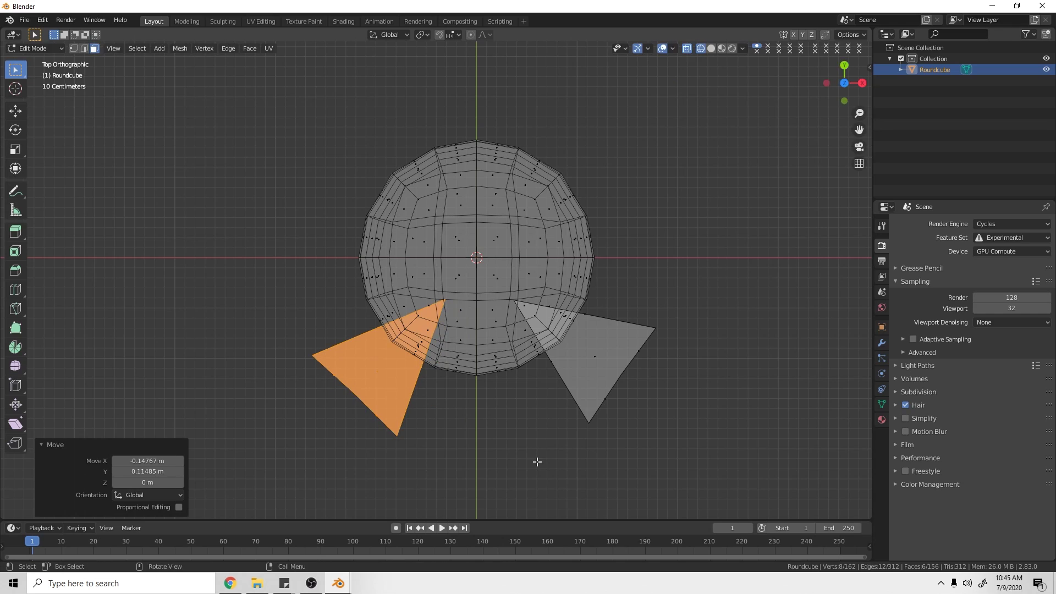
# Step: Return to Object Mode with solid shading and check the placement of both feet from around the model
pyautogui.moveTo(537, 461)
pyautogui.mouseDown(button='middle')
pyautogui.moveTo(550, 429)
pyautogui.moveTo(533, 341)
pyautogui.moveTo(517, 384)
pyautogui.moveTo(457, 407)
pyautogui.mouseUp(button='middle')
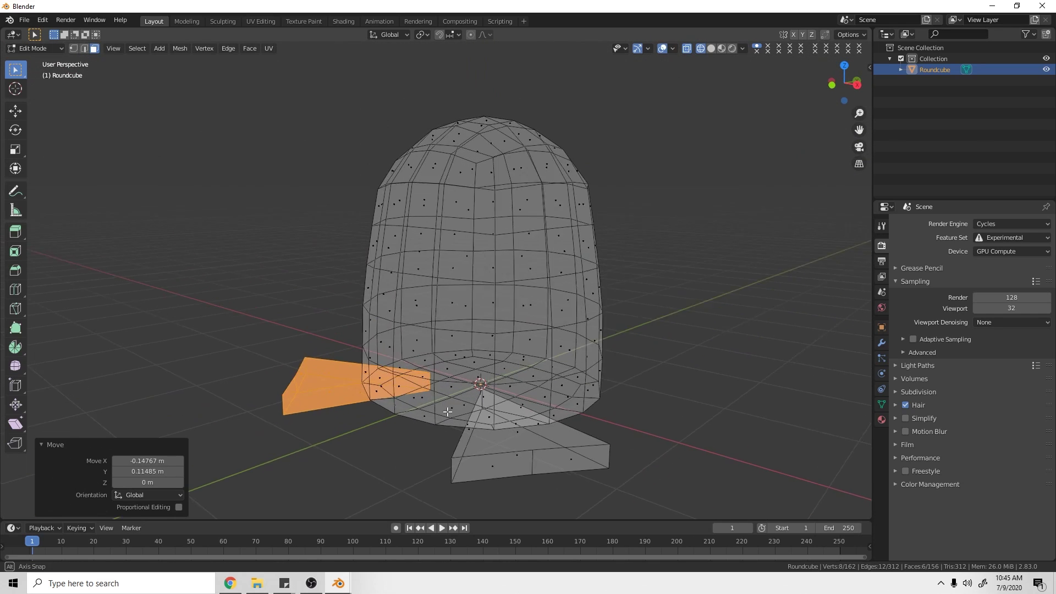
pyautogui.hotkey('shift', 'z')
pyautogui.hotkey('ctrl', 'Tab')
pyautogui.click(457, 407)
pyautogui.hotkey('shift', 'z')
pyautogui.scroll(-2, 600, 419)
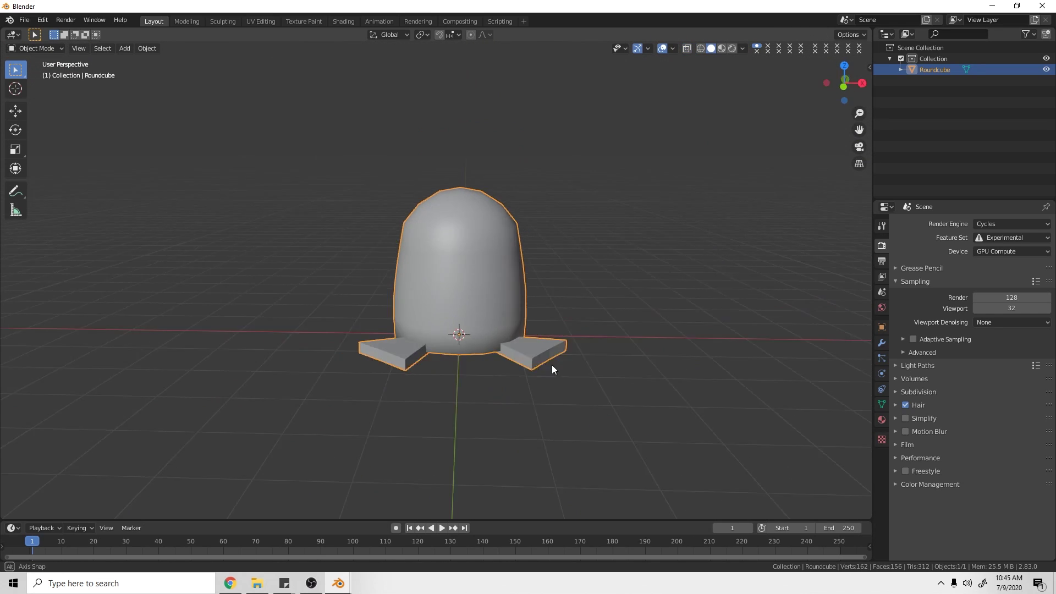
pyautogui.moveTo(552, 364)
pyautogui.mouseDown(button='middle')
pyautogui.moveTo(448, 369)
pyautogui.moveTo(549, 368)
pyautogui.mouseUp(button='middle')
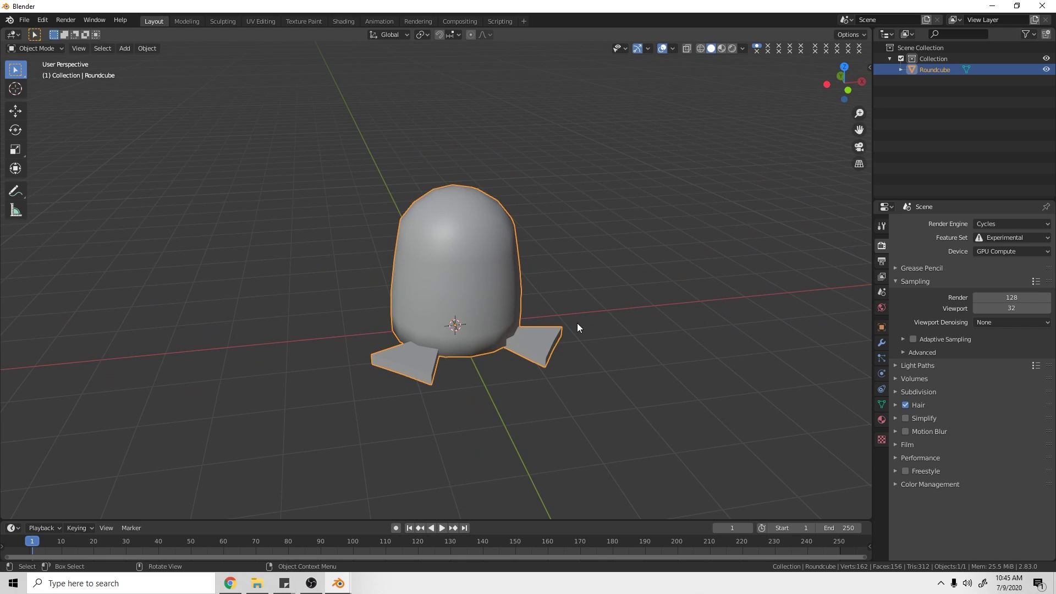
# Step: In Edit Mode front view, add a round cube of radius 1 and move it about 2.35 m in X and 2.93 m in Z
pyautogui.press('KP_1')
pyautogui.scroll(3, 495, 327)
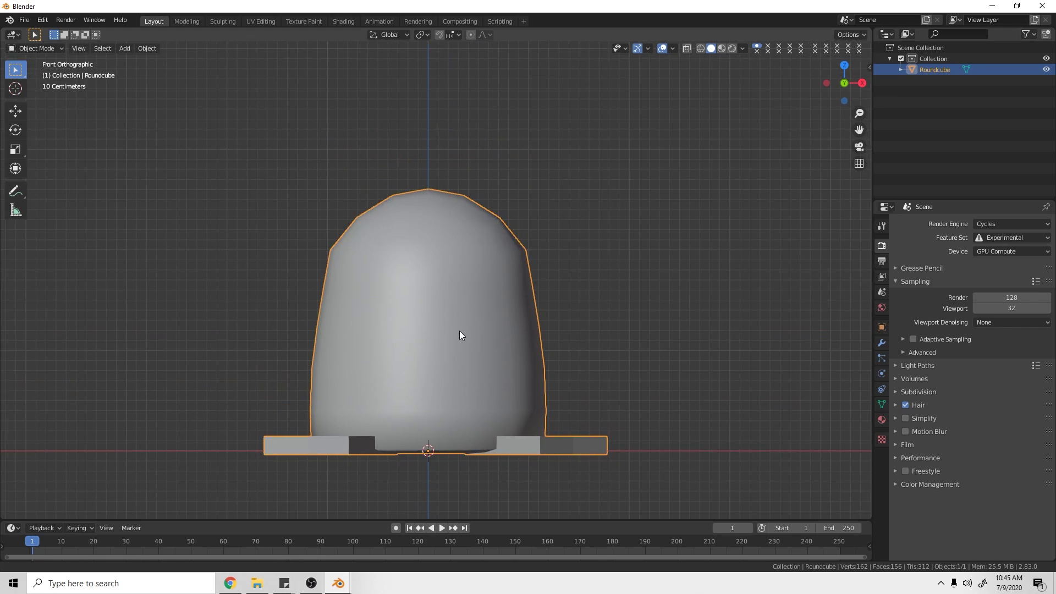
pyautogui.hotkey('ctrl', 'Tab')
pyautogui.click(517, 298)
pyautogui.keyDown('shift'); pyautogui.moveTo(479, 274); pyautogui.dragTo(509, 313, button='middle'); pyautogui.keyUp('shift')
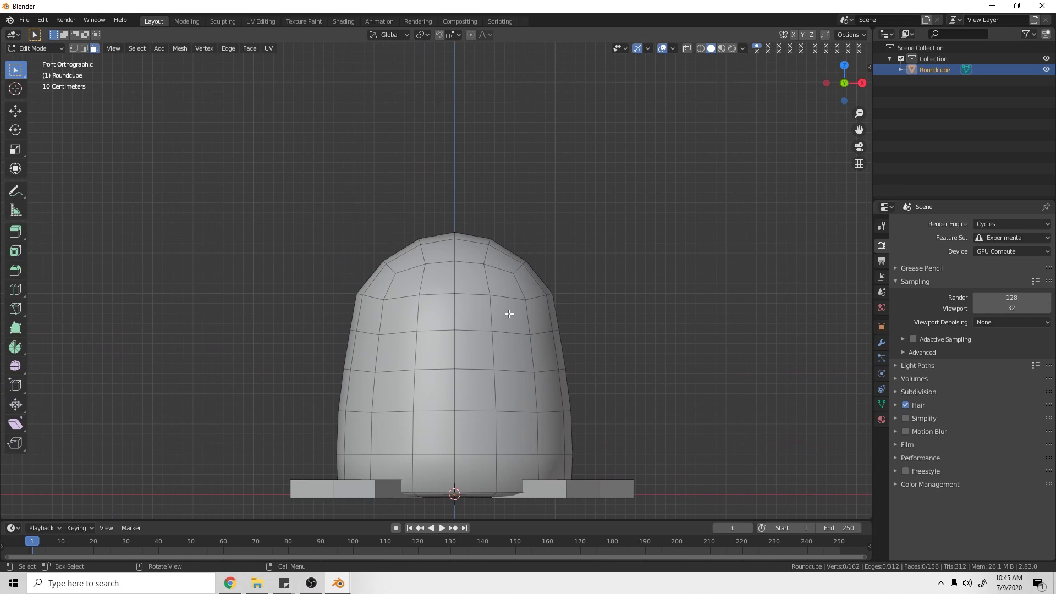
pyautogui.hotkey('shift', 'a')
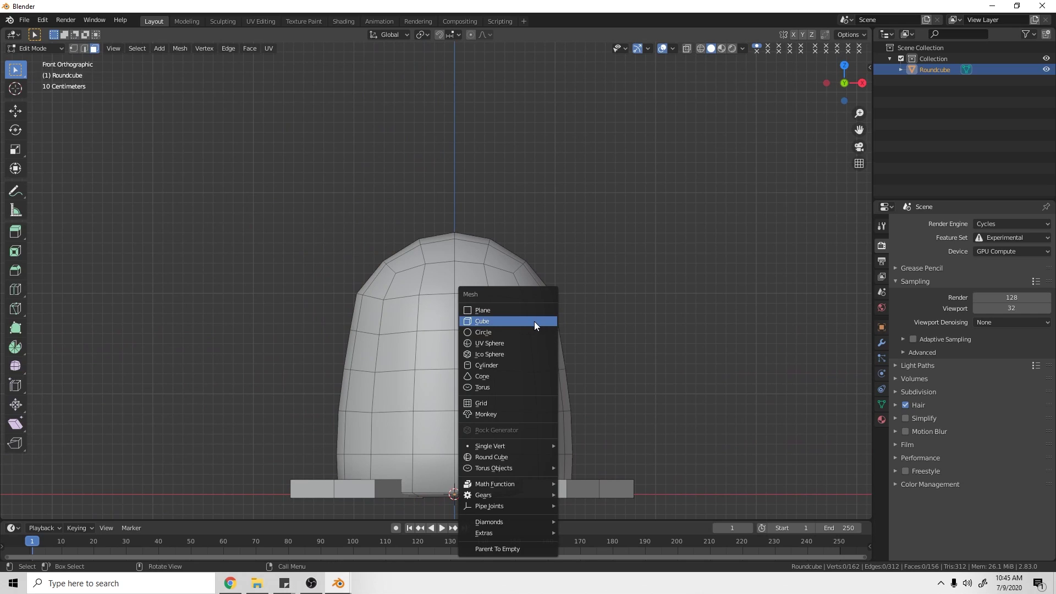
pyautogui.click(531, 457)
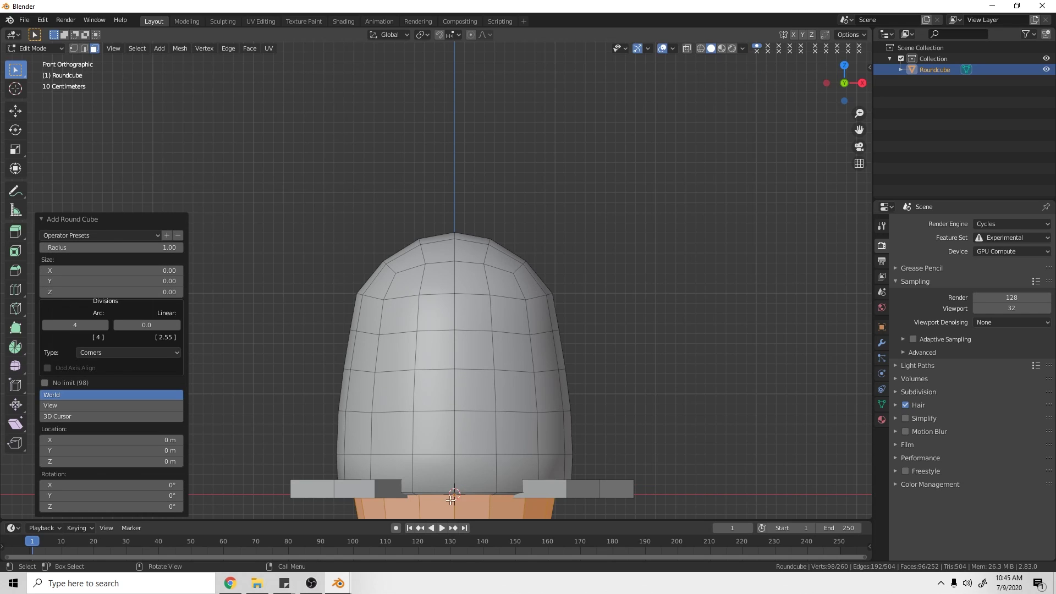
pyautogui.press('g')
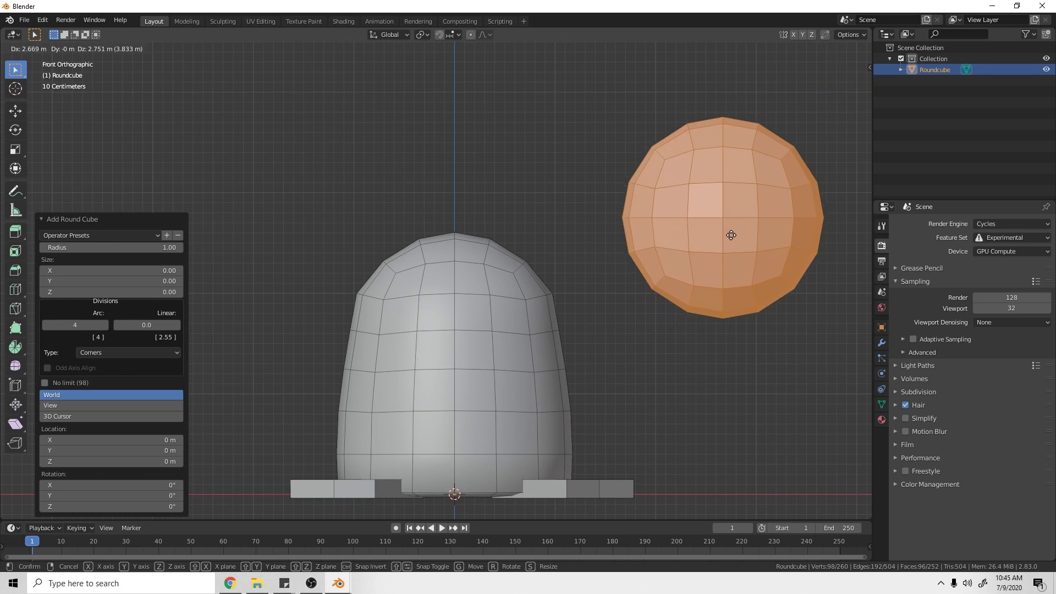
pyautogui.click(698, 217)
pyautogui.keyDown('shift'); pyautogui.moveTo(797, 222); pyautogui.dragTo(640, 286, button='middle'); pyautogui.keyUp('shift')
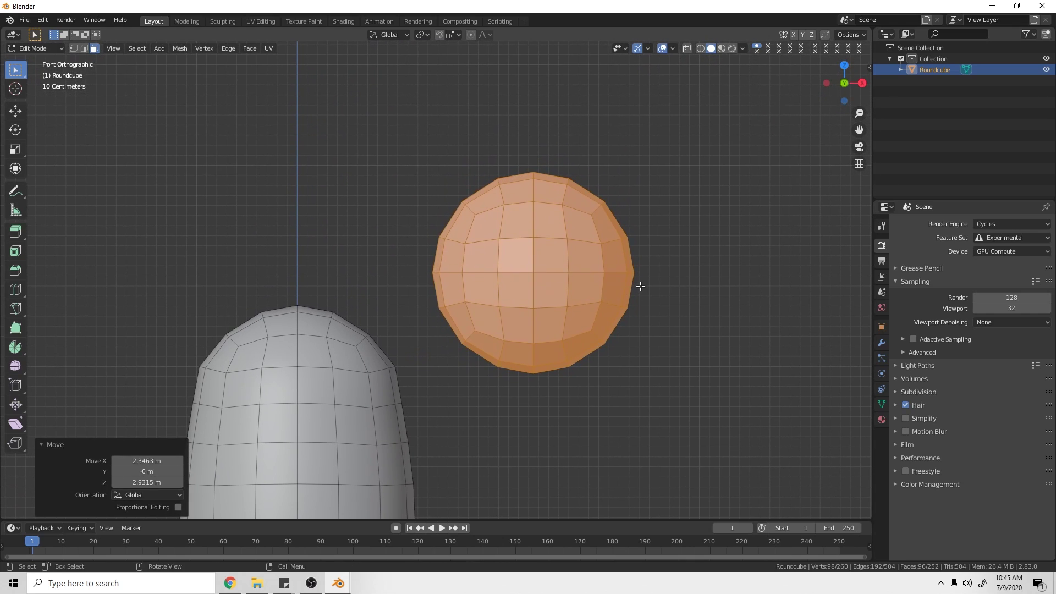
# Step: Duplicate the new sphere in place and, in wireframe right view, move the copy about -0.69 m along Y
pyautogui.hotkey('shift', 'd')
pyautogui.rightClick(641, 286)
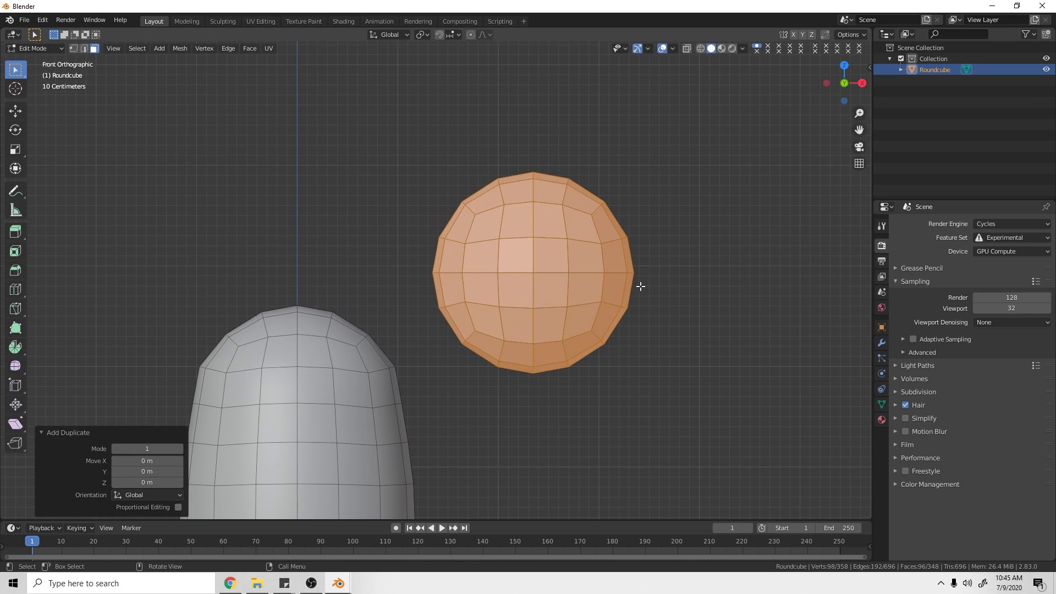
pyautogui.press('z')
pyautogui.click(548, 286)
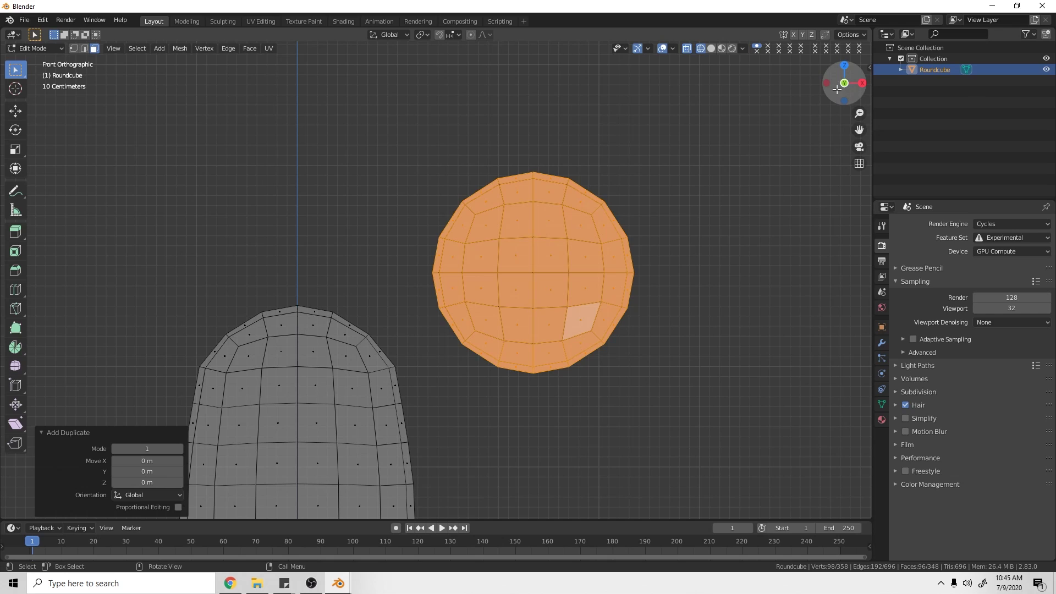
pyautogui.press('KP_3')
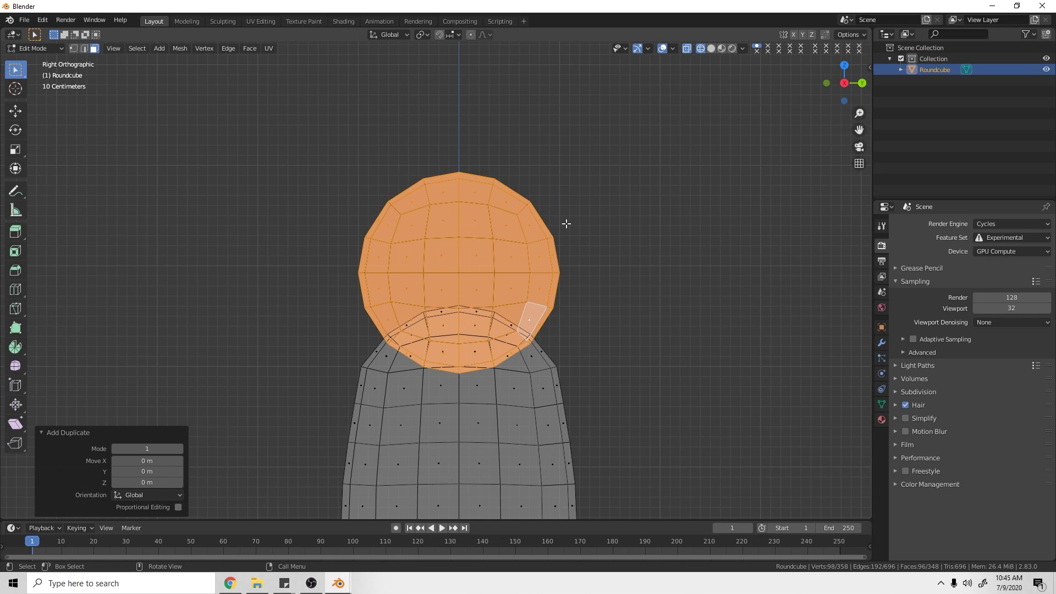
pyautogui.press('g')
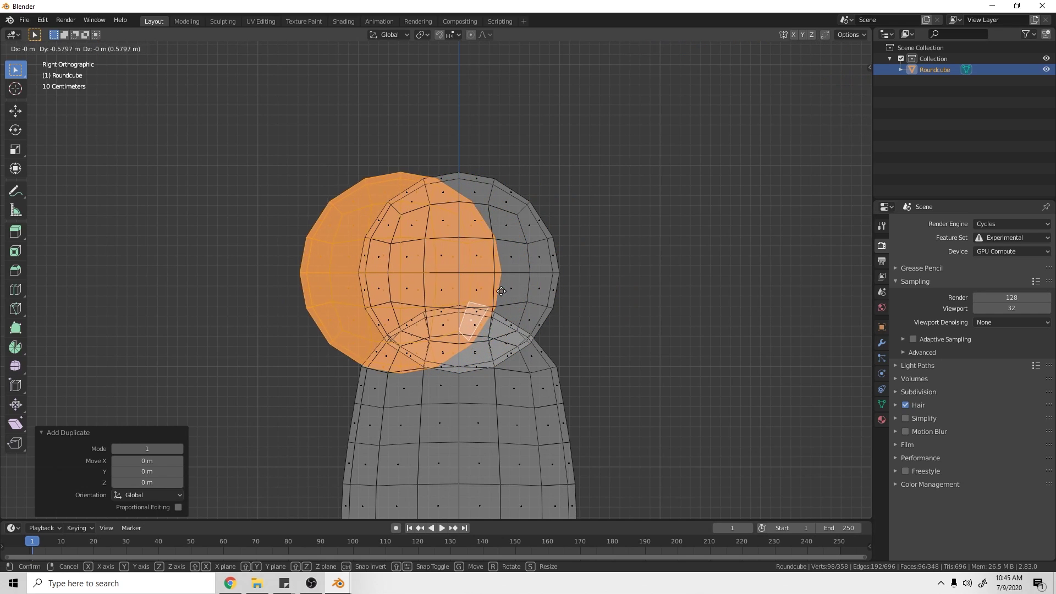
pyautogui.press('y')
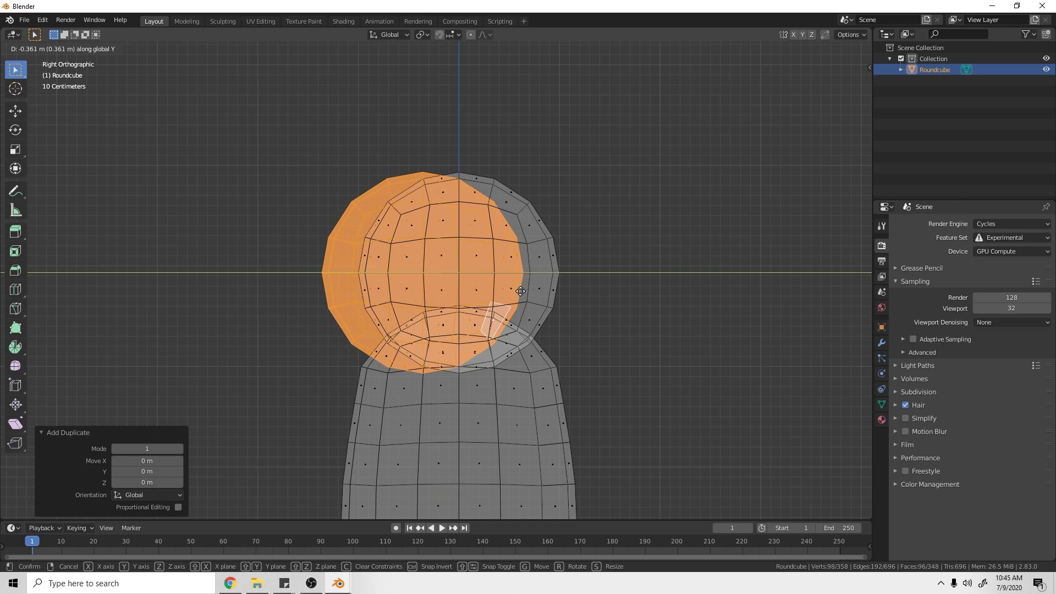
pyautogui.click(523, 292)
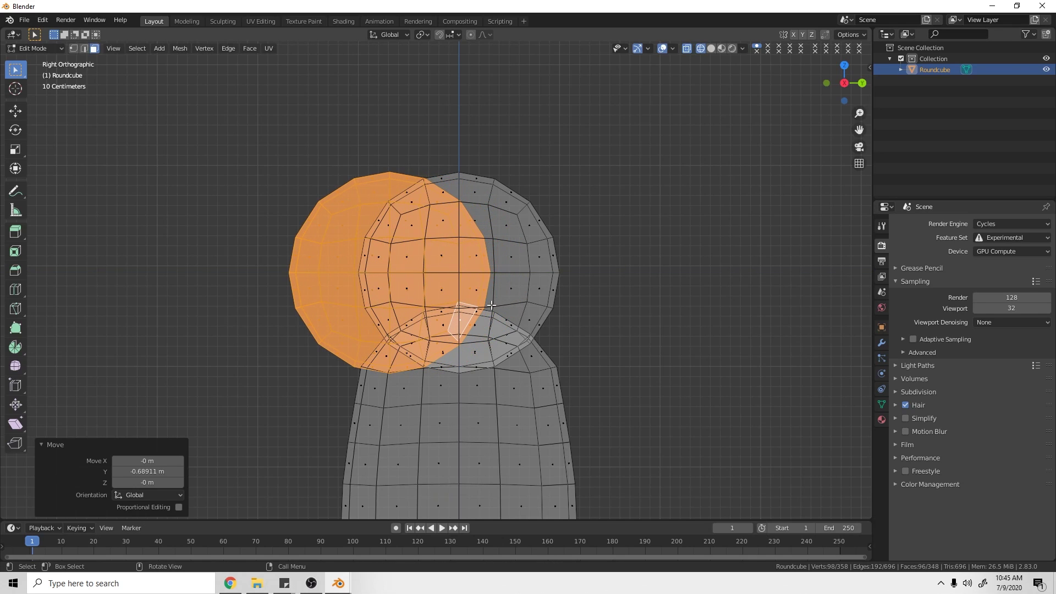
# Step: Flatten the duplicated sphere to about 0.629 along Y, and scale it uniformly to about 0.856
pyautogui.press('s')
pyautogui.press('y')
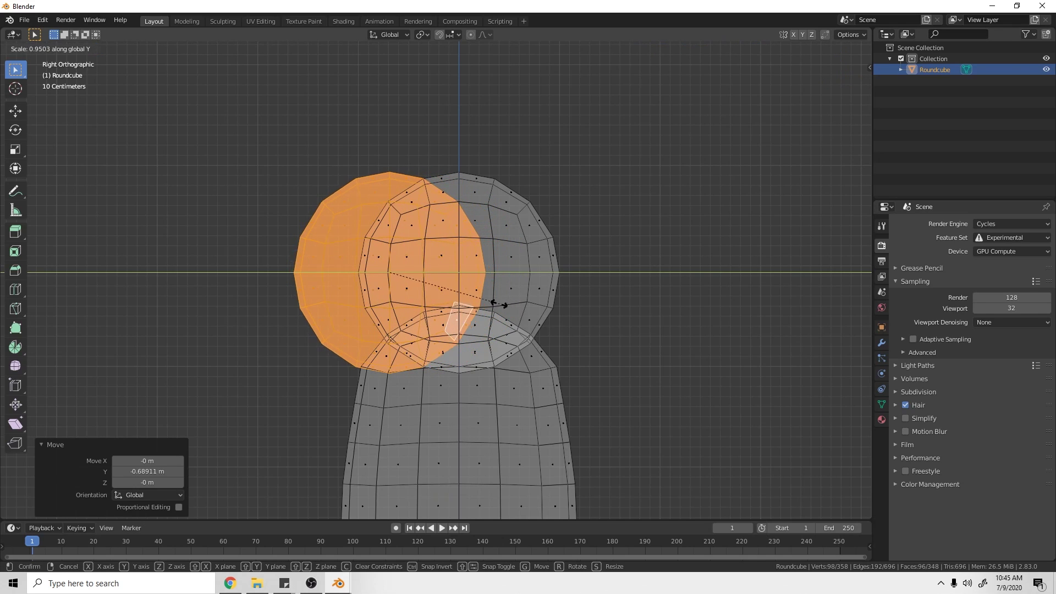
pyautogui.click(459, 300)
pyautogui.press('g')
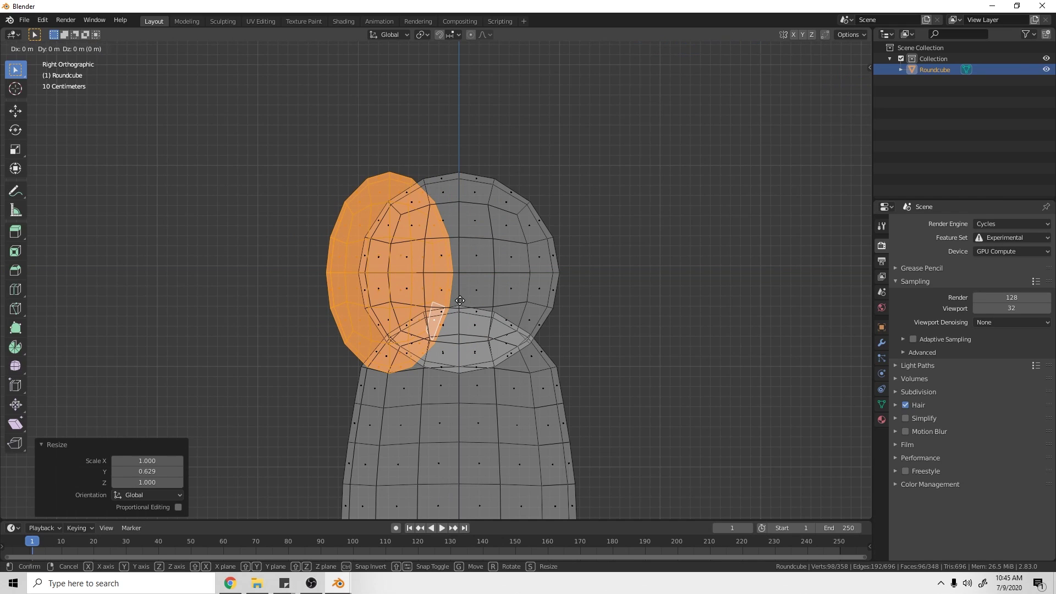
pyautogui.press('Escape')
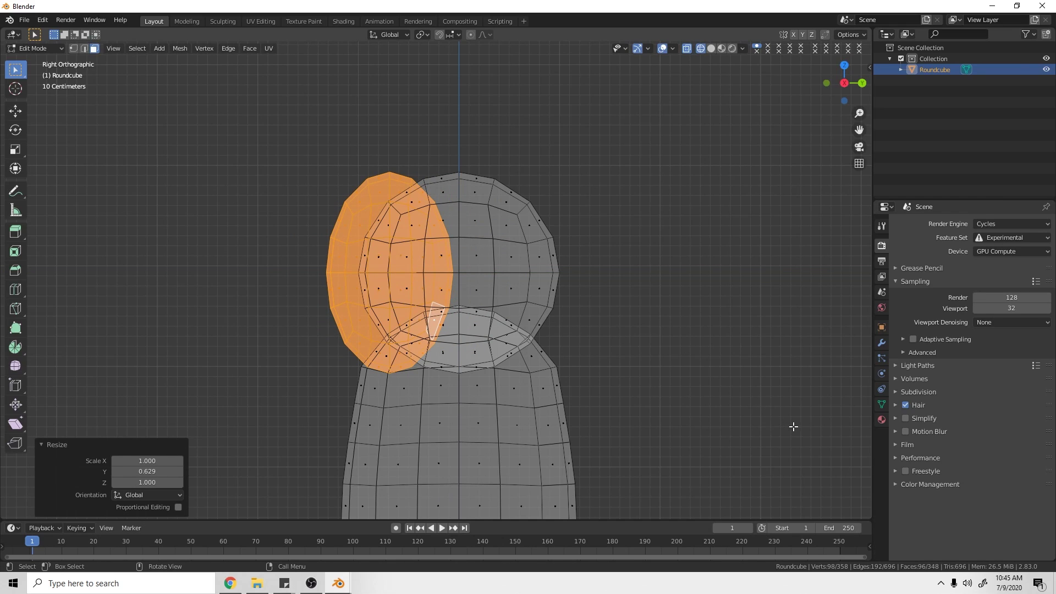
pyautogui.press('s')
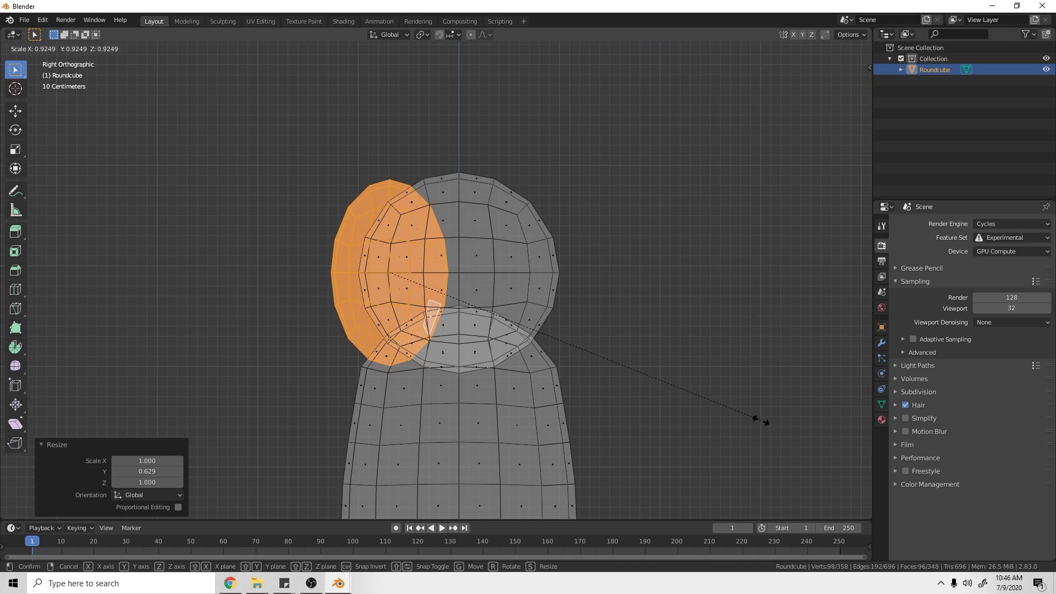
pyautogui.click(730, 421)
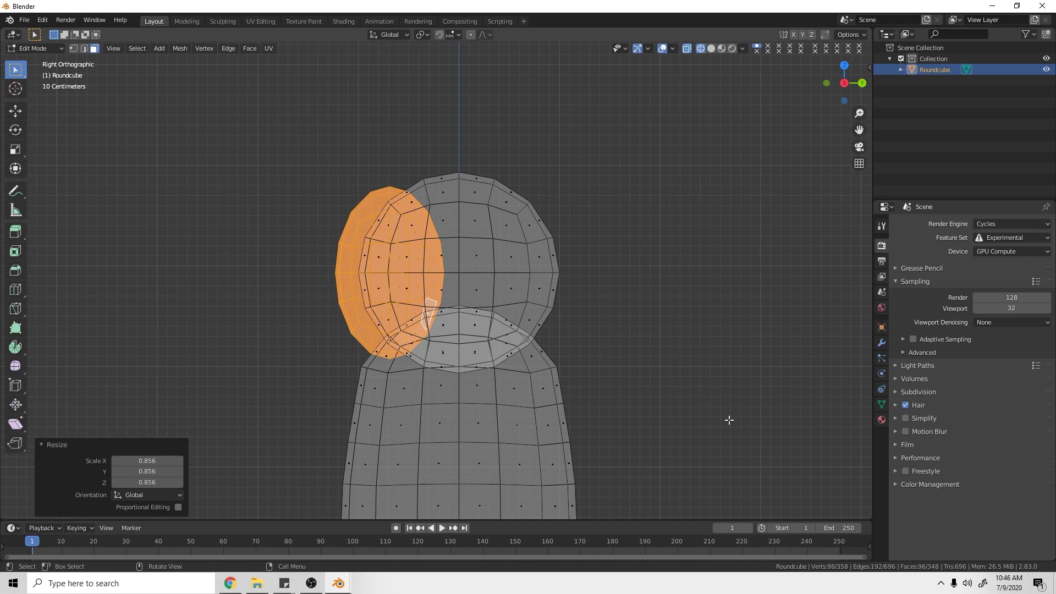
# Step: Move the flattened sphere about 0.05 m along Y and switch to solid shading
pyautogui.press('g')
pyautogui.press('y')
pyautogui.click(732, 421)
pyautogui.press('z')
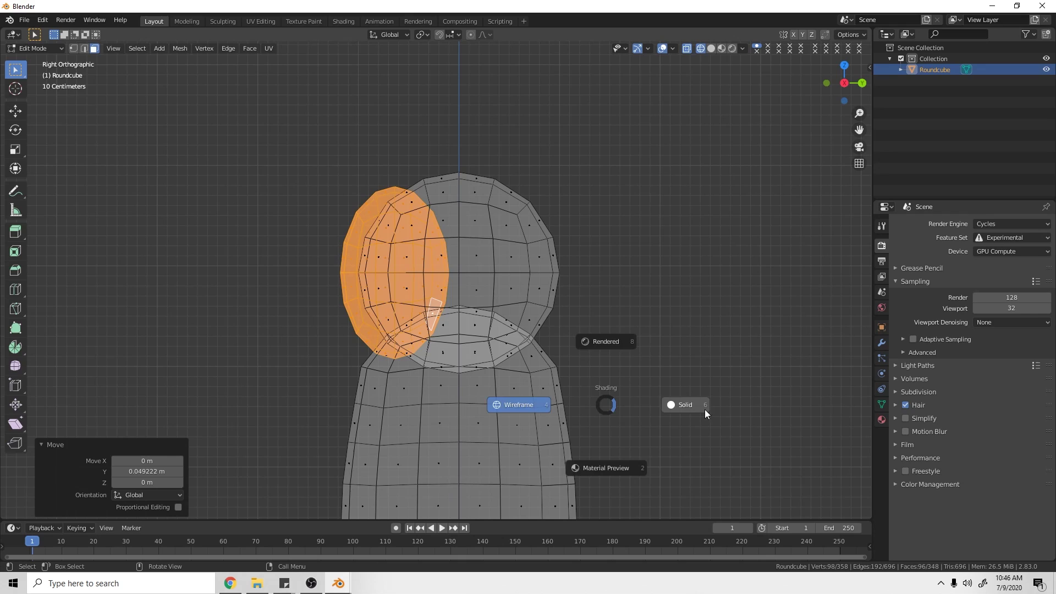
pyautogui.click(706, 413)
# Step: Push the flattened sphere a further 0.15 m or so along Y into the larger sphere
pyautogui.moveTo(643, 384)
pyautogui.mouseDown(button='middle')
pyautogui.moveTo(701, 305)
pyautogui.moveTo(444, 333)
pyautogui.mouseUp(button='middle')
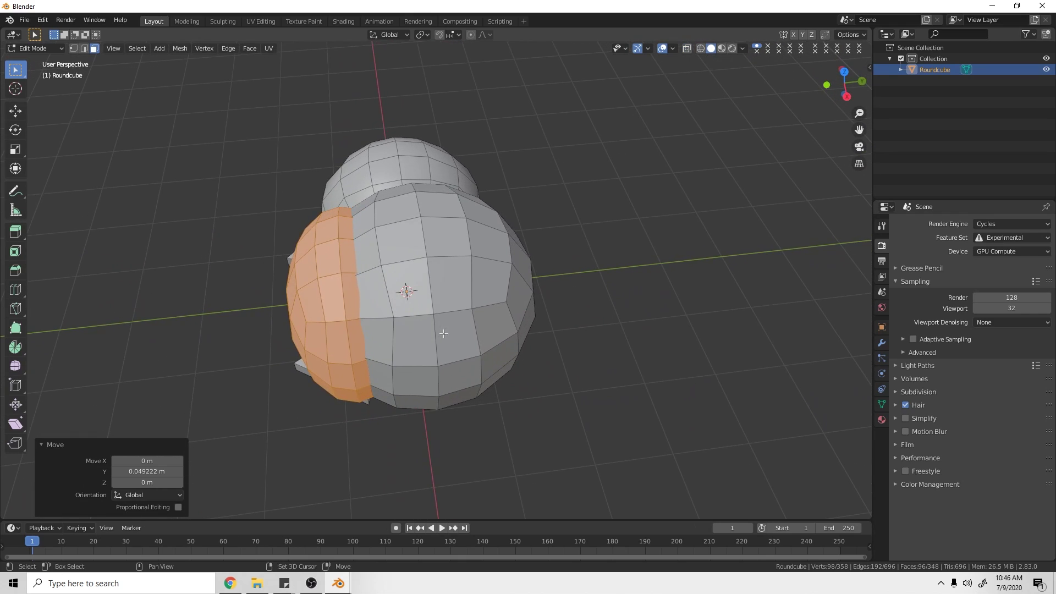
pyautogui.press('s')
pyautogui.press('g')
pyautogui.press('y')
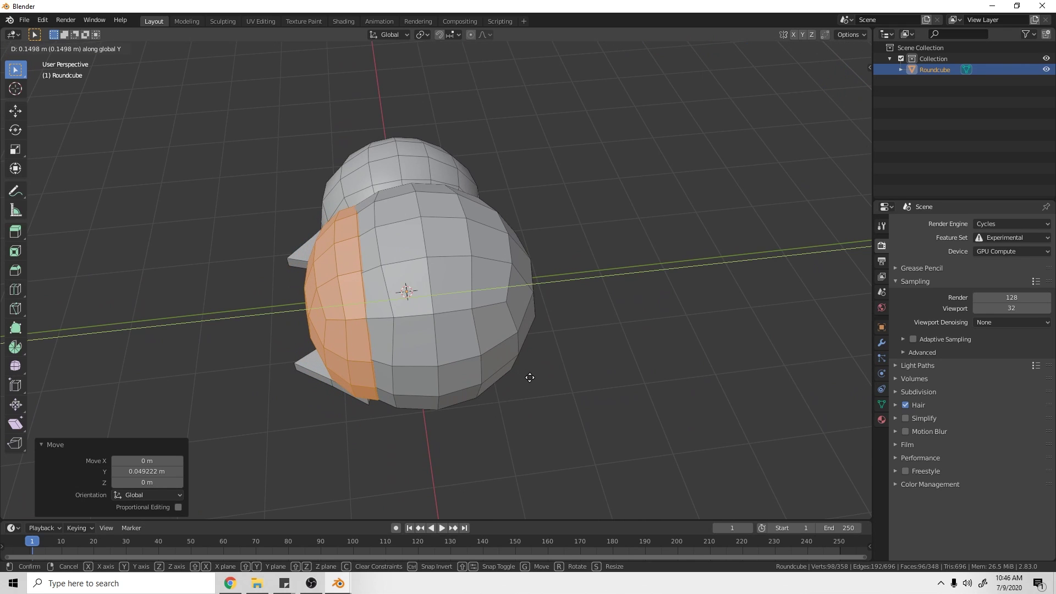
pyautogui.click(525, 377)
pyautogui.moveTo(526, 378); pyautogui.dragTo(508, 279, button='middle')
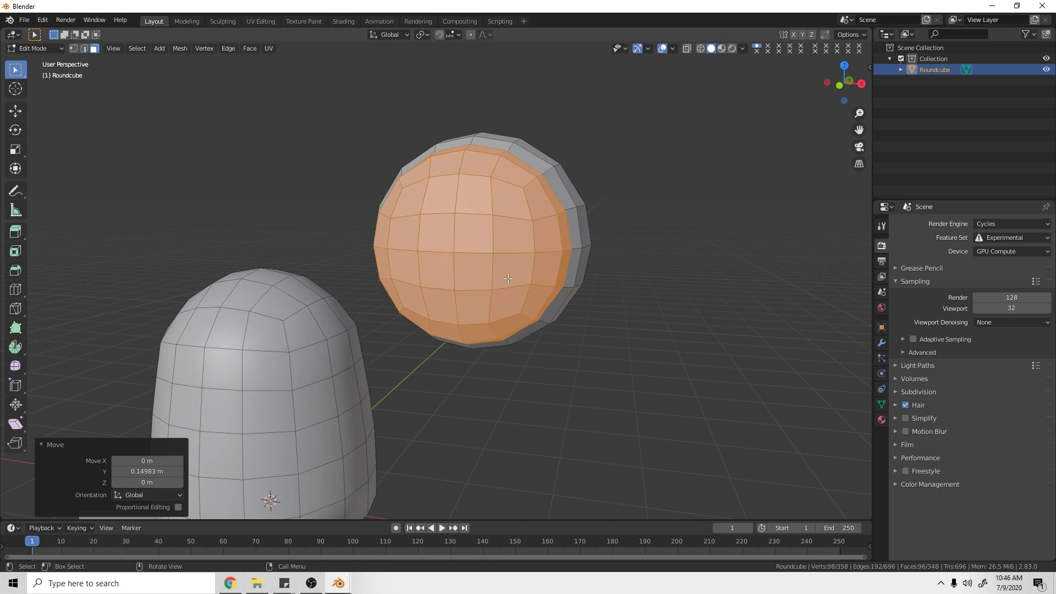
# Step: Duplicate the flattened sphere in place and, in wireframe right view, scale the copy to about 0.56
pyautogui.press('KP_1')
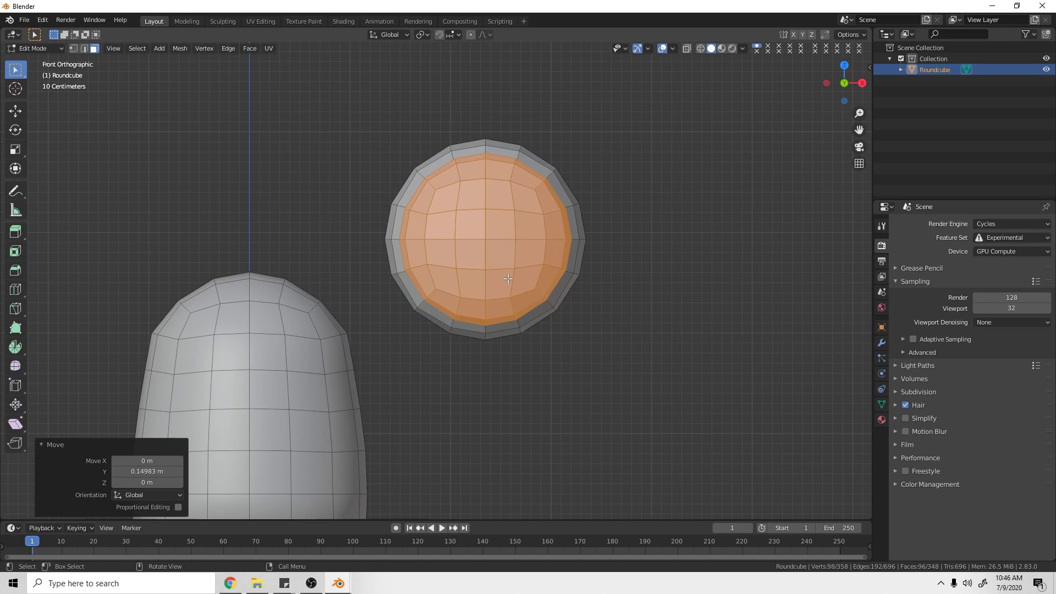
pyautogui.hotkey('shift', 'd')
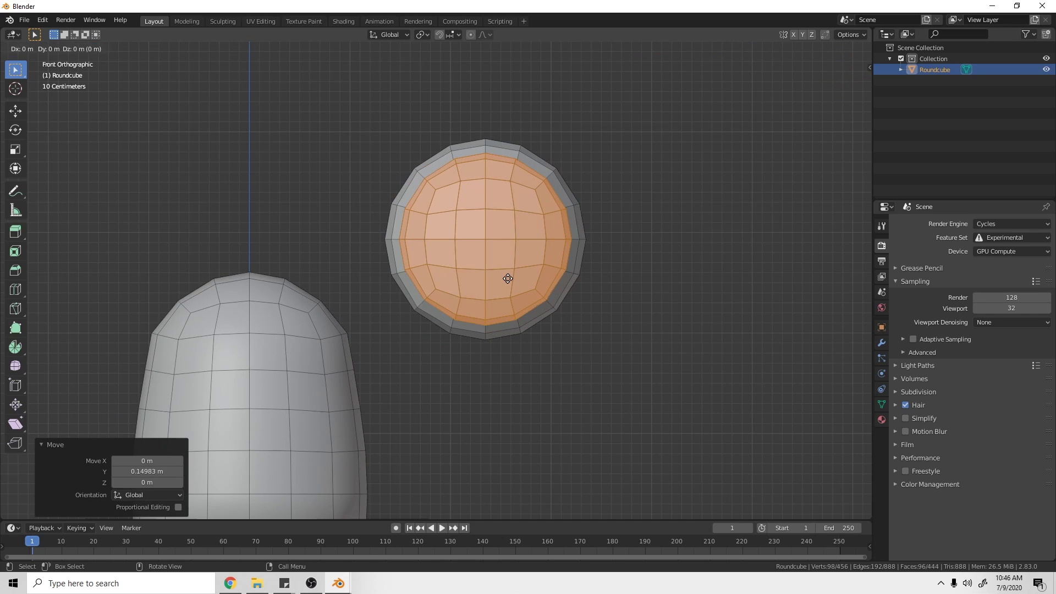
pyautogui.rightClick(507, 279)
pyautogui.press('KP_3')
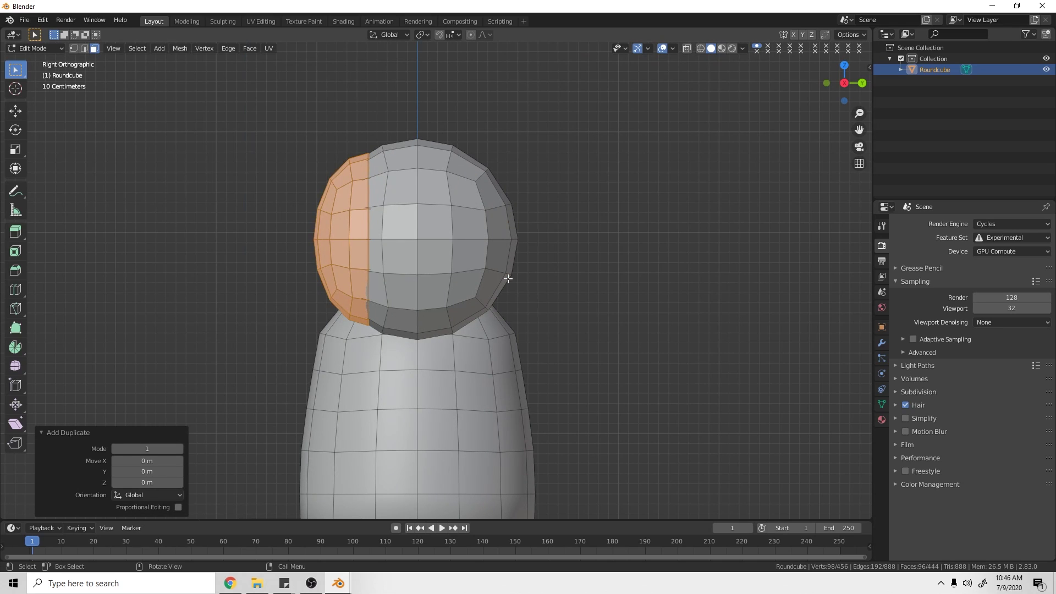
pyautogui.press('z')
pyautogui.click(498, 337)
pyautogui.keyDown('shift'); pyautogui.moveTo(632, 264); pyautogui.dragTo(651, 273, button='middle'); pyautogui.keyUp('shift')
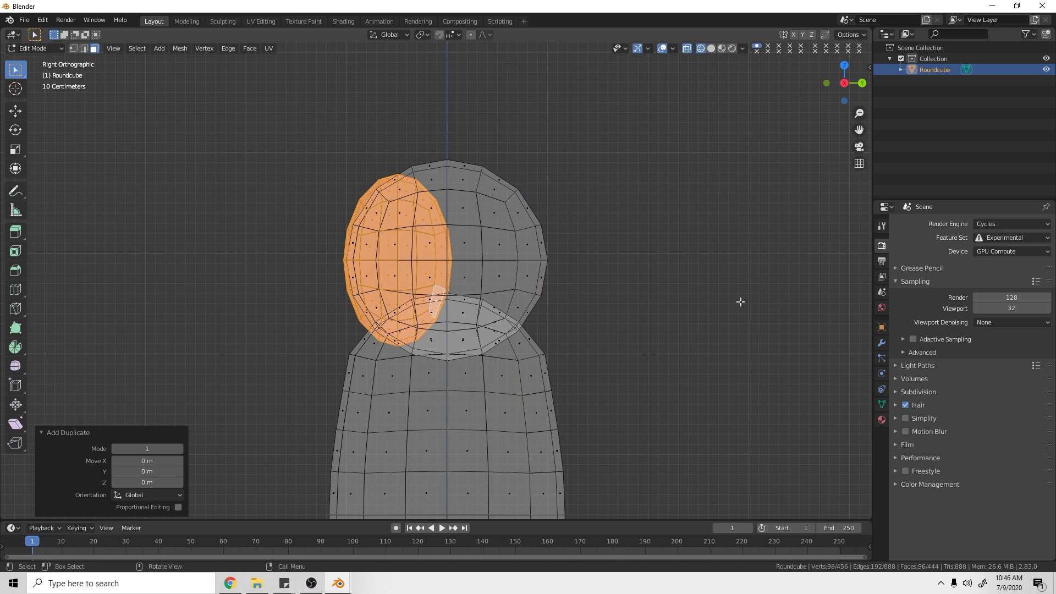
pyautogui.press('s')
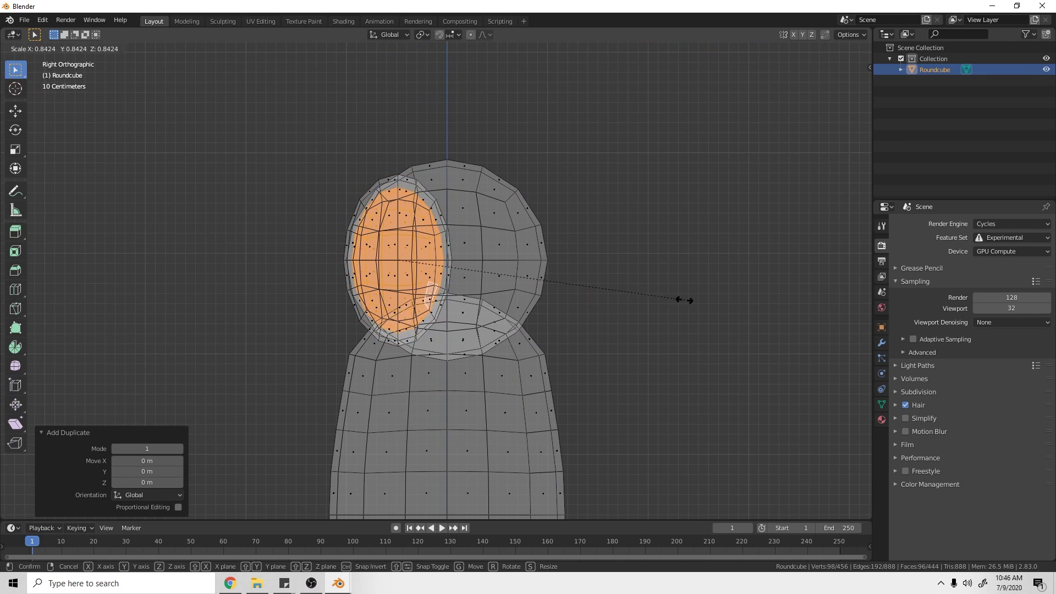
pyautogui.click(588, 294)
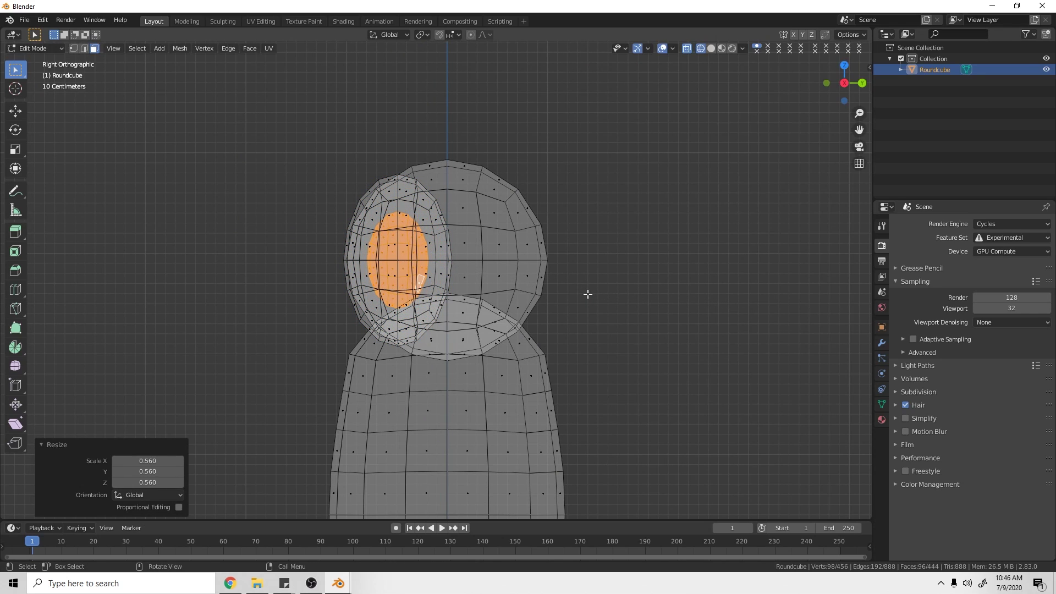
# Step: With solid shading on, move the small inner copy about -0.43 m along Y to the front of the eyeball
pyautogui.press('z')
pyautogui.click(695, 300)
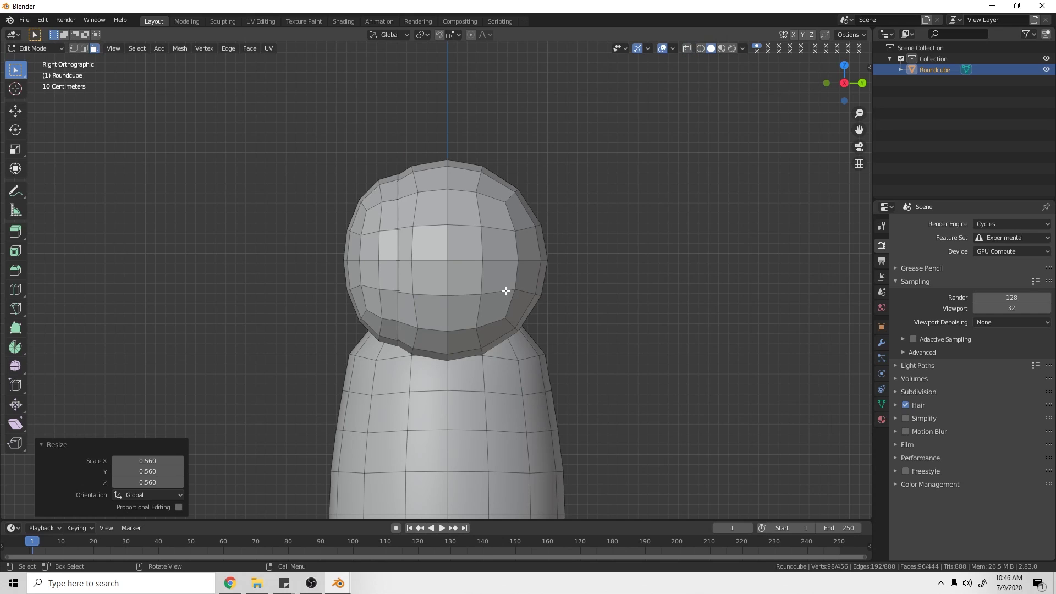
pyautogui.press('g')
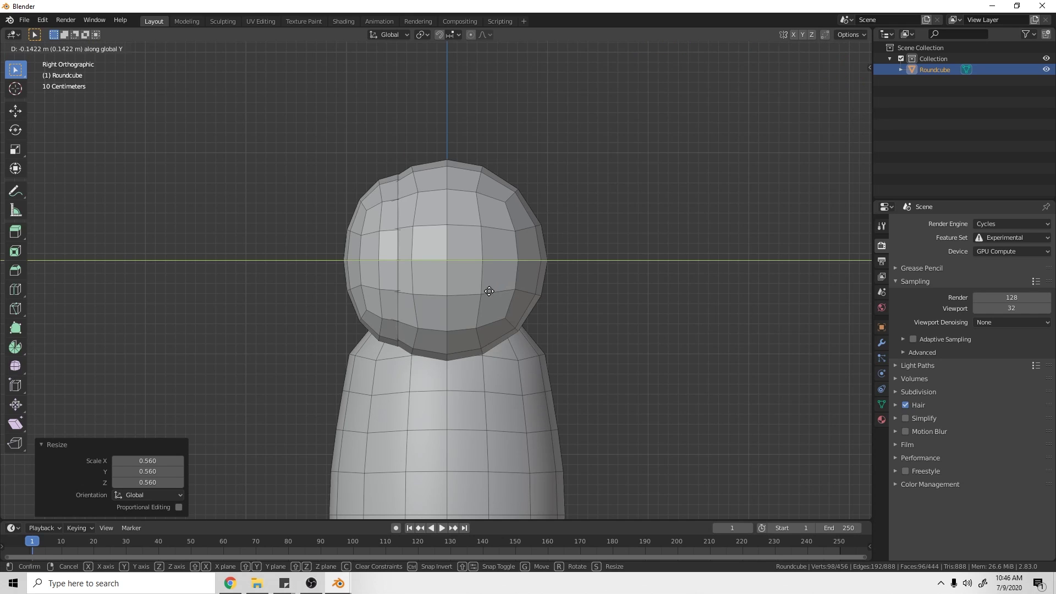
pyautogui.click(462, 296)
pyautogui.moveTo(462, 295); pyautogui.dragTo(501, 324, button='middle')
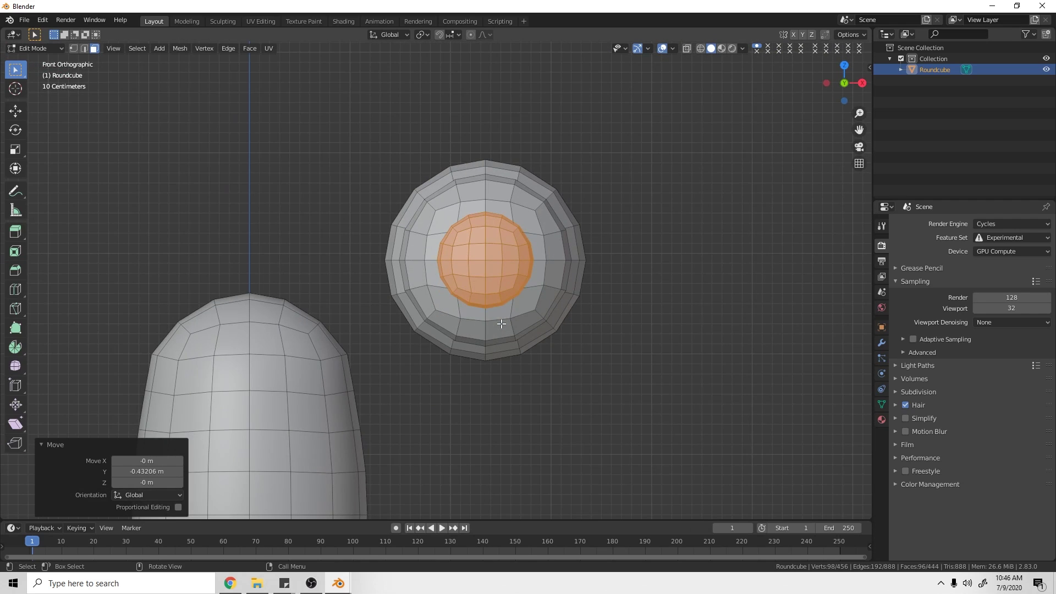
# Step: Scale the inner sphere at the front of the eyeball up to about 1.39
pyautogui.scroll(2, 501, 324)
pyautogui.press('s')
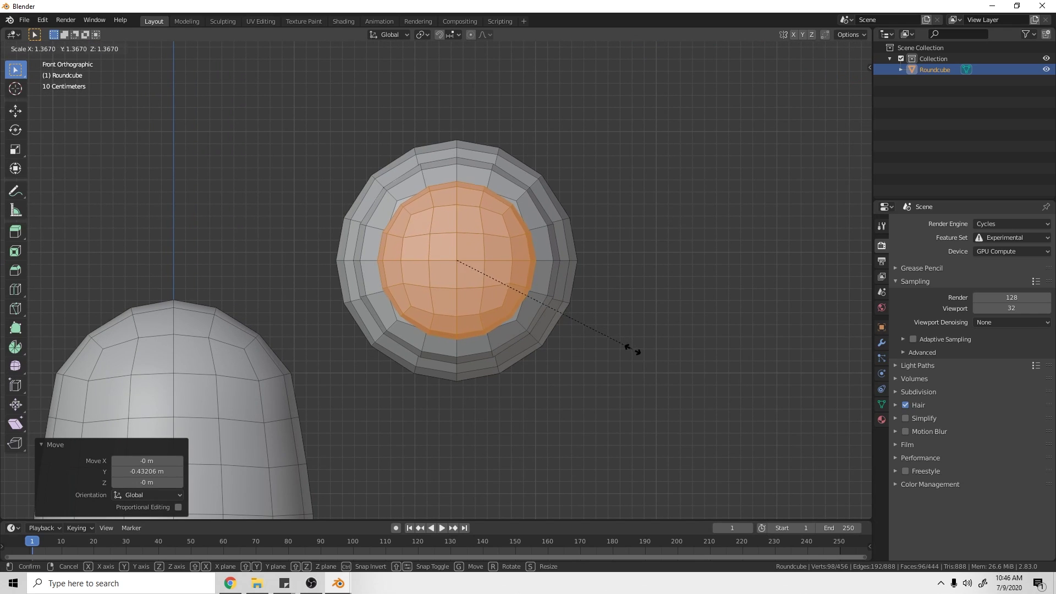
pyautogui.click(634, 352)
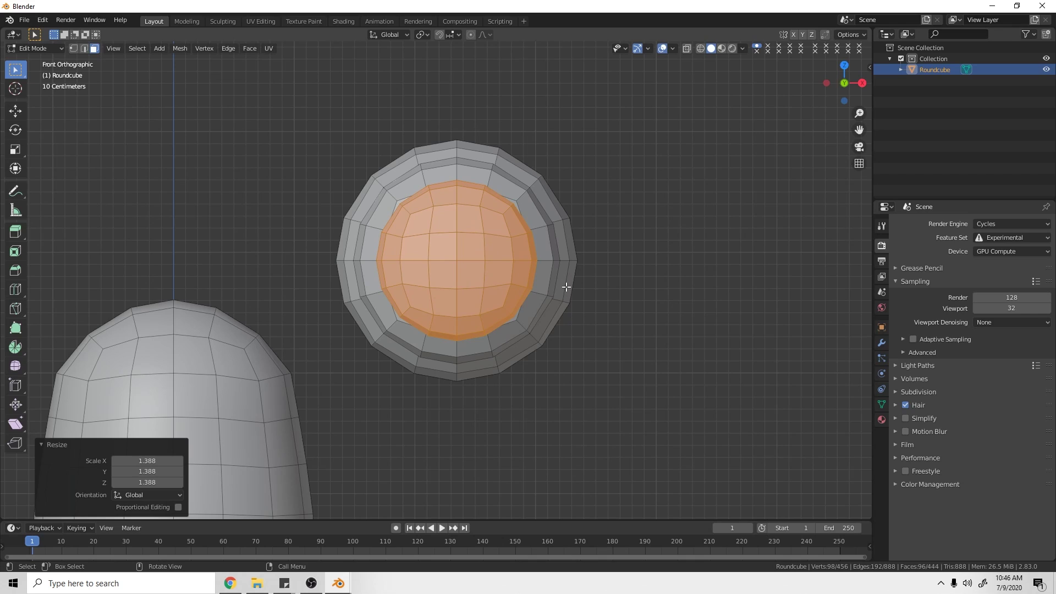
# Step: Duplicate the inner sphere, move the copy about -0.36 m in Y and 0.19 m in Z, and scale it to about 0.41
pyautogui.hotkey('shift', 'd')
pyautogui.press('Escape')
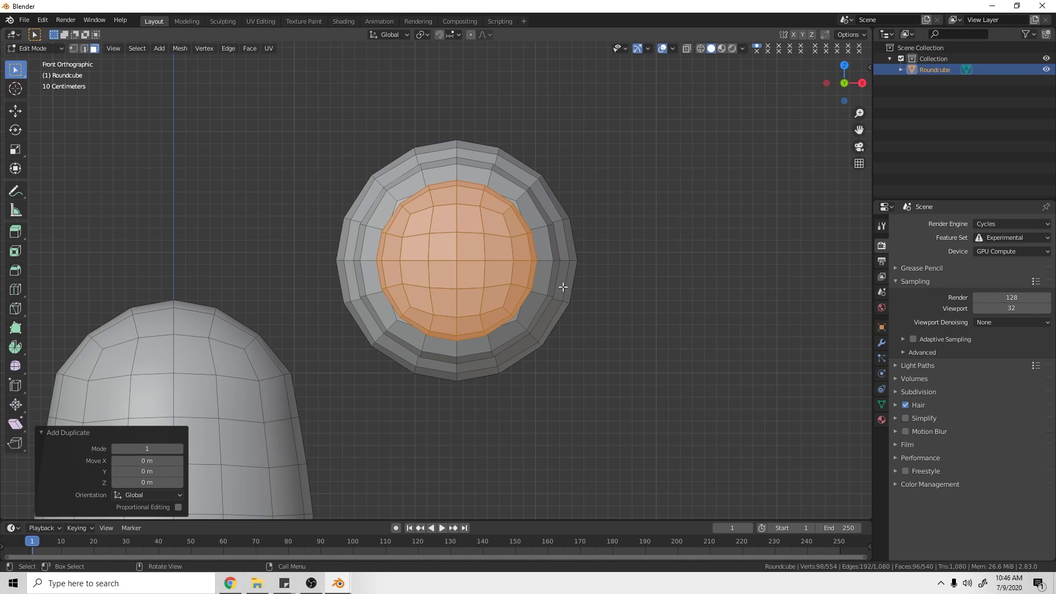
pyautogui.press('KP_3')
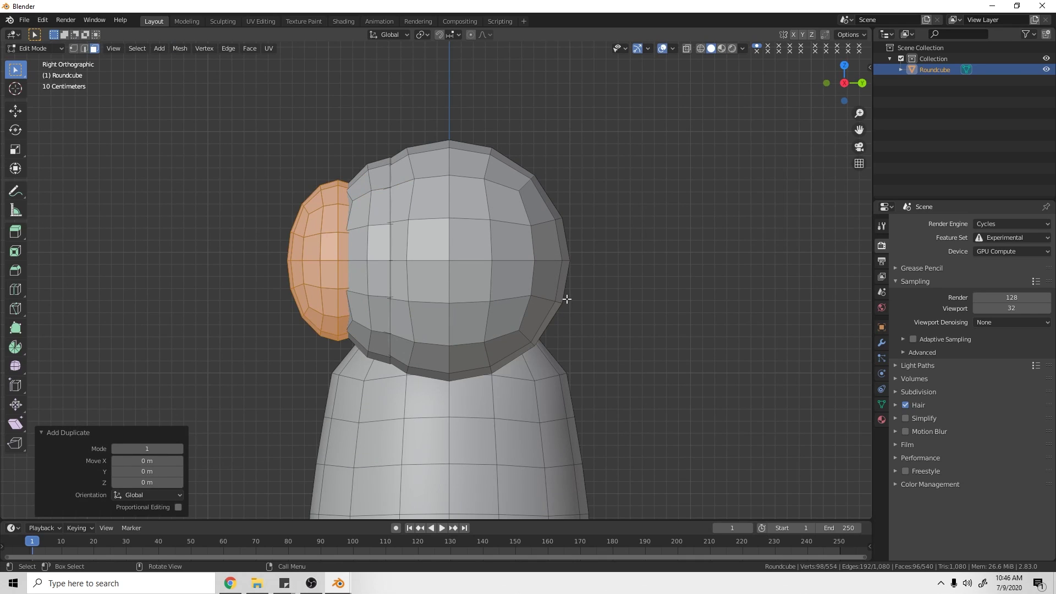
pyautogui.press('g')
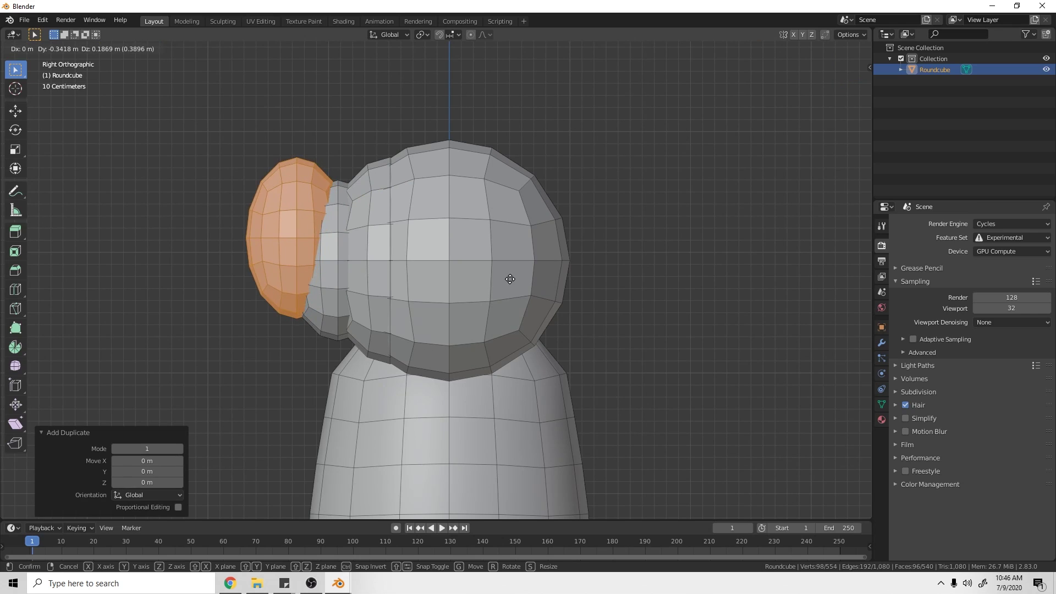
pyautogui.click(507, 278)
pyautogui.press('s')
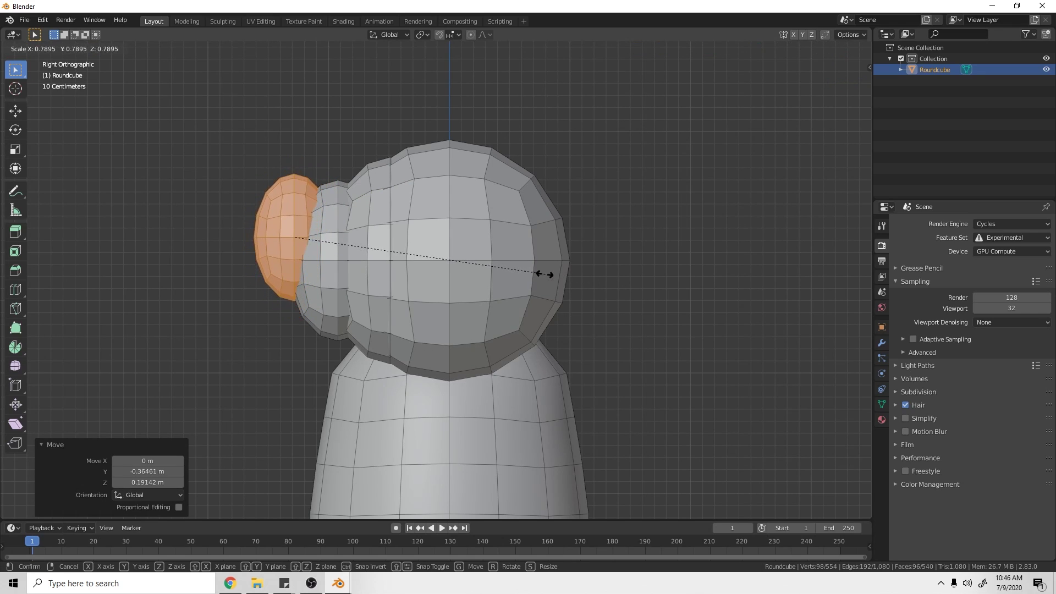
pyautogui.click(424, 266)
# Step: Move the small highlight sphere about 0.02 m in Y and 0.07 m in Z, and rotate it about 9° in right view
pyautogui.press('g')
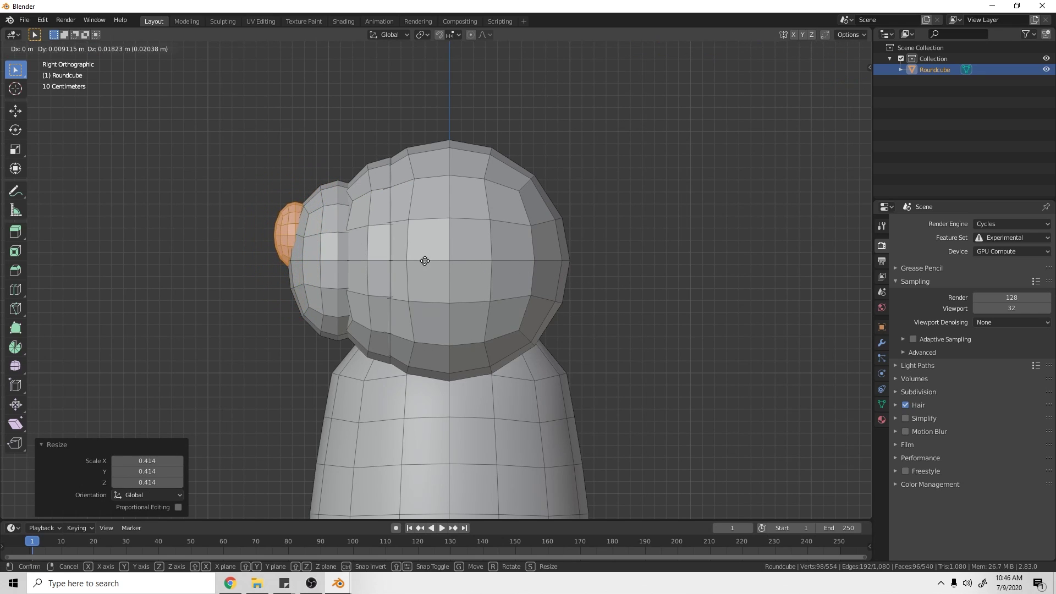
pyautogui.click(427, 256)
pyautogui.press('r')
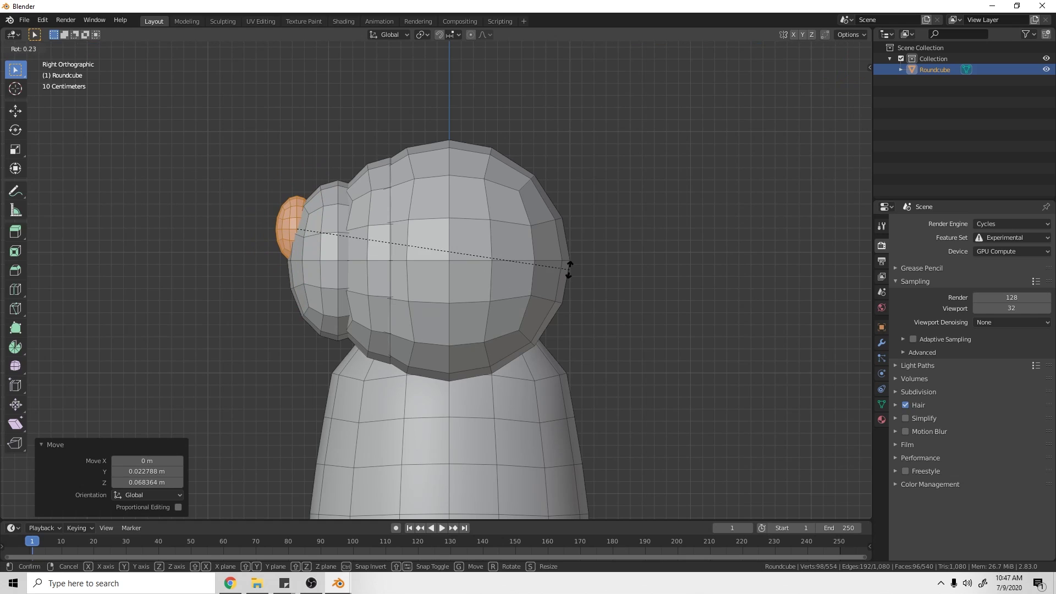
pyautogui.click(566, 310)
# Step: In front view, shift the highlight sphere about 0.26 m in X and -0.01 m in Z
pyautogui.press('KP_1')
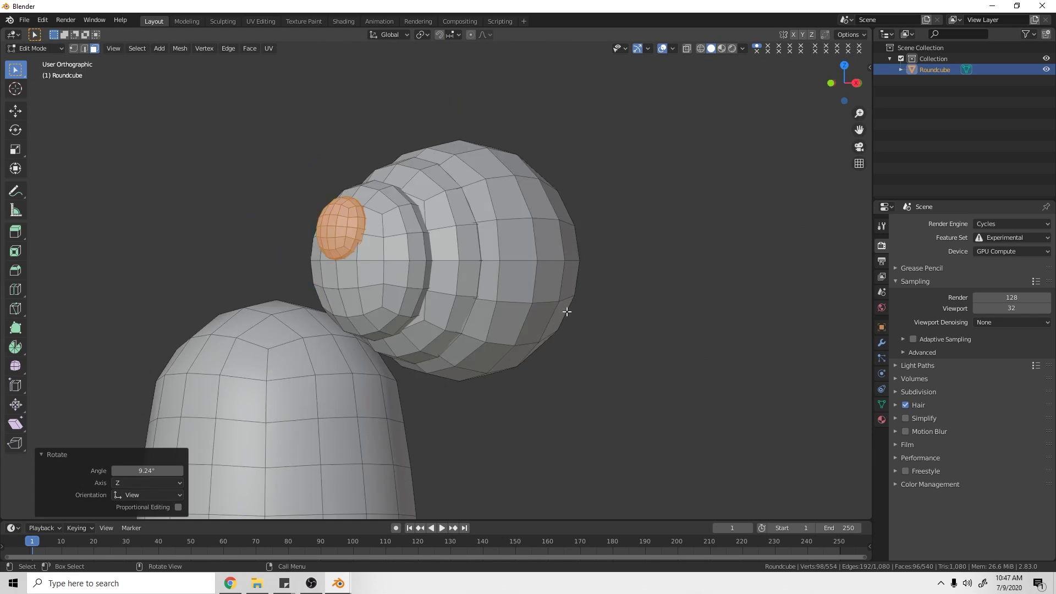
pyautogui.press('g')
pyautogui.click(523, 244)
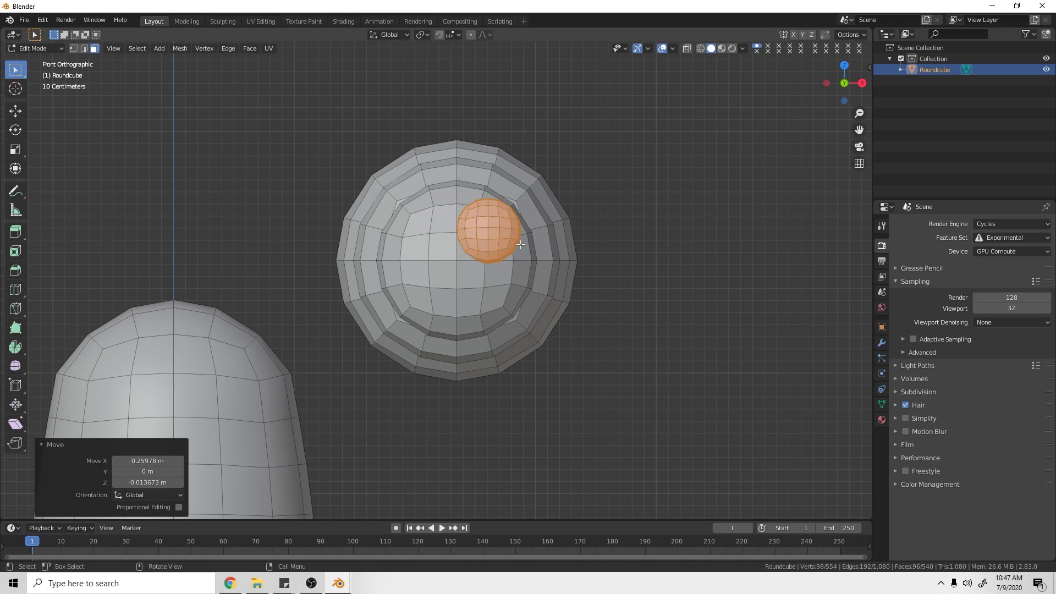
# Step: Duplicate the highlight sphere about -0.28 m in X and -0.43 m in Z, and scale the copy to about 0.73
pyautogui.hotkey('shift', 'd')
pyautogui.click(483, 297)
pyautogui.press('s')
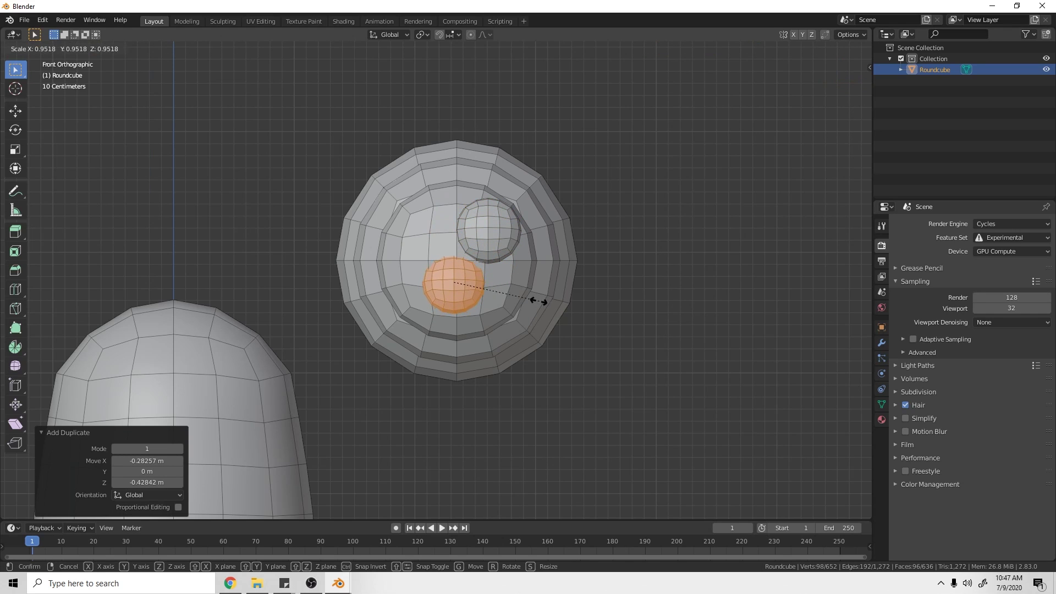
pyautogui.click(519, 299)
# Step: Rotate the smaller highlight about -15° in right view and clear the selection
pyautogui.press('KP_3')
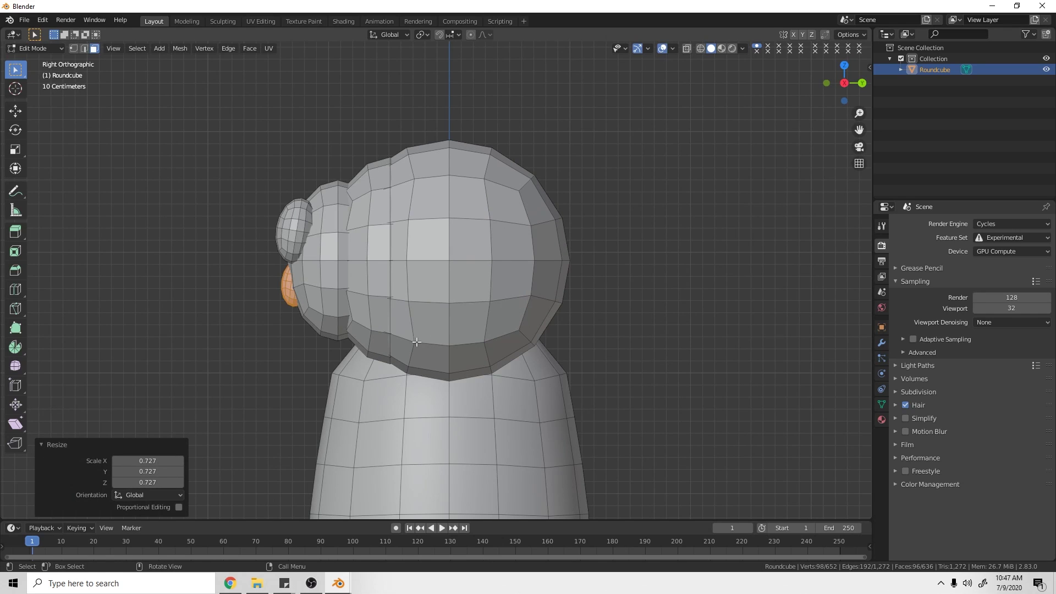
pyautogui.press('r')
pyautogui.click(467, 304)
pyautogui.moveTo(328, 267); pyautogui.dragTo(553, 313, button='middle')
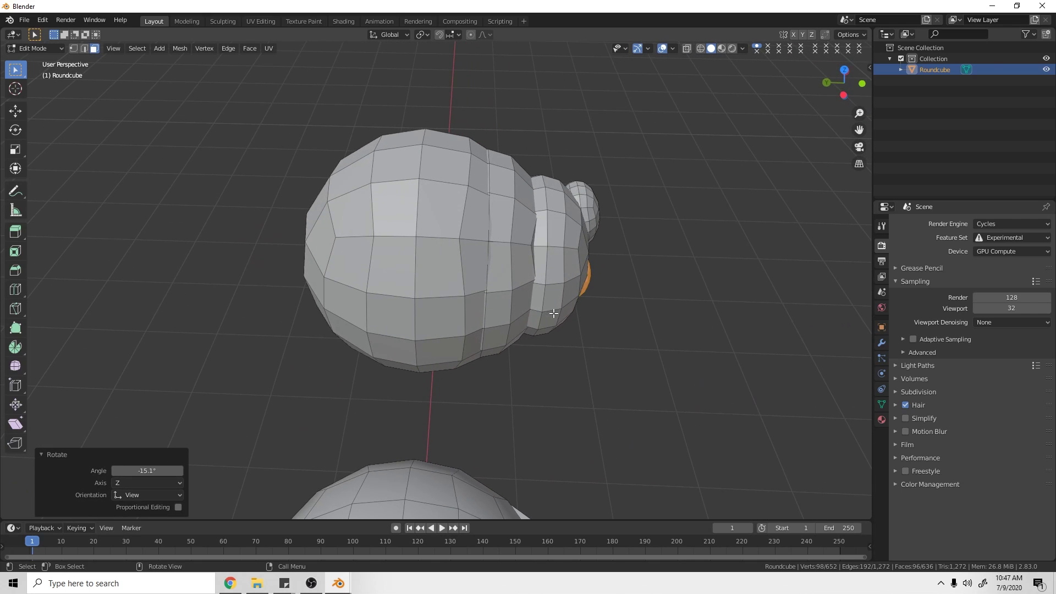
pyautogui.click(604, 274)
# Step: Select both highlights and the inner sphere beneath them and move them about 0.13 m along Y into the eyeball
pyautogui.press('KP_3')
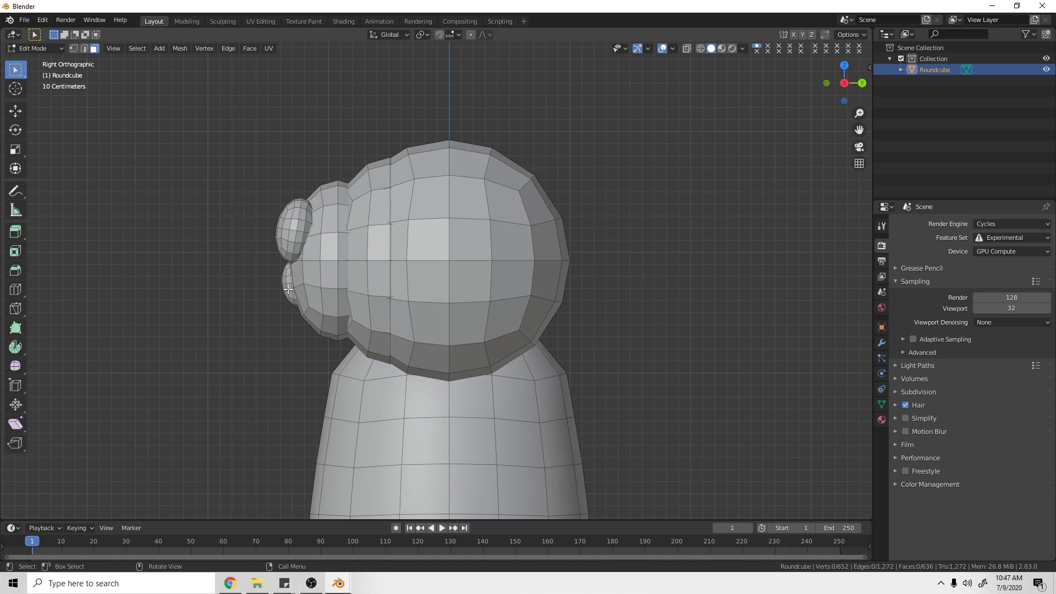
pyautogui.press('l')
pyautogui.press('l')
pyautogui.press('l')
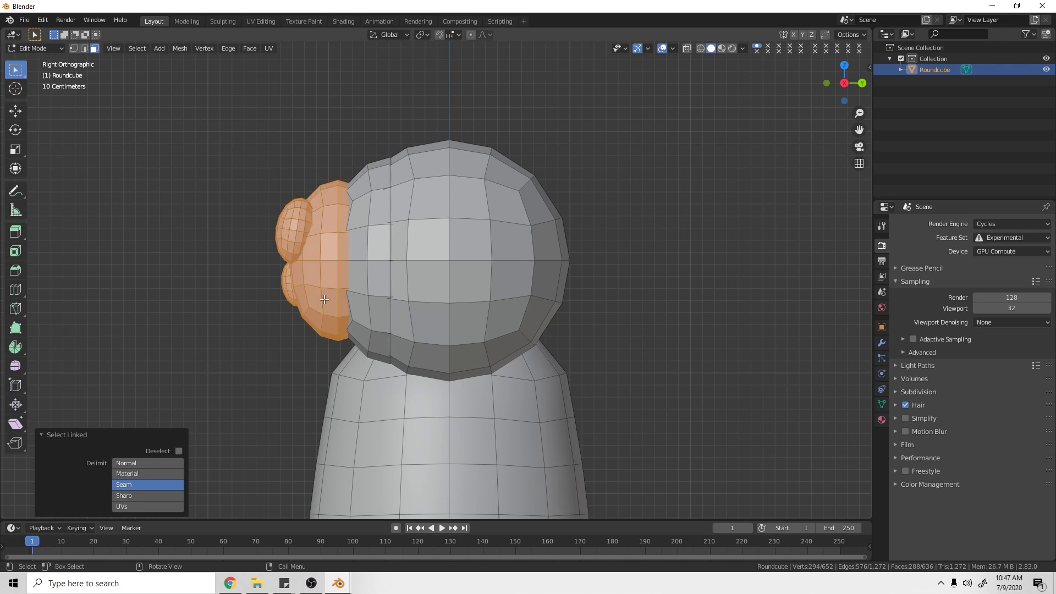
pyautogui.press('g')
pyautogui.press('y')
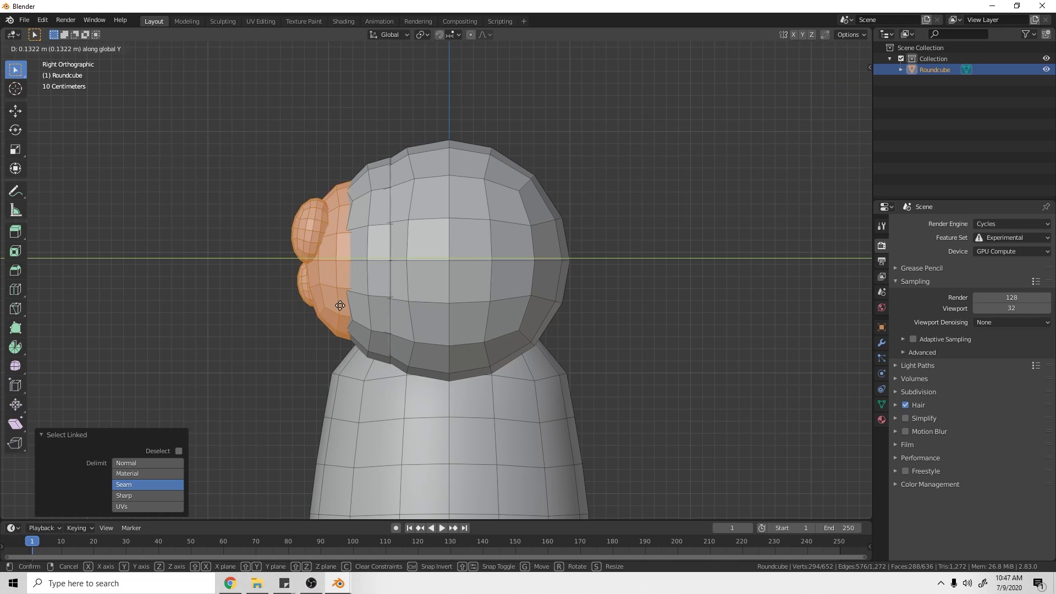
pyautogui.click(340, 306)
pyautogui.press('l')
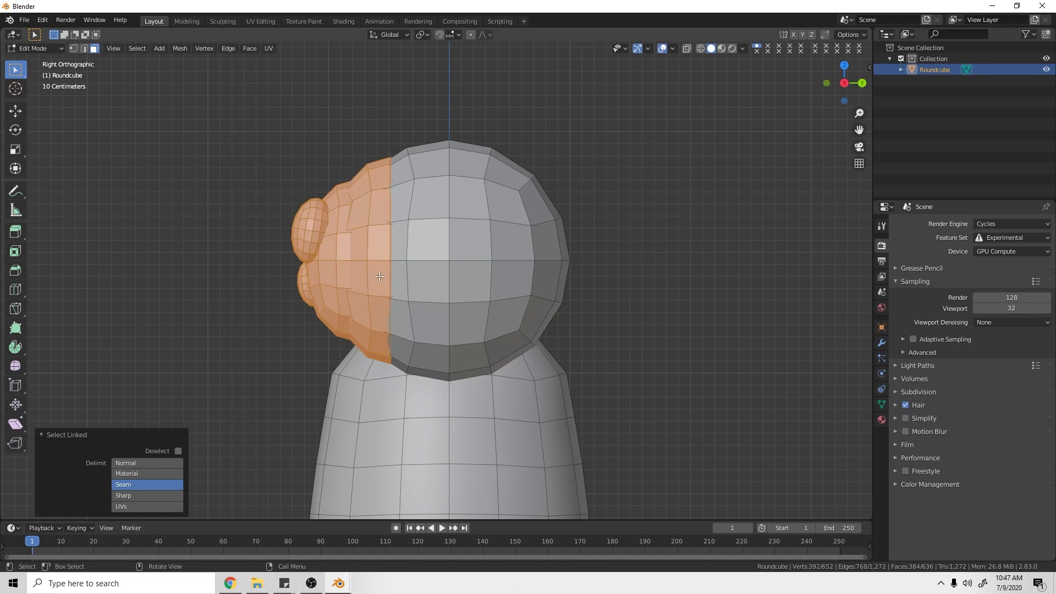
pyautogui.press('g')
pyautogui.press('y')
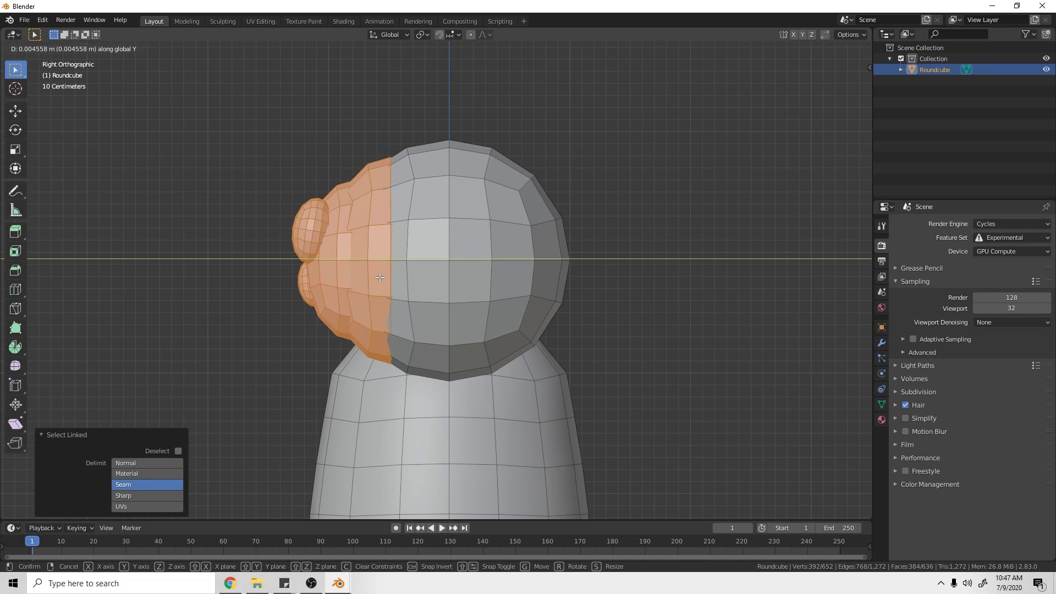
pyautogui.rightClick(402, 278)
pyautogui.hotkey('alt', 'a')
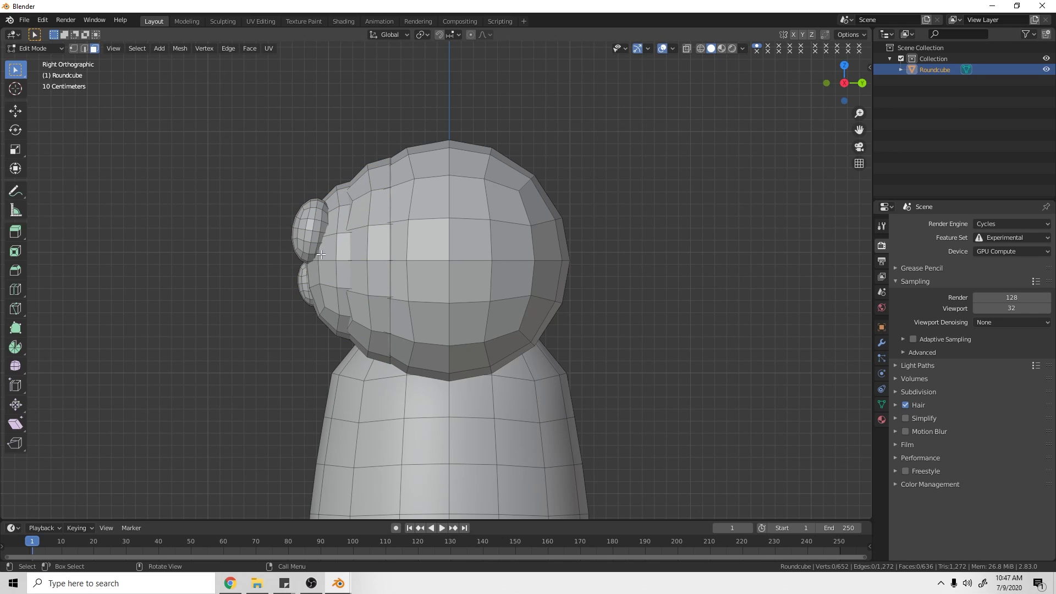
# Step: Select every linked part of the eyeball and flatten it along Y to about 0.81
pyautogui.press('l')
pyautogui.press('l')
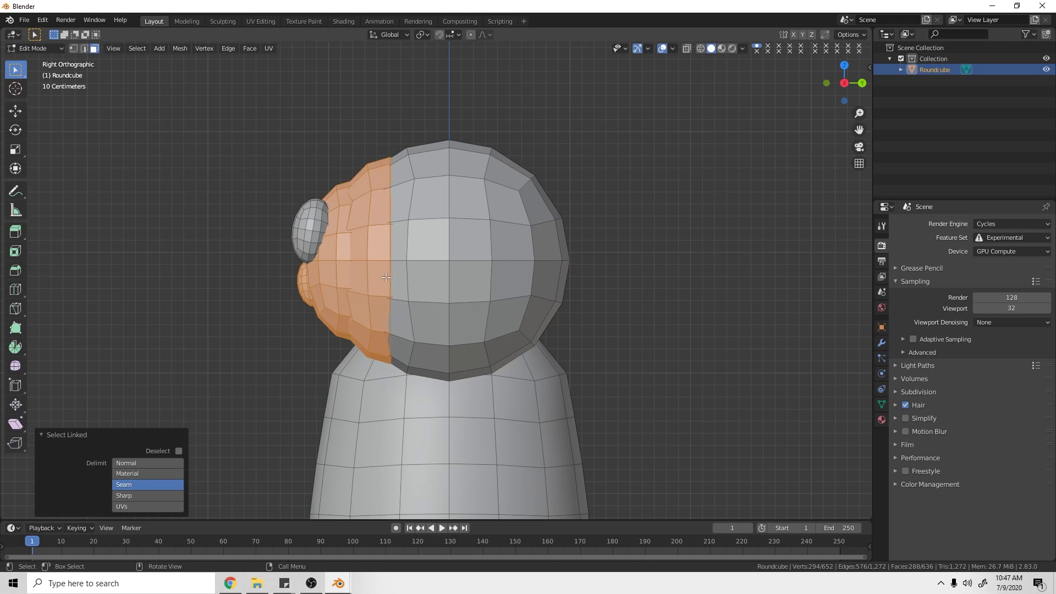
pyautogui.press('l')
pyautogui.press('l')
pyautogui.press('s')
pyautogui.press('y')
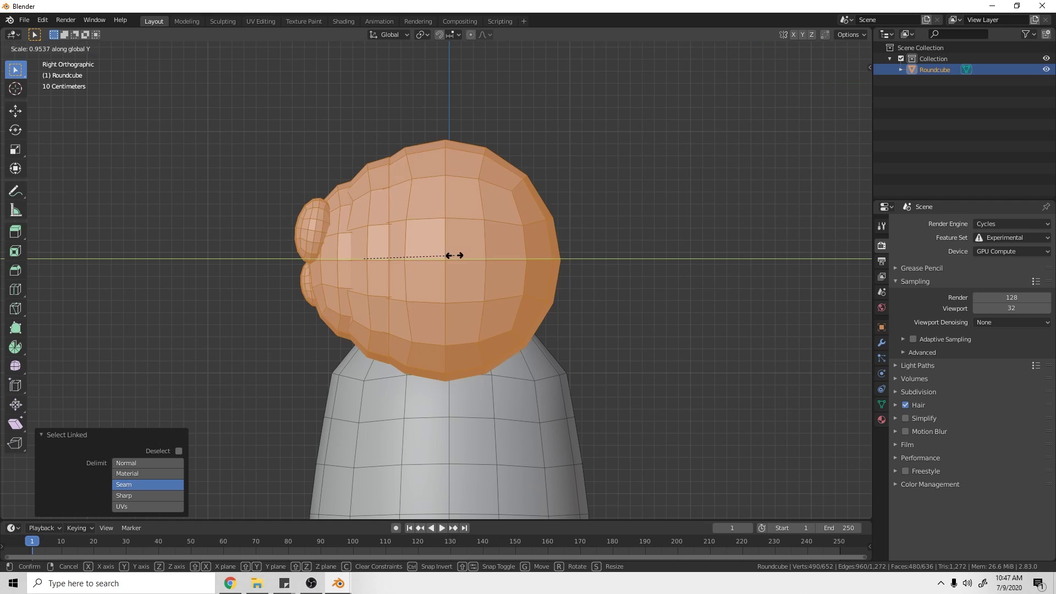
pyautogui.click(434, 251)
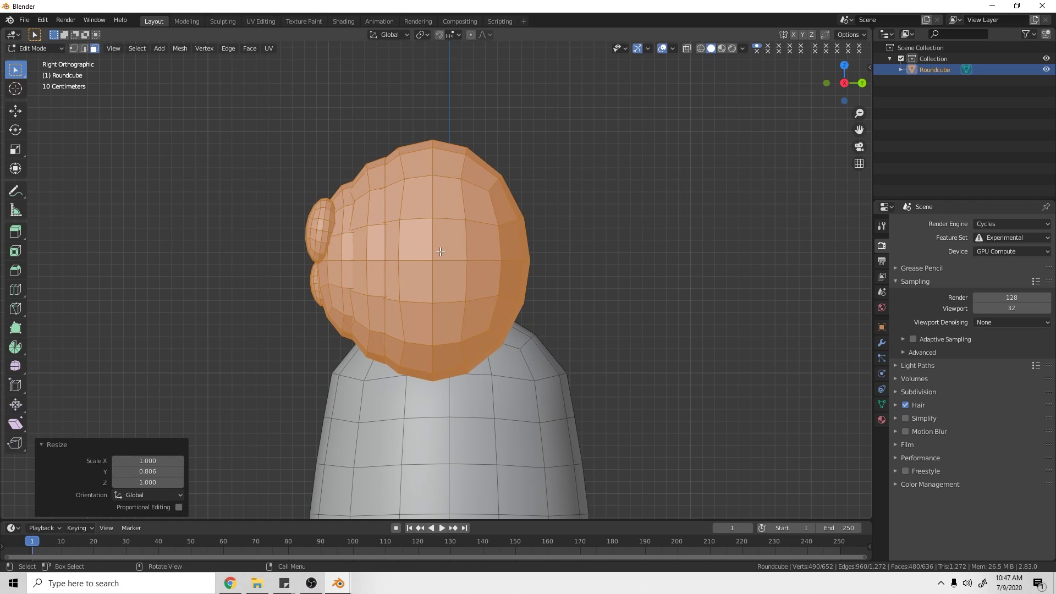
pyautogui.hotkey('alt', 'a')
# Step: Select the larger highlight and move it about 0.06 m along Y into the eyeball
pyautogui.moveTo(434, 251); pyautogui.dragTo(316, 260, button='middle')
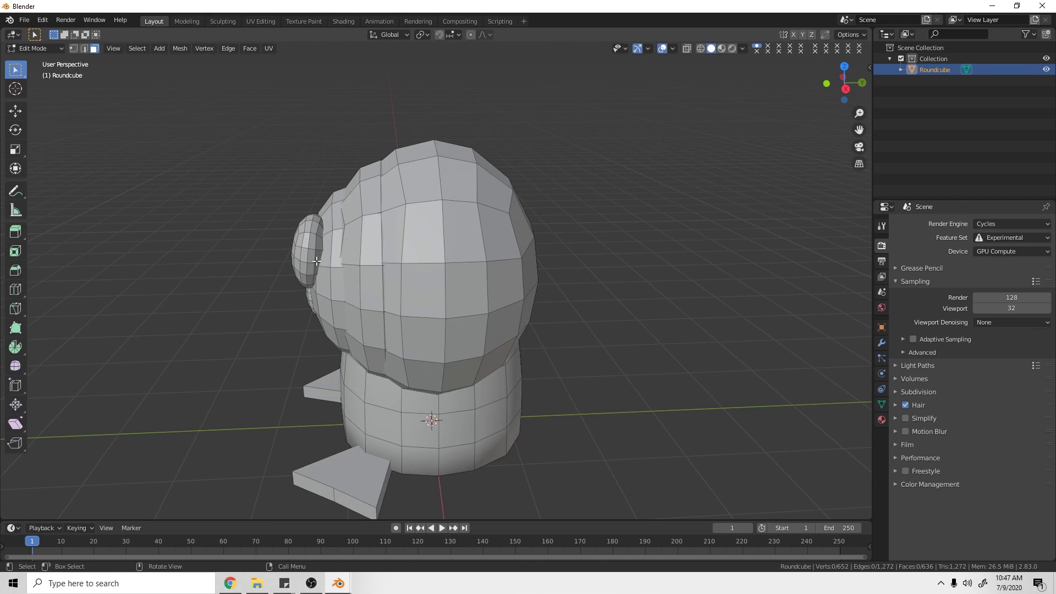
pyautogui.press('l')
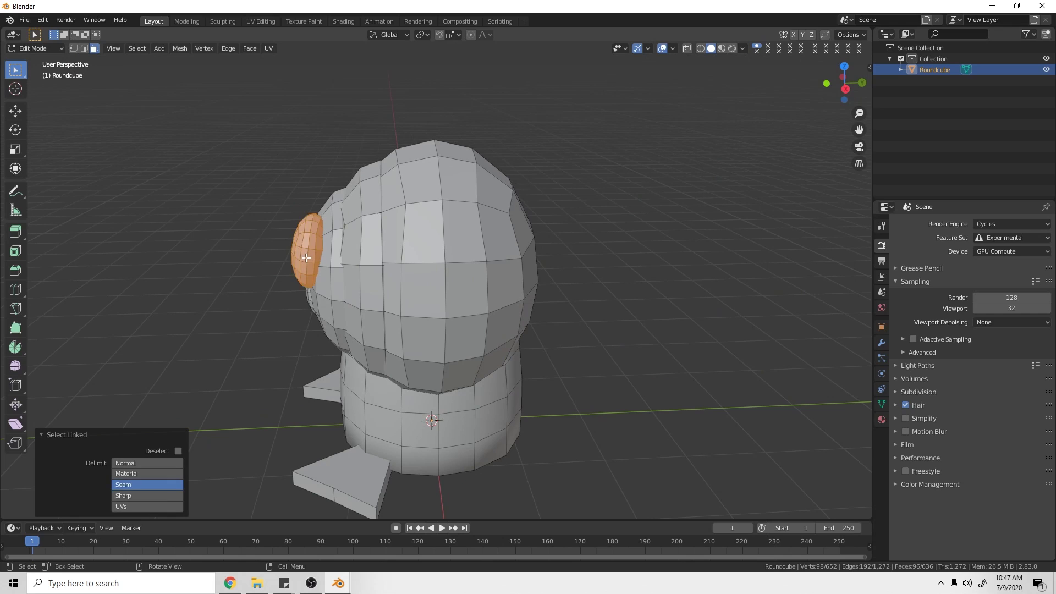
pyautogui.press('KP_3')
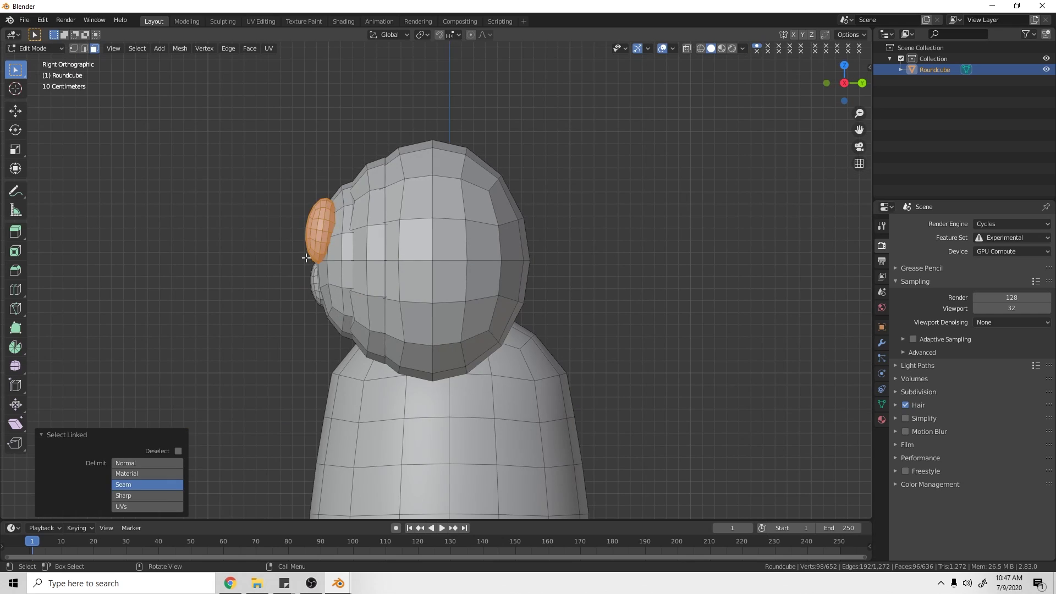
pyautogui.press('g')
pyautogui.click(401, 253)
pyautogui.press('r')
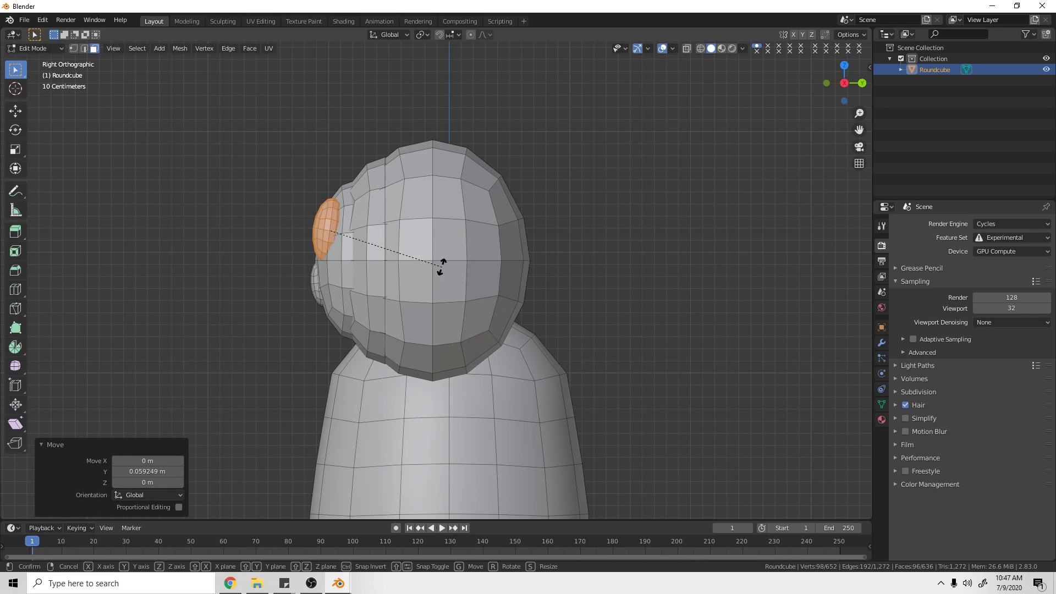
pyautogui.press('Escape')
pyautogui.hotkey('alt', 'a')
# Step: In wireframe front view, select the whole eyeball, scale it to about 0.68, and move it about -1.24 m in X and -0.38 m in Z
pyautogui.moveTo(434, 283); pyautogui.dragTo(489, 285, button='middle')
pyautogui.press('KP_1')
pyautogui.scroll(-2, 489, 285)
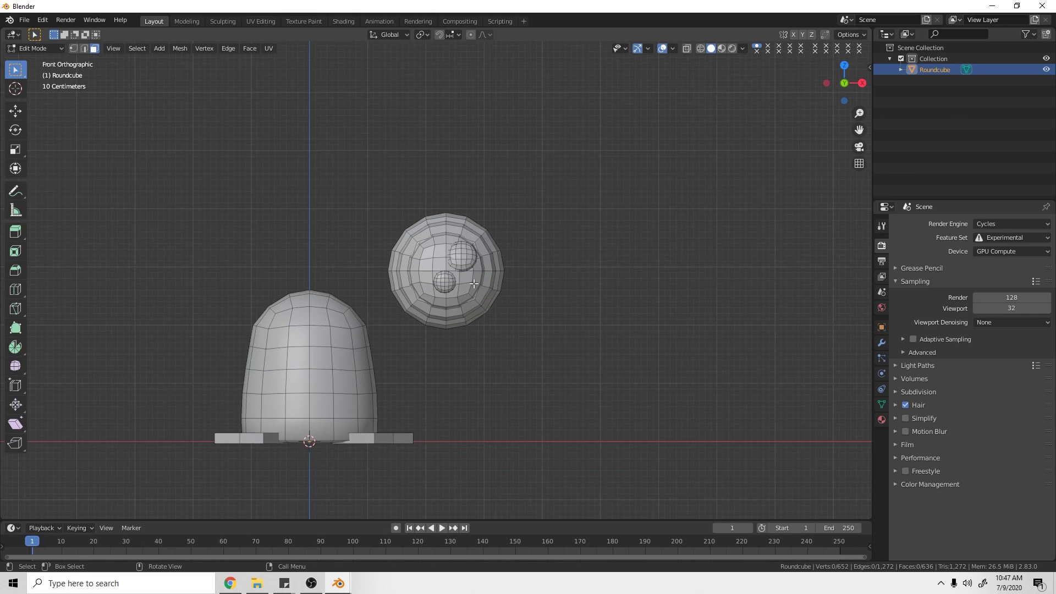
pyautogui.scroll(4, 496, 266)
pyautogui.scroll(-1, 497, 266)
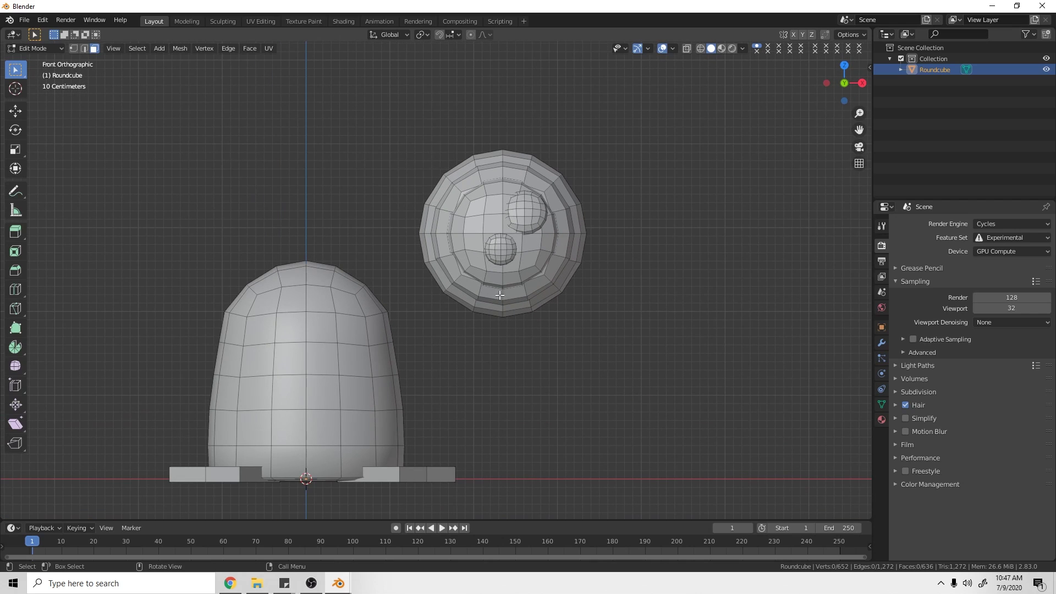
pyautogui.press('z')
pyautogui.click(418, 300)
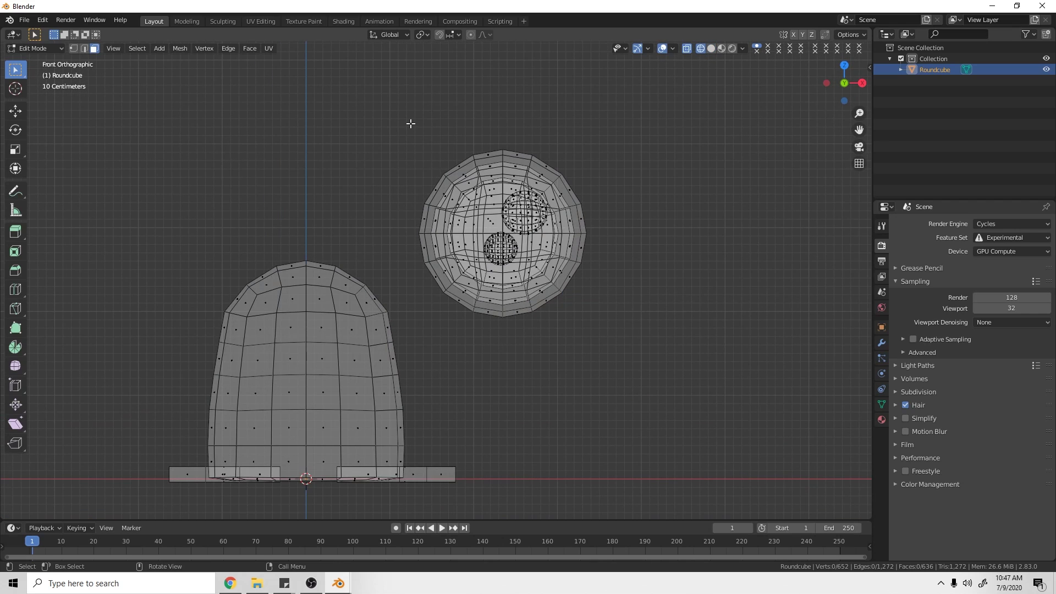
pyautogui.moveTo(410, 124); pyautogui.dragTo(622, 345)
pyautogui.keyDown('shift'); pyautogui.moveTo(646, 343); pyautogui.dragTo(658, 345, button='middle'); pyautogui.keyUp('shift')
pyautogui.press('s')
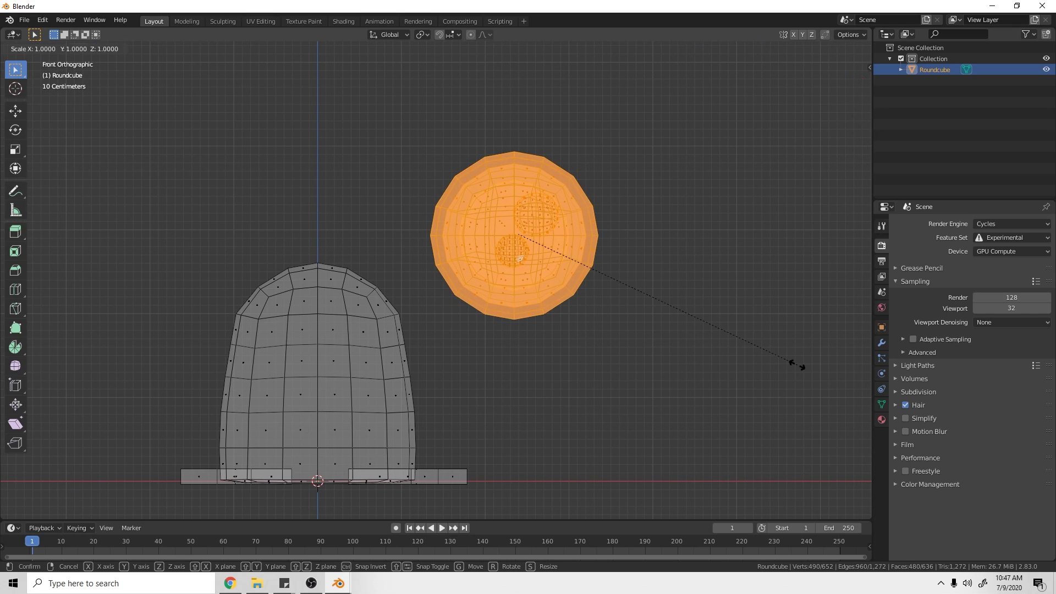
pyautogui.click(707, 333)
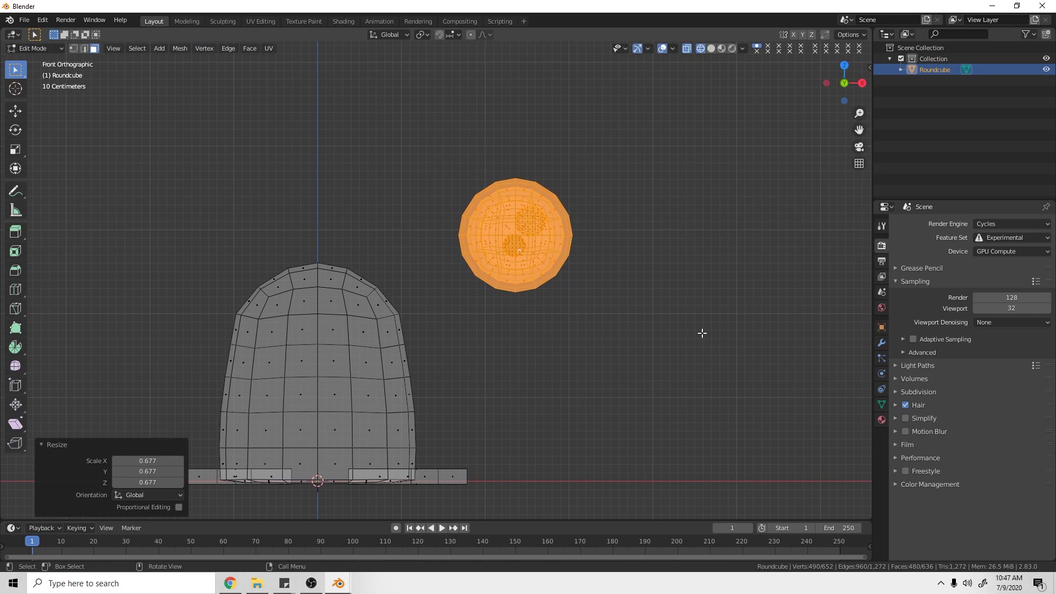
pyautogui.press('g')
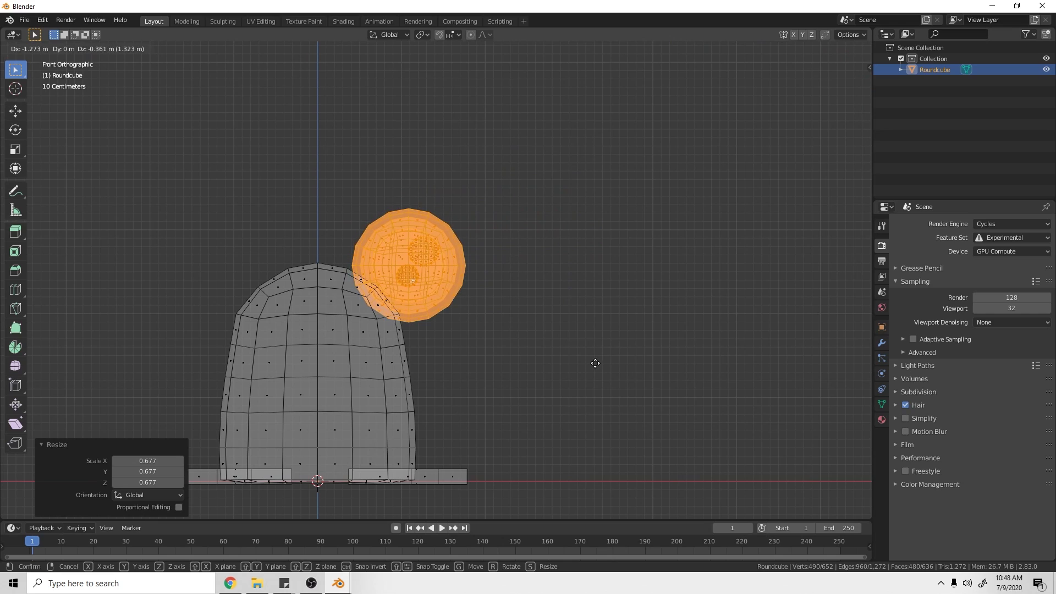
pyautogui.click(599, 364)
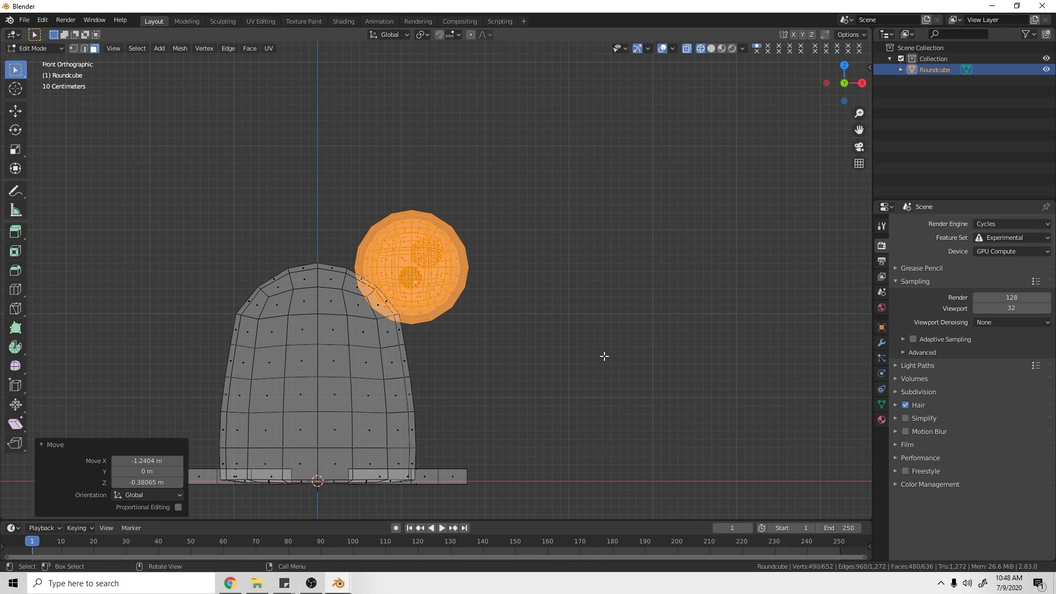
# Step: From the top view, move the eyeball about -0.04 m in X and -0.16 m in Y, and return to solid shading
pyautogui.press('KP_7')
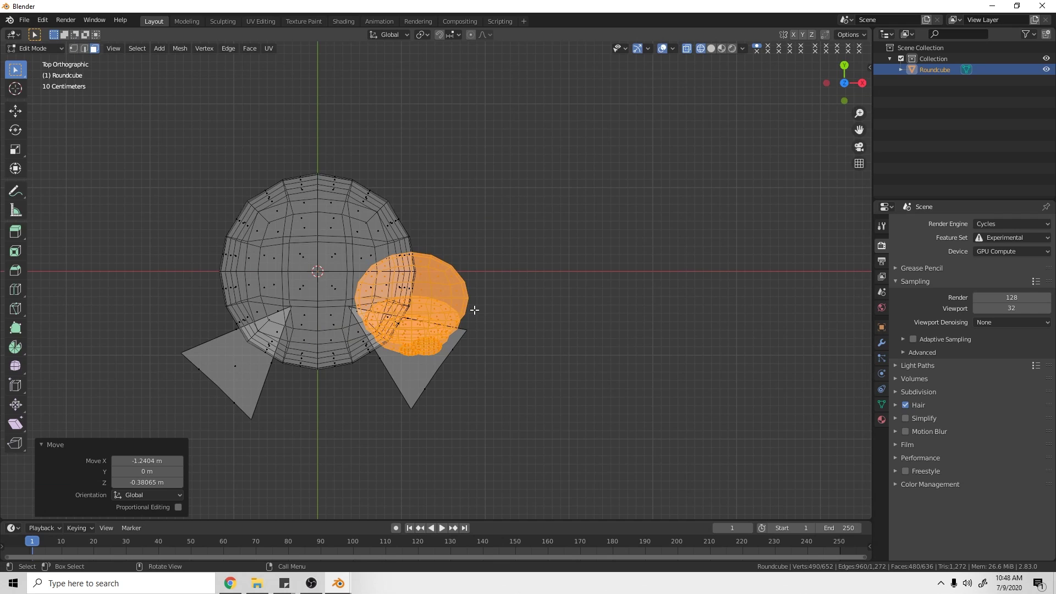
pyautogui.press('g')
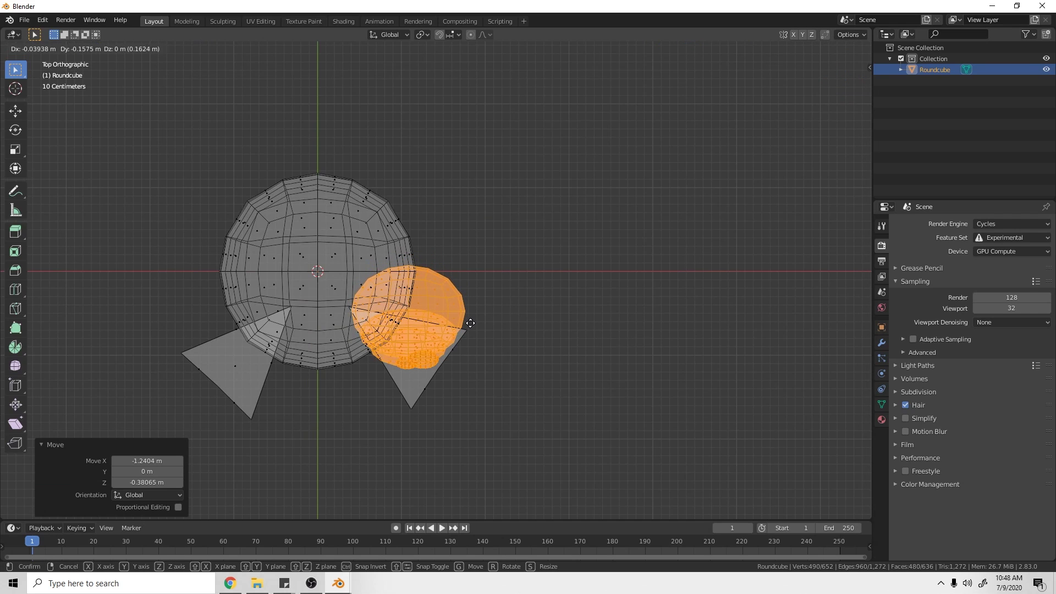
pyautogui.click(472, 324)
pyautogui.press('z')
pyautogui.click(573, 354)
pyautogui.moveTo(472, 354)
pyautogui.mouseDown(button='middle')
pyautogui.moveTo(524, 226)
pyautogui.moveTo(613, 231)
pyautogui.mouseUp(button='middle')
# Step: In front view, duplicate the eyeball and place the copy about -2.04 m along X on the other side of the body
pyautogui.press('KP_1')
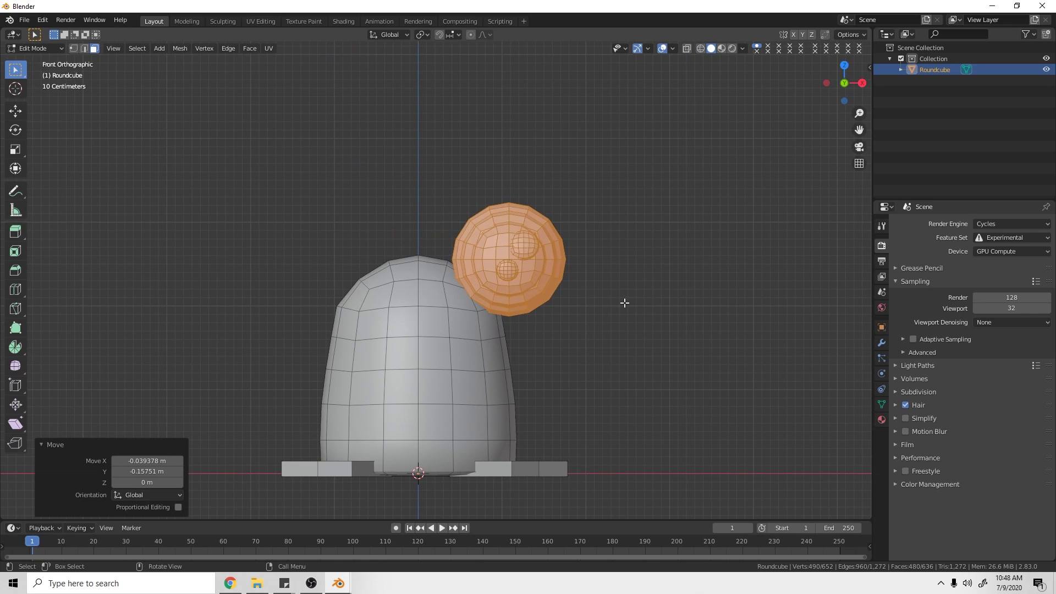
pyautogui.hotkey('shift', 'd')
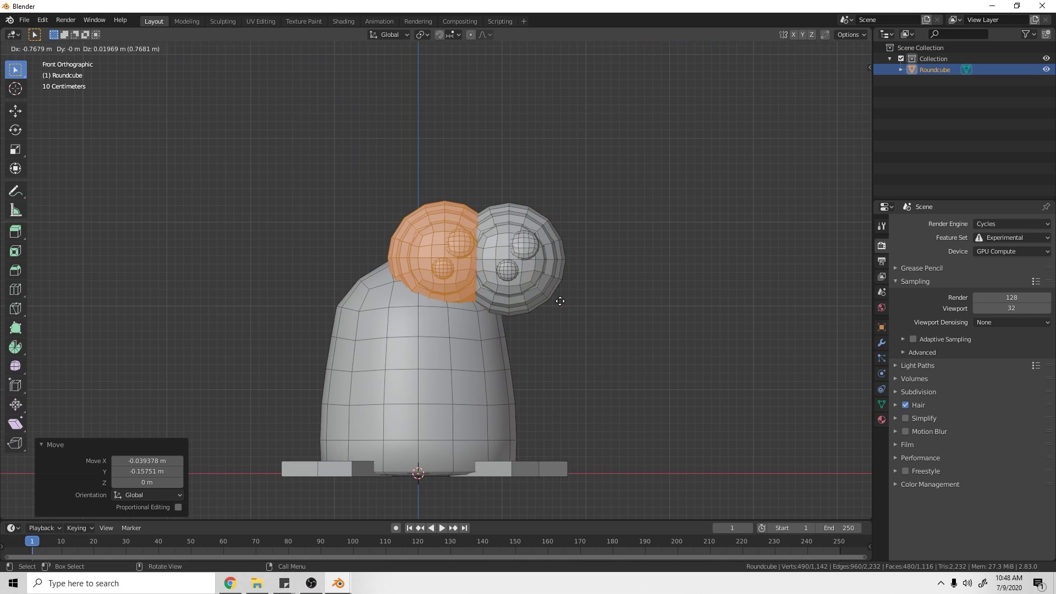
pyautogui.press('x')
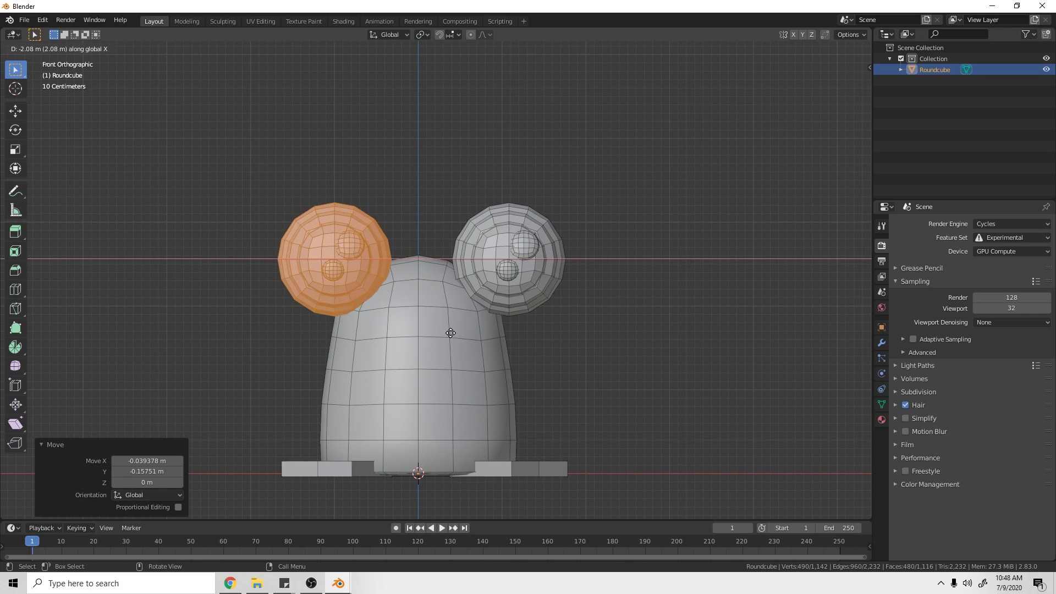
pyautogui.click(454, 334)
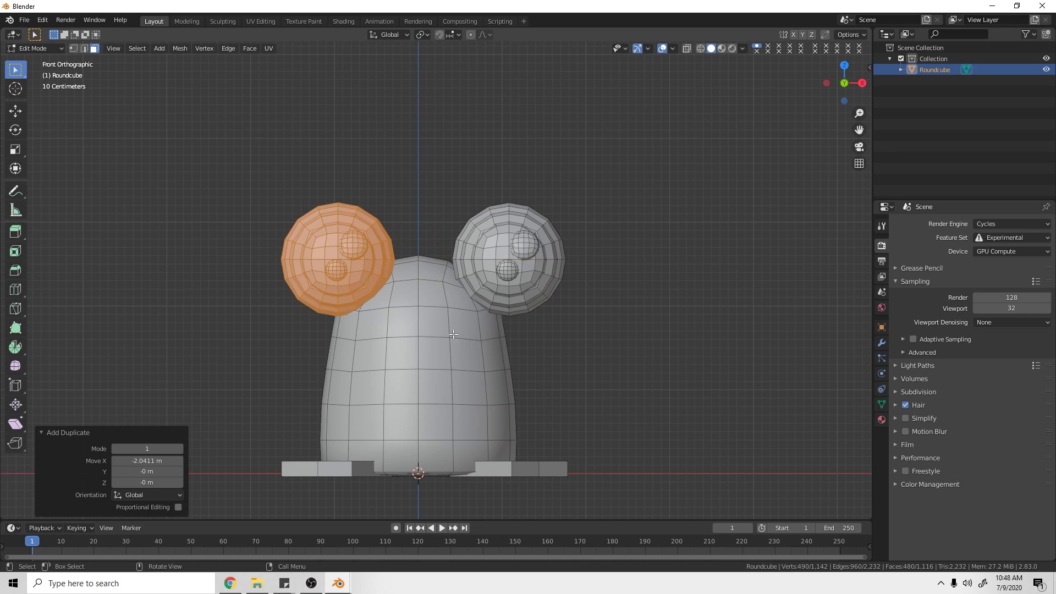
pyautogui.click(537, 348)
pyautogui.moveTo(564, 365); pyautogui.dragTo(610, 371, button='middle')
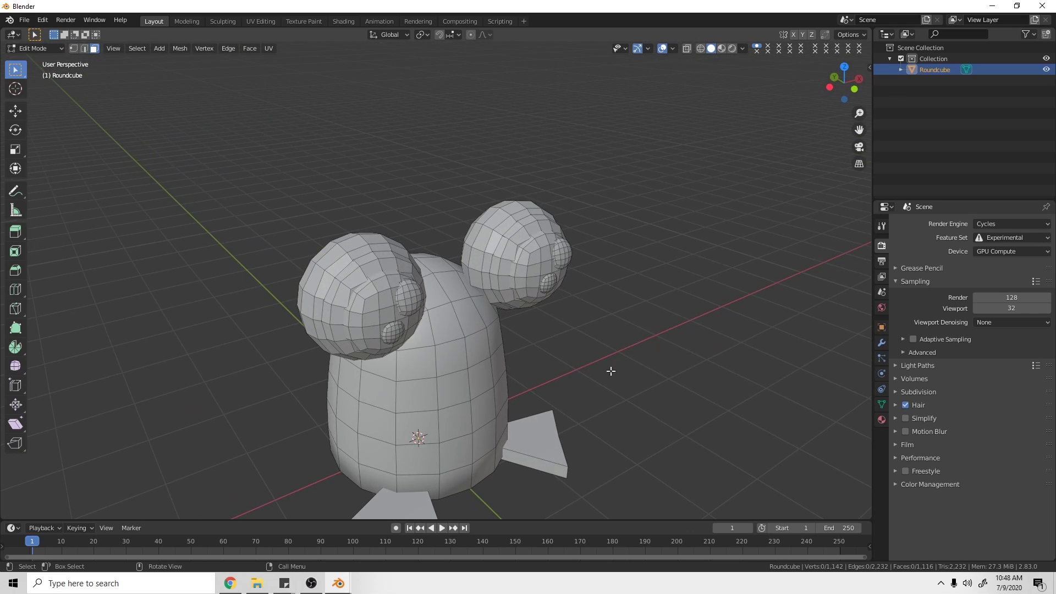
# Step: Return to Object Mode and apply smooth shading to the whole character
pyautogui.press('Tab')
pyautogui.moveTo(422, 359)
pyautogui.mouseDown(button='middle')
pyautogui.moveTo(537, 360)
pyautogui.moveTo(523, 314)
pyautogui.moveTo(464, 329)
pyautogui.moveTo(535, 384)
pyautogui.mouseUp(button='middle')
pyautogui.rightClick(498, 318)
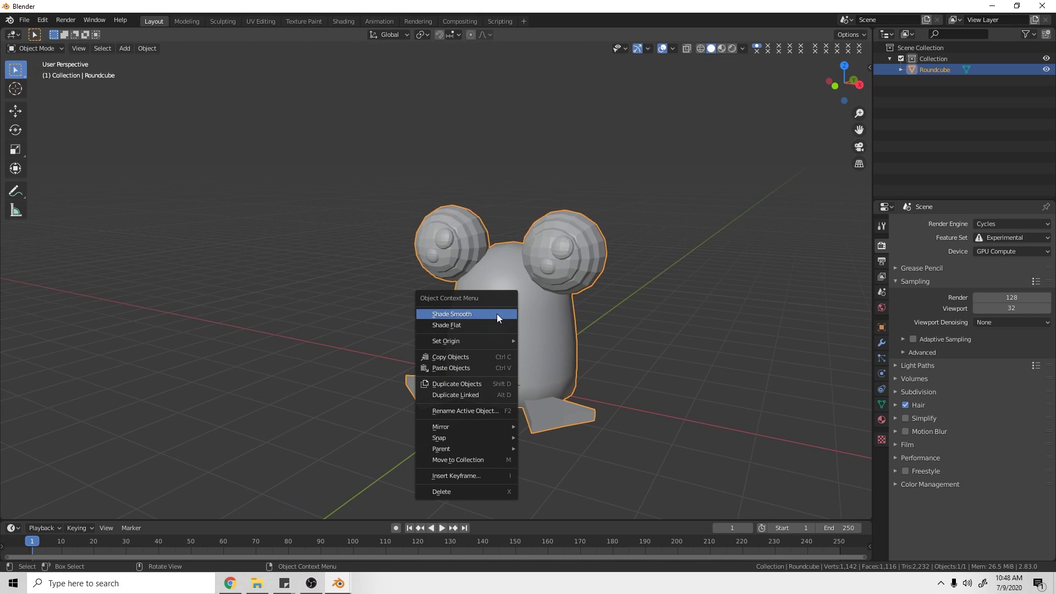
pyautogui.click(493, 314)
pyautogui.moveTo(493, 313); pyautogui.dragTo(453, 314, button='middle')
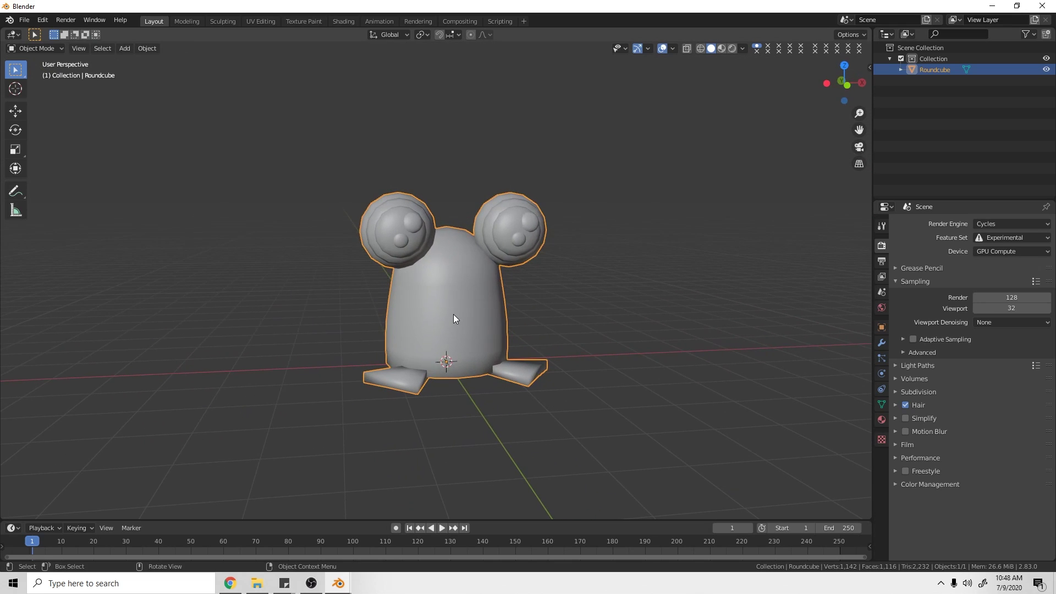
# Step: Open the UV Editing workspace and select the character's entire mesh in front view
pyautogui.press('KP_1')
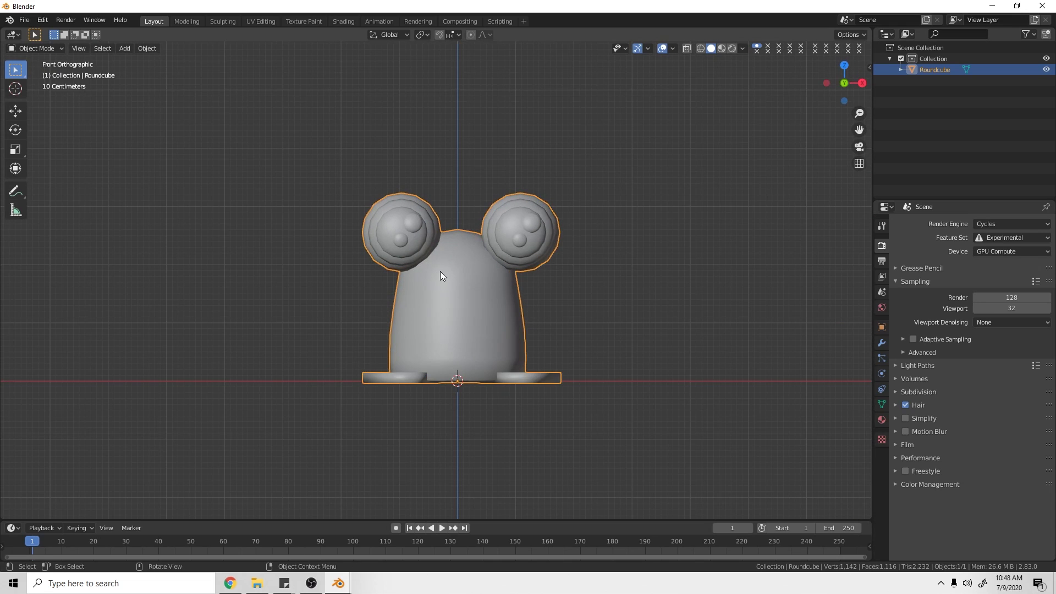
pyautogui.keyDown('shift'); pyautogui.moveTo(444, 285); pyautogui.dragTo(570, 302, button='middle'); pyautogui.keyUp('shift')
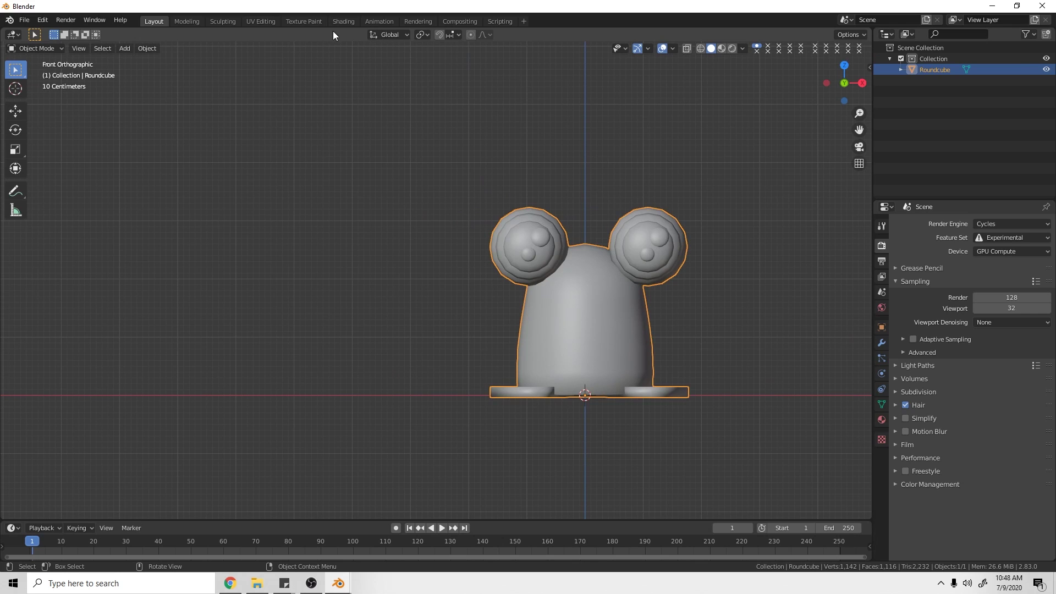
pyautogui.click(268, 22)
pyautogui.press('KP_1')
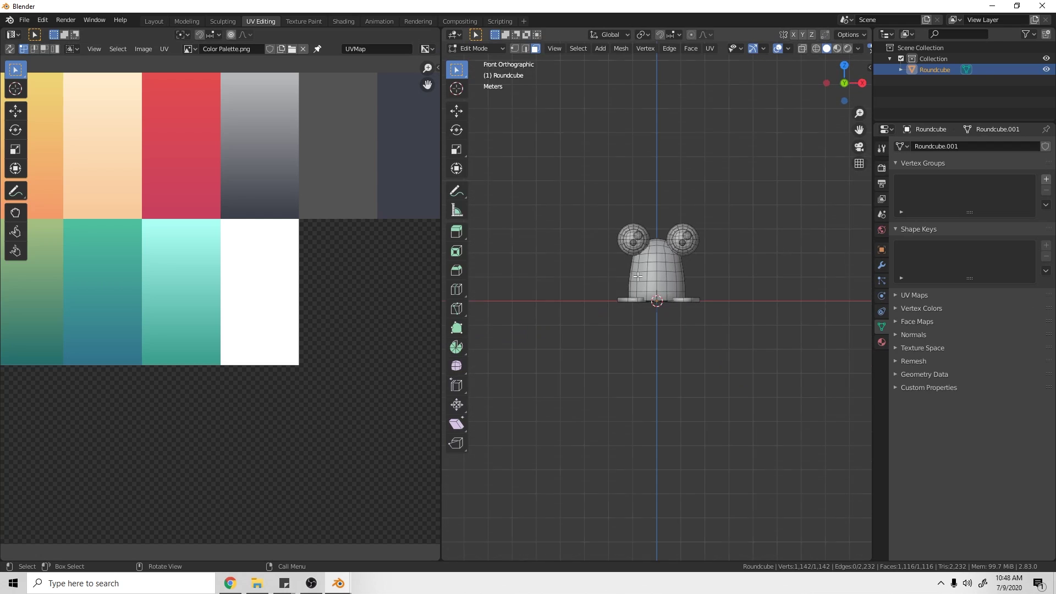
pyautogui.scroll(5, 637, 276)
pyautogui.keyDown('shift'); pyautogui.moveTo(722, 254); pyautogui.dragTo(732, 375, button='middle'); pyautogui.keyUp('shift')
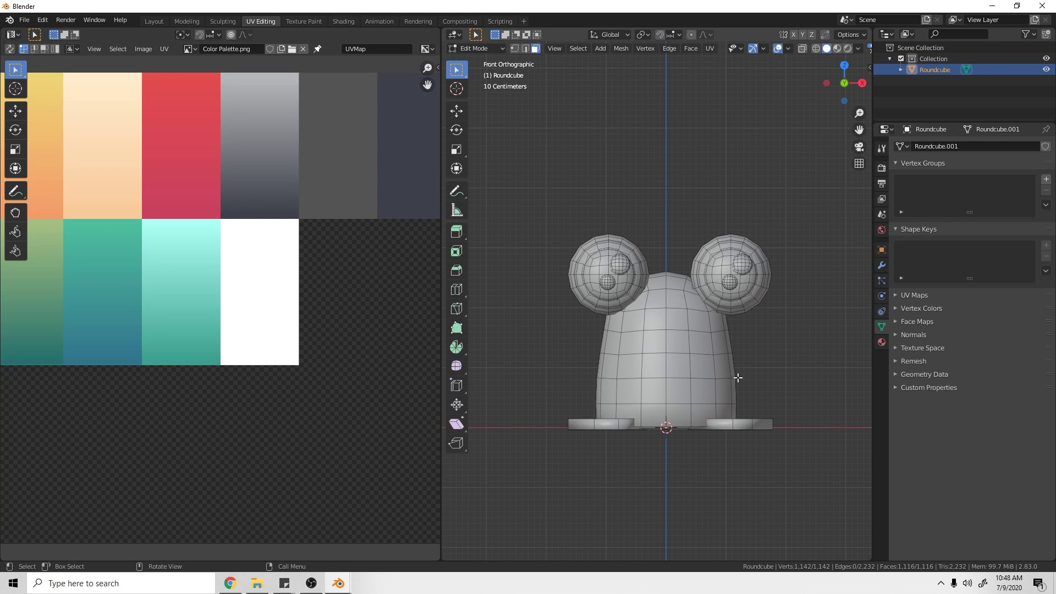
pyautogui.press('a')
pyautogui.press('z')
pyautogui.click(801, 361)
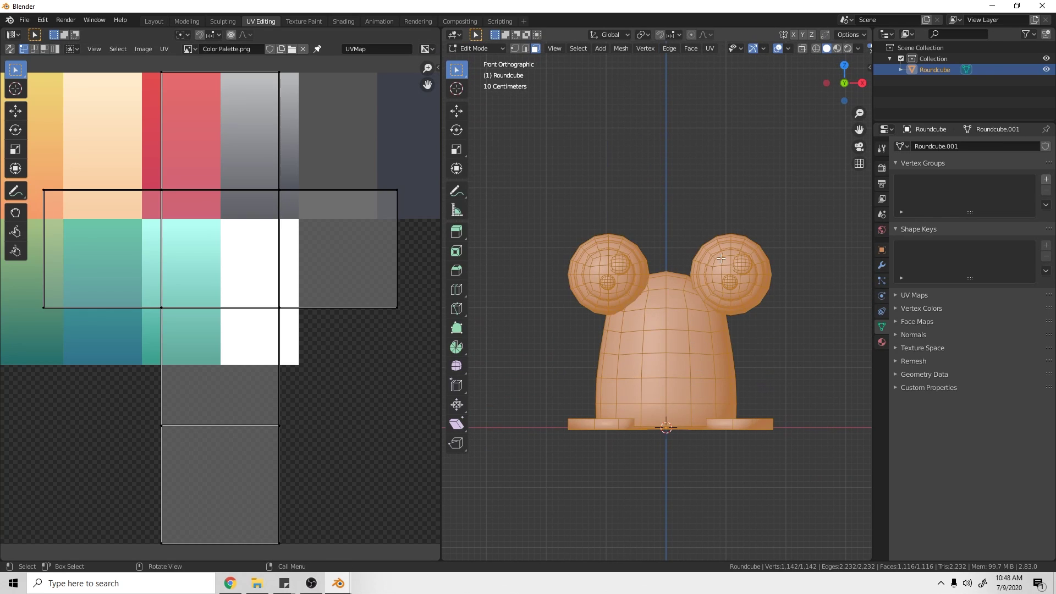
# Step: Examine the color palette image and the default UV layout lying over it in the UV editor
pyautogui.scroll(-4, 371, 304)
pyautogui.scroll(2, 284, 297)
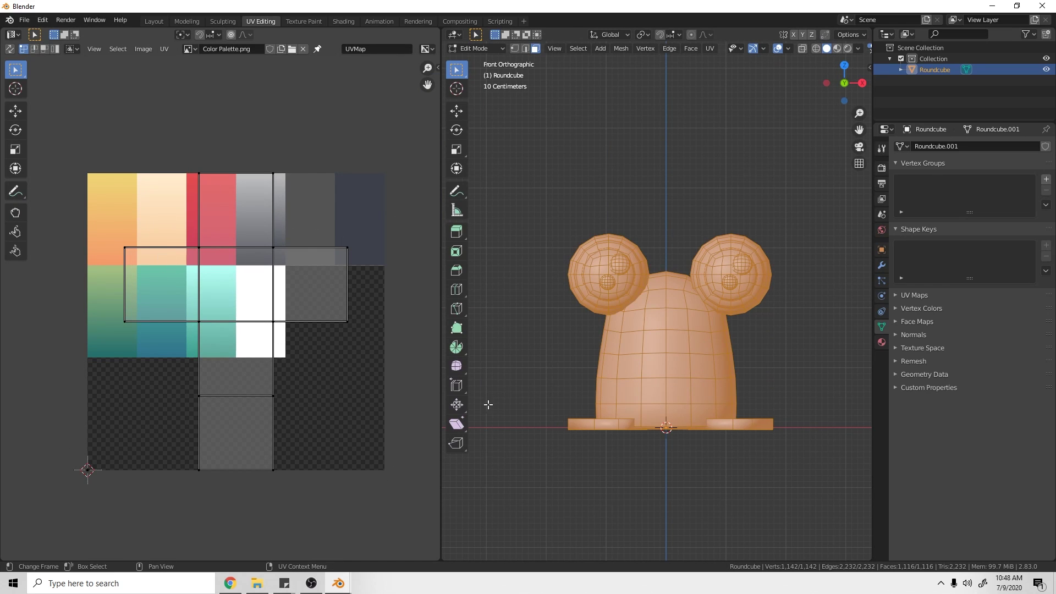
pyautogui.scroll(2, 247, 344)
pyautogui.moveTo(144, 225); pyautogui.dragTo(108, 265, button='middle')
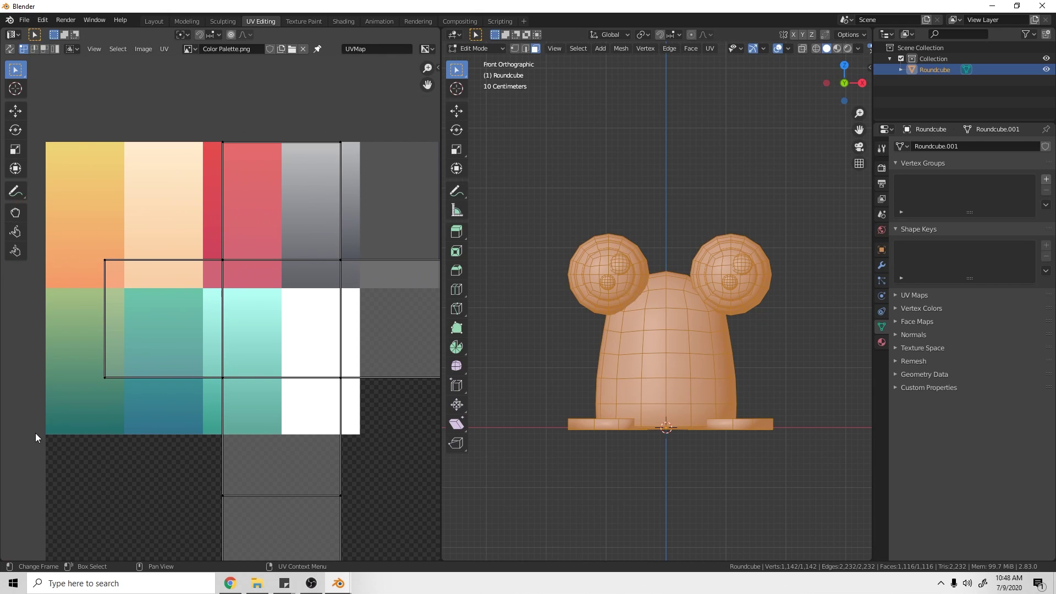
pyautogui.moveTo(306, 377); pyautogui.dragTo(432, 352, button='middle')
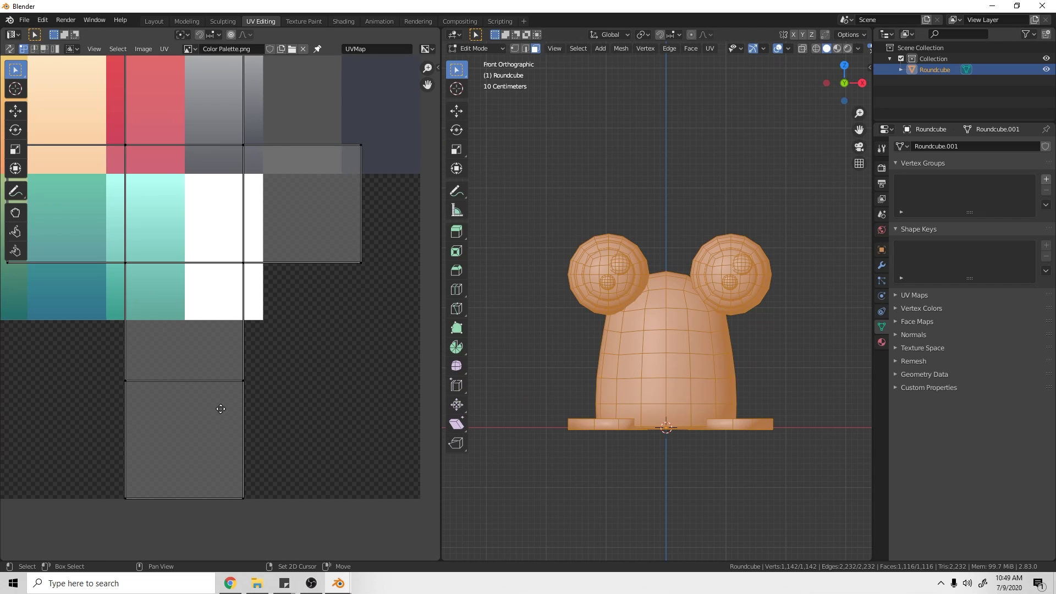
pyautogui.moveTo(219, 408); pyautogui.dragTo(290, 354, button='middle')
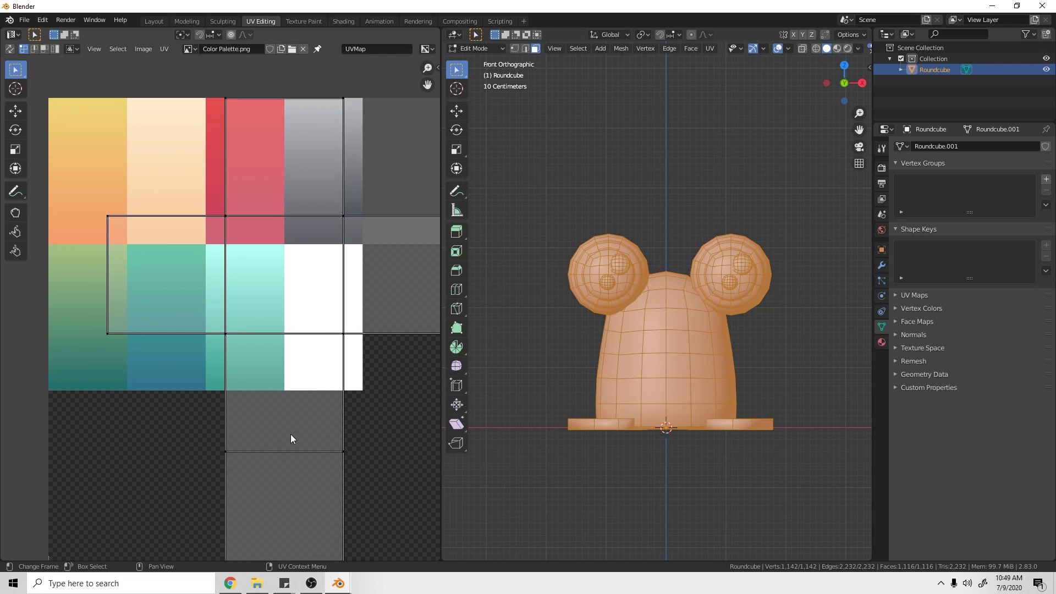
pyautogui.scroll(-2, 309, 436)
pyautogui.press('Home')
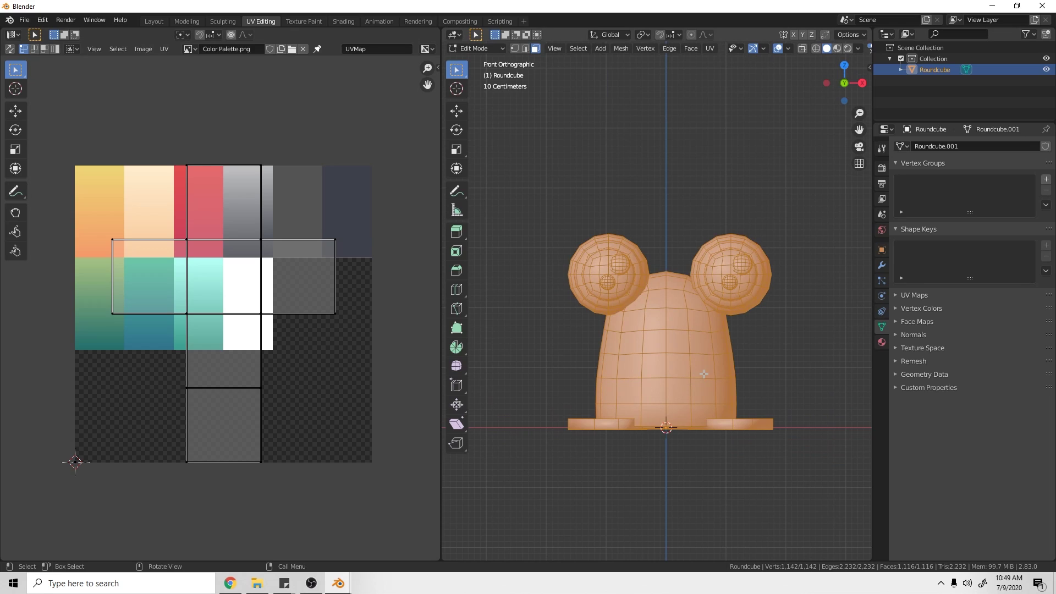
# Step: Reselect the whole mesh and unwrap it with Project From View from the front
pyautogui.hotkey('alt', 'a')
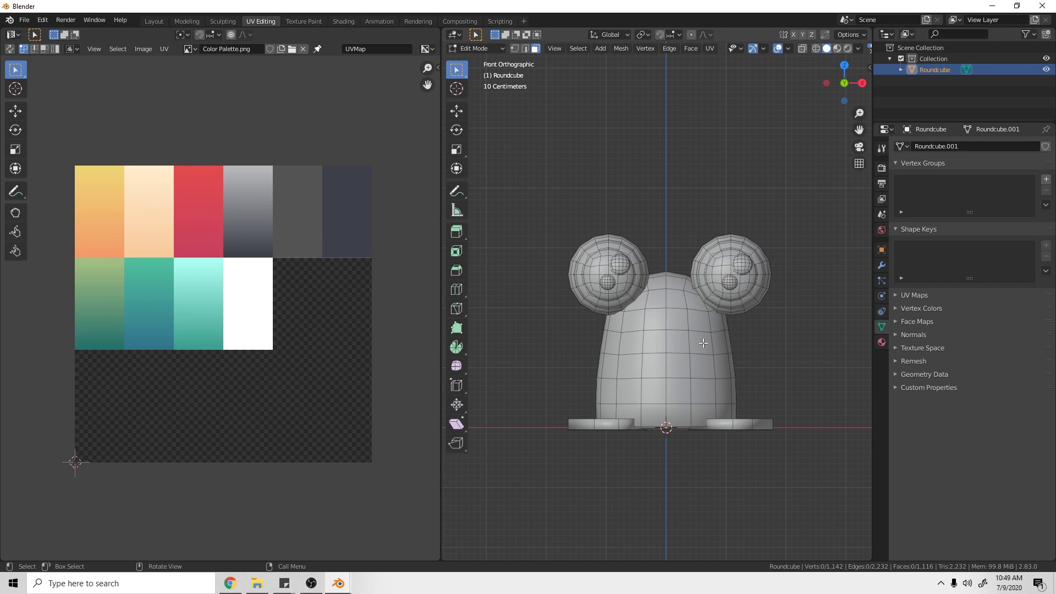
pyautogui.press('a')
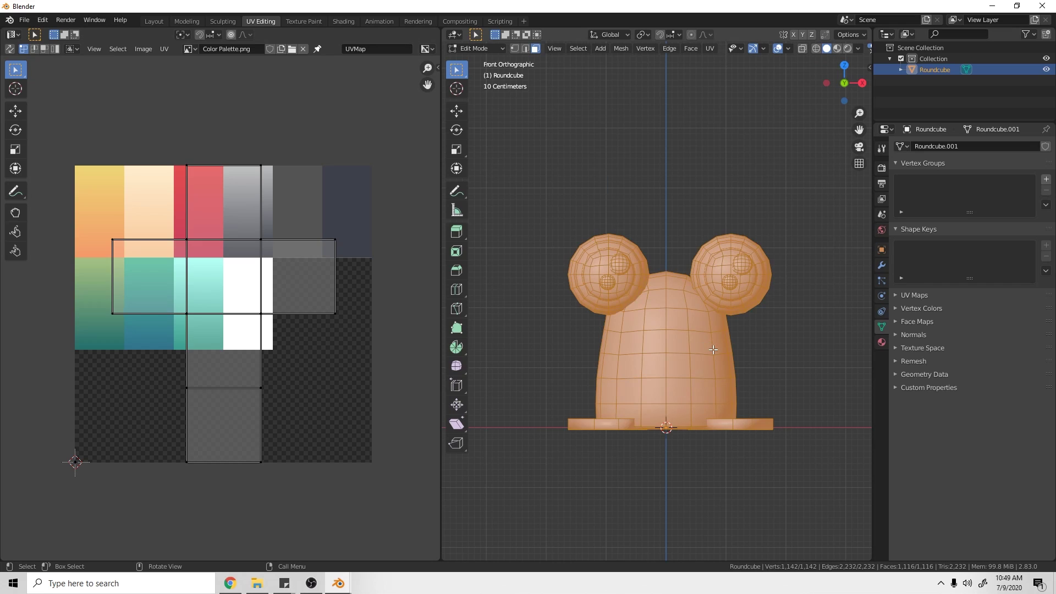
pyautogui.press('u')
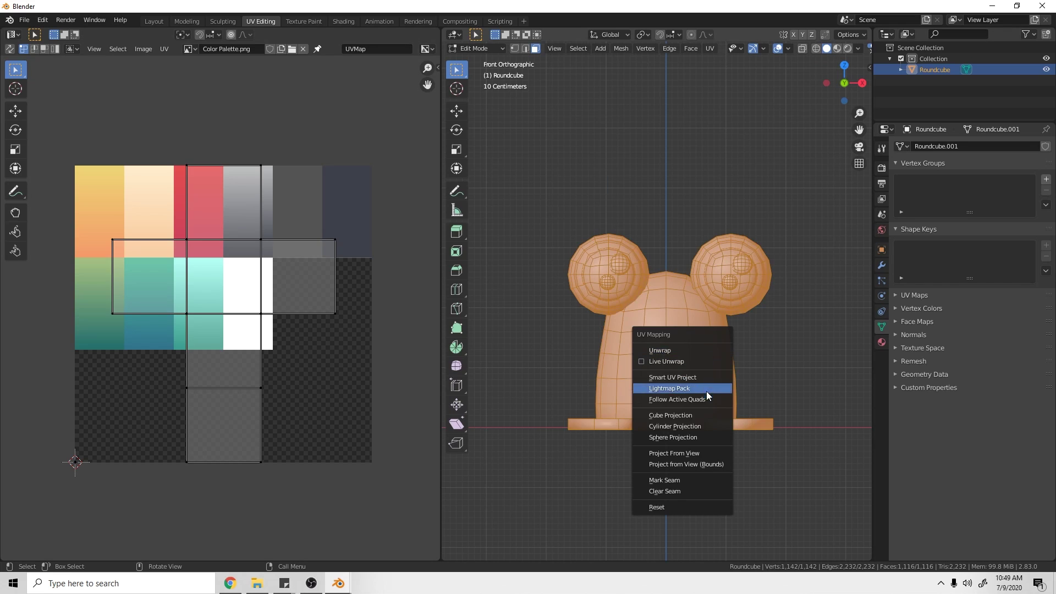
pyautogui.click(705, 454)
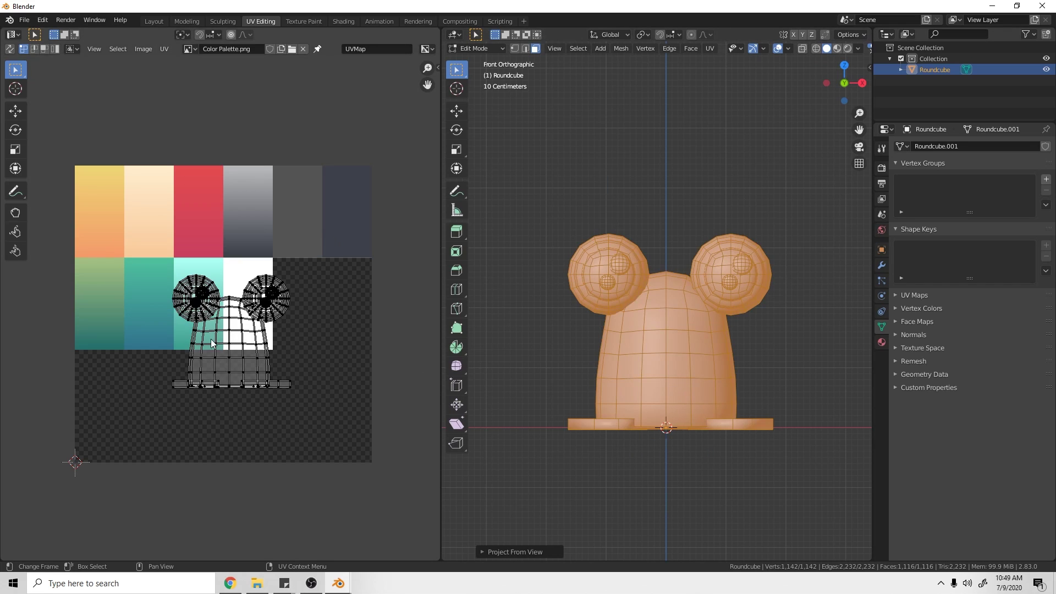
# Step: Move all the character's UVs to the empty area below the palette swatches and scale them down slightly
pyautogui.scroll(1, 302, 329)
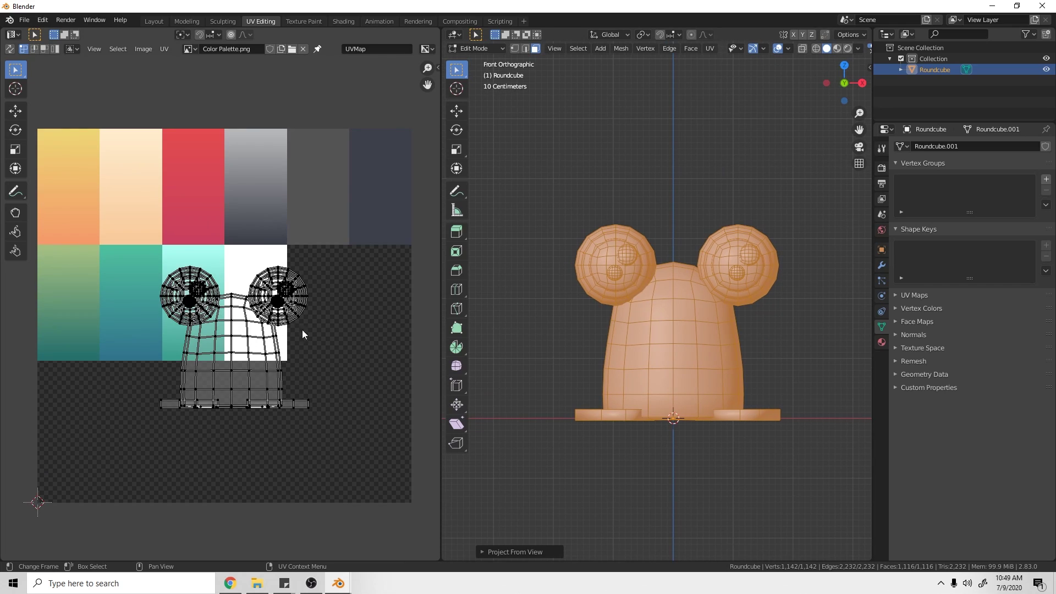
pyautogui.press('a')
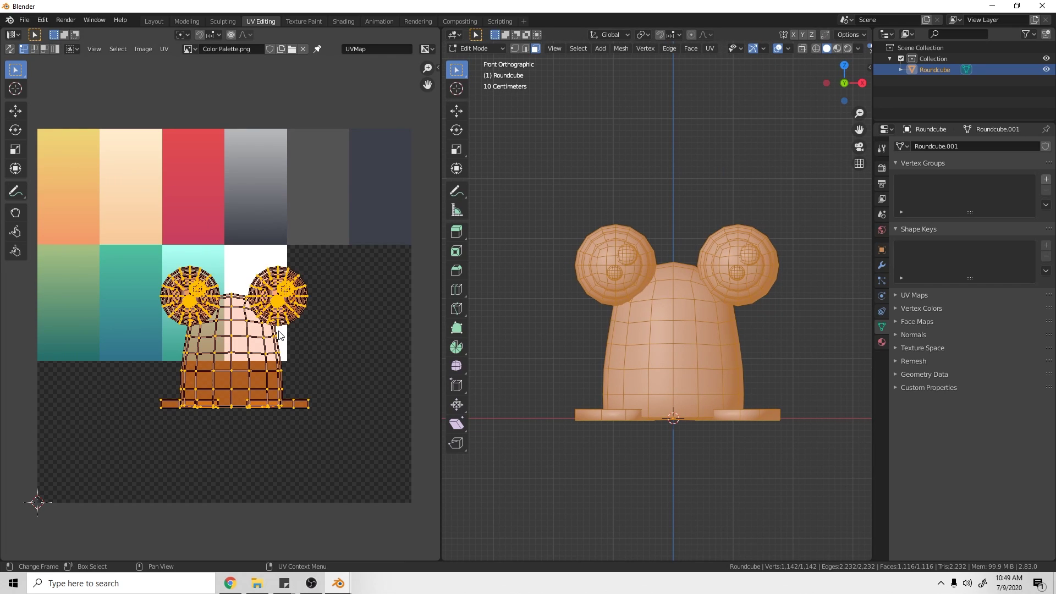
pyautogui.moveTo(281, 334); pyautogui.dragTo(395, 420)
pyautogui.press('s')
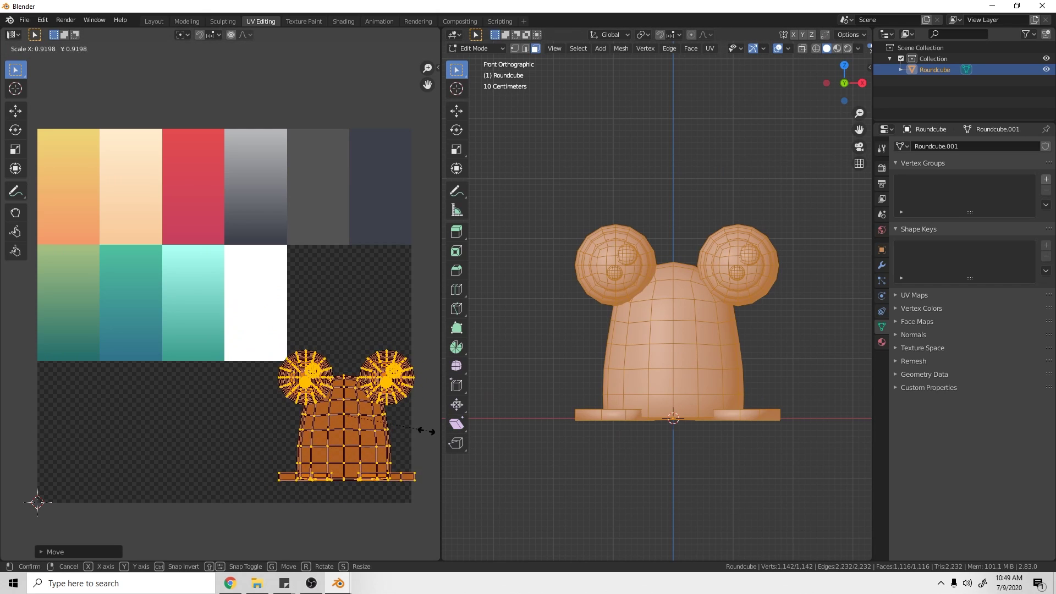
pyautogui.click(412, 433)
# Step: Clear the selection and select the linked highlights and white eye spheres of both eyes, leaving out the pupils
pyautogui.scroll(3, 403, 438)
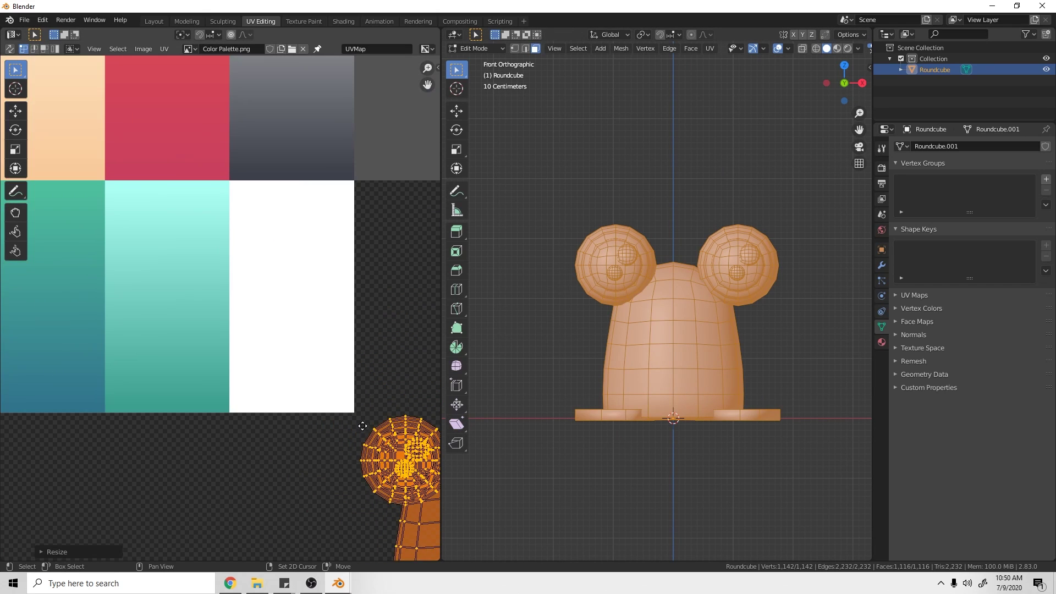
pyautogui.moveTo(428, 468); pyautogui.dragTo(262, 380, button='middle')
pyautogui.hotkey('alt', 'a')
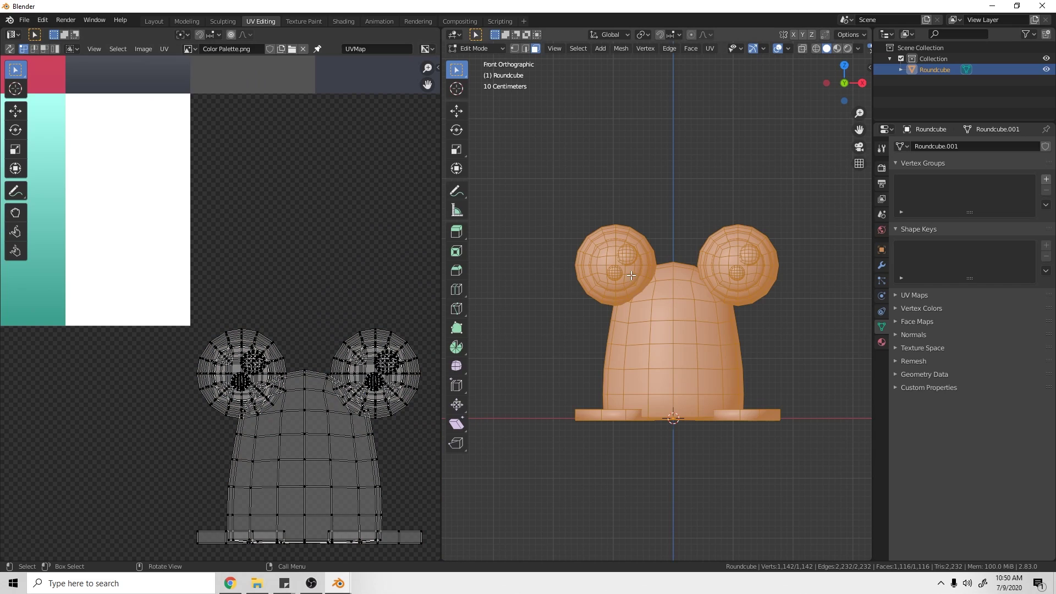
pyautogui.hotkey('alt', 'a')
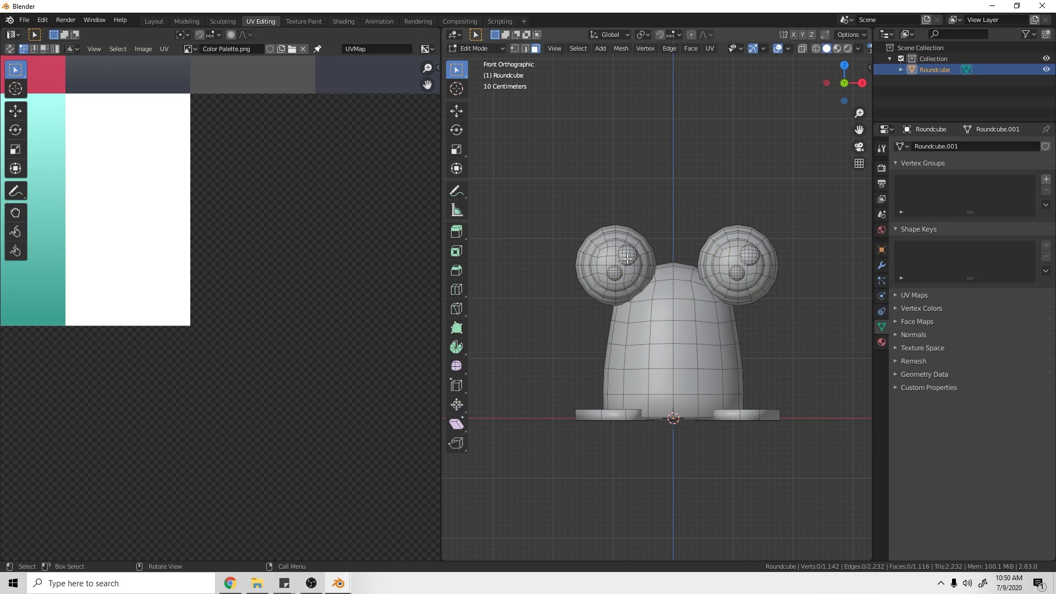
pyautogui.press('l')
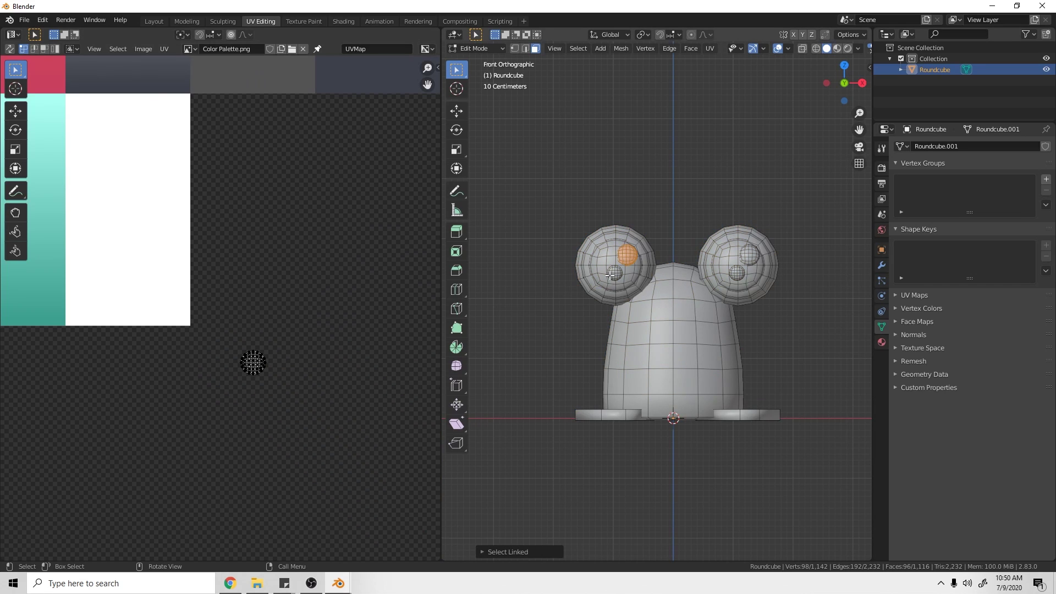
pyautogui.press('l')
pyautogui.press('l')
pyautogui.press('l')
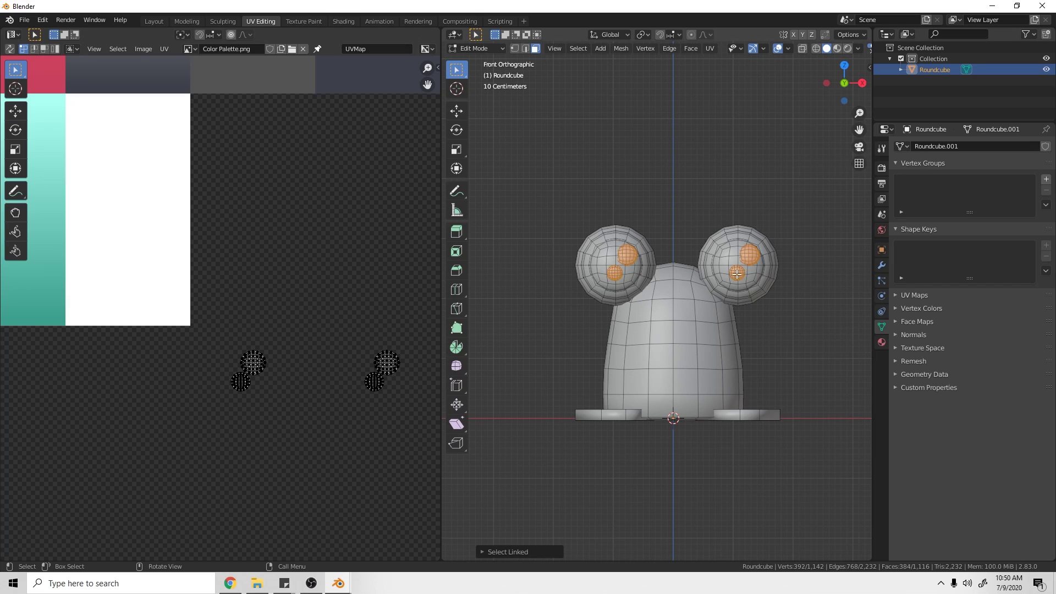
pyautogui.press('l')
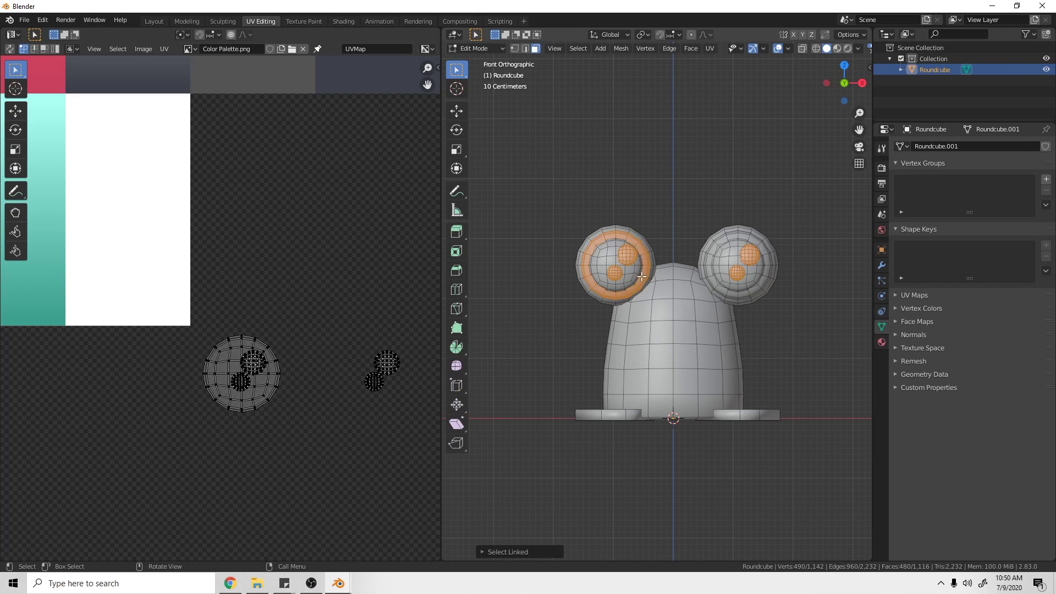
pyautogui.scroll(-2, 276, 358)
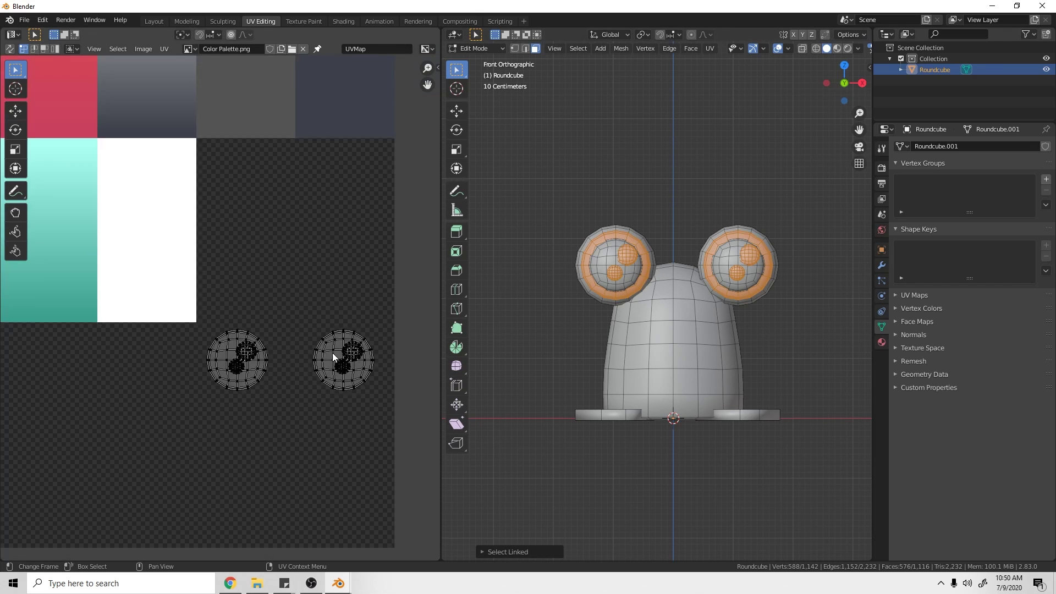
# Step: Move the UVs of the eye whites and highlights onto the white palette swatch, rotated upright and scaled down to fit inside it
pyautogui.press('a')
pyautogui.press('g')
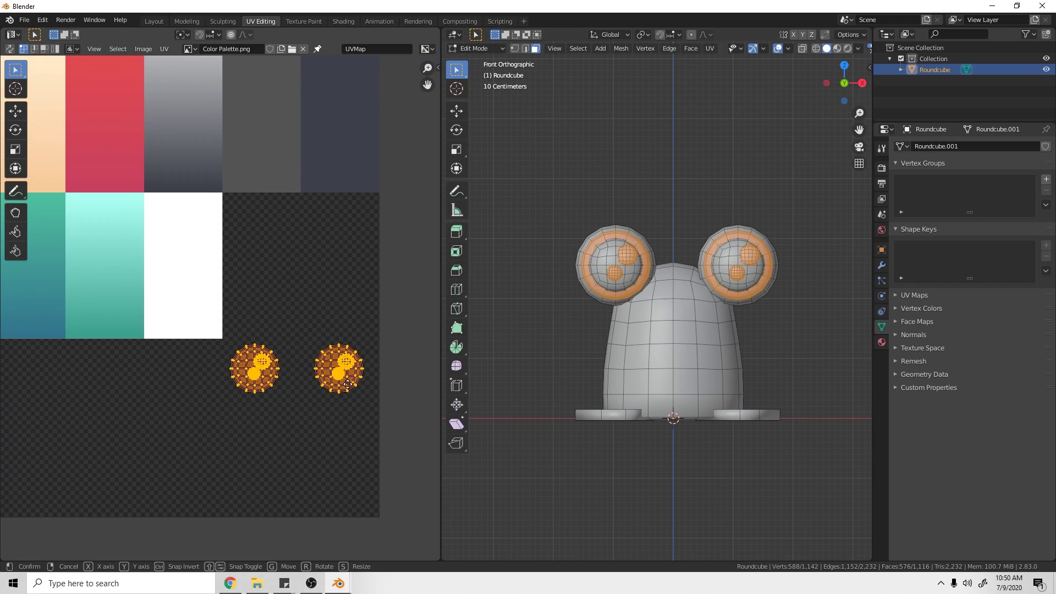
pyautogui.click(248, 287)
pyautogui.press('r')
pyautogui.click(221, 207)
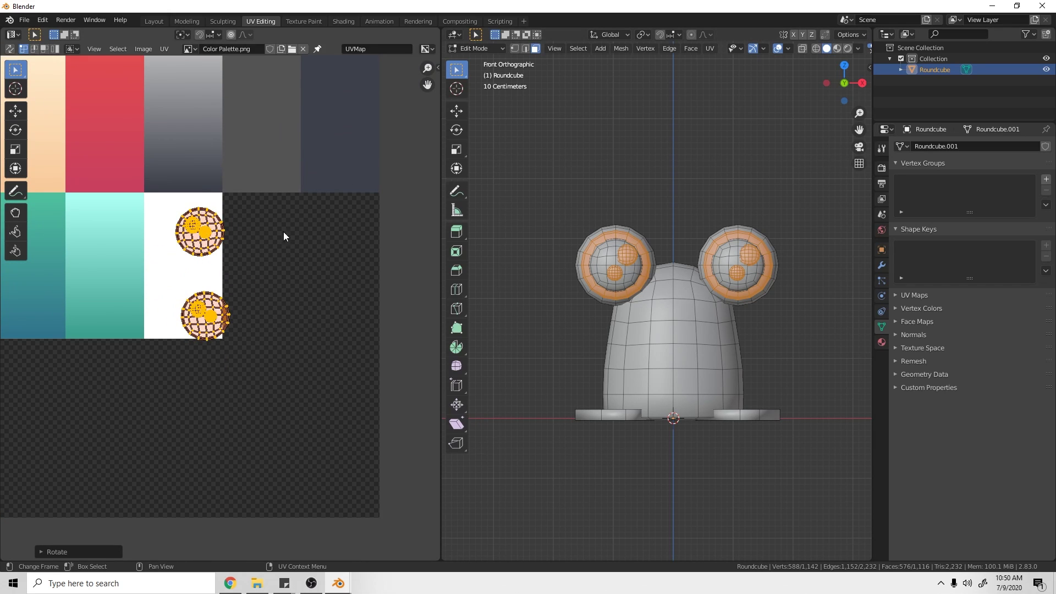
pyautogui.press('h')
pyautogui.hotkey('alt', 'h')
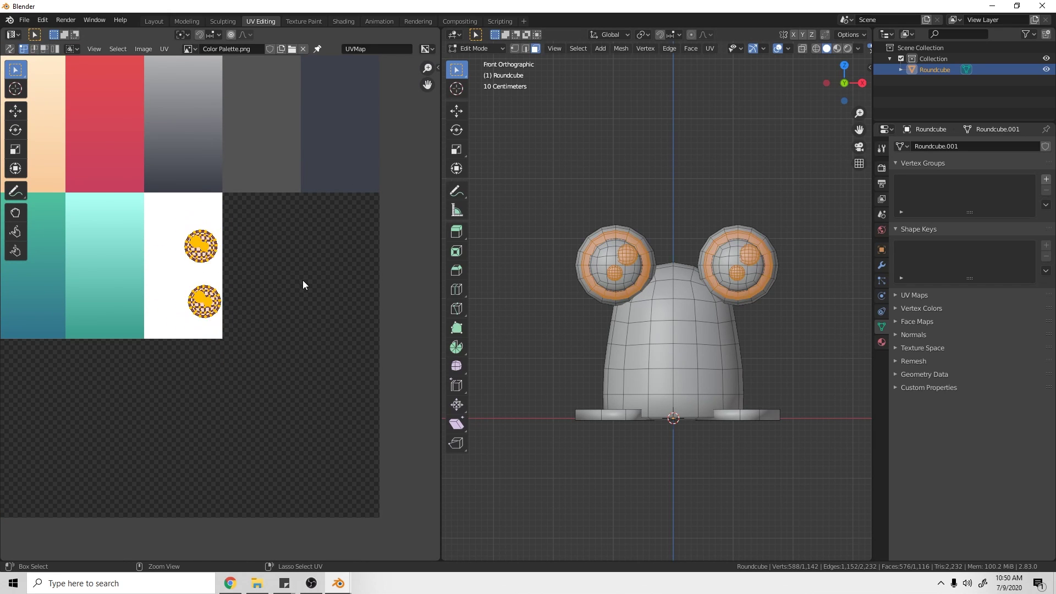
pyautogui.press('g')
pyautogui.click(346, 326)
pyautogui.press('r')
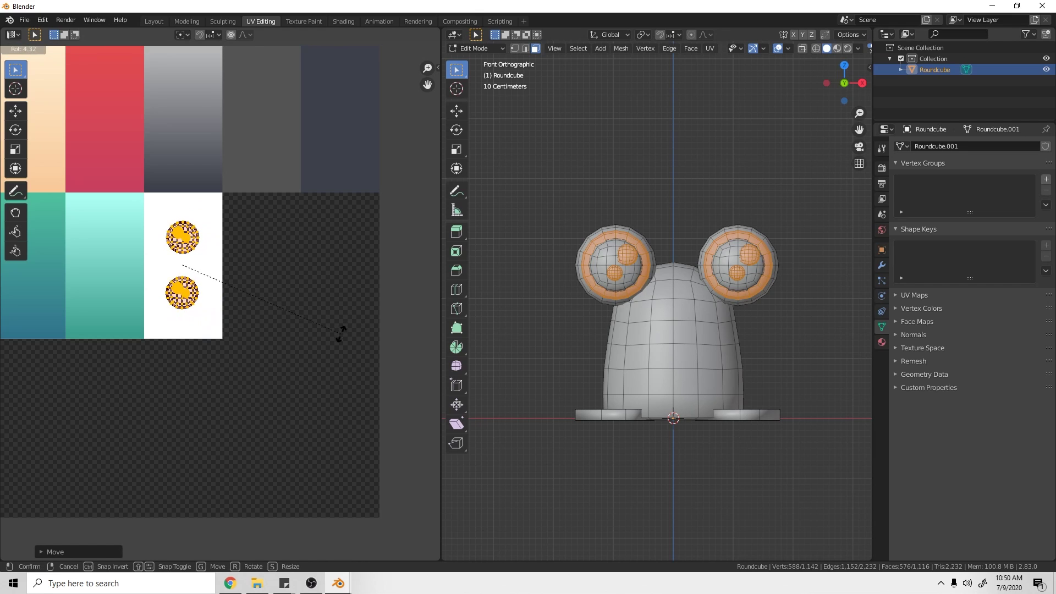
pyautogui.click(343, 330)
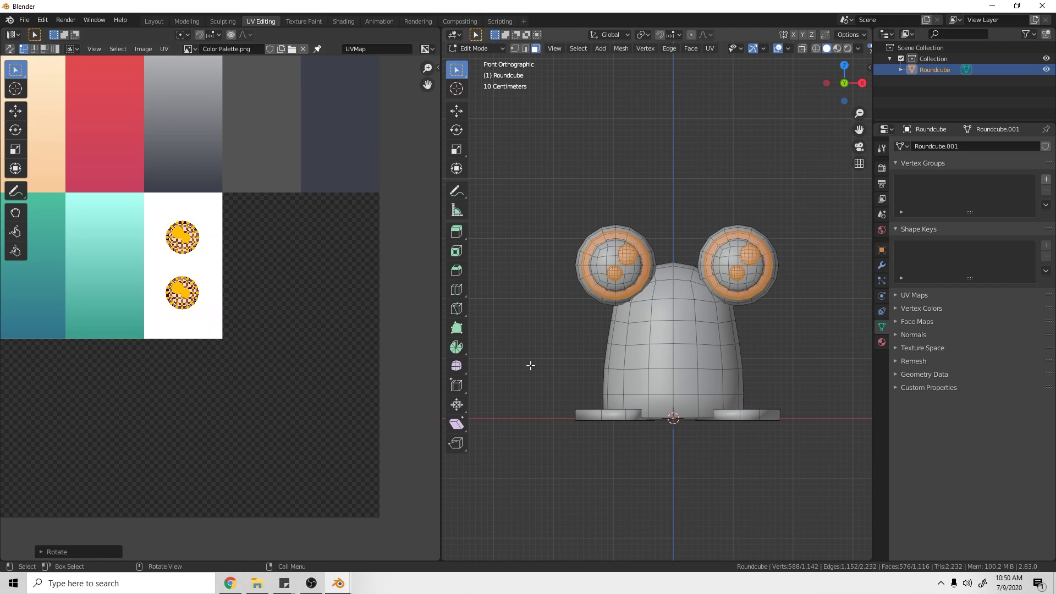
# Step: Set the 3D viewport to Material Preview shading and switch the character to Object Mode
pyautogui.click(836, 48)
pyautogui.hotkey('ctrl', 'Tab')
pyautogui.click(665, 255)
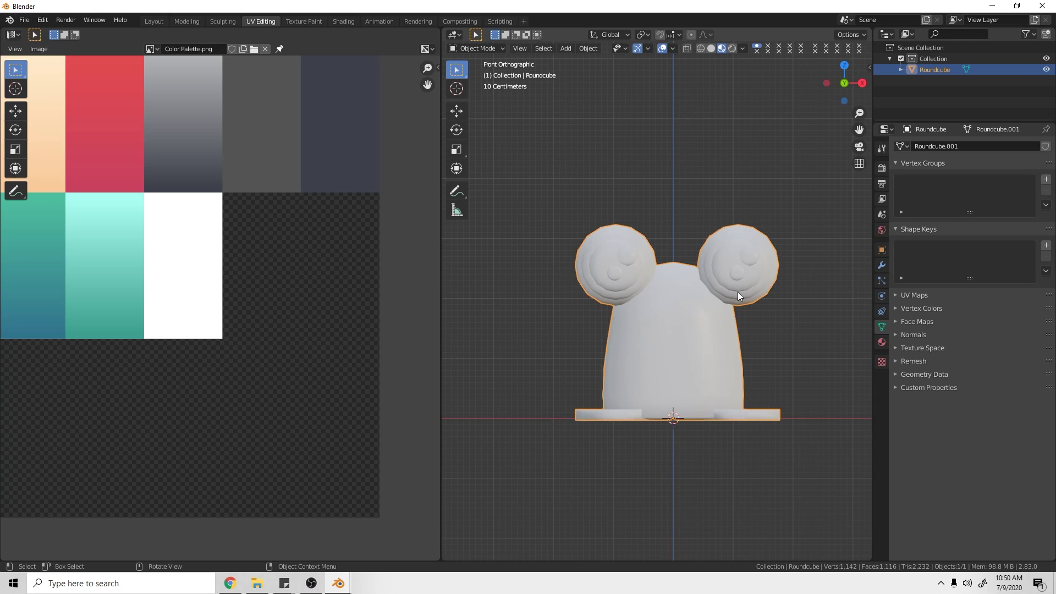
pyautogui.keyDown('shift'); pyautogui.moveTo(565, 250); pyautogui.dragTo(552, 269, button='middle'); pyautogui.keyUp('shift')
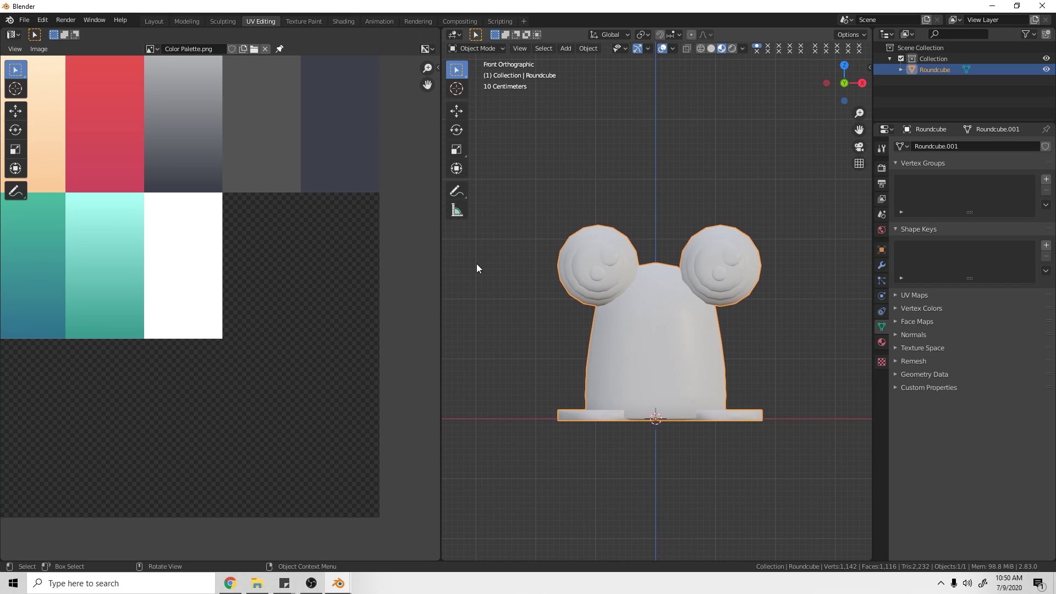
# Step: Change the UV editor area to the Shader Editor and give the character a new material named Frog
pyautogui.click(13, 34)
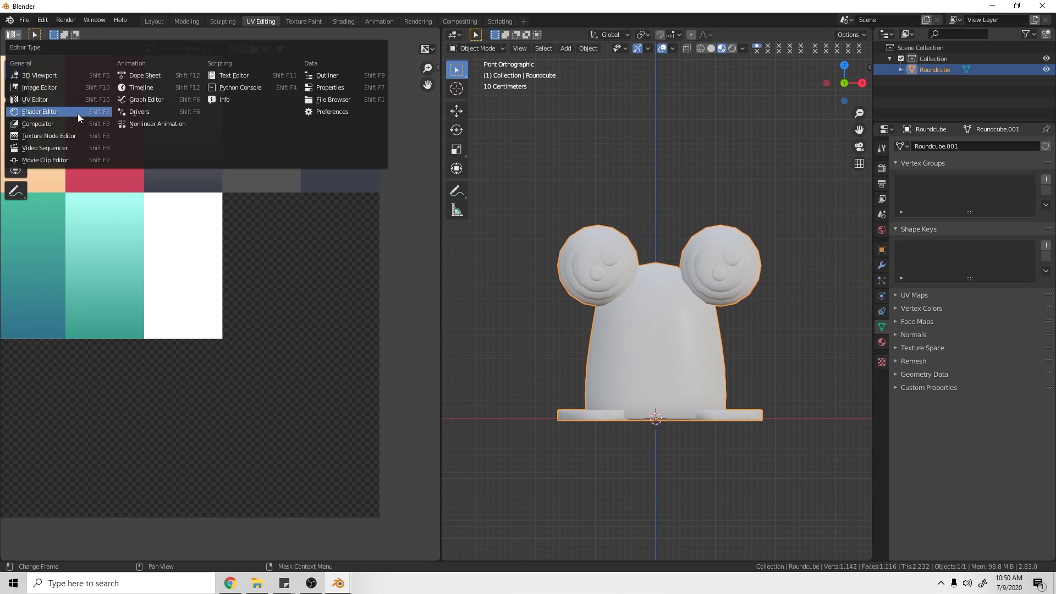
pyautogui.click(77, 113)
pyautogui.press('n')
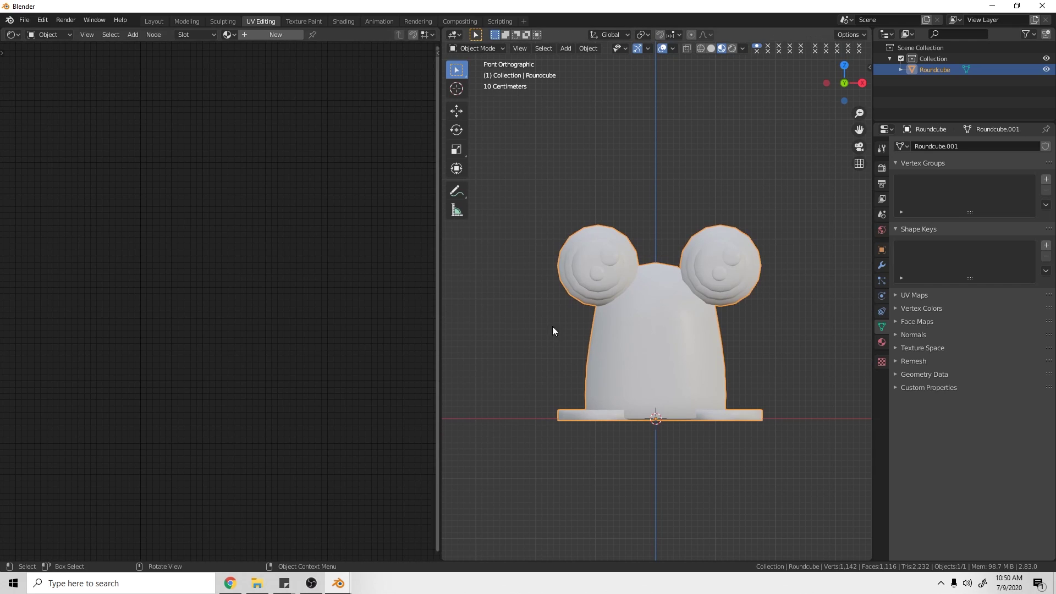
pyautogui.click(881, 344)
pyautogui.click(934, 184)
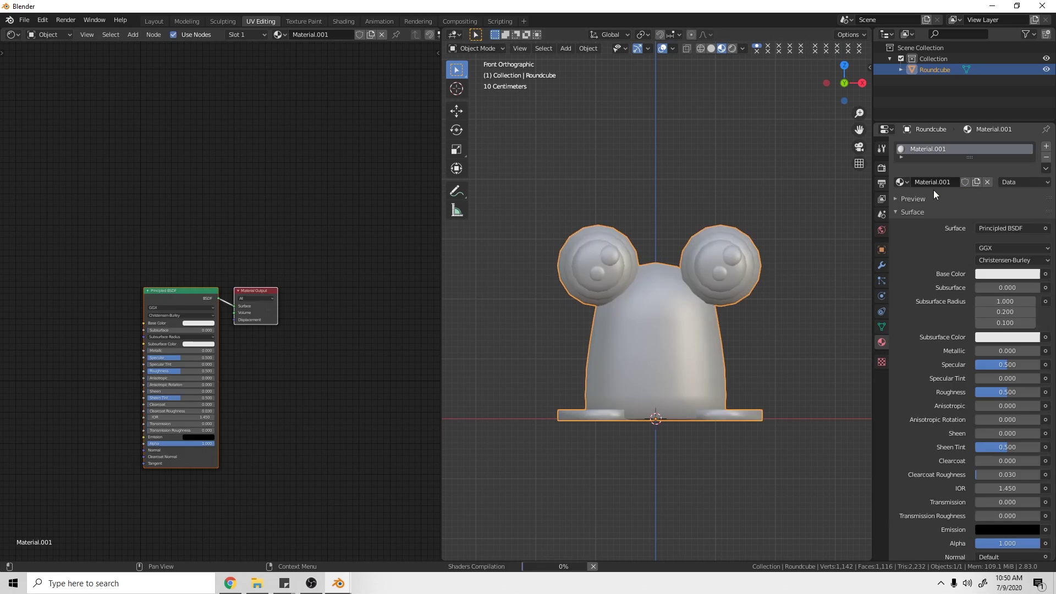
pyautogui.write('F')
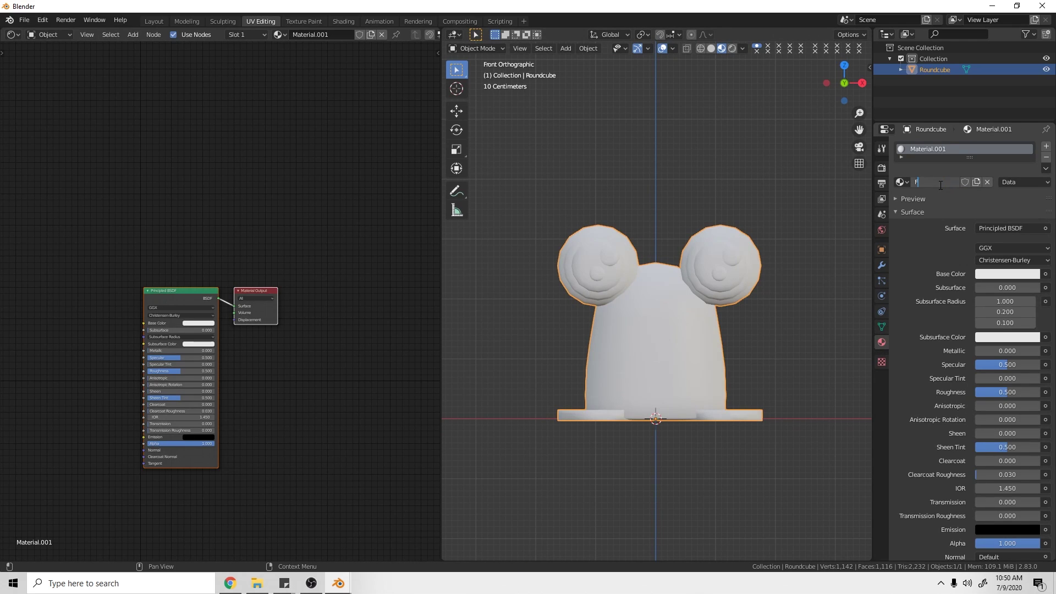
pyautogui.write('rog')
pyautogui.press('Return')
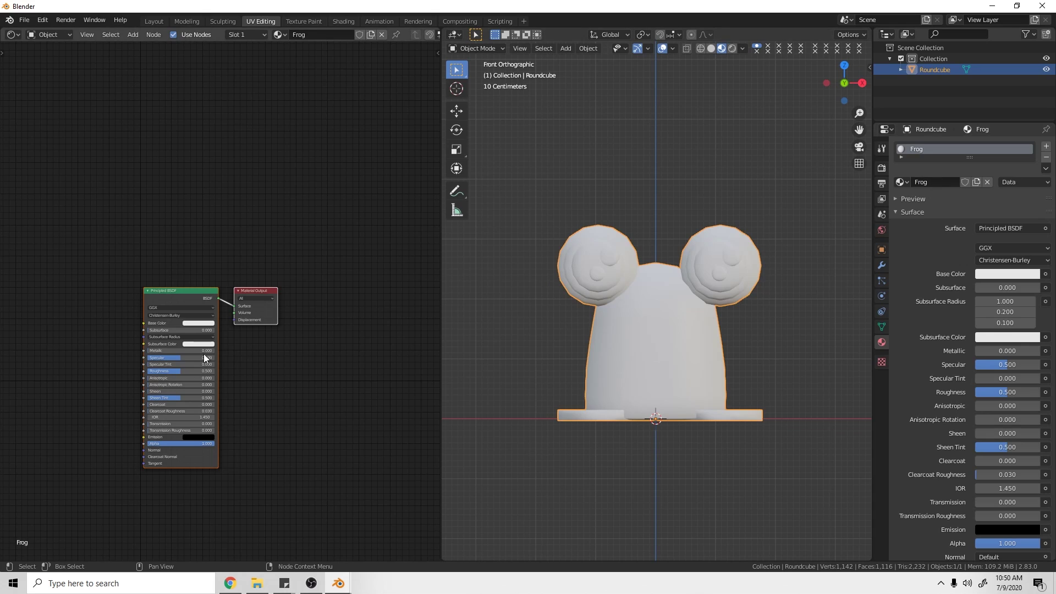
# Step: Delete the Principled BSDF node from the Frog material
pyautogui.moveTo(203, 354); pyautogui.dragTo(204, 314, button='middle')
pyautogui.scroll(2, 203, 314)
pyautogui.click(158, 245)
pyautogui.press('x')
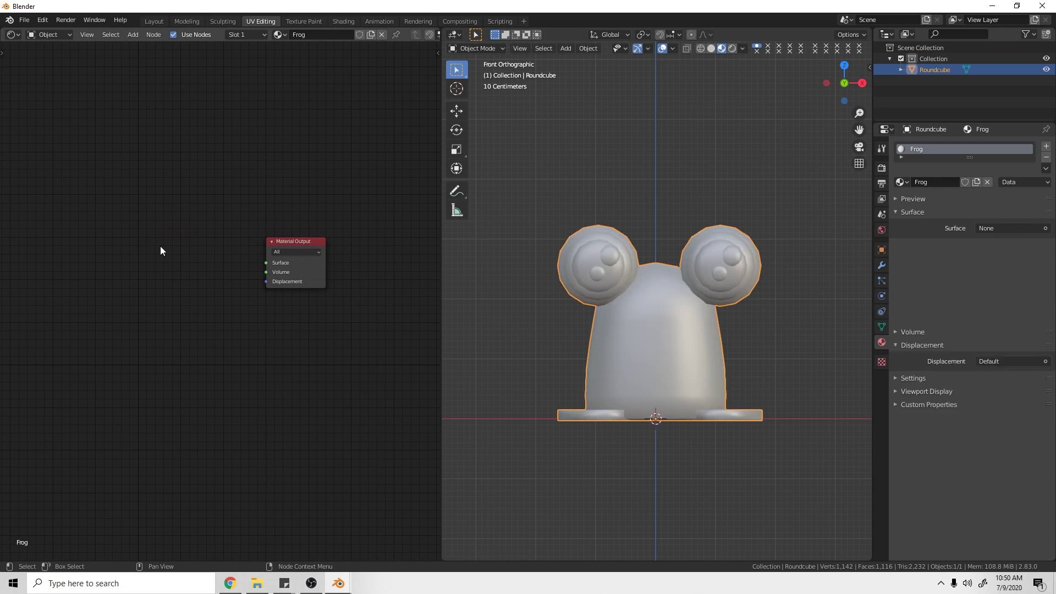
# Step: Add an Emission node and connect its output to the Surface input of the Material Output
pyautogui.hotkey('shift', 'a')
pyautogui.click(197, 291)
pyautogui.write('emiss')
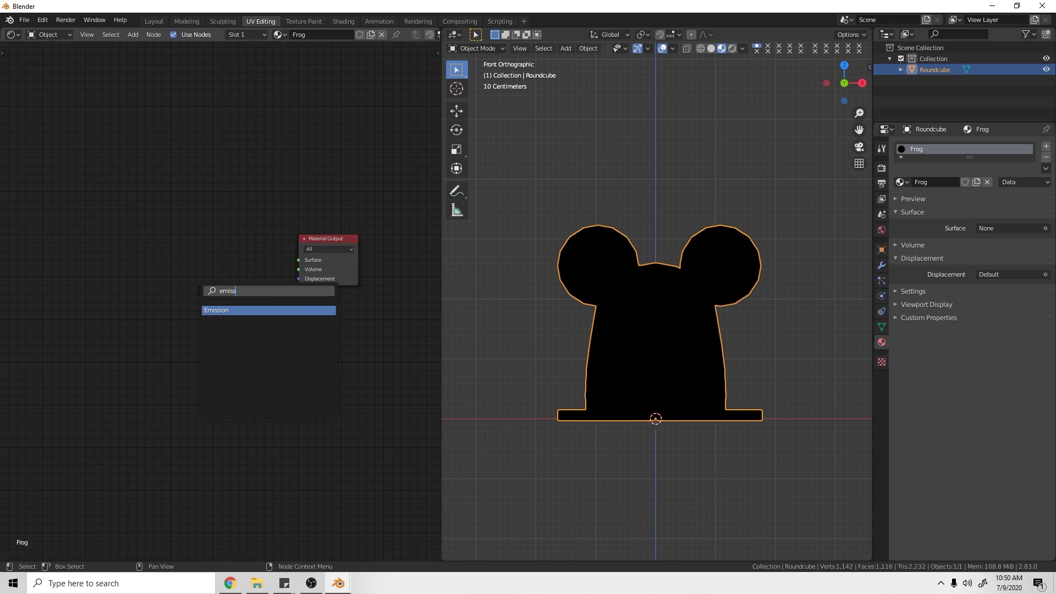
pyautogui.press('Return')
pyautogui.click(185, 292)
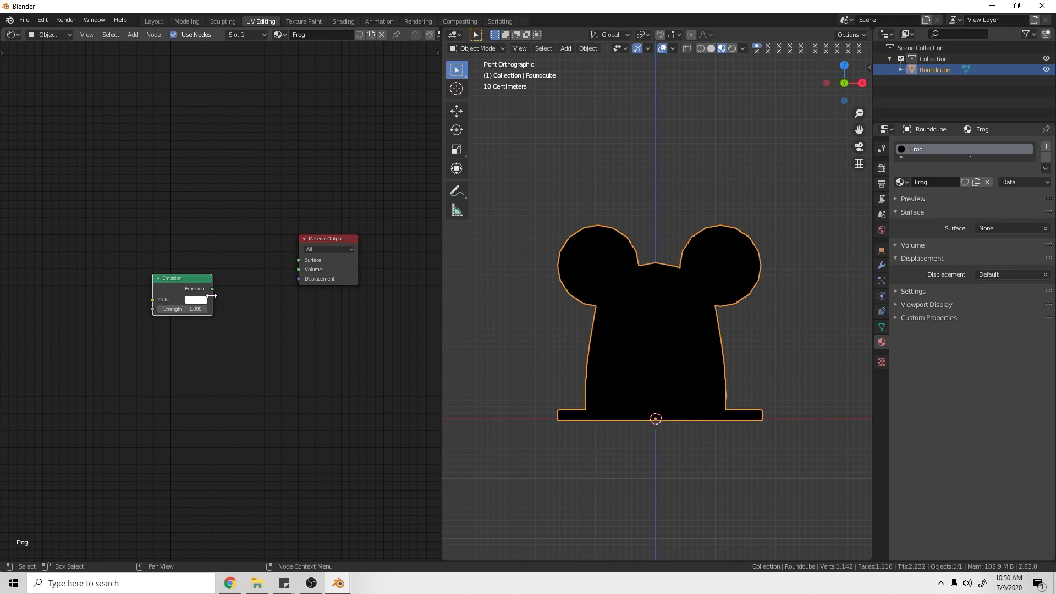
pyautogui.moveTo(212, 288); pyautogui.dragTo(302, 263)
pyautogui.moveTo(240, 302); pyautogui.dragTo(254, 312, button='middle')
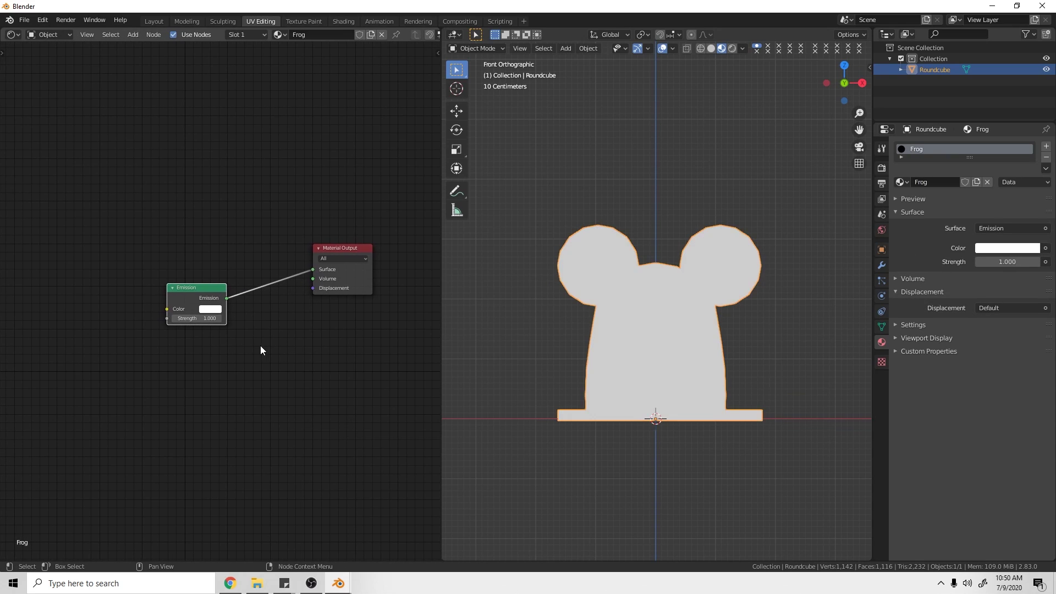
# Step: Insert a Mix Shader between the Emission and Material Output nodes, with Emission feeding the second Shader input
pyautogui.hotkey('shift', 'a')
pyautogui.click(263, 347)
pyautogui.write('mix')
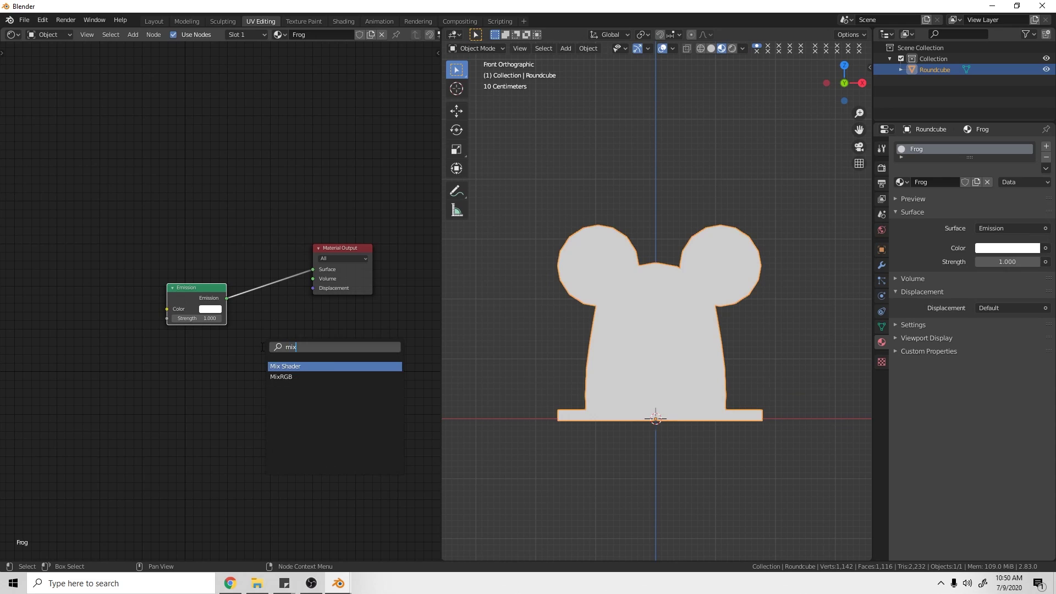
pyautogui.press('Return')
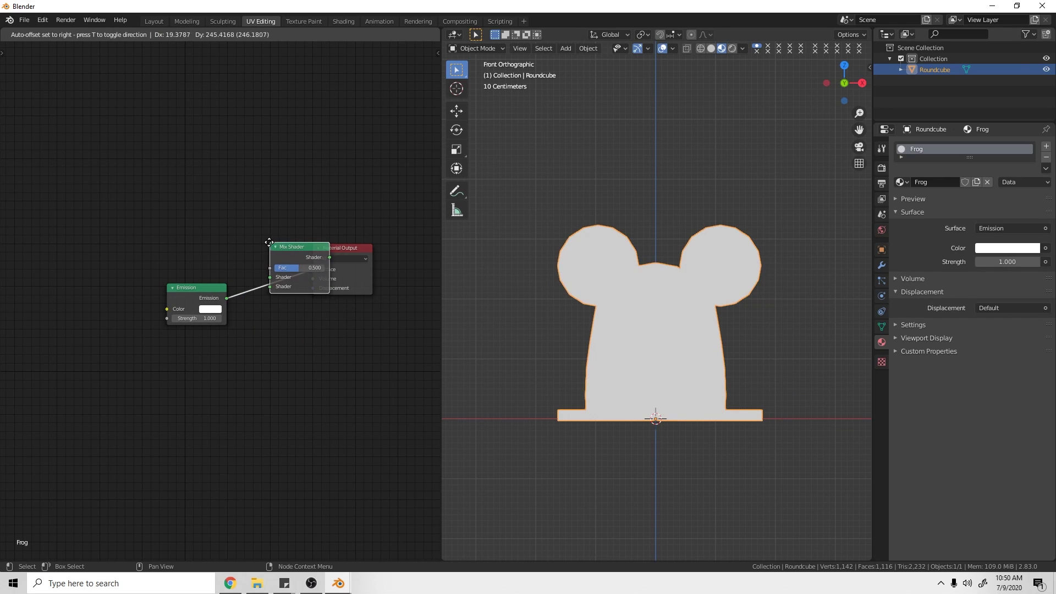
pyautogui.click(269, 242)
pyautogui.moveTo(269, 281); pyautogui.dragTo(267, 289)
pyautogui.keyDown('shift'); pyautogui.scroll(1, 260, 330); pyautogui.keyUp('shift')
# Step: Add a Light Path node above the Emission node and connect Is Camera Ray to the Mix Shader's Fac input
pyautogui.hotkey('shift', 'a')
pyautogui.click(277, 362)
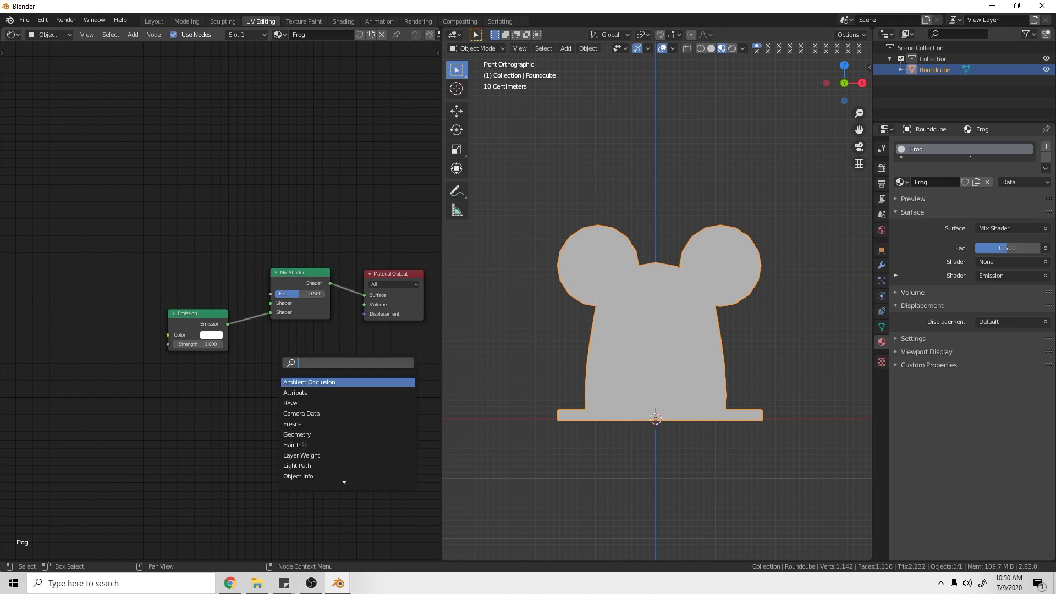
pyautogui.write('light')
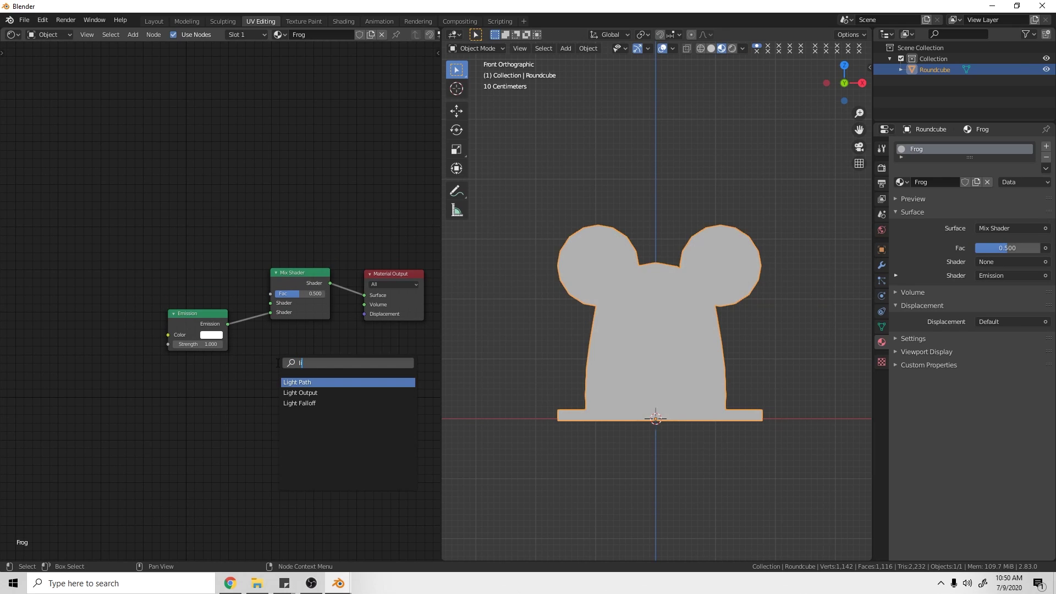
pyautogui.press('Return')
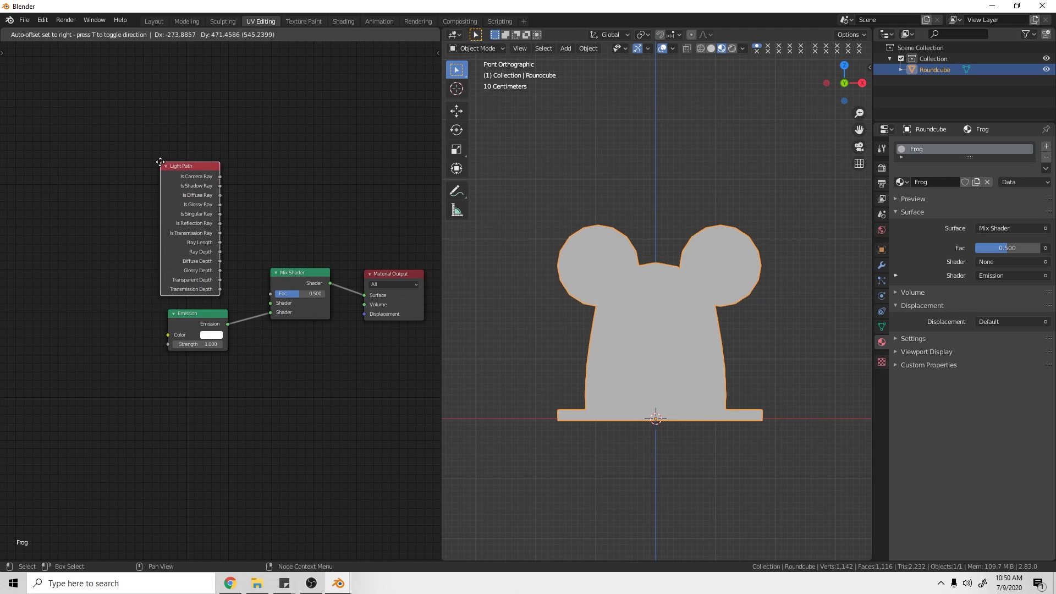
pyautogui.click(159, 161)
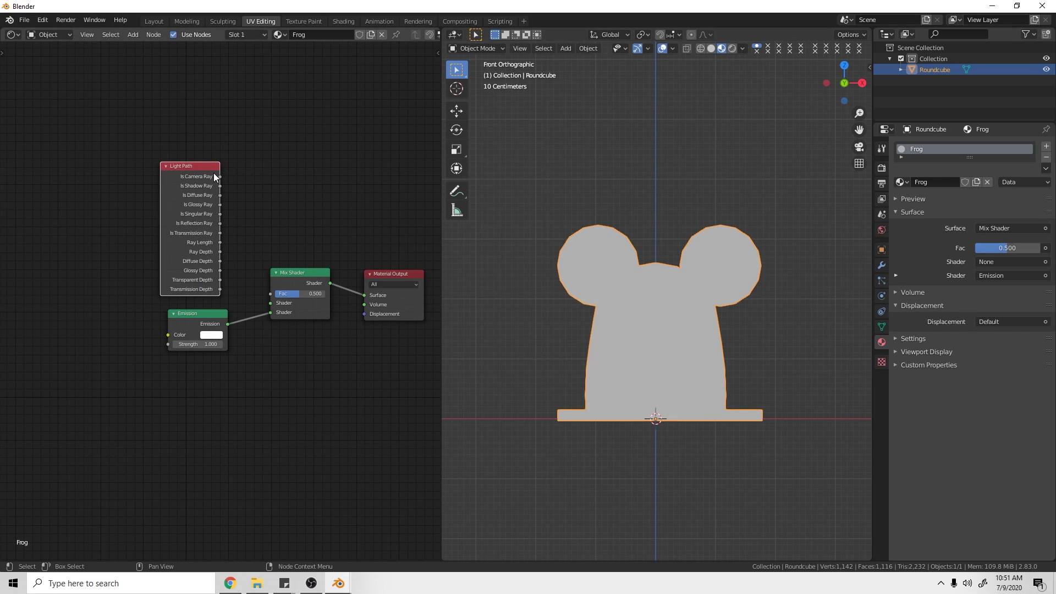
pyautogui.moveTo(219, 179); pyautogui.dragTo(271, 298)
pyautogui.moveTo(214, 324); pyautogui.dragTo(204, 325)
pyautogui.hscroll(-3, 99, 385)
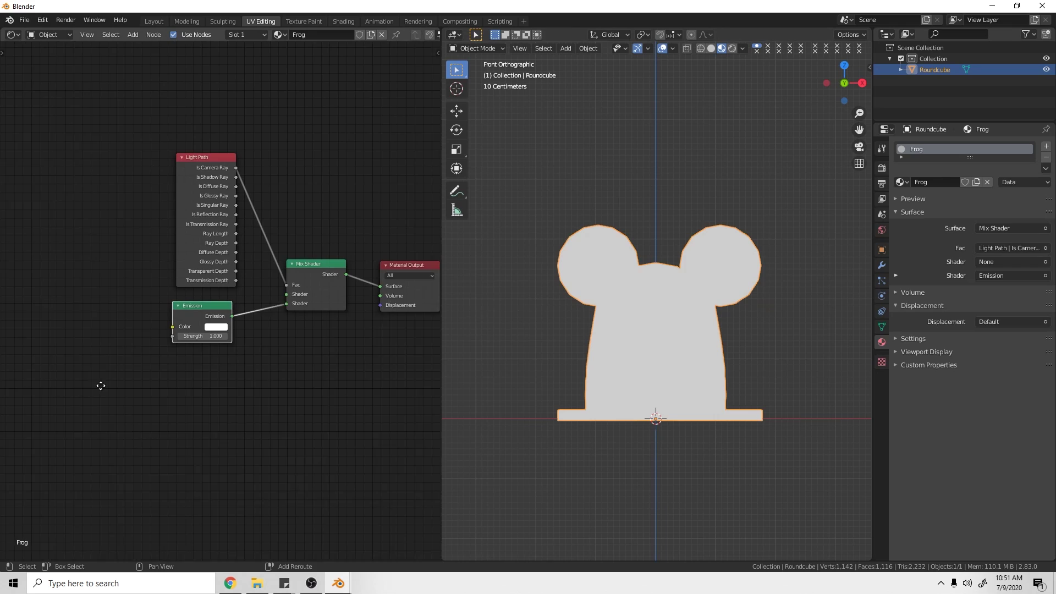
pyautogui.hscroll(5, 259, 373)
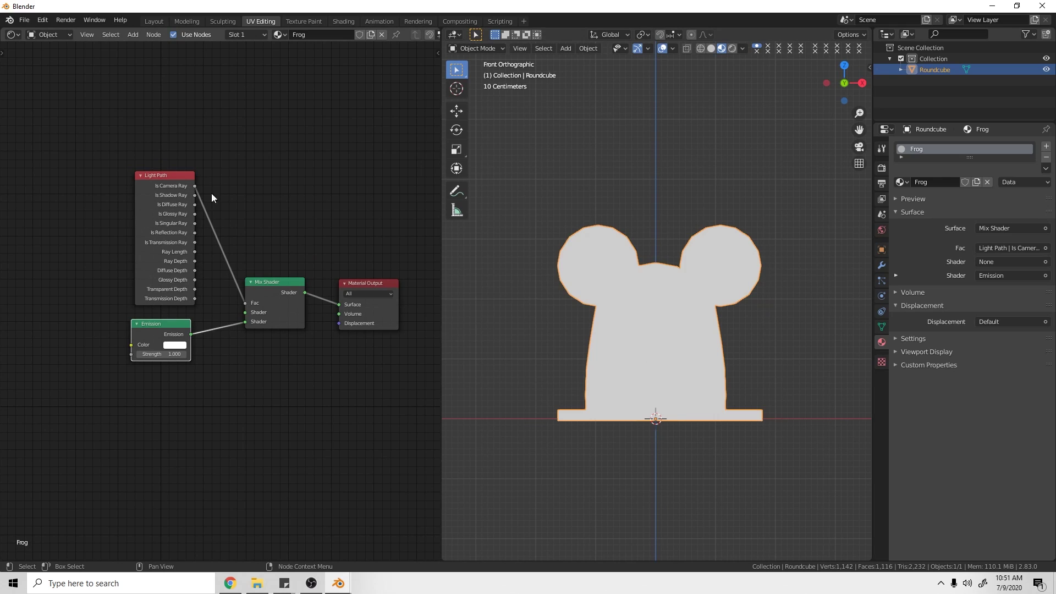
pyautogui.click(276, 302)
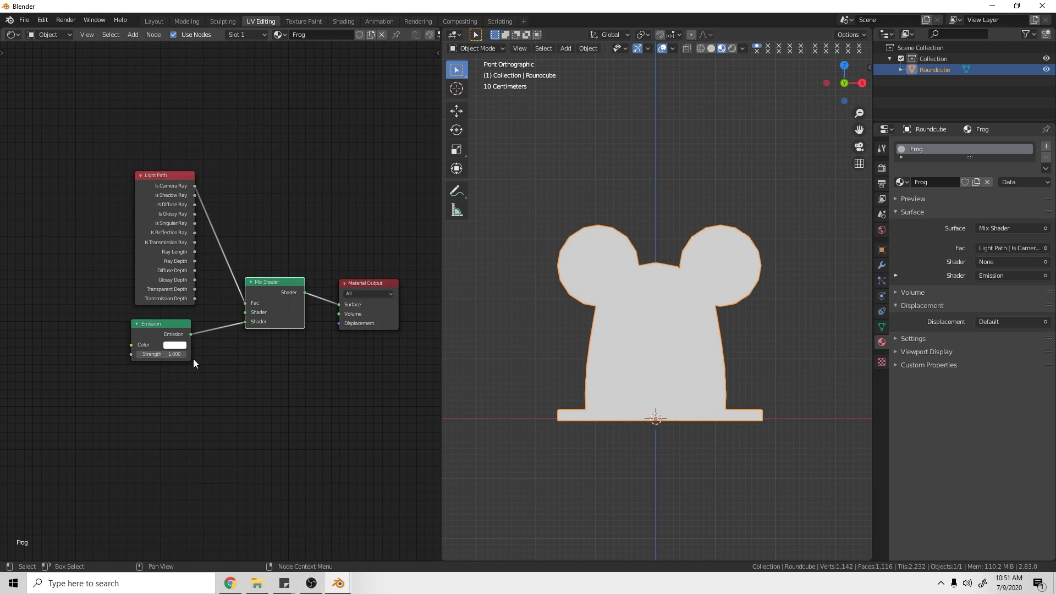
# Step: Add an Image Texture node using Color Palette.png and connect its Color output to the Emission node's Color input
pyautogui.moveTo(193, 359); pyautogui.dragTo(266, 358, button='middle')
pyautogui.hotkey('shift', 'a')
pyautogui.click(196, 382)
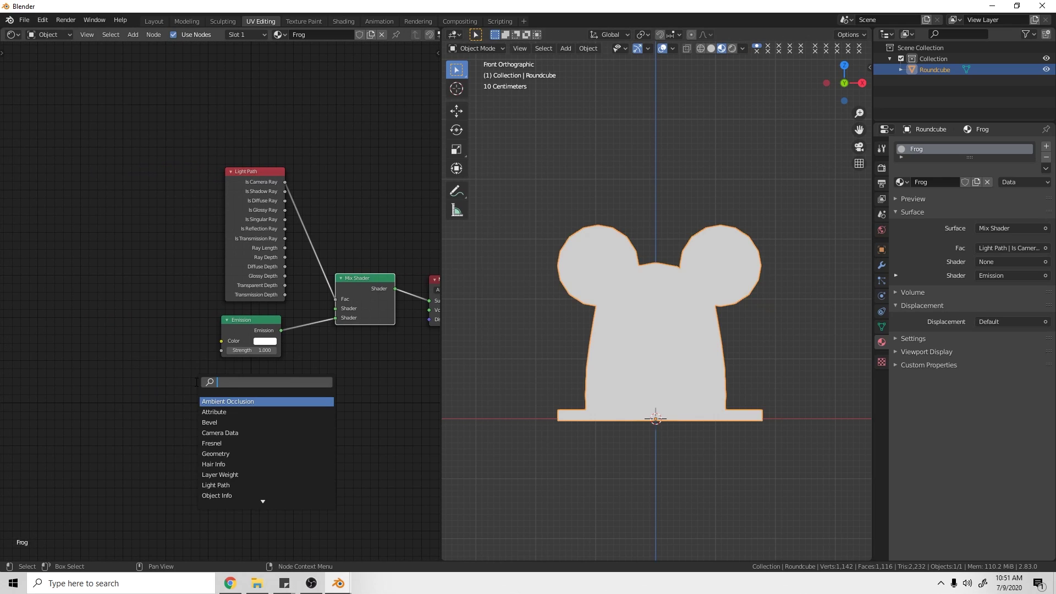
pyautogui.write('image')
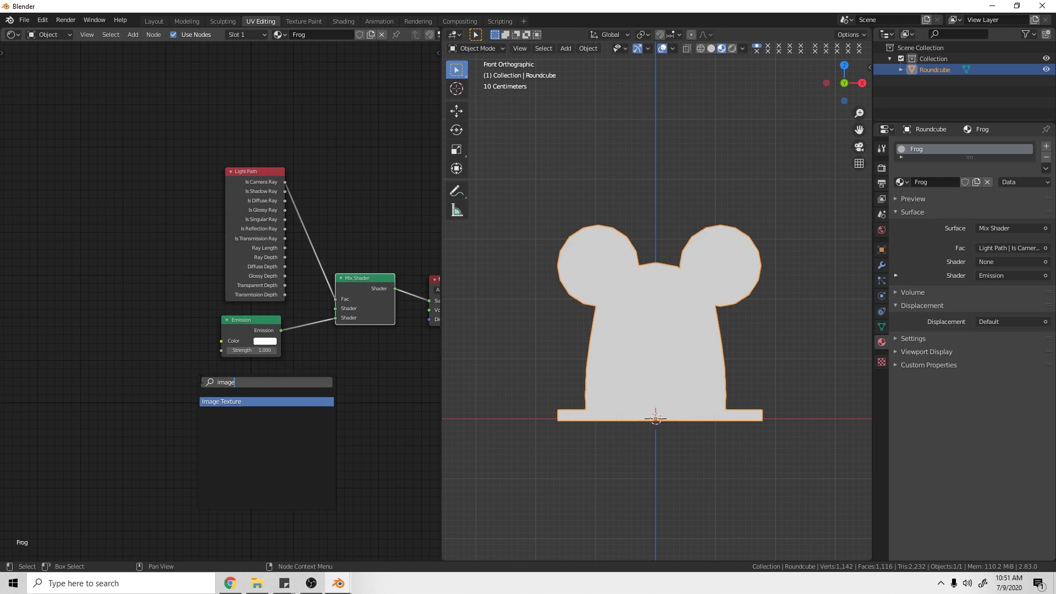
pyautogui.press('Return')
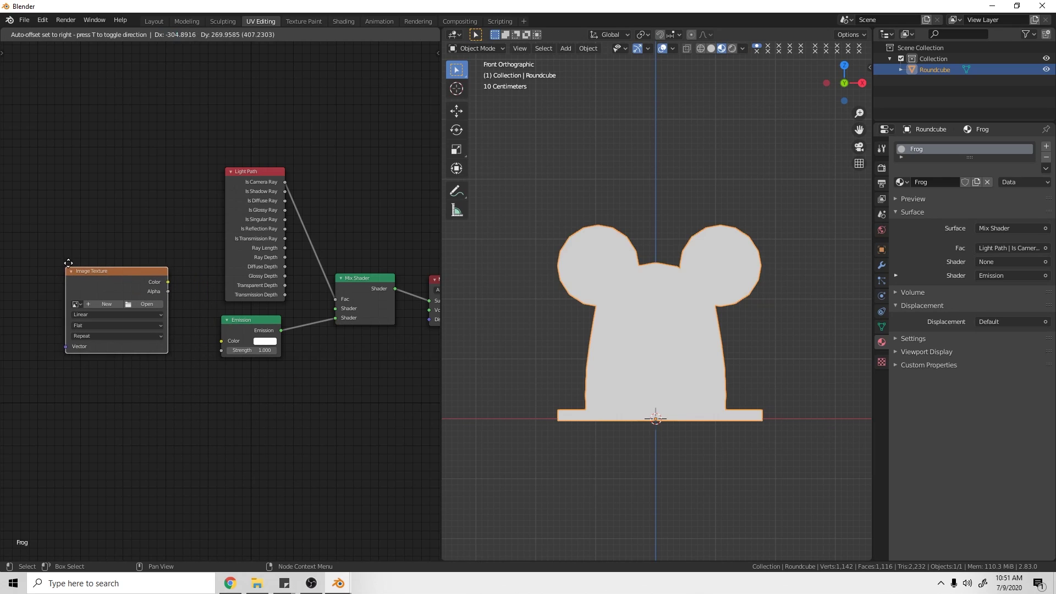
pyautogui.click(72, 269)
pyautogui.click(73, 304)
pyautogui.click(116, 319)
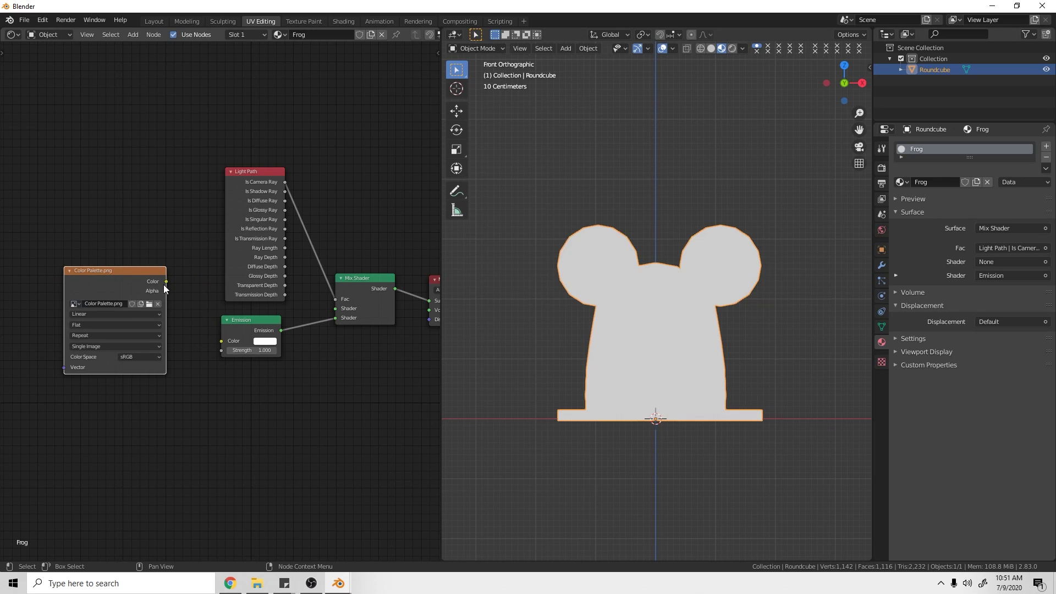
pyautogui.moveTo(166, 281); pyautogui.dragTo(222, 341)
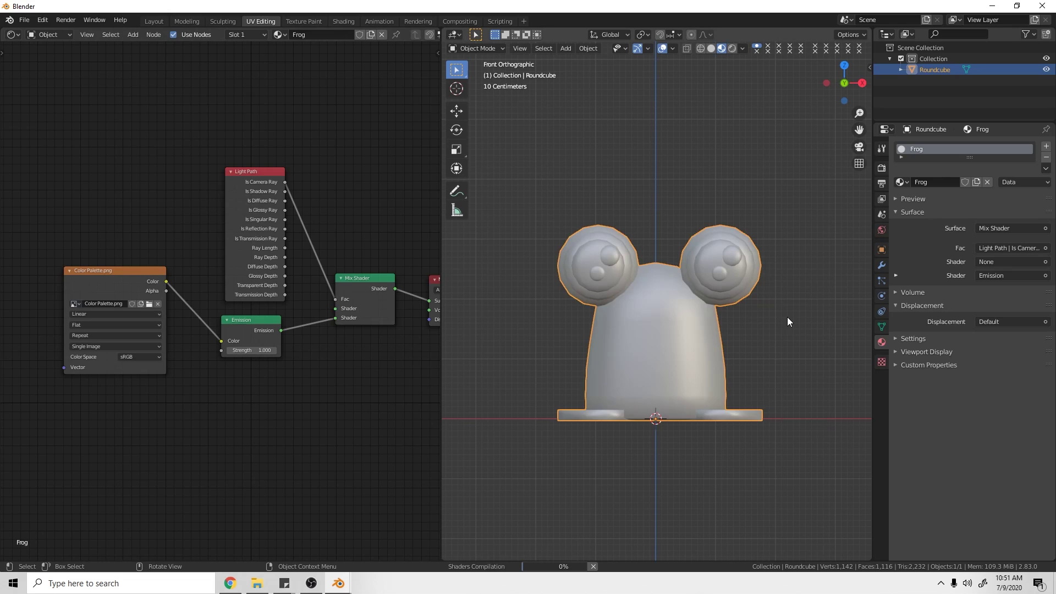
# Step: Return the node area to the UV Editor, put the character in Edit Mode and deselect all its faces
pyautogui.click(12, 34)
pyautogui.click(47, 102)
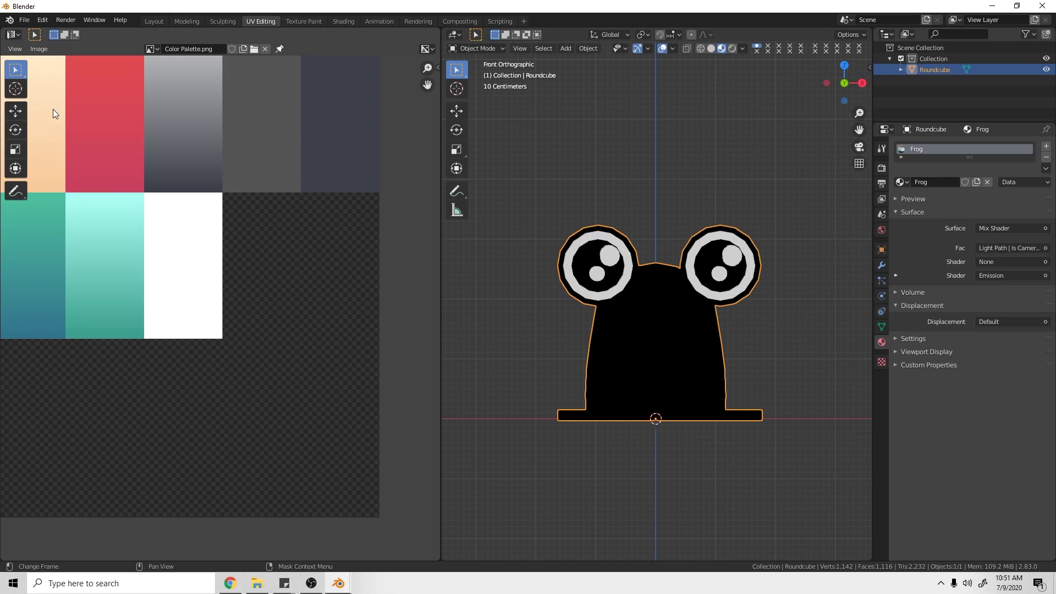
pyautogui.moveTo(172, 219); pyautogui.dragTo(200, 246, button='middle')
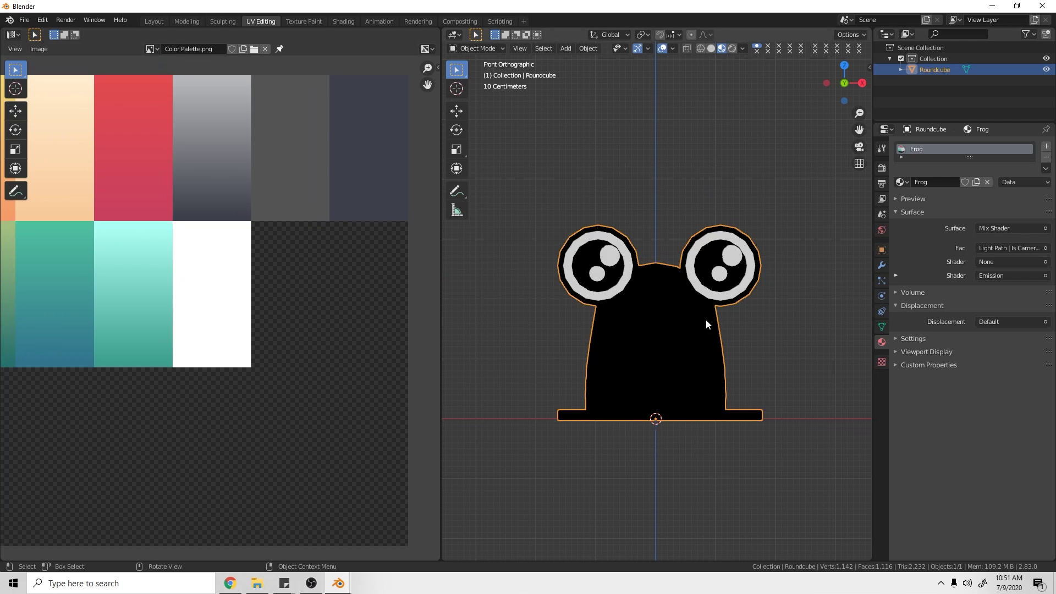
pyautogui.hotkey('ctrl', 'Tab')
pyautogui.click(770, 338)
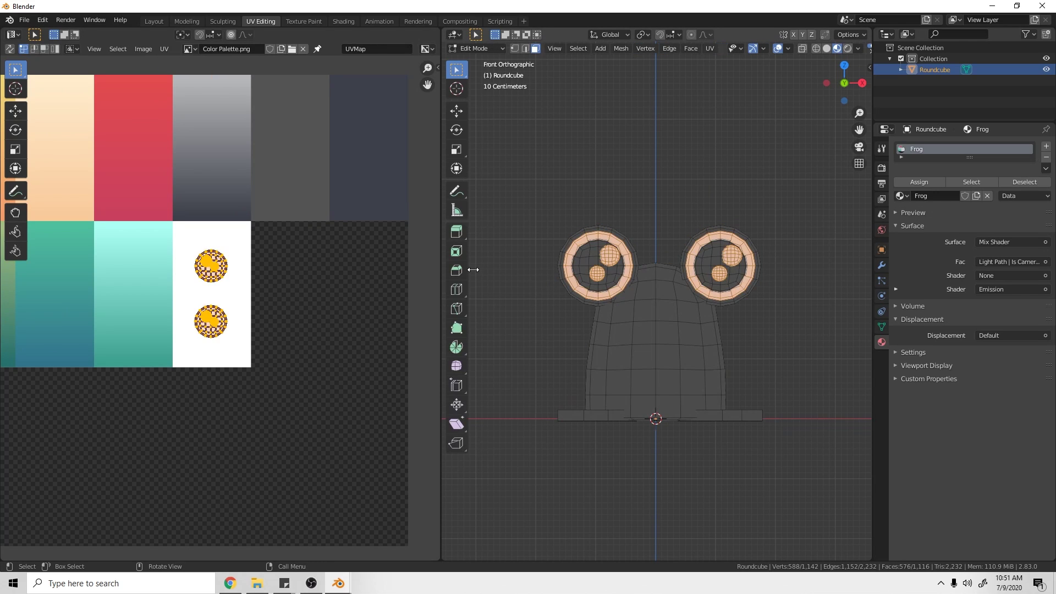
pyautogui.scroll(2, 631, 302)
pyautogui.hotkey('alt', 'a')
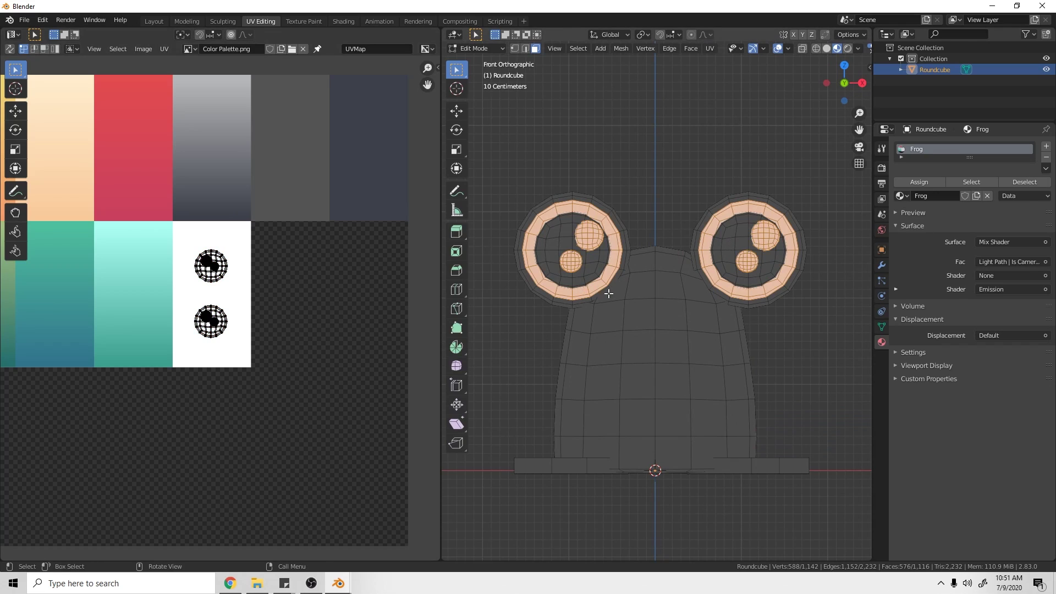
pyautogui.hotkey('alt', 'a')
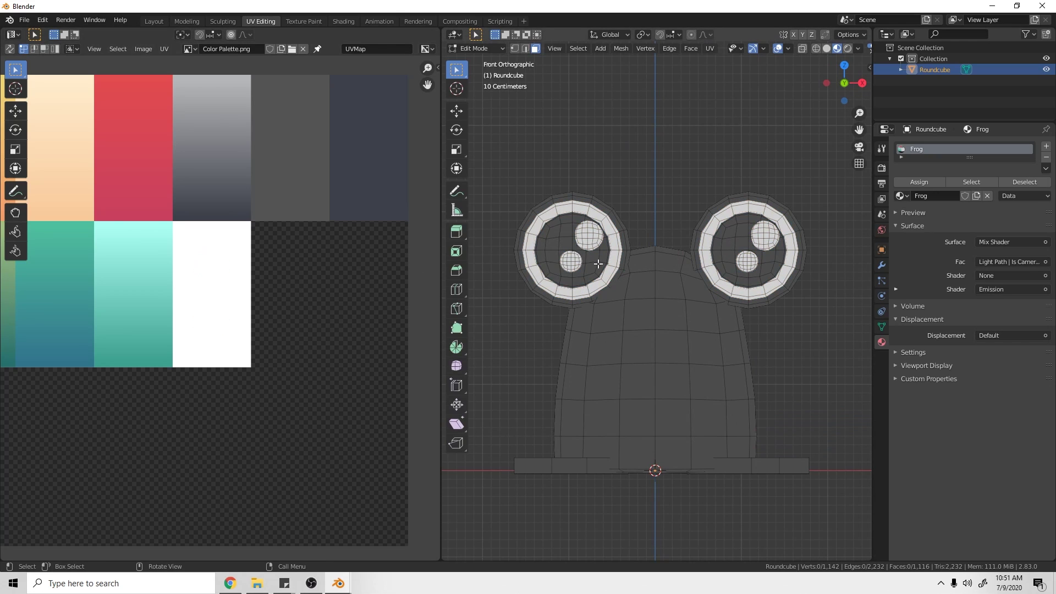
# Step: Select both dark pupil discs and rotate their UV islands so they stack vertically
pyautogui.press('l')
pyautogui.press('l')
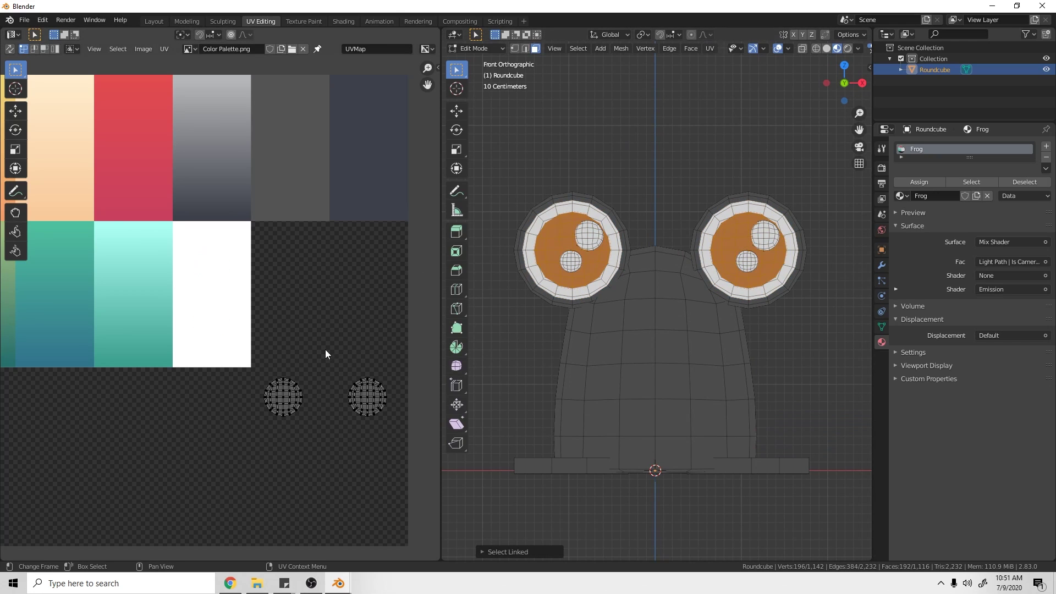
pyautogui.press('a')
pyautogui.press('Home')
pyautogui.press('r')
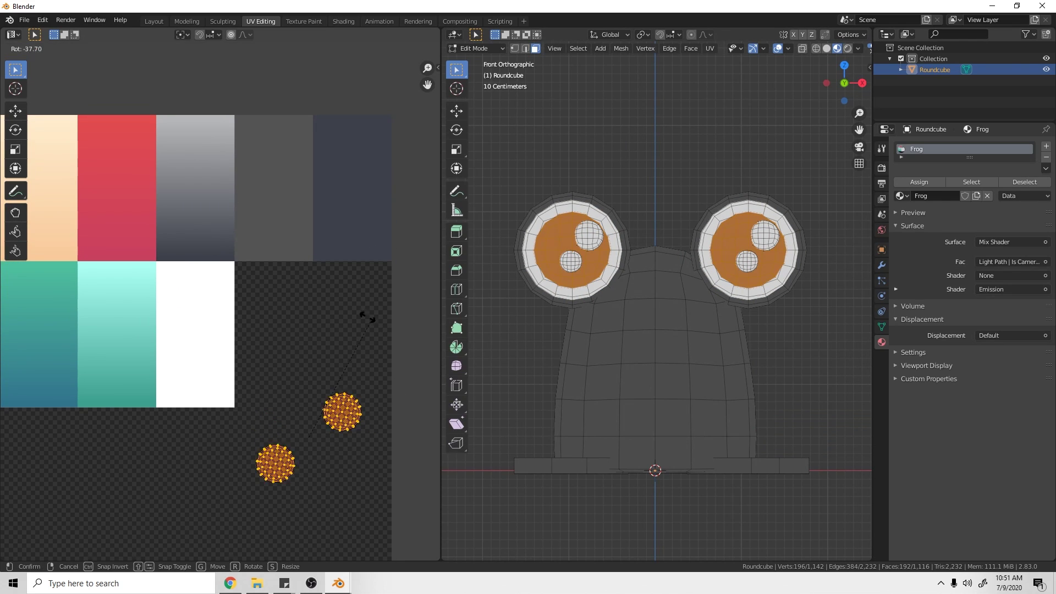
pyautogui.click(279, 301)
# Step: Place the pupils' UVs on the palette's dark navy swatch, shrink and rotate them to fit inside, and deselect the mesh
pyautogui.press('g')
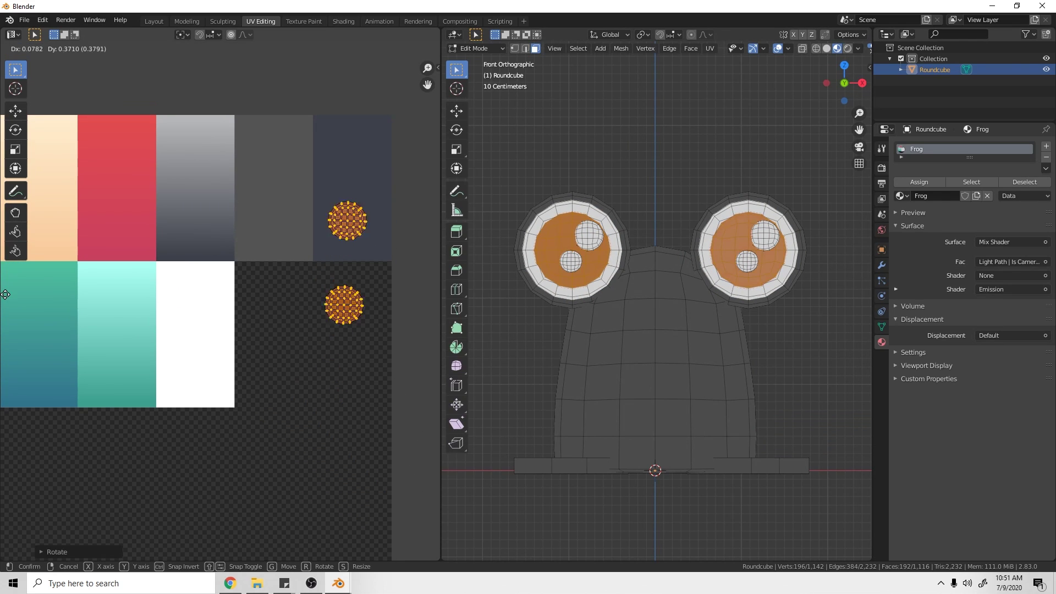
pyautogui.click(15, 286)
pyautogui.press('s')
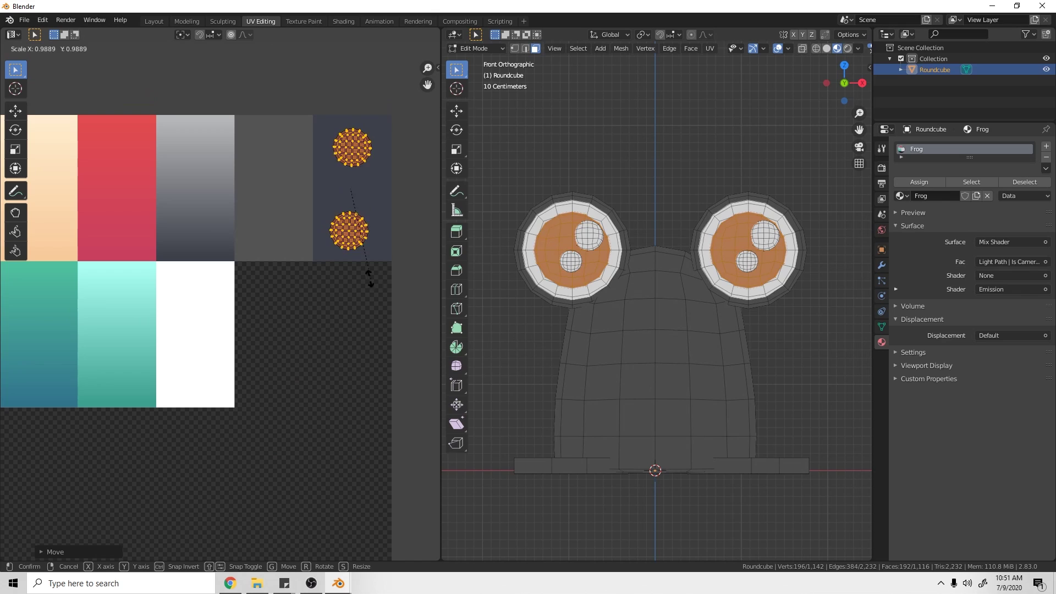
pyautogui.click(351, 267)
pyautogui.press('r')
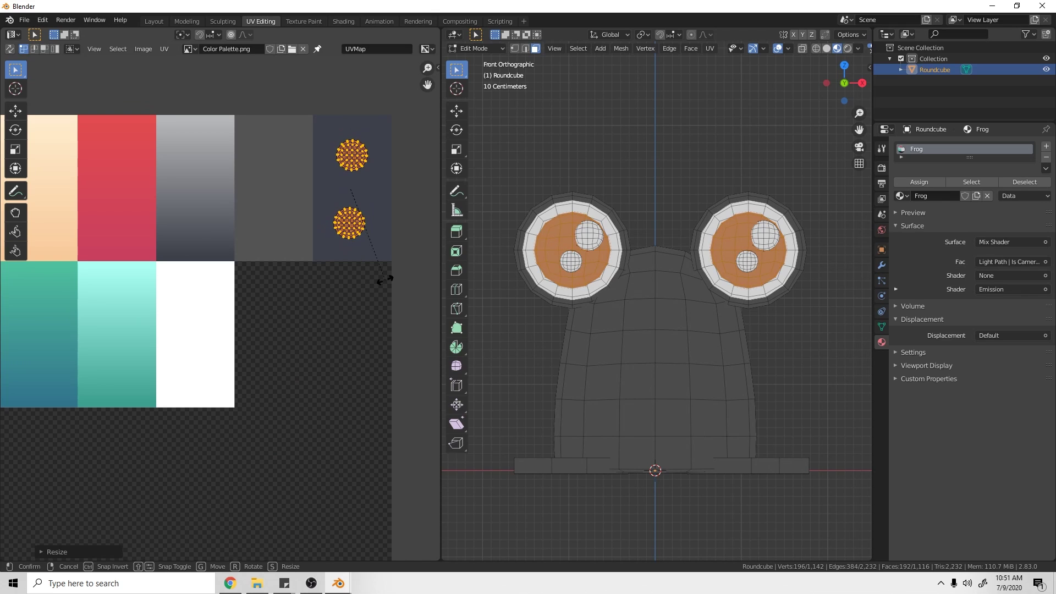
pyautogui.click(389, 278)
pyautogui.hotkey('alt', 'a')
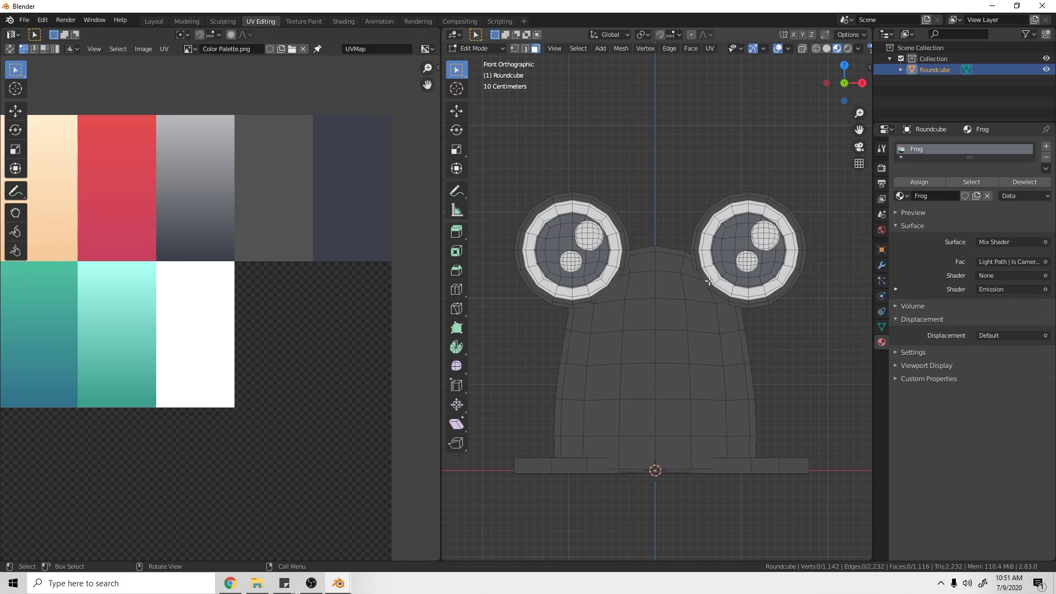
# Step: Select the frog's body, both feet and both outer eye spheres, leaving out the white rings, pupils and highlights
pyautogui.scroll(-1, 660, 286)
pyautogui.keyDown('shift'); pyautogui.moveTo(601, 301); pyautogui.dragTo(643, 285, button='middle'); pyautogui.keyUp('shift')
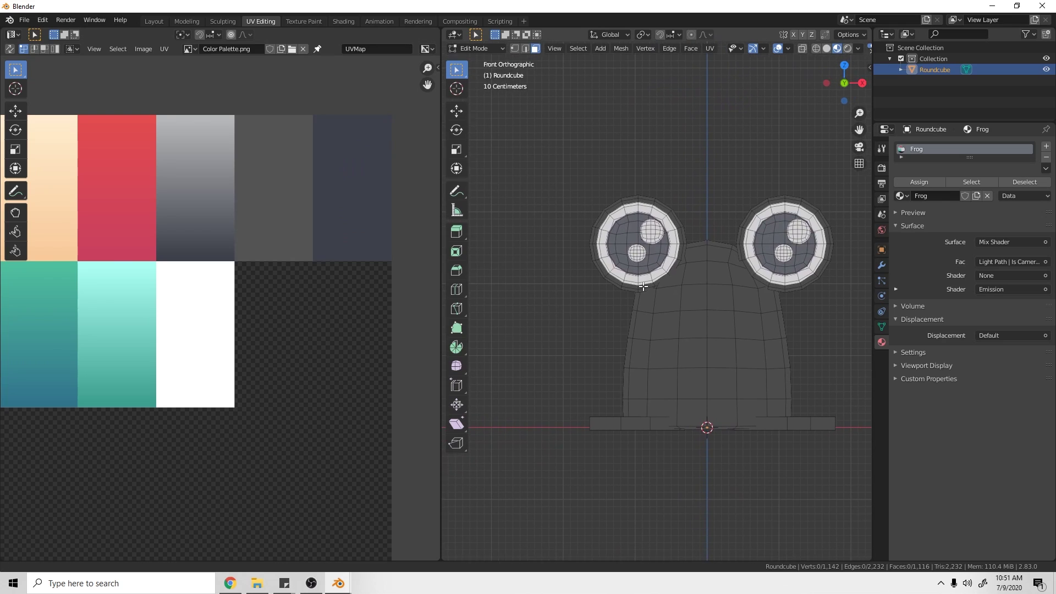
pyautogui.keyDown('shift'); pyautogui.moveTo(700, 330); pyautogui.dragTo(729, 318, button='middle'); pyautogui.keyUp('shift')
pyautogui.scroll(-2, 168, 338)
pyautogui.moveTo(168, 338); pyautogui.dragTo(236, 339, button='middle')
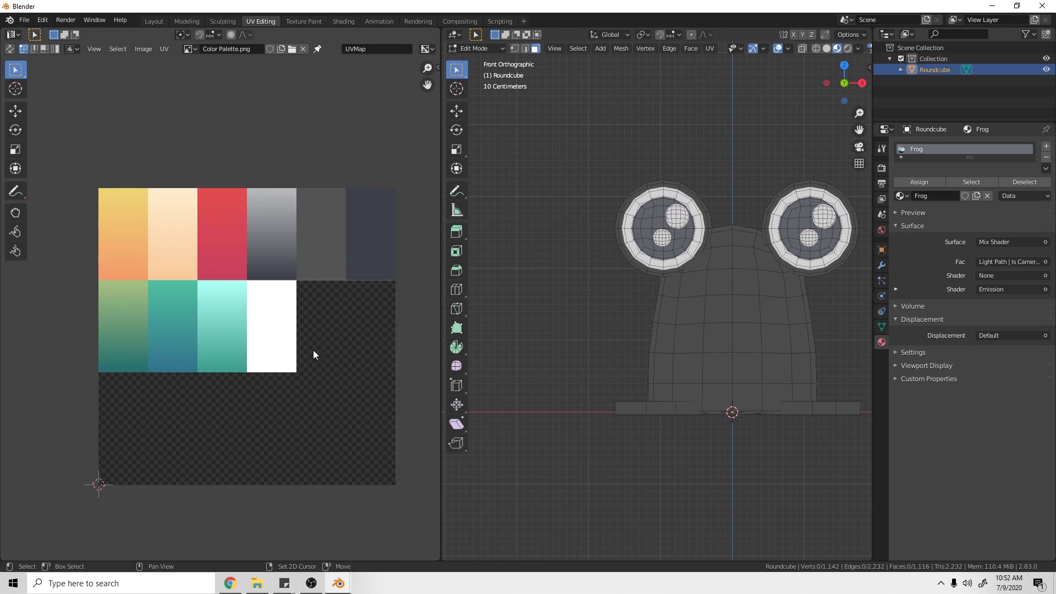
pyautogui.moveTo(312, 350); pyautogui.dragTo(282, 334, button='middle')
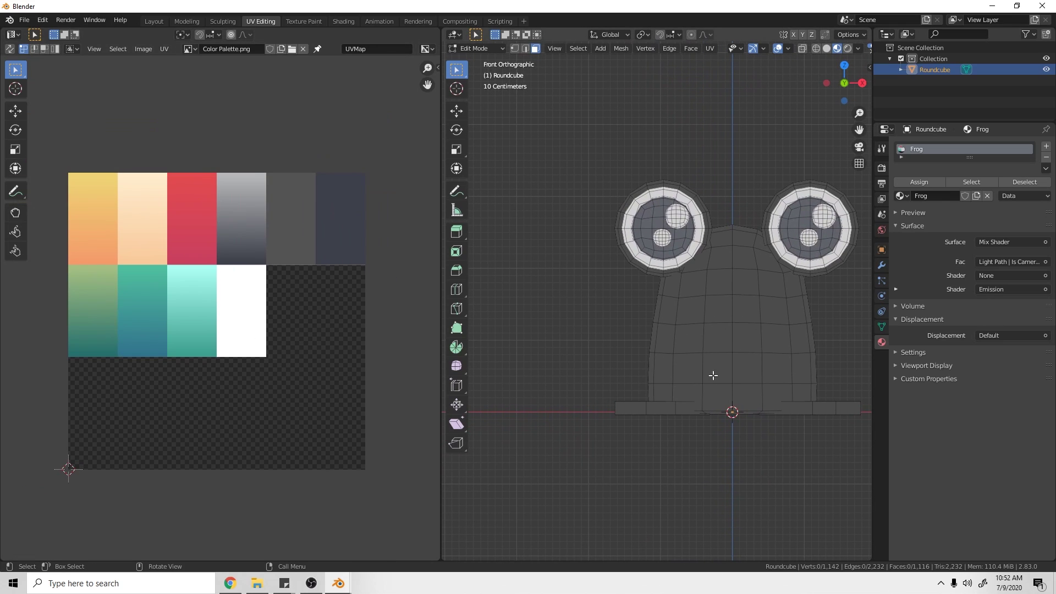
pyautogui.click(747, 356)
pyautogui.hotkey('ctrl', 'l')
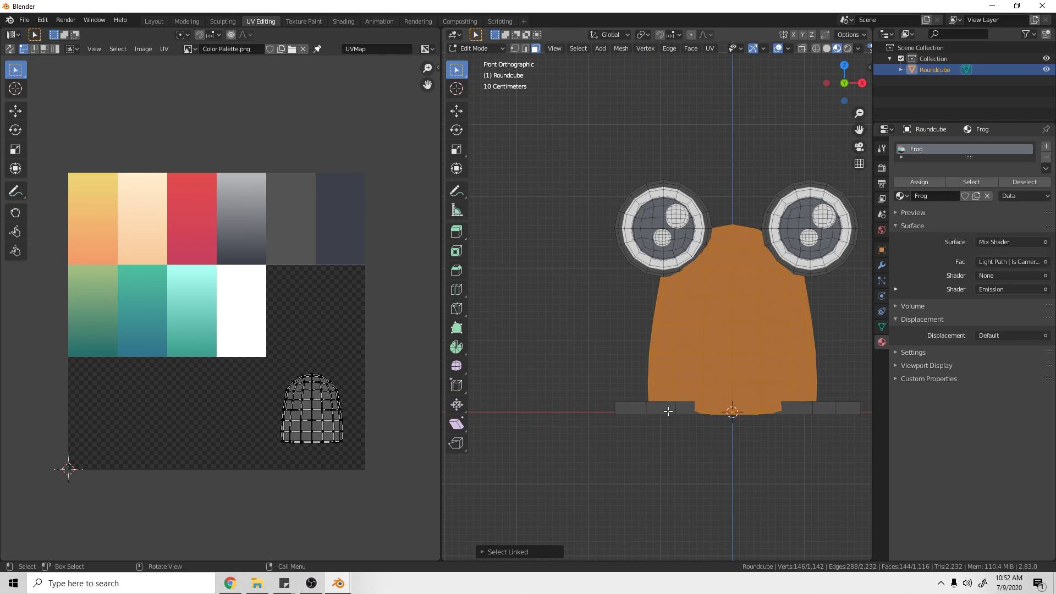
pyautogui.press('l')
pyautogui.press('l')
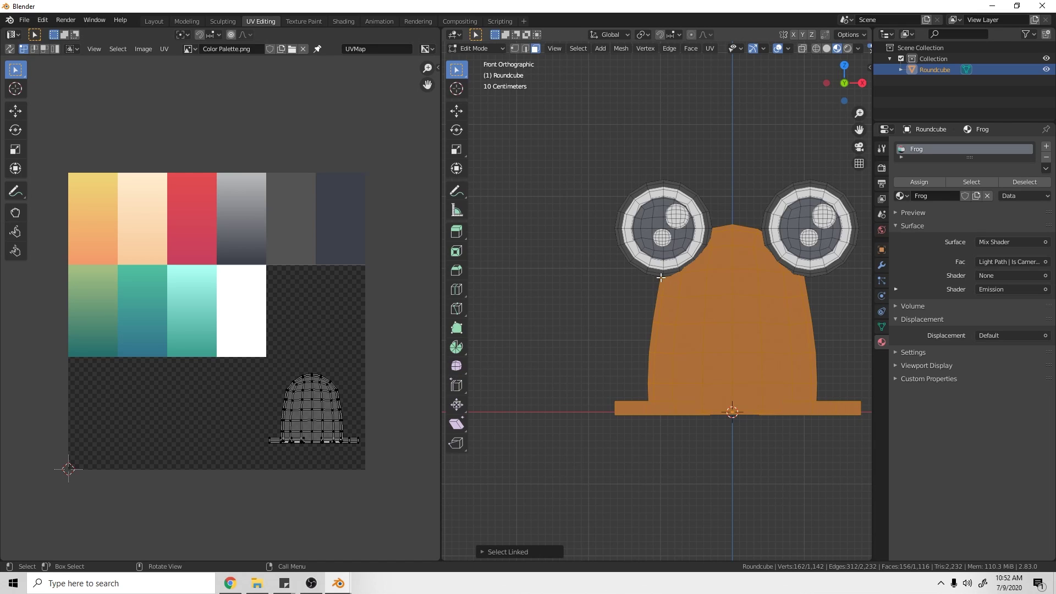
pyautogui.press('l')
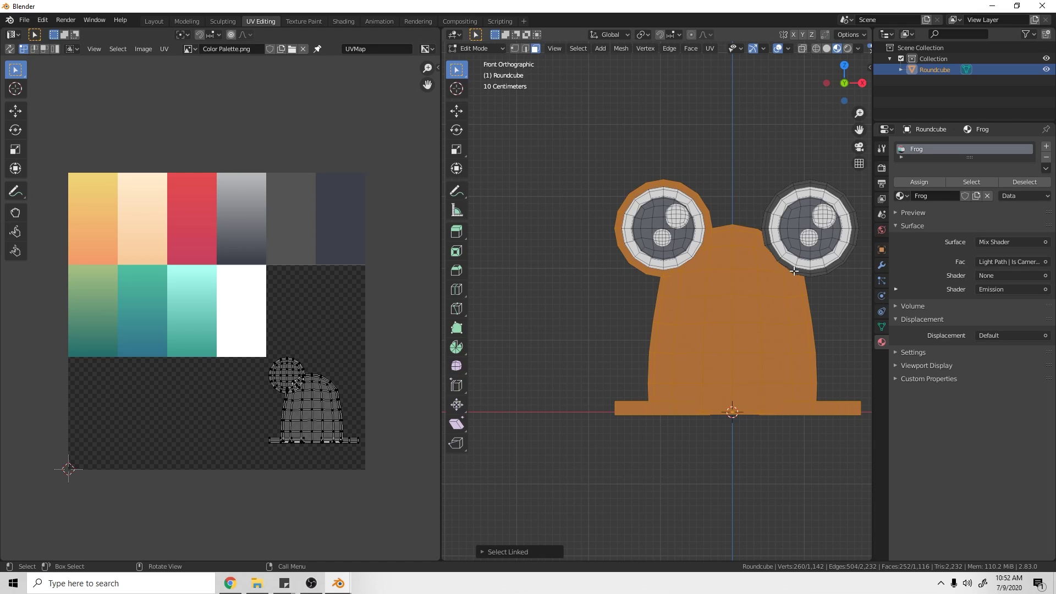
pyautogui.press('l')
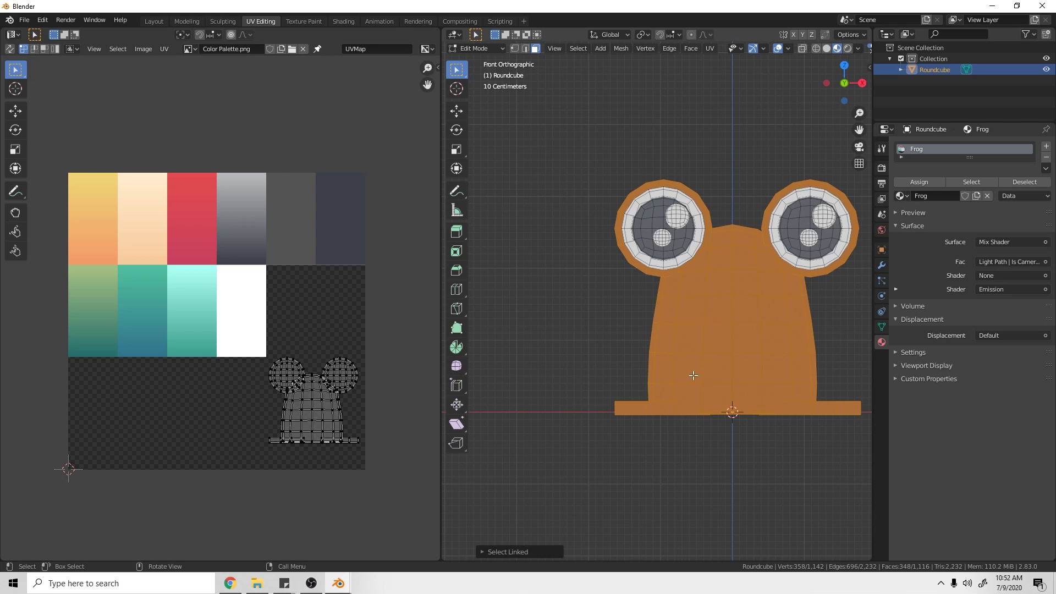
pyautogui.keyDown('shift'); pyautogui.moveTo(693, 376); pyautogui.dragTo(645, 364, button='middle'); pyautogui.keyUp('shift')
# Step: Narrow the selected body, feet and eye sphere UVs along X and move them onto the palette's white swatch
pyautogui.press('a')
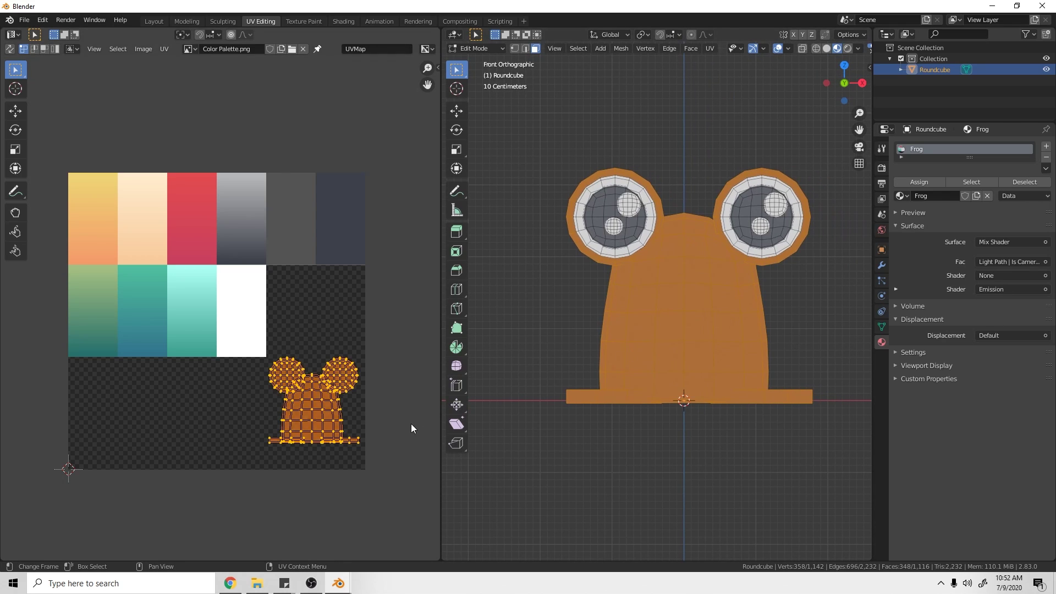
pyautogui.press('s')
pyautogui.press('x')
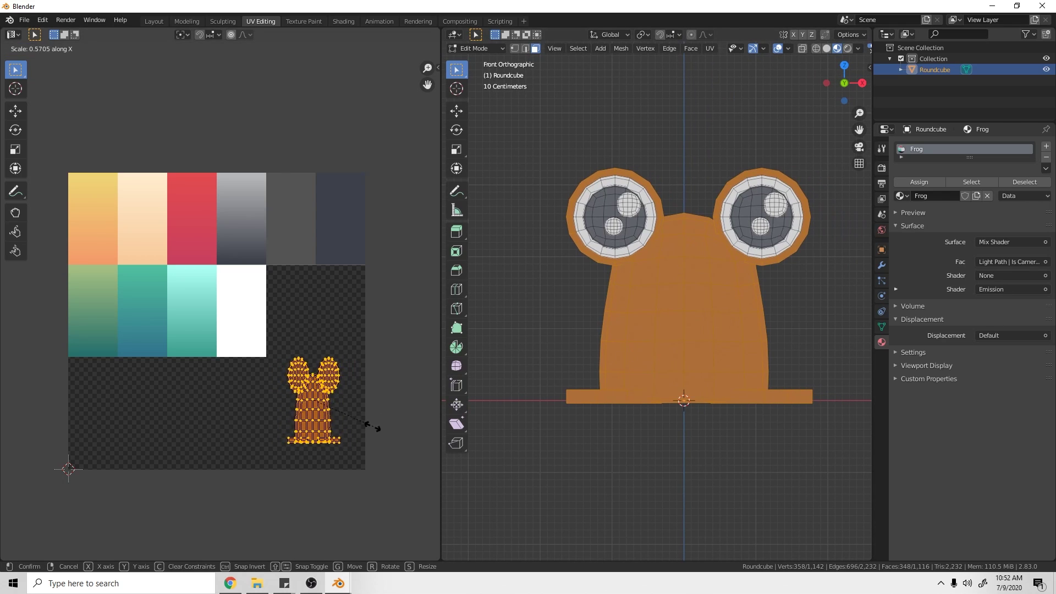
pyautogui.click(352, 427)
pyautogui.press('g')
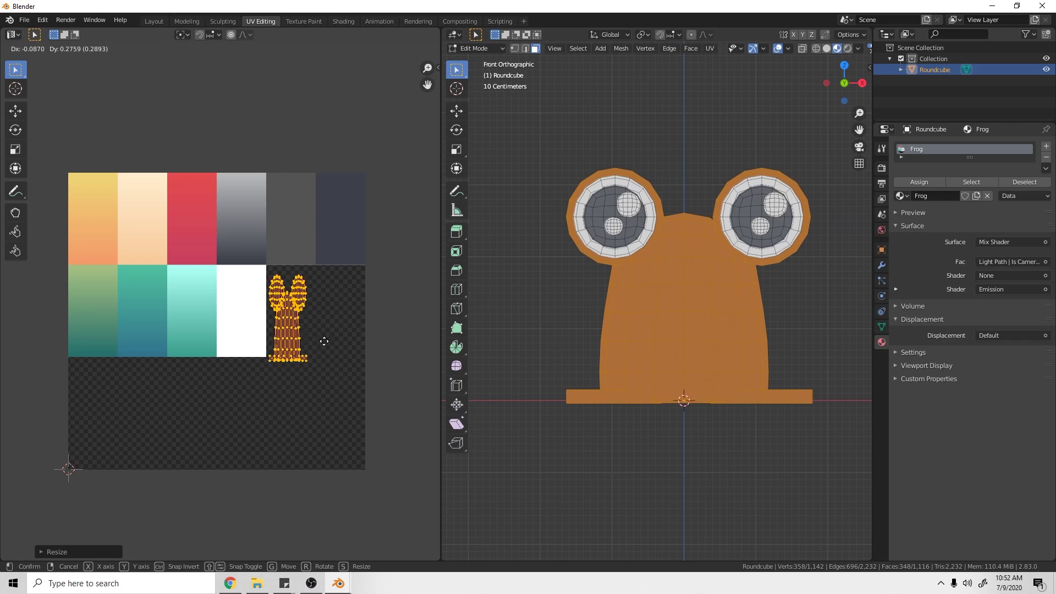
pyautogui.click(283, 347)
# Step: Narrow these UVs further along X, move them onto the olive-to-teal green gradient swatch, and deselect the mesh
pyautogui.press('s')
pyautogui.press('x')
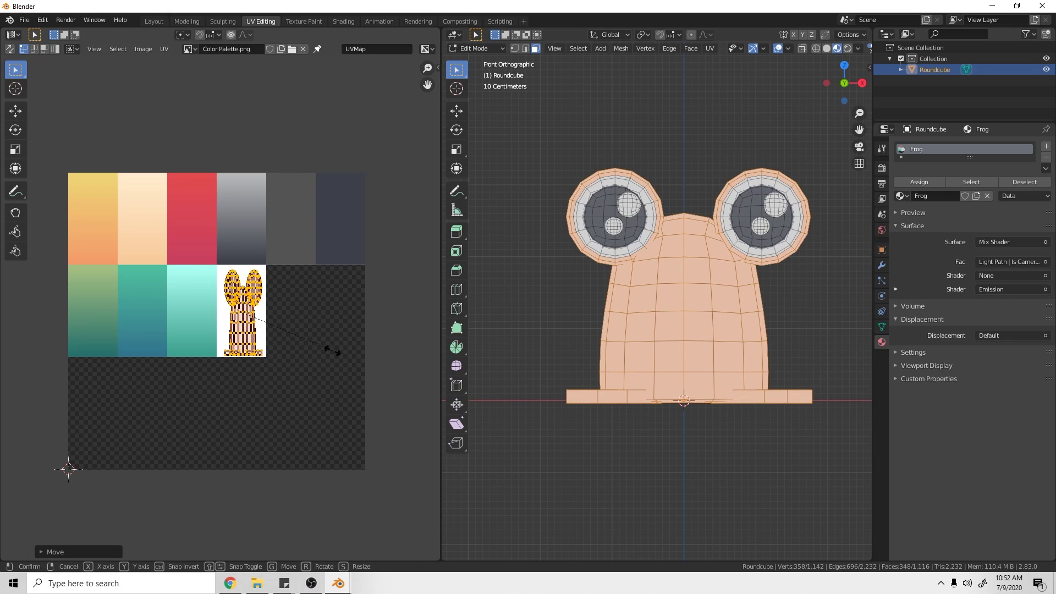
pyautogui.click(302, 349)
pyautogui.moveTo(302, 349); pyautogui.dragTo(326, 358, button='middle')
pyautogui.scroll(1, 286, 371)
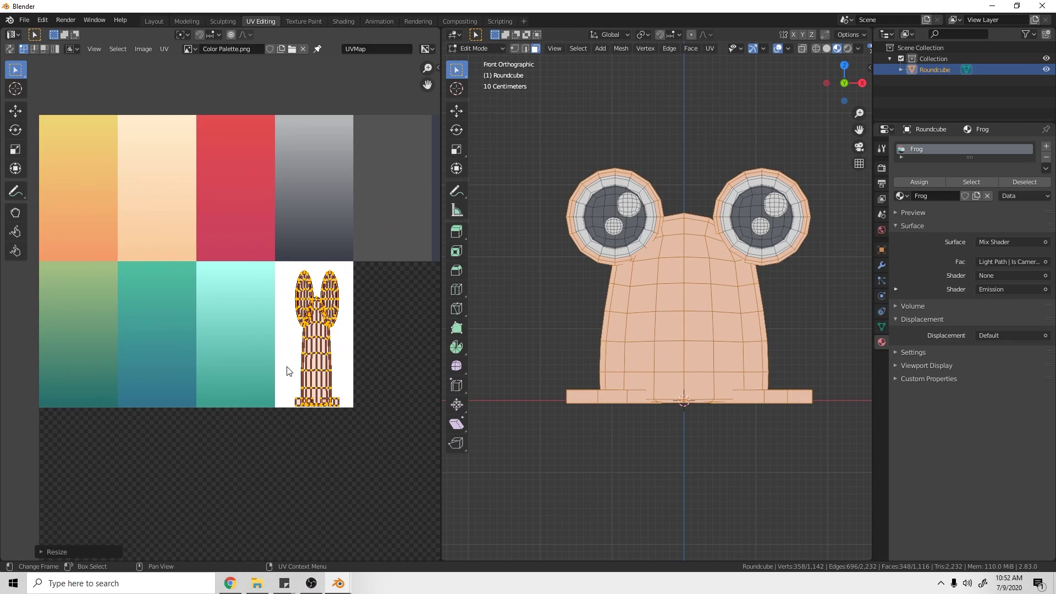
pyautogui.press('g')
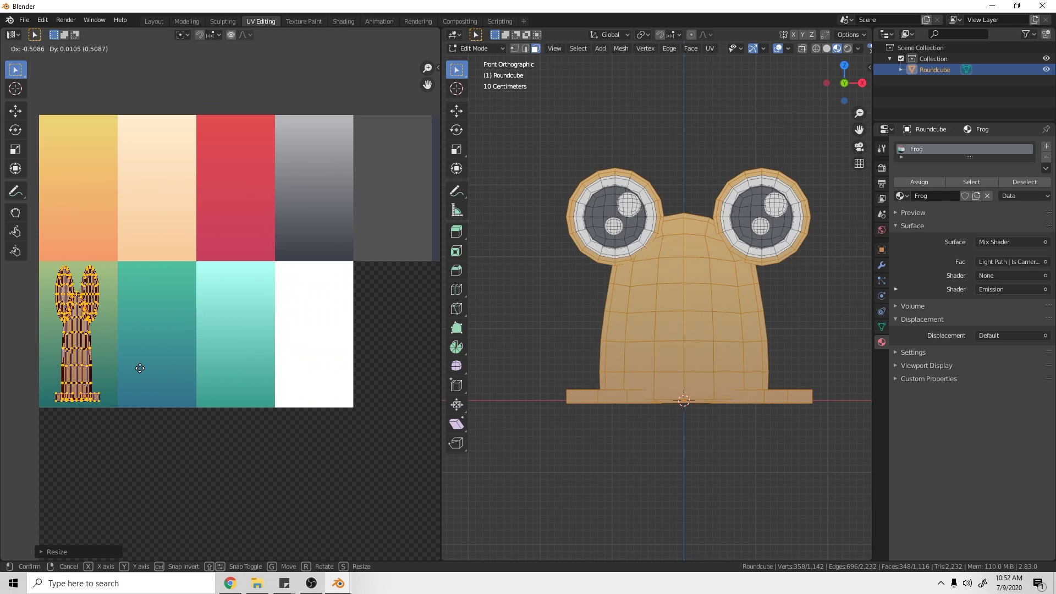
pyautogui.click(138, 365)
pyautogui.click(817, 413)
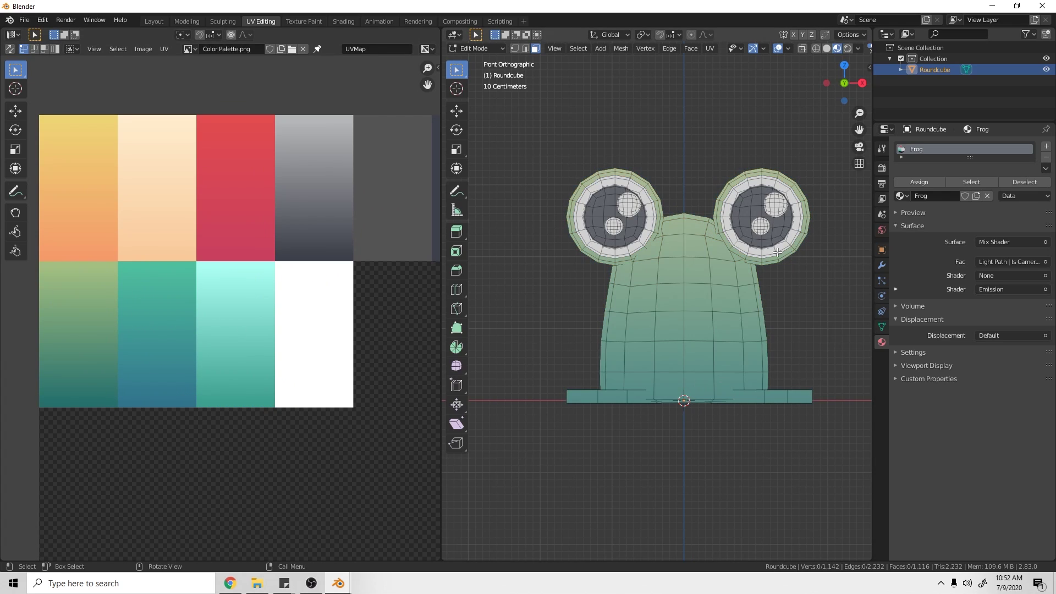
# Step: Try stretching only the body's UVs along Y past the ends of the green gradient swatch, and undo it
pyautogui.keyDown('shift'); pyautogui.moveTo(791, 289); pyautogui.dragTo(779, 293, button='middle'); pyautogui.keyUp('shift')
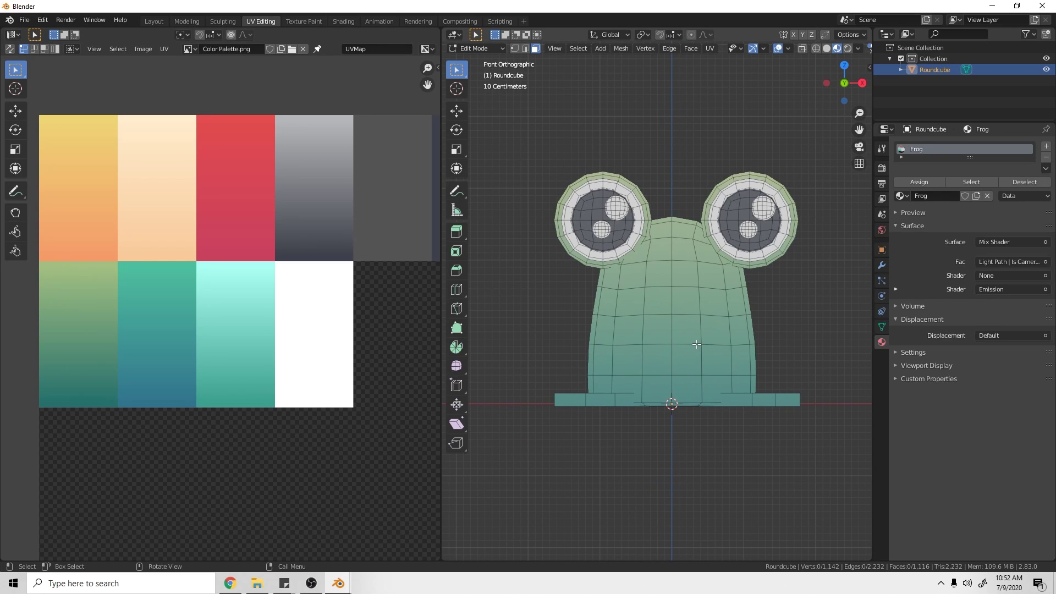
pyautogui.press('l')
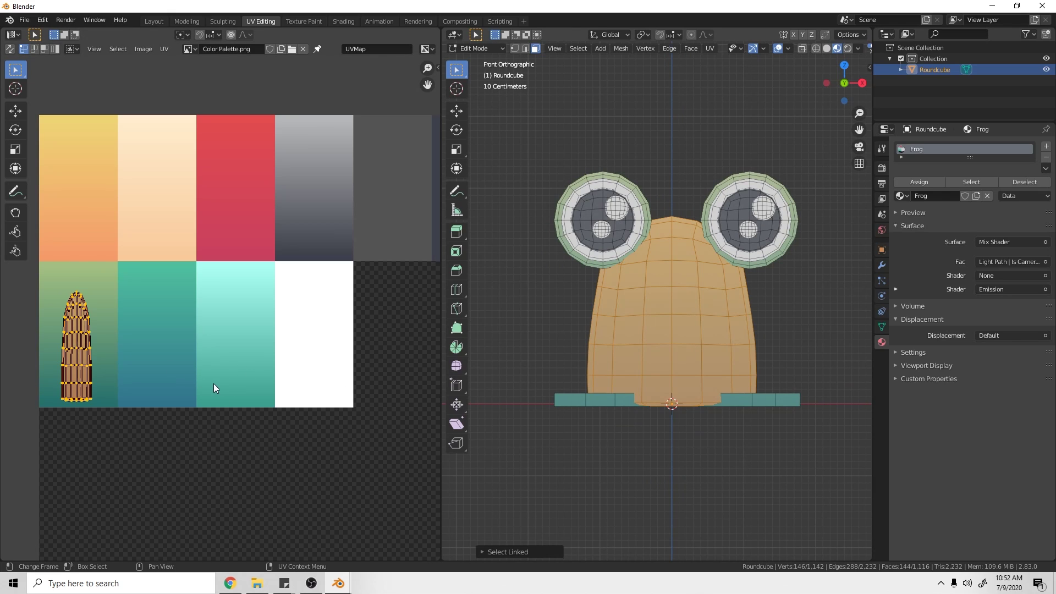
pyautogui.press('s')
pyautogui.press('y')
pyautogui.click(314, 399)
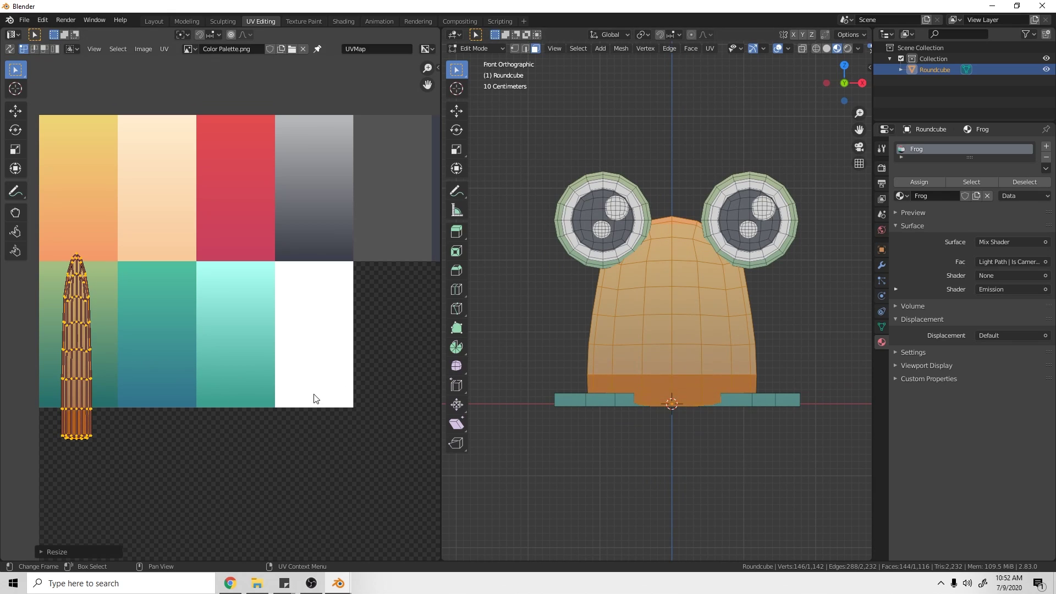
pyautogui.hotkey('ctrl', 'z')
# Step: Try stretching the body's UVs along Y and moving them down to span the full height of the green gradient
pyautogui.press('s')
pyautogui.press('y')
pyautogui.click(282, 369)
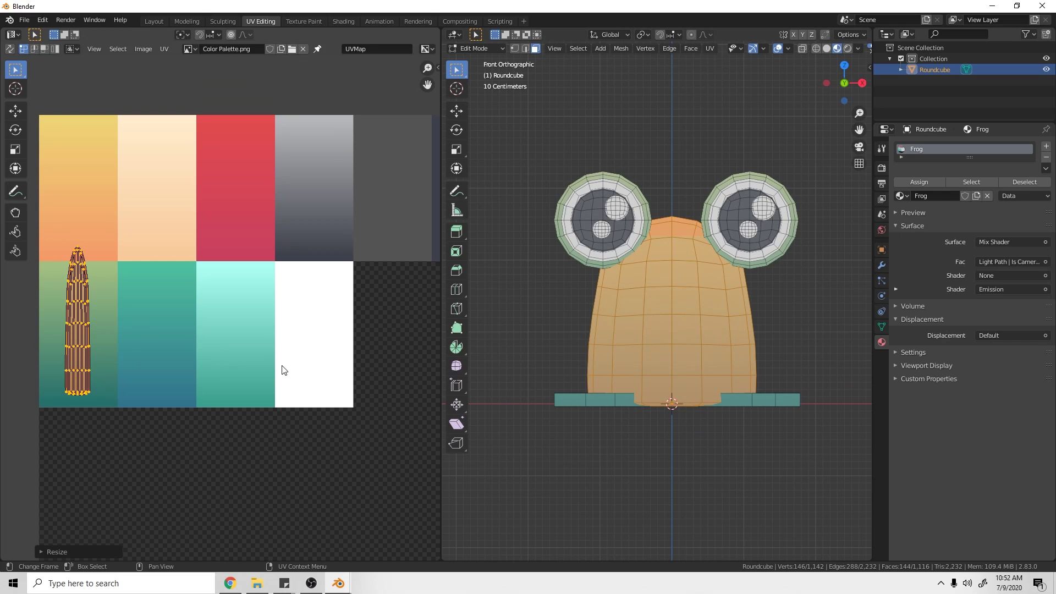
pyautogui.press('g')
pyautogui.click(280, 379)
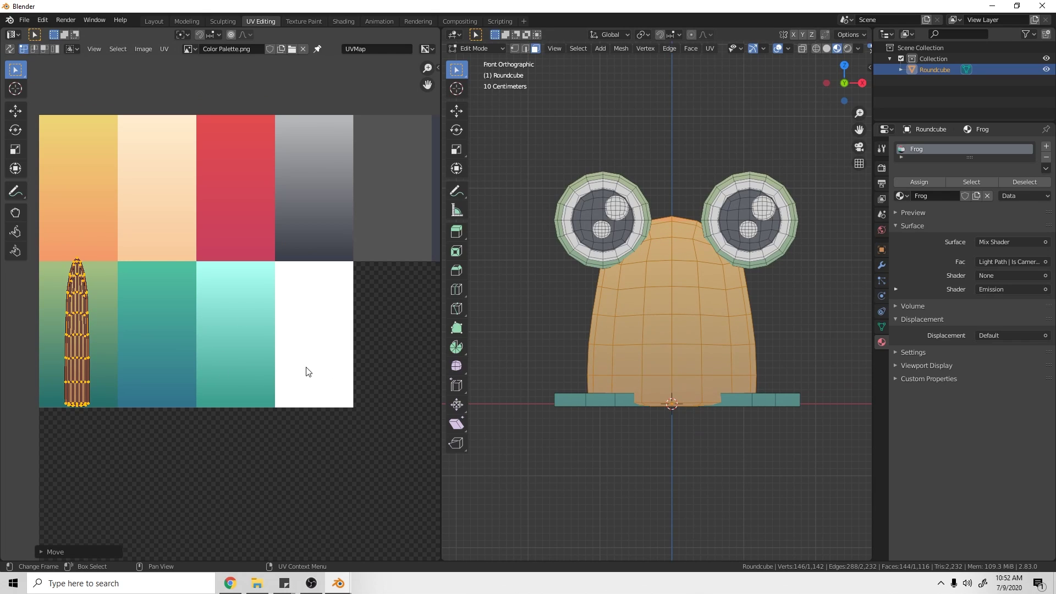
# Step: Try squashing the body's UVs along Y and shifting them within the green gradient, and undo the body's UV changes
pyautogui.press('s')
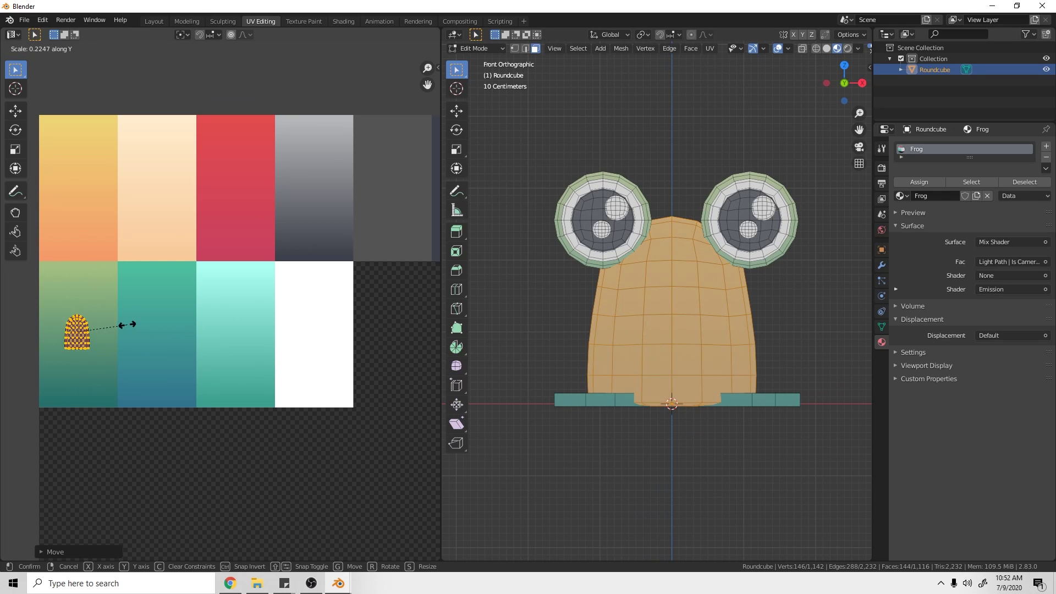
pyautogui.click(127, 325)
pyautogui.press('g')
pyautogui.click(129, 375)
pyautogui.hotkey('alt', 'a')
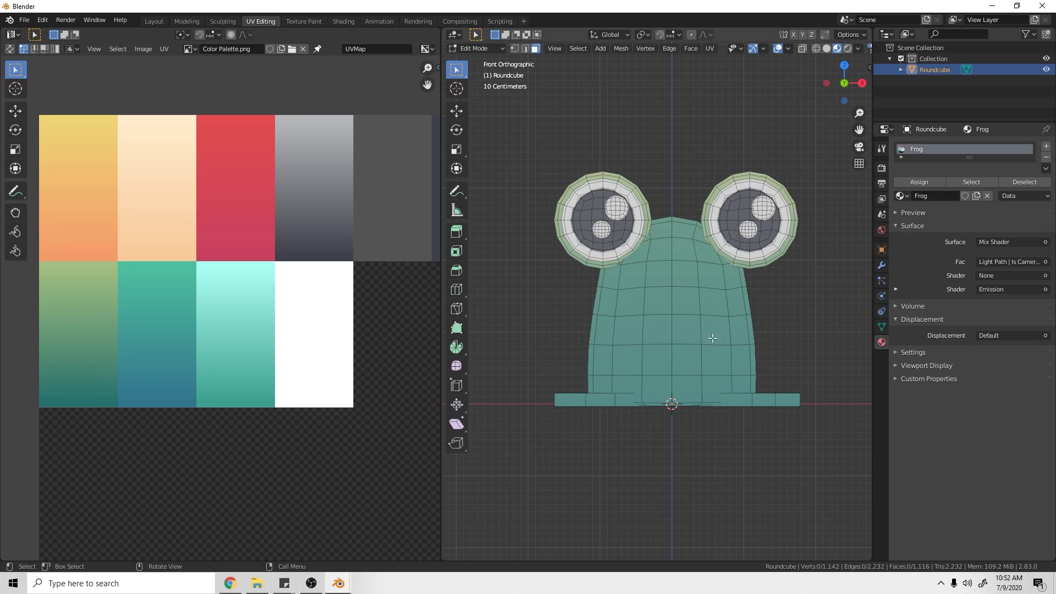
pyautogui.press('l')
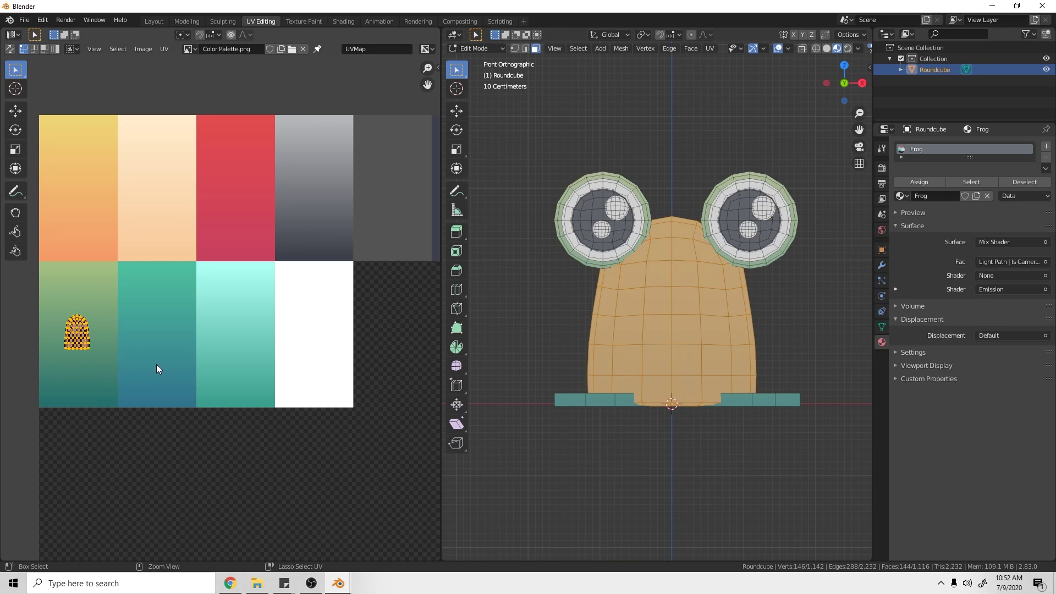
pyautogui.hotkey('ctrl', 'v')
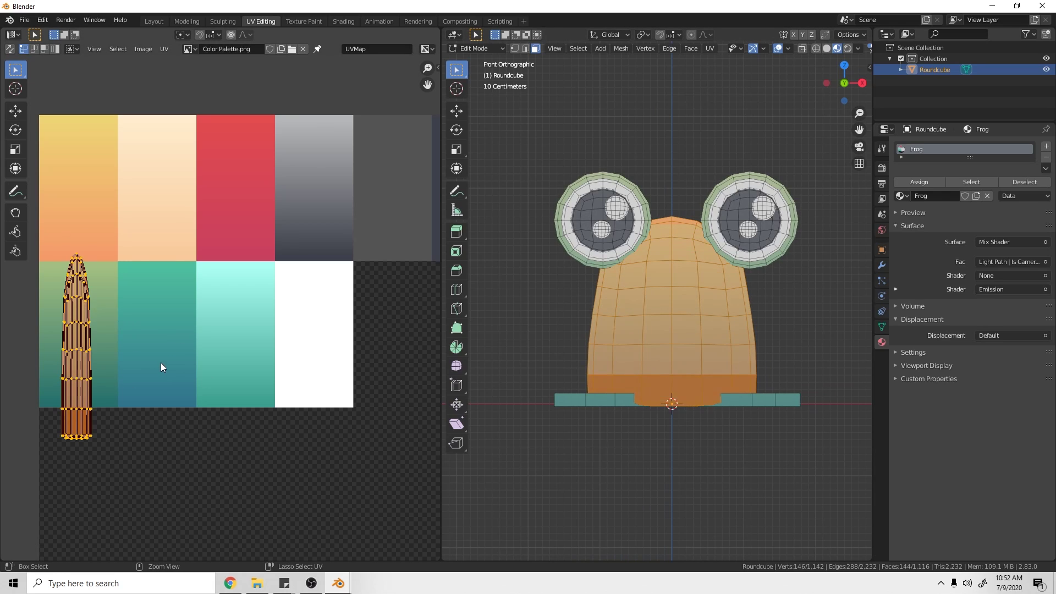
# Step: Stretch the body's UVs slightly along Y, adjust their position on the green gradient, deselect all, and return to Object Mode
pyautogui.press('s')
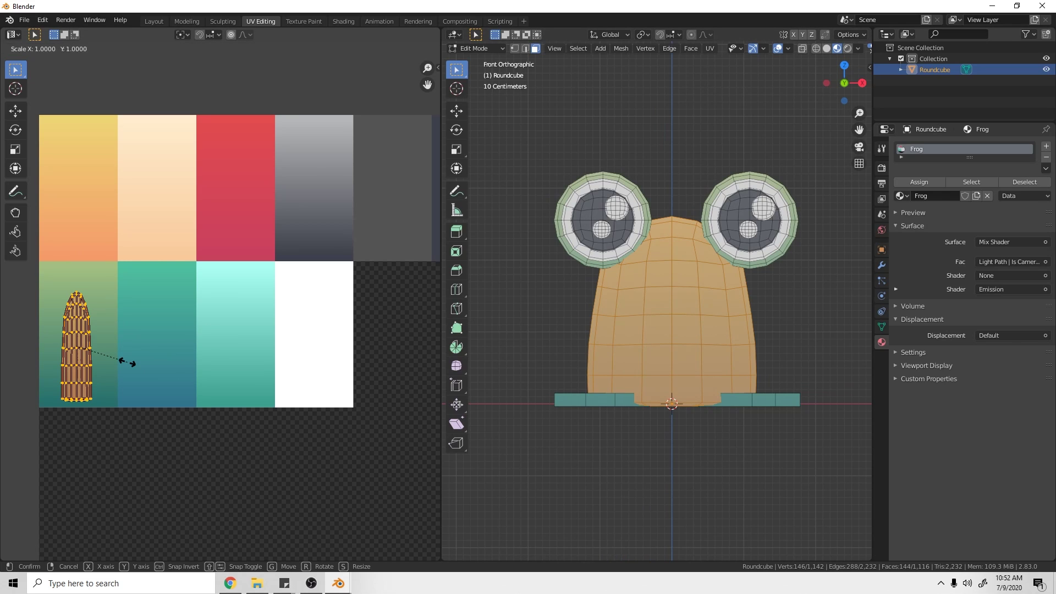
pyautogui.click(132, 364)
pyautogui.press('g')
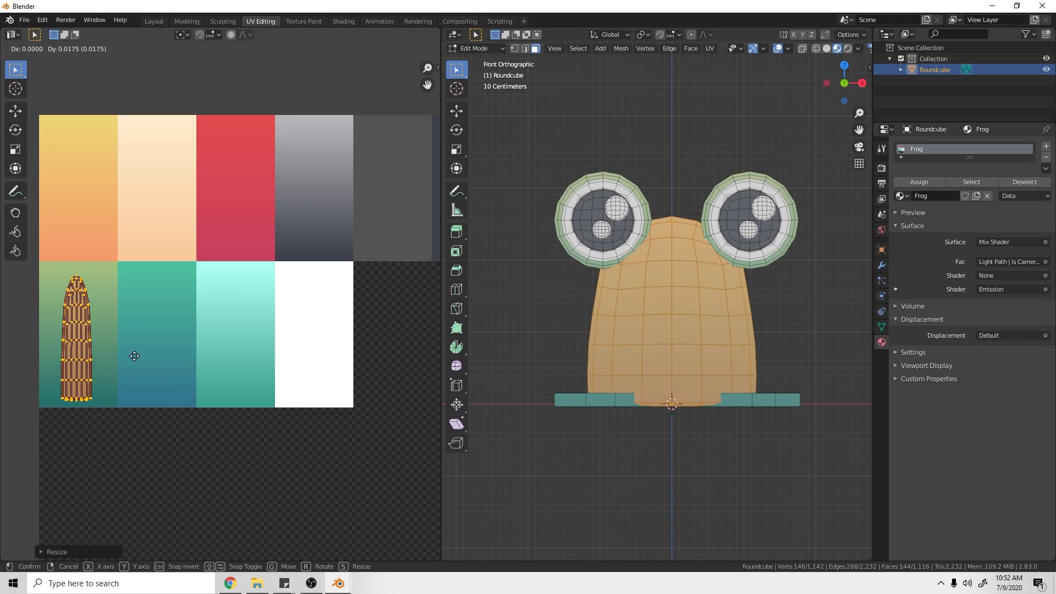
pyautogui.click(136, 358)
pyautogui.hotkey('alt', 'a')
pyautogui.press('Tab')
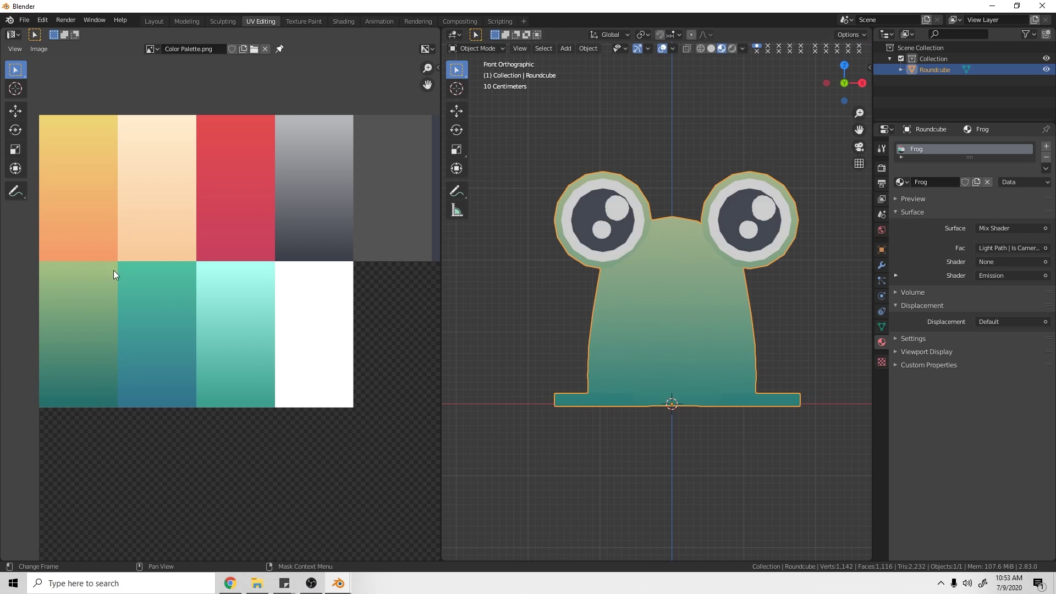
# Step: Examine the colored frog from an angled perspective and from the front
pyautogui.moveTo(698, 381); pyautogui.dragTo(707, 355, button='middle')
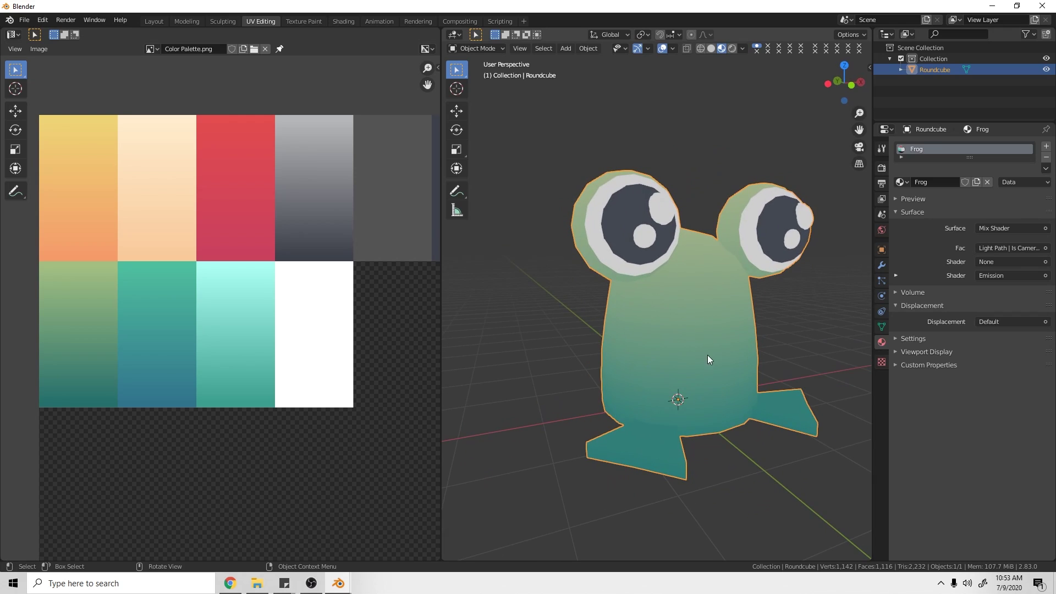
pyautogui.press('KP_1')
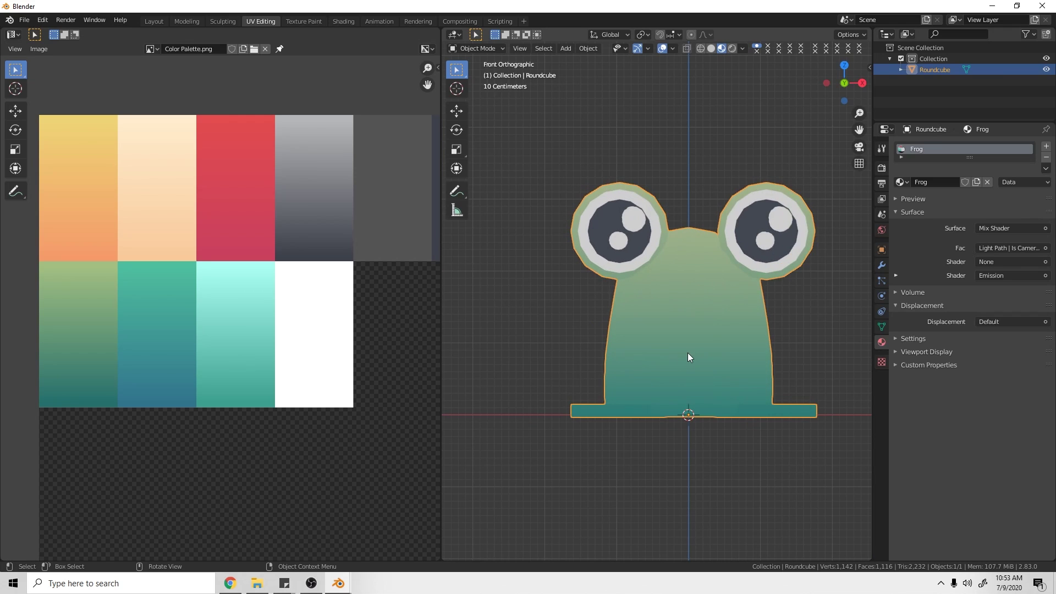
pyautogui.hotkey('alt', 'a')
pyautogui.moveTo(671, 373)
pyautogui.mouseDown(button='middle')
pyautogui.moveTo(680, 387)
pyautogui.moveTo(665, 379)
pyautogui.mouseUp(button='middle')
pyautogui.press('KP_1')
pyautogui.click(678, 369)
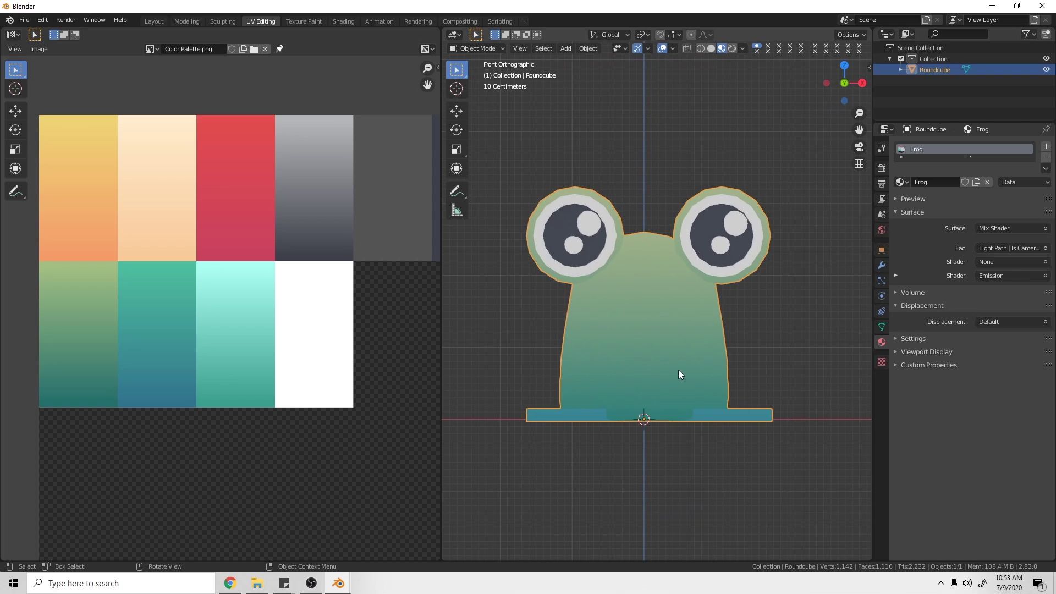
# Step: Enter Edit Mode and isolate the frog's body by hiding the eyes and feet
pyautogui.hotkey('ctrl', 'Tab')
pyautogui.click(758, 349)
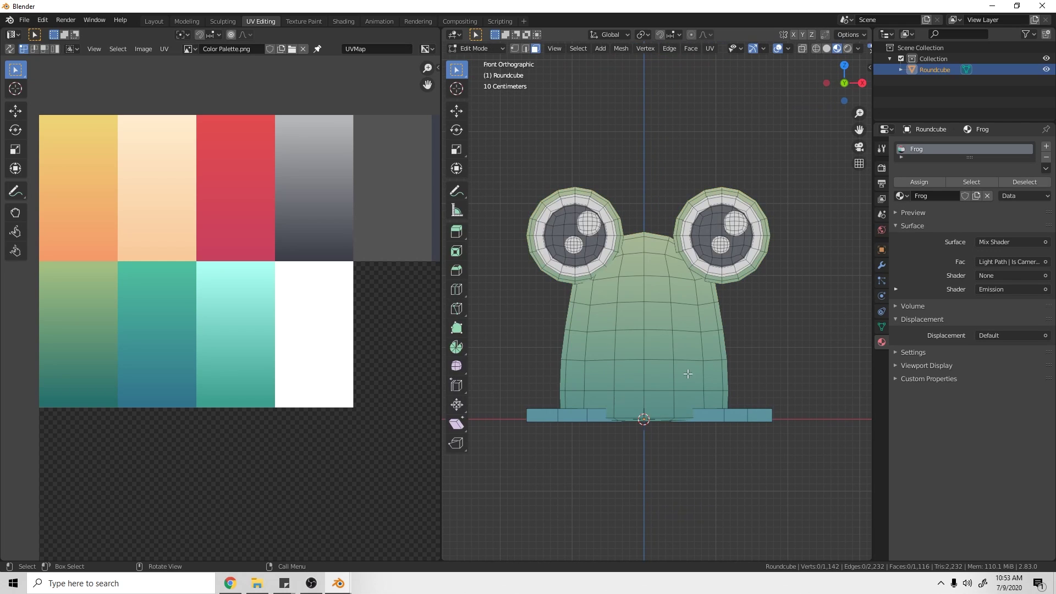
pyautogui.keyDown('shift'); pyautogui.moveTo(663, 405); pyautogui.dragTo(658, 375, button='middle'); pyautogui.keyUp('shift')
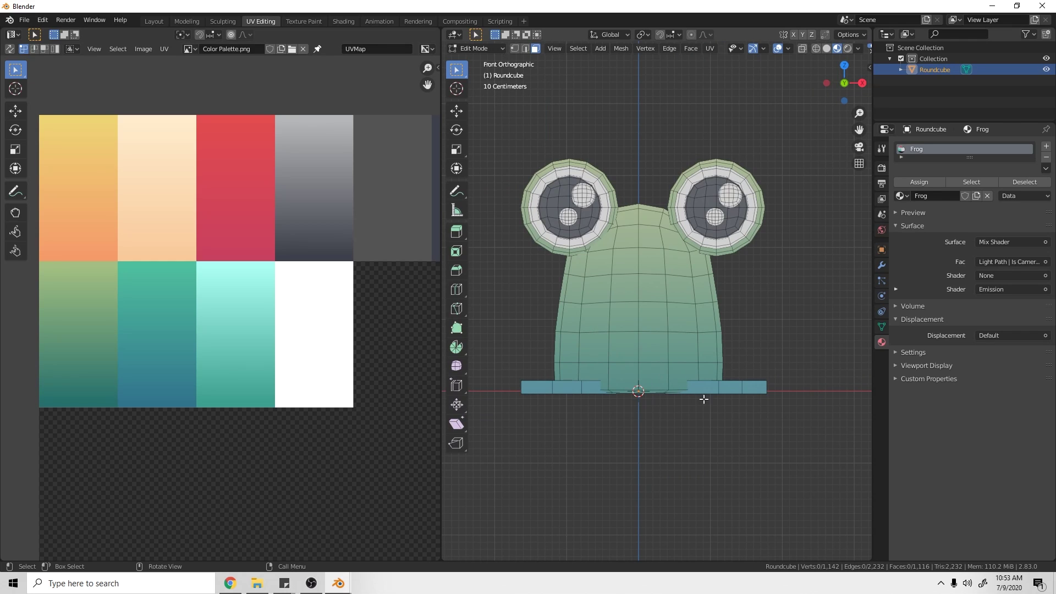
pyautogui.press('l')
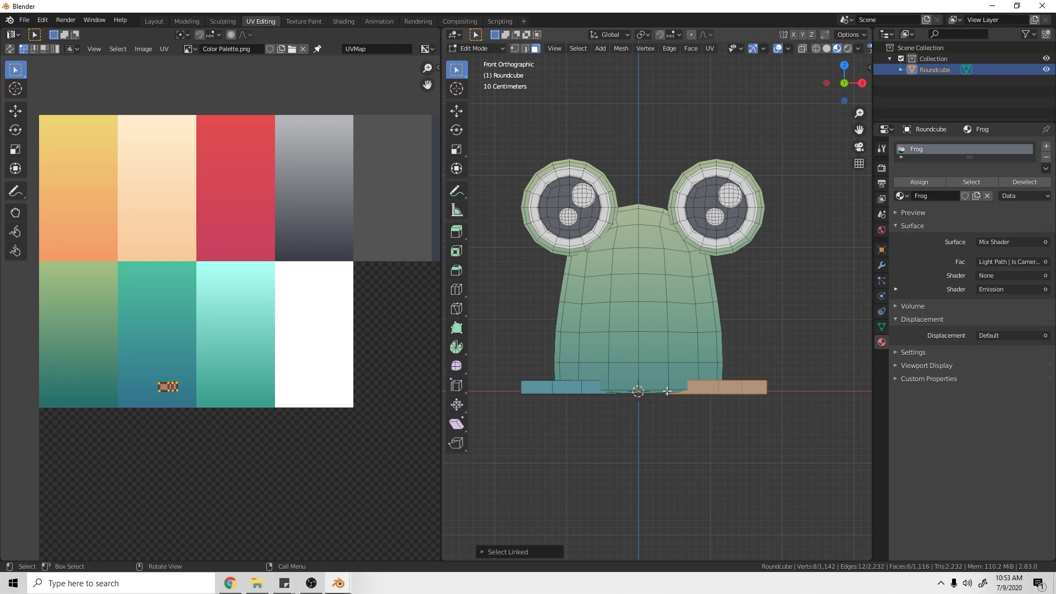
pyautogui.hotkey('ctrl', 'z')
pyautogui.press('l')
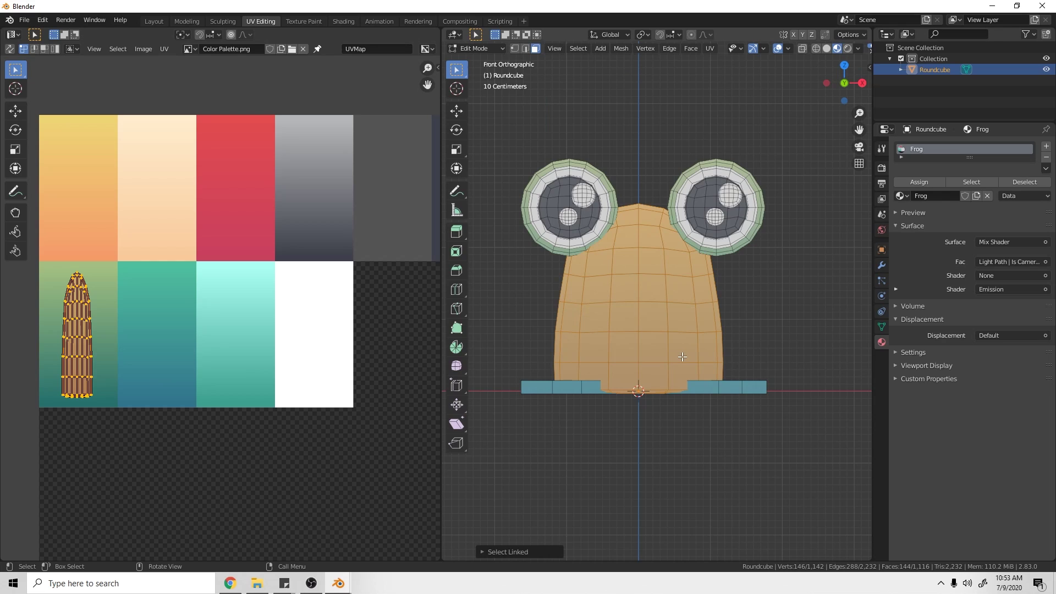
pyautogui.hotkey('ctrl', 'i')
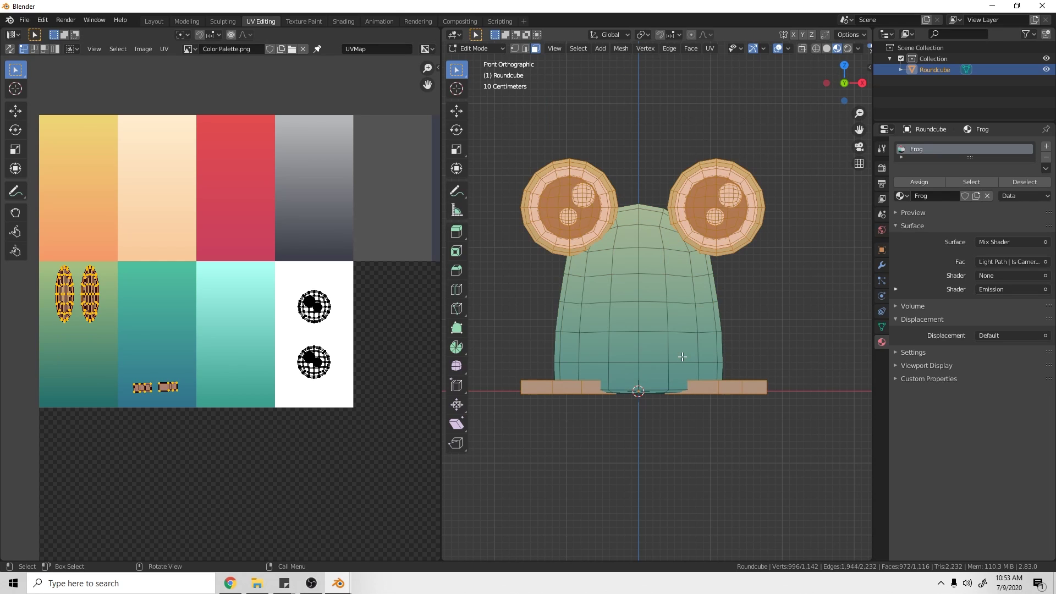
pyautogui.press('h')
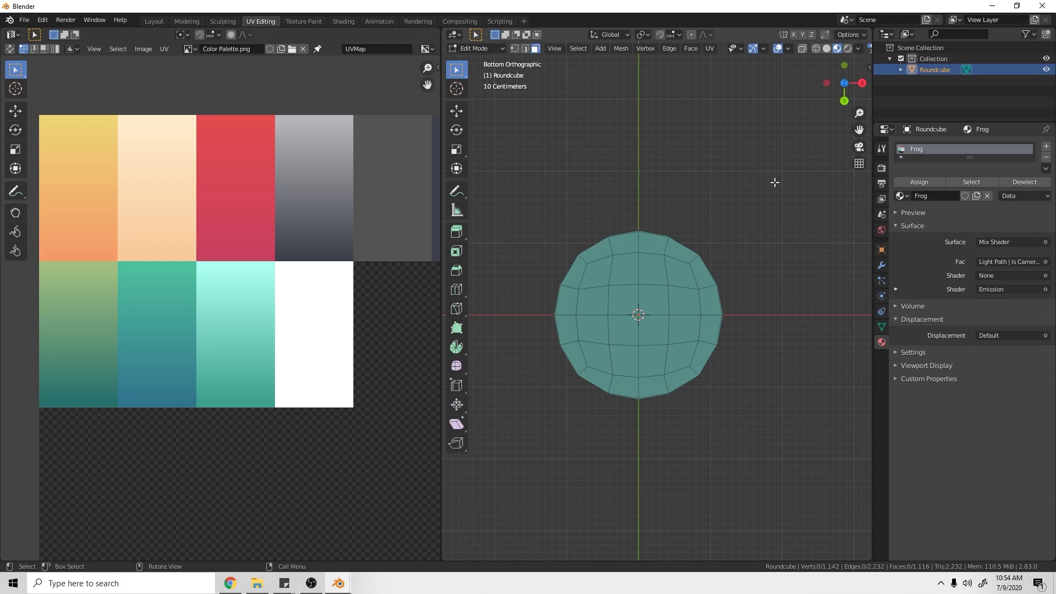
# Step: Select the faces on the body's underside, leaving the lowest ring of side faces out of the selection
pyautogui.moveTo(540, 214); pyautogui.dragTo(747, 427)
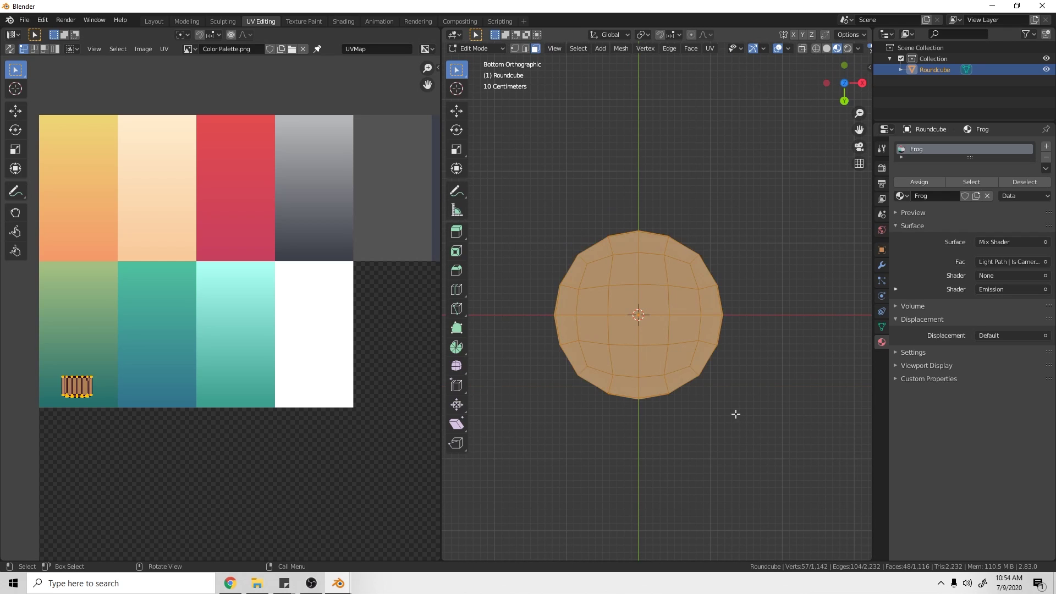
pyautogui.press('KP_7')
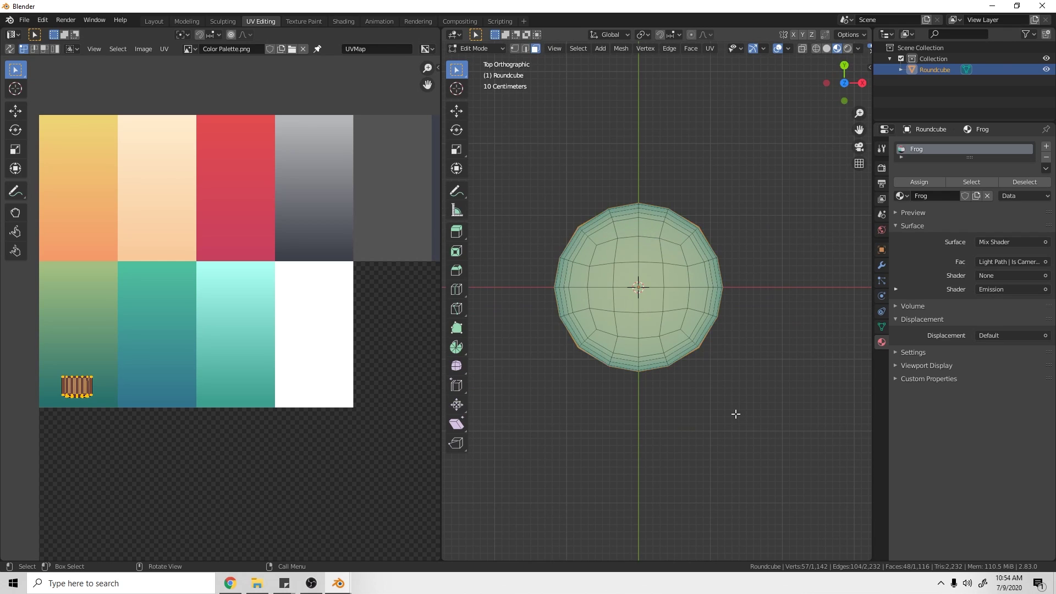
pyautogui.press('KP_1')
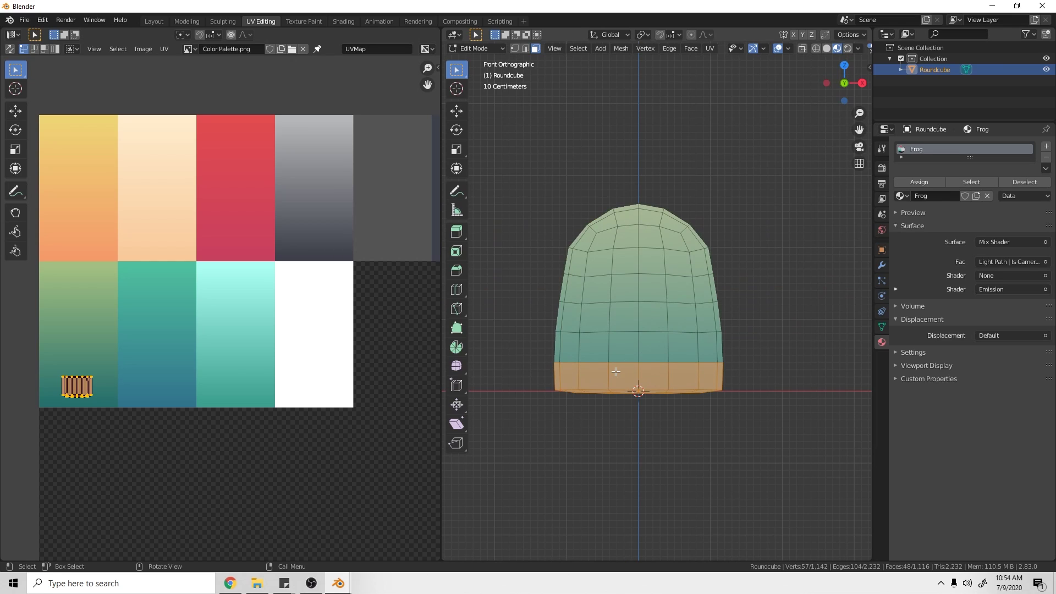
pyautogui.press('z')
pyautogui.click(579, 370)
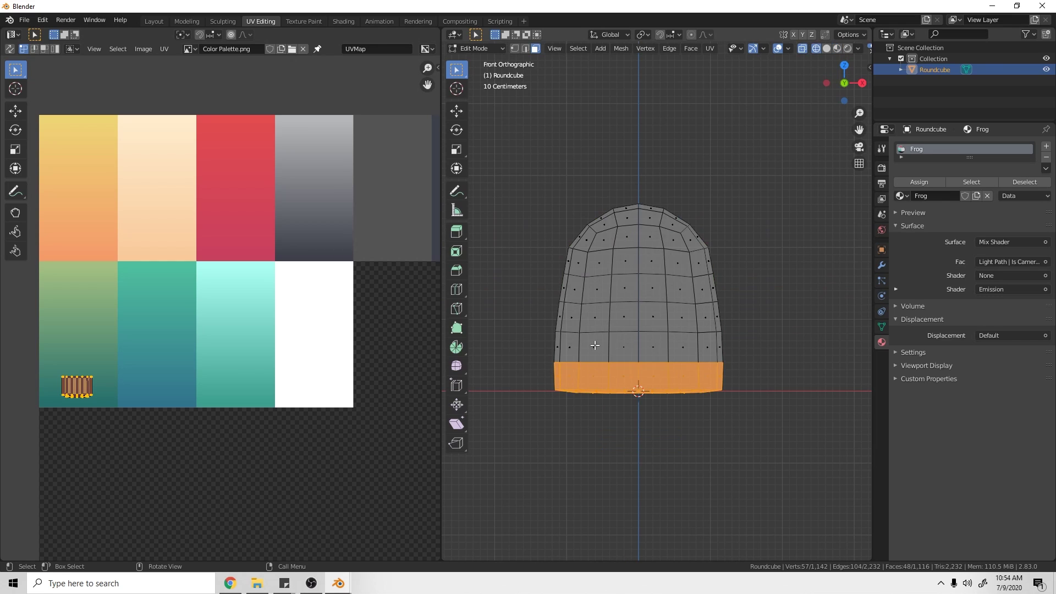
pyautogui.press('c')
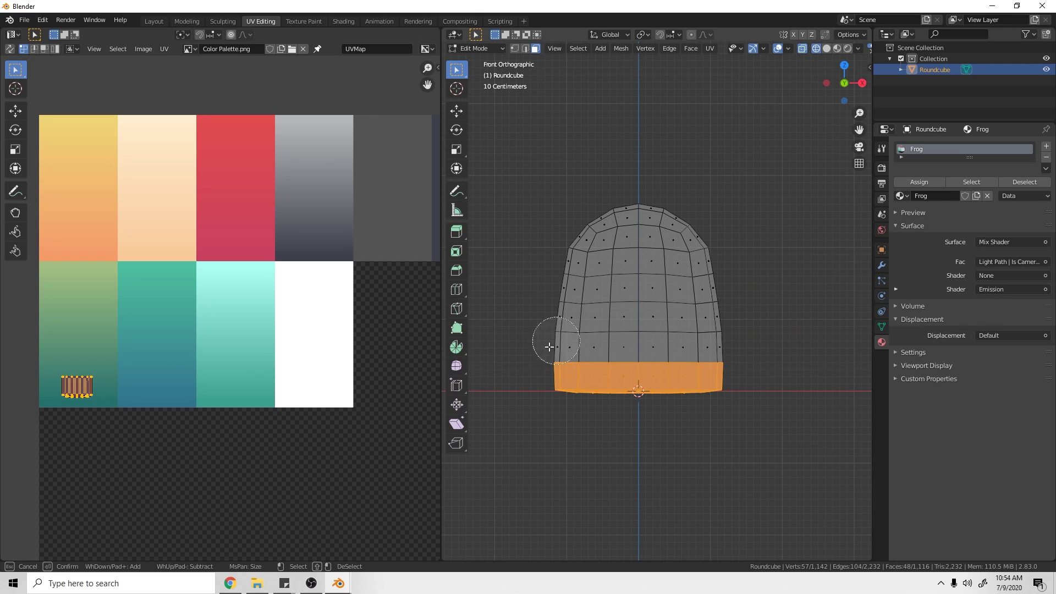
pyautogui.keyDown('shift'); pyautogui.moveTo(544, 363); pyautogui.dragTo(755, 362); pyautogui.keyUp('shift')
pyautogui.rightClick(756, 362)
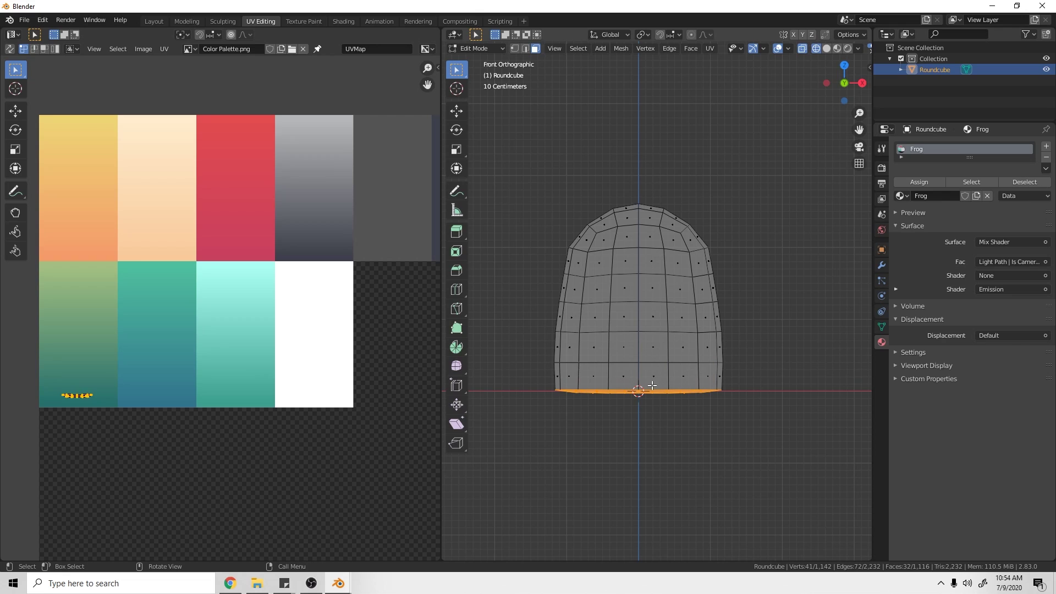
# Step: In Material Preview, add a belly patch to the selection: three rows of four front faces plus the two center faces above
pyautogui.press('z')
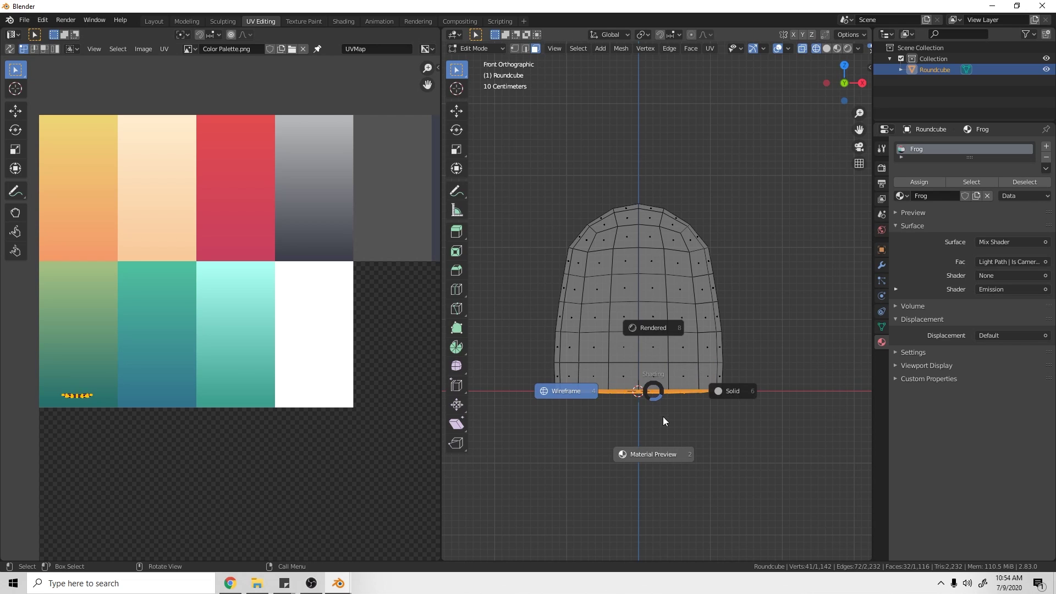
pyautogui.click(668, 458)
pyautogui.scroll(1, 611, 403)
pyautogui.press('c')
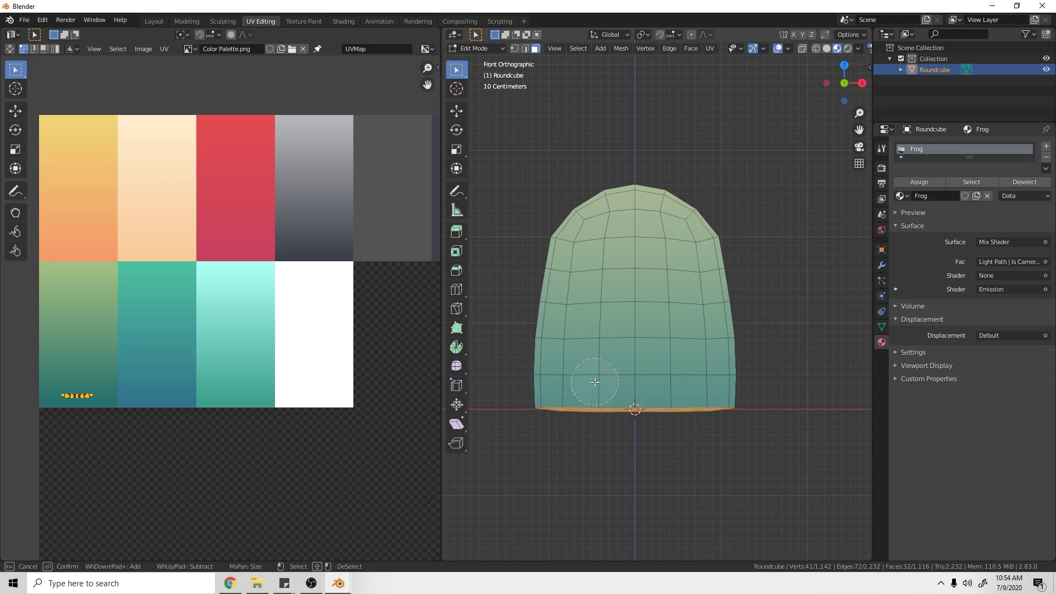
pyautogui.moveTo(597, 385)
pyautogui.mouseDown()
pyautogui.moveTo(598, 346)
pyautogui.moveTo(622, 338)
pyautogui.moveTo(659, 335)
pyautogui.moveTo(669, 373)
pyautogui.moveTo(638, 315)
pyautogui.mouseUp()
pyautogui.rightClick(642, 330)
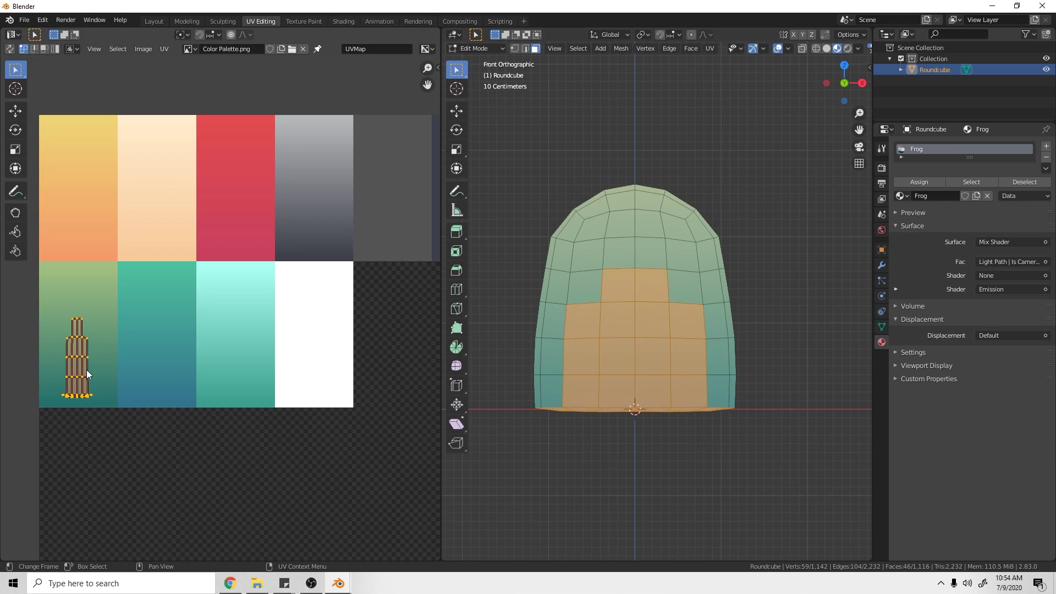
# Step: Move the selected faces' UVs onto the yellow-orange gradient, enlarge them about 1.7 times to span it, deselect all, and switch to vertex selection
pyautogui.press('g')
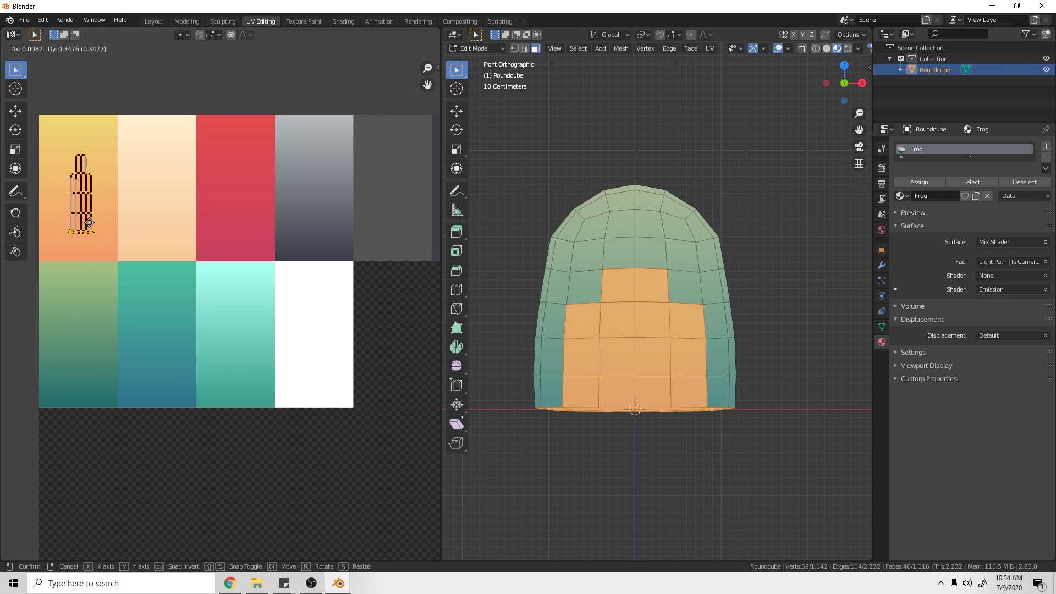
pyautogui.click(90, 222)
pyautogui.press('s')
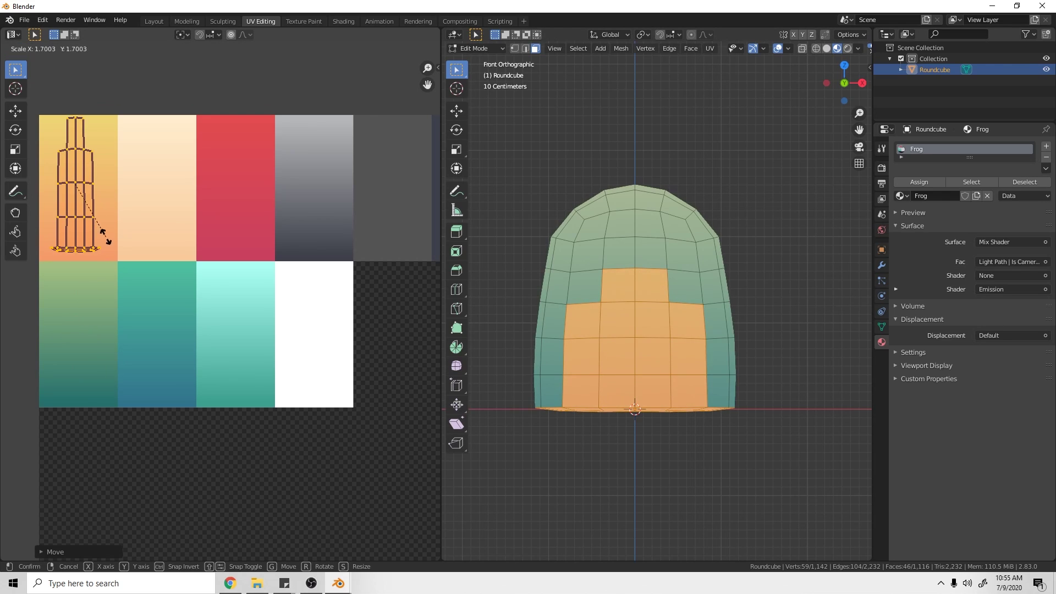
pyautogui.click(112, 259)
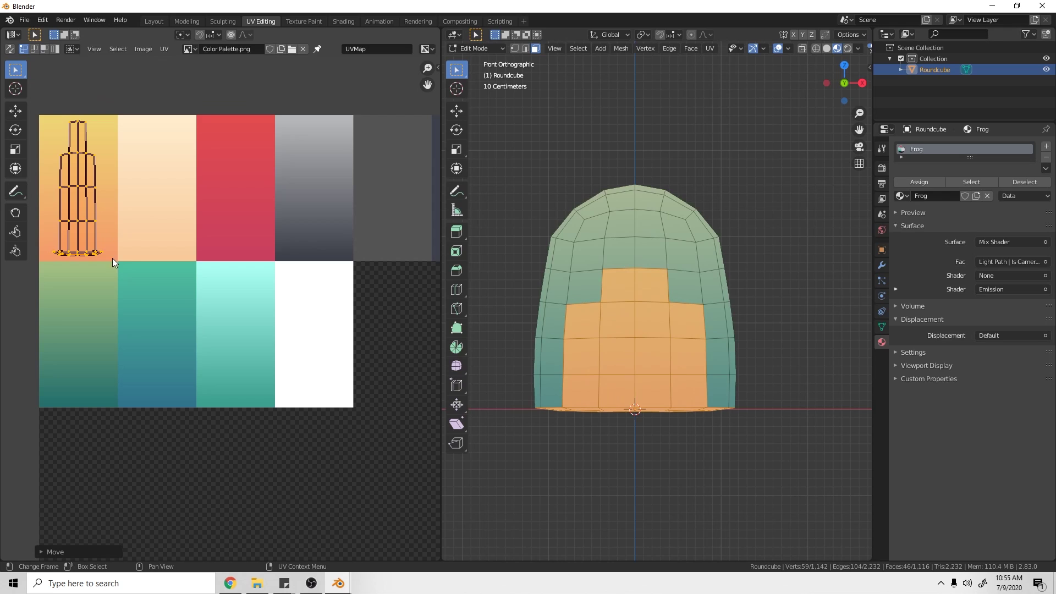
pyautogui.hotkey('alt', 'a')
pyautogui.scroll(2, 631, 341)
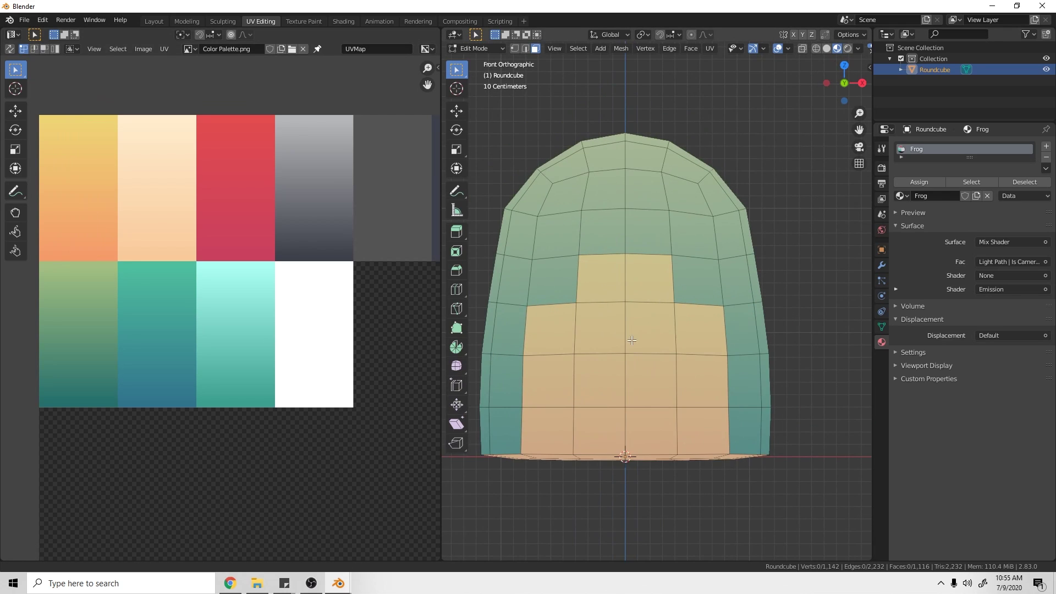
pyautogui.keyDown('shift'); pyautogui.moveTo(632, 341); pyautogui.dragTo(705, 381, button='middle'); pyautogui.keyUp('shift')
pyautogui.scroll(1, 703, 371)
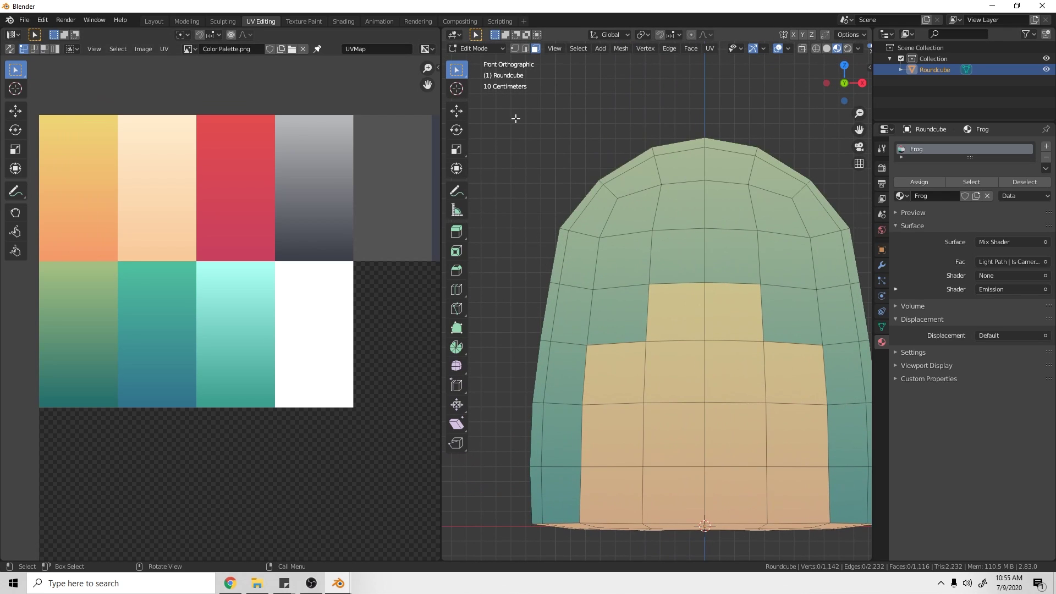
pyautogui.press('1')
pyautogui.hotkey('shift', 'v')
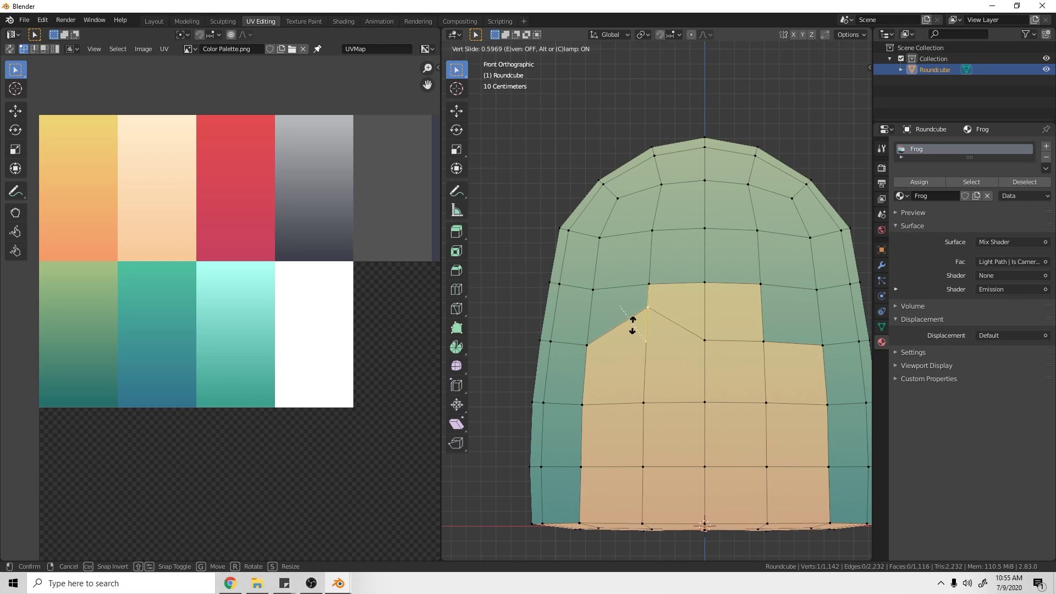
pyautogui.press('Escape')
pyautogui.press('g')
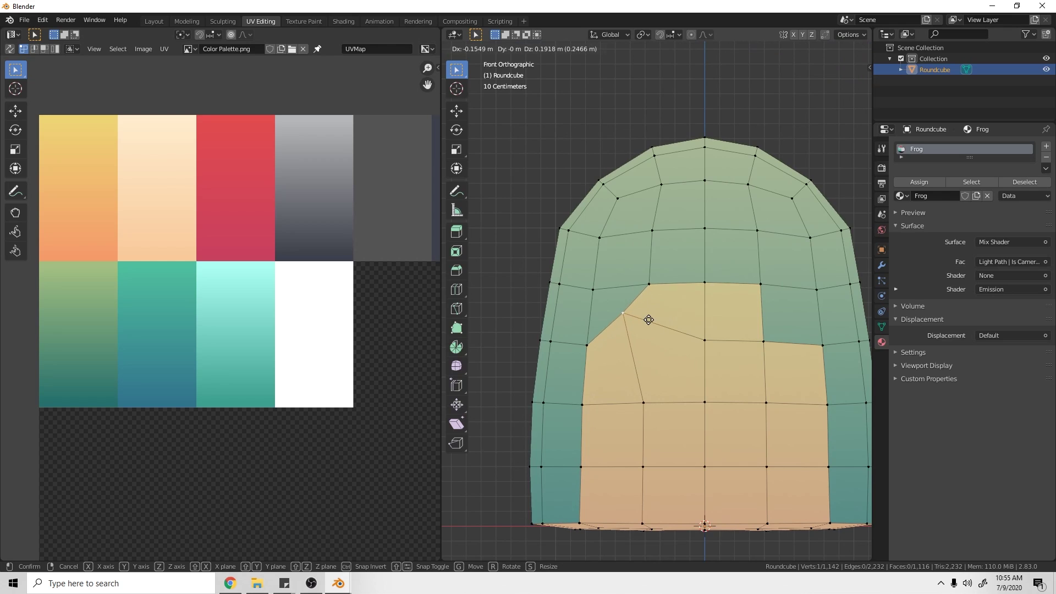
pyautogui.press('Escape')
pyautogui.moveTo(647, 344); pyautogui.dragTo(671, 380, button='middle')
pyautogui.press('KP_3')
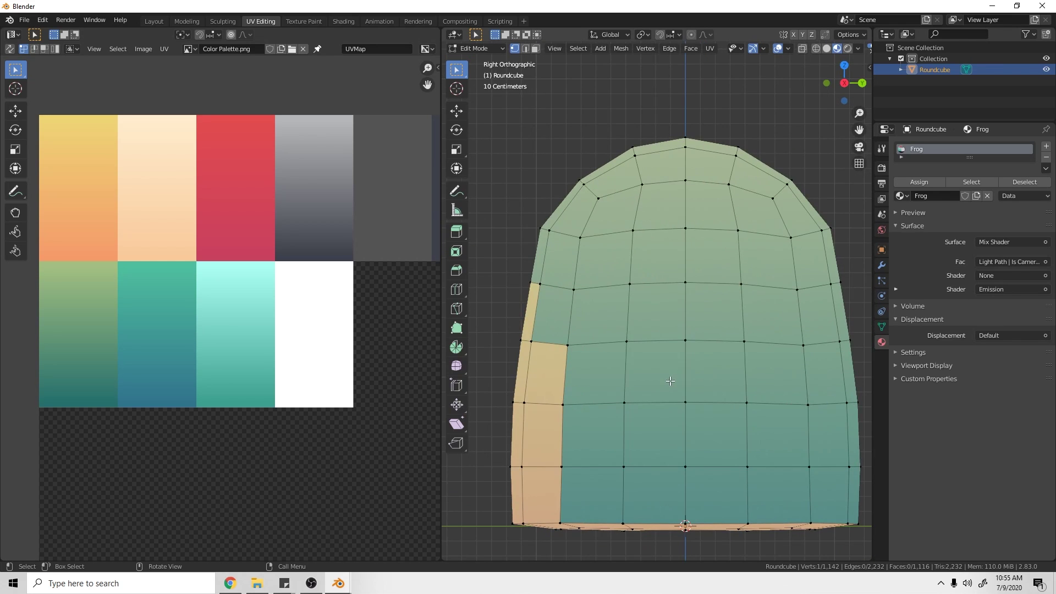
pyautogui.press('KP_1')
# Step: Move the inner corner vertices on both sides of the belly patch up and outward to round its upper outline
pyautogui.press('g')
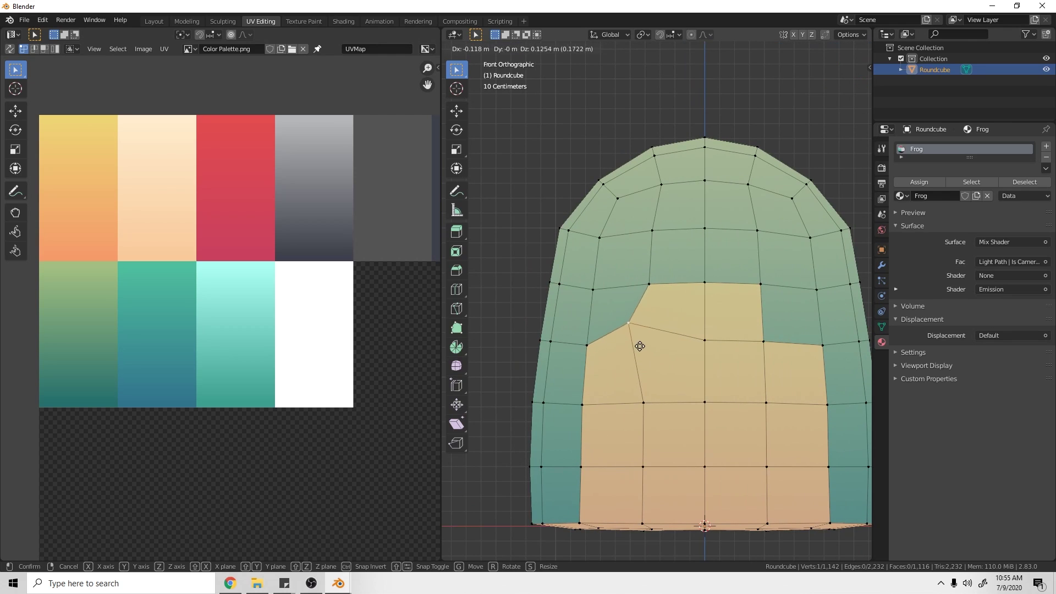
pyautogui.click(631, 340)
pyautogui.click(759, 341)
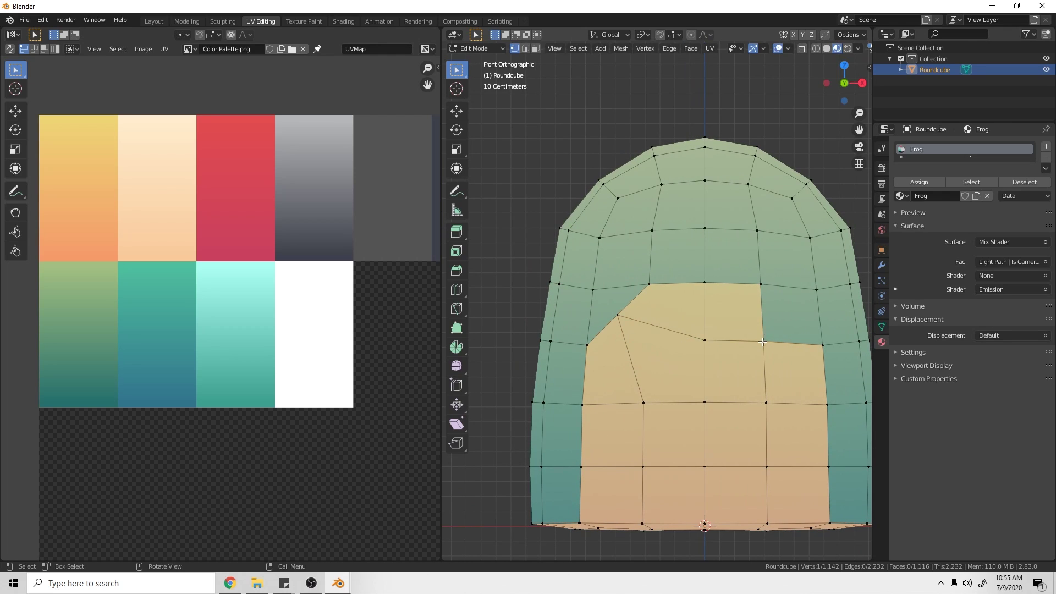
pyautogui.press('g')
pyautogui.click(794, 316)
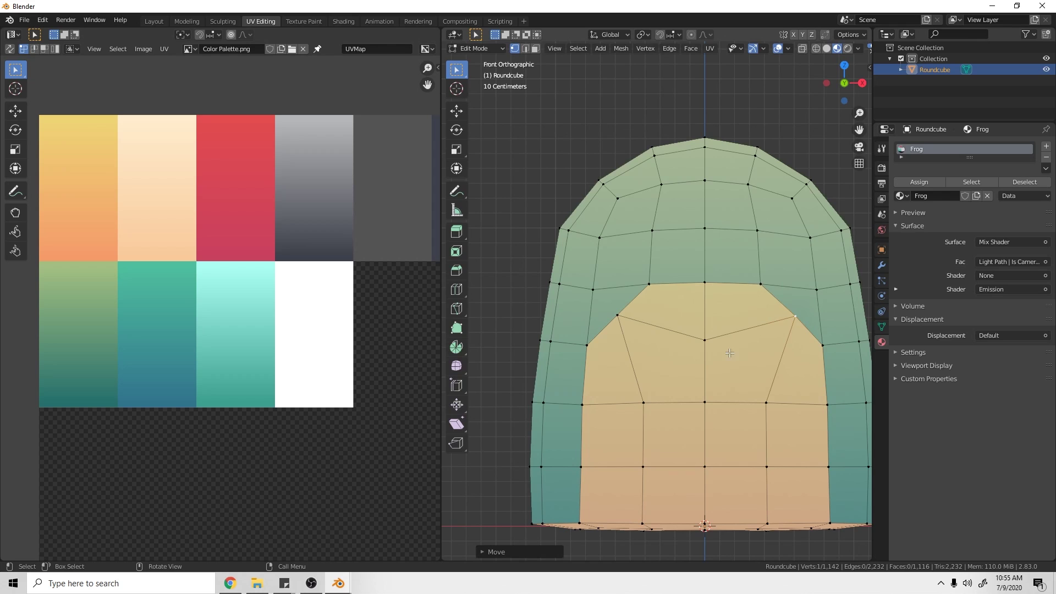
pyautogui.click(725, 362)
# Step: Select both moved corner vertices, move them back along Y in top view to follow the body's curve, and deselect all
pyautogui.moveTo(761, 365); pyautogui.dragTo(582, 410, button='middle')
pyautogui.click(581, 409)
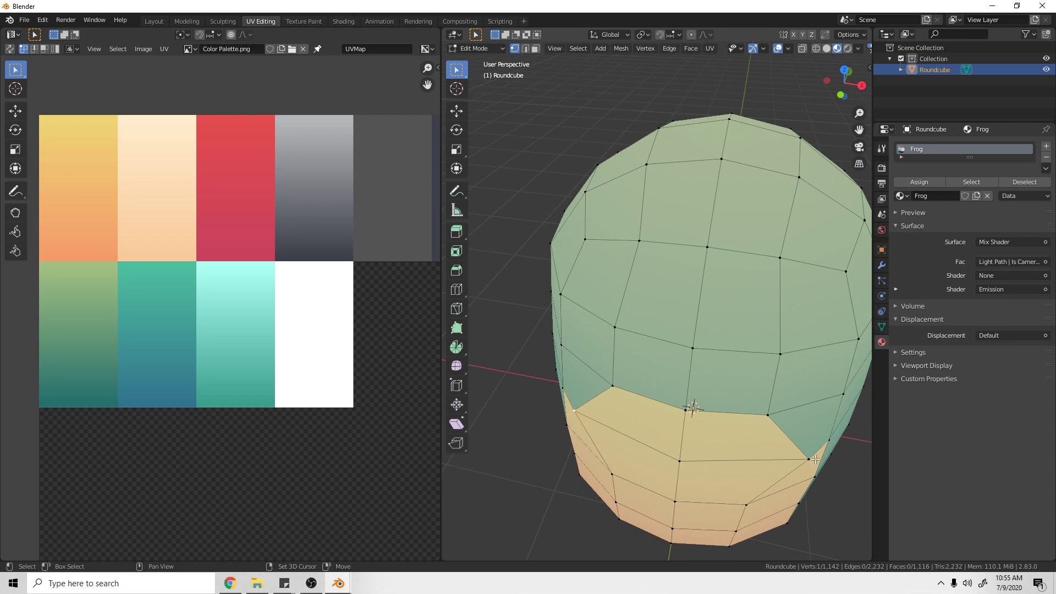
pyautogui.keyDown('shift'); pyautogui.click(808, 460); pyautogui.keyUp('shift')
pyautogui.press('KP_7')
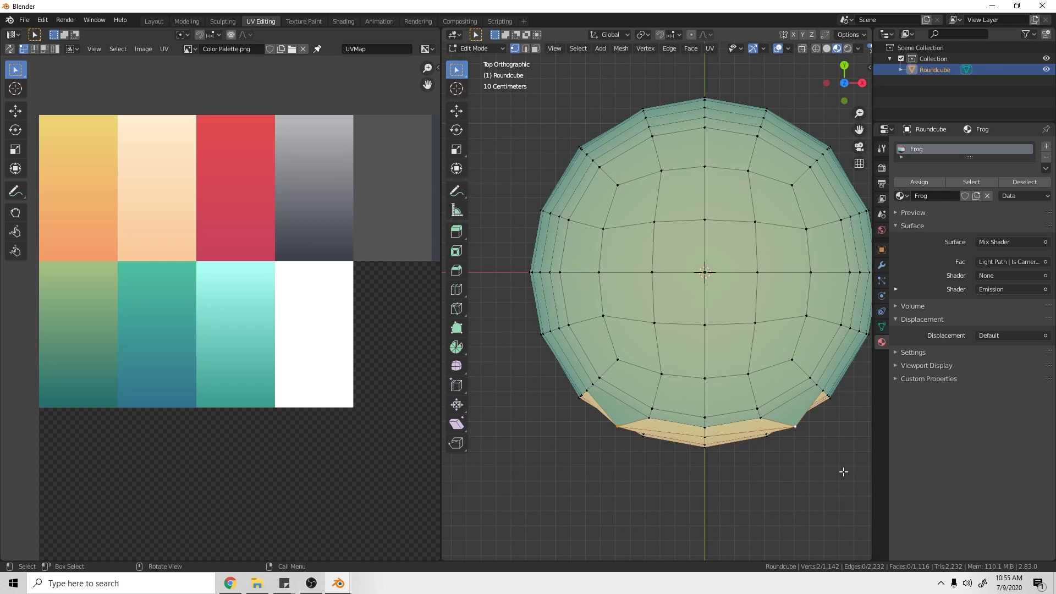
pyautogui.press('h')
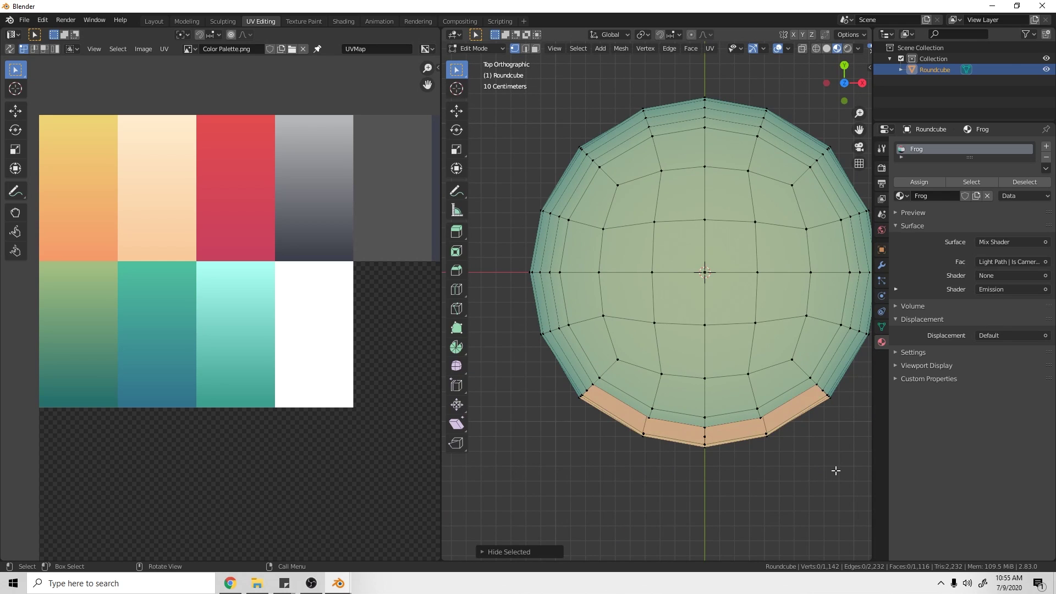
pyautogui.hotkey('alt', 'h')
pyautogui.press('g')
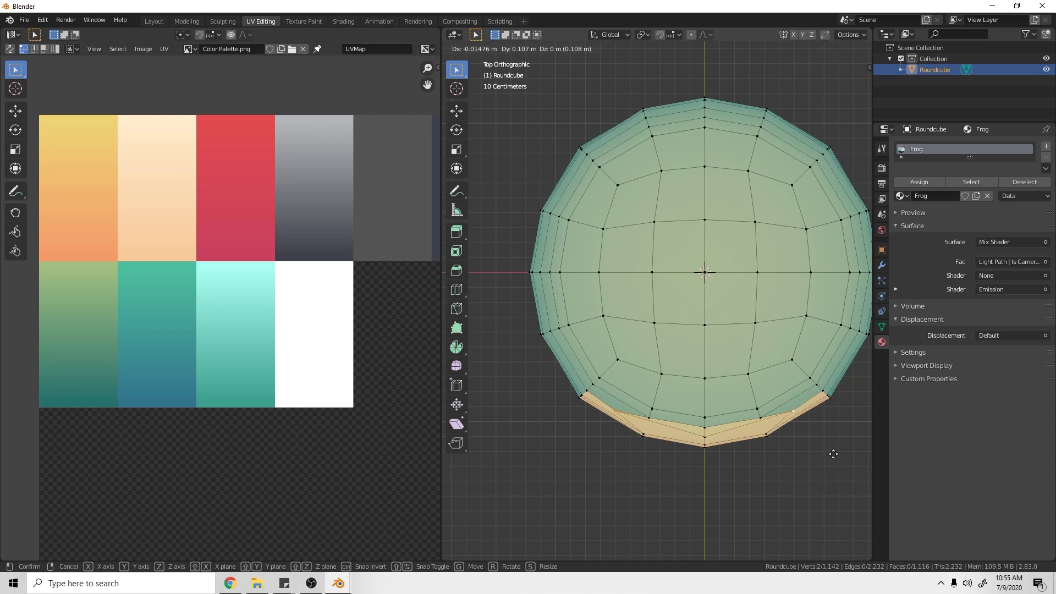
pyautogui.click(830, 449)
pyautogui.hotkey('alt', 'a')
# Step: Return to Object Mode and check the whole frog with its colored belly from the front
pyautogui.moveTo(783, 481); pyautogui.dragTo(700, 498, button='middle')
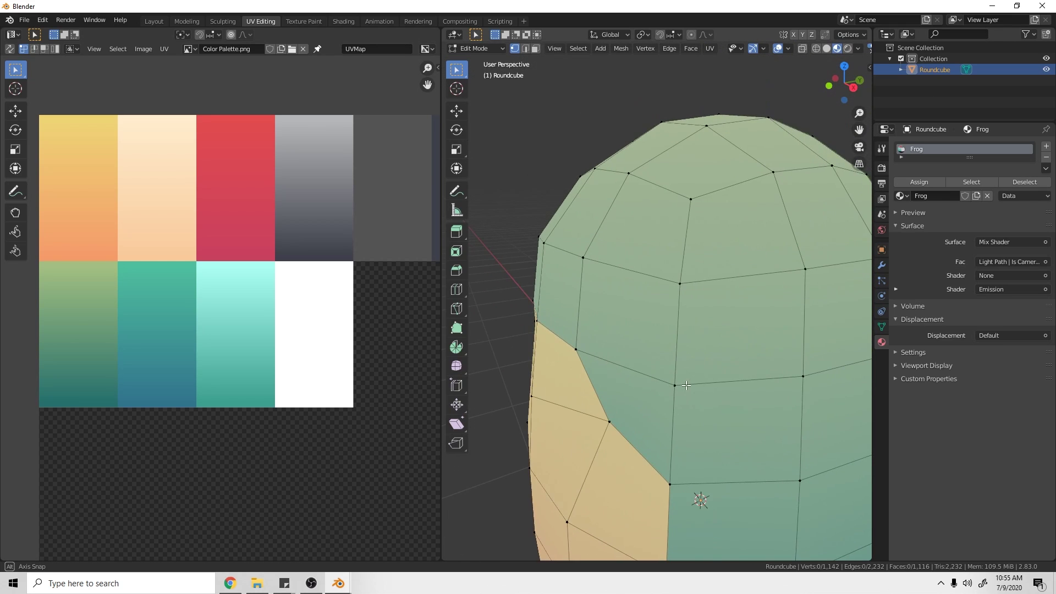
pyautogui.press('Tab')
pyautogui.scroll(-3, 586, 393)
pyautogui.moveTo(579, 369); pyautogui.dragTo(753, 388, button='middle')
pyautogui.scroll(-3, 668, 373)
pyautogui.press('KP_1')
pyautogui.scroll(2, 658, 368)
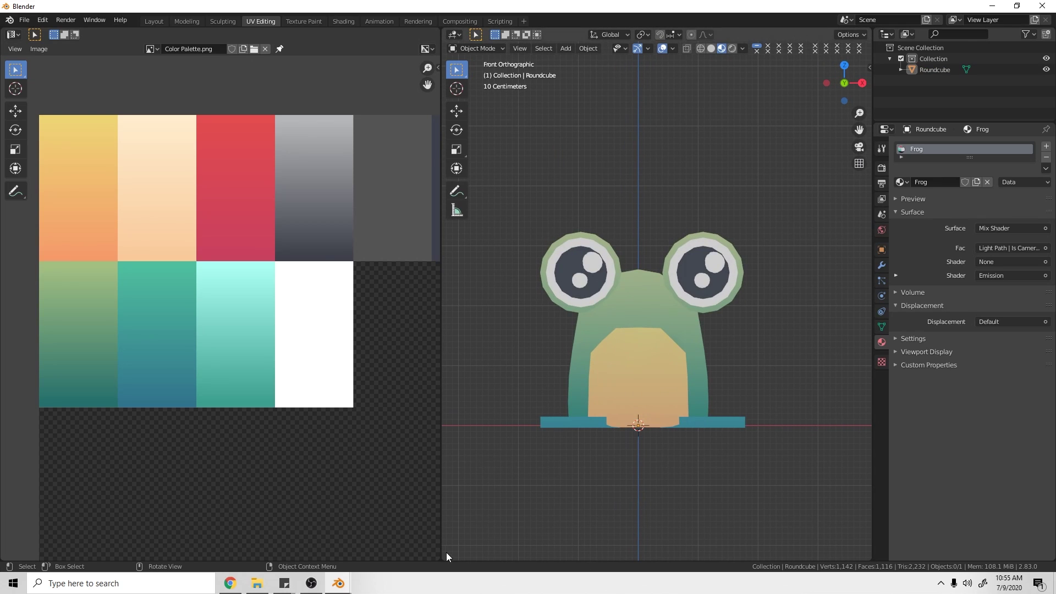
# Step: Switch to the Layout workspace and show the frog in Material Preview, centered and enlarged in the front view
pyautogui.click(155, 22)
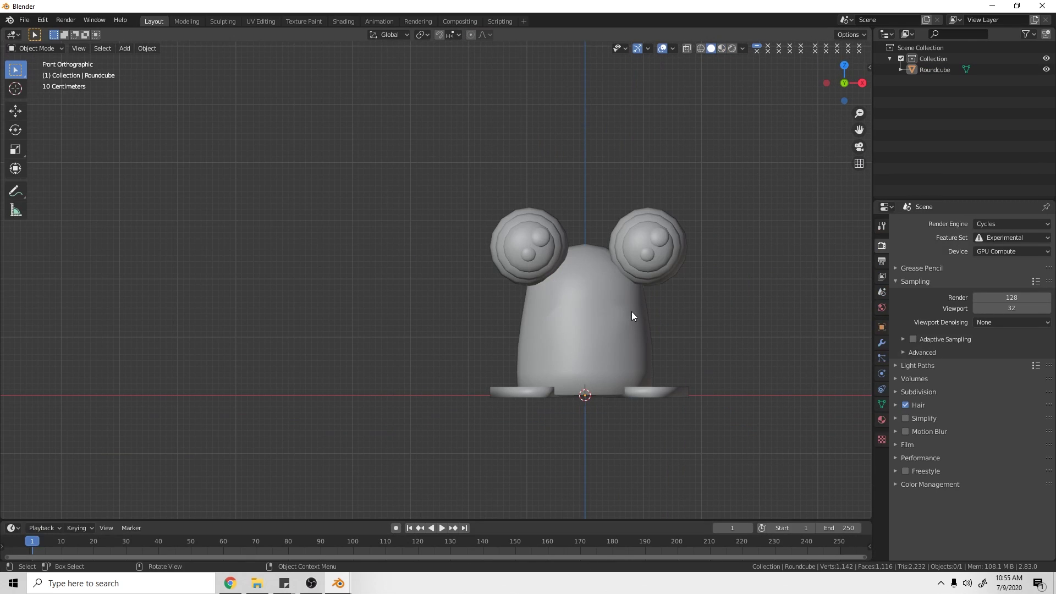
pyautogui.press('z')
pyautogui.click(635, 381)
pyautogui.keyDown('shift'); pyautogui.moveTo(642, 361); pyautogui.dragTo(476, 331, button='middle'); pyautogui.keyUp('shift')
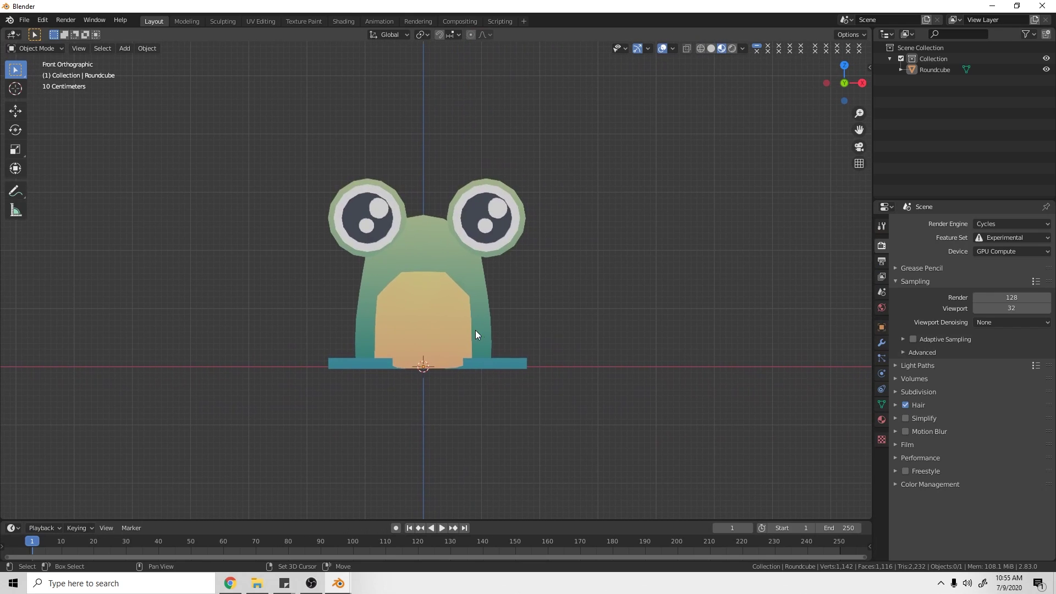
pyautogui.scroll(3, 490, 335)
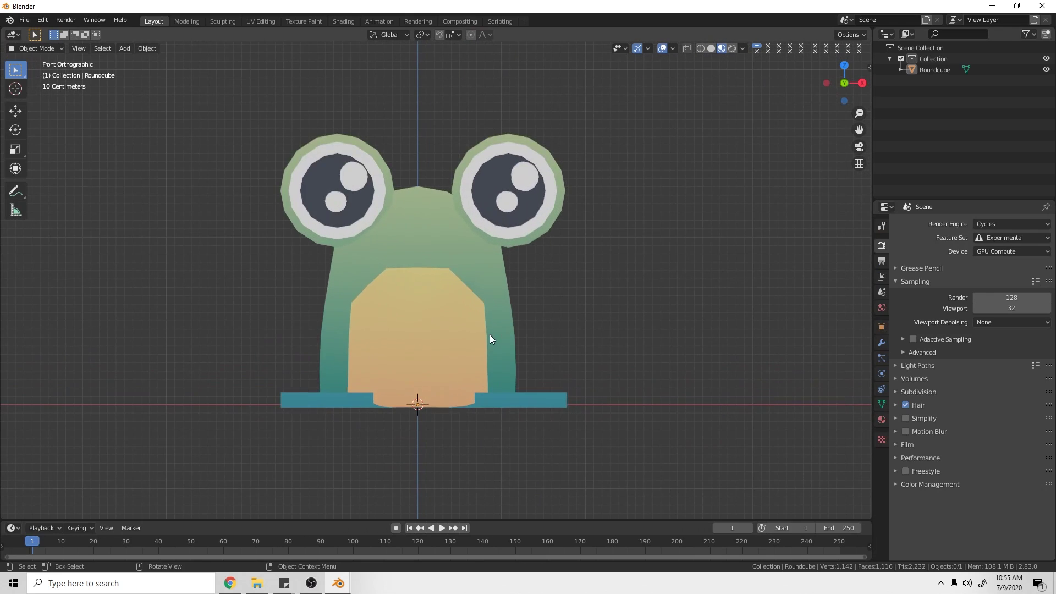
# Step: Add a Basis shape key to the frog mesh, plus a second shape key named Croak
pyautogui.click(882, 404)
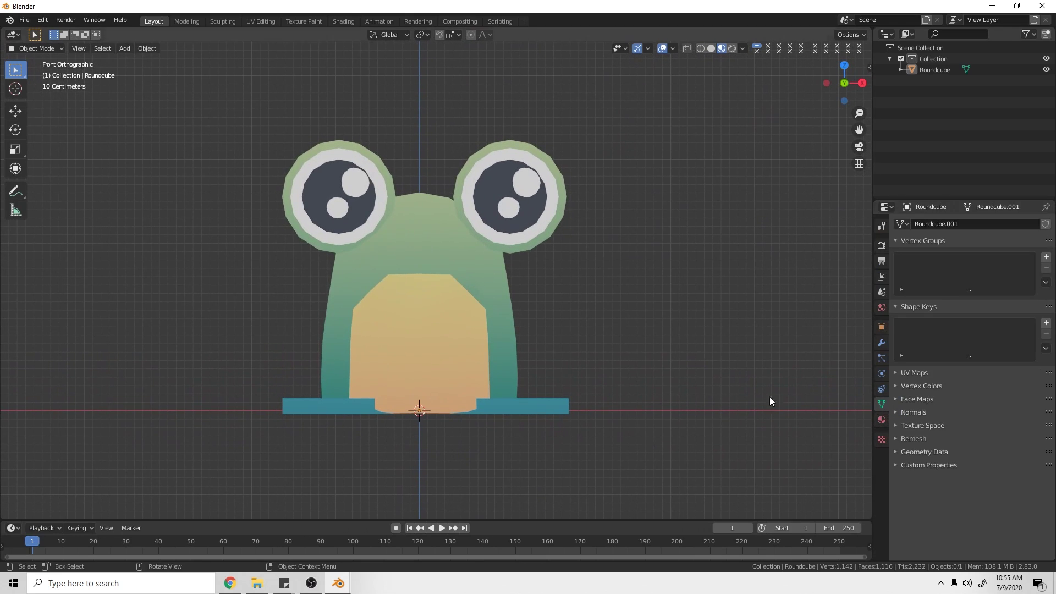
pyautogui.press('a')
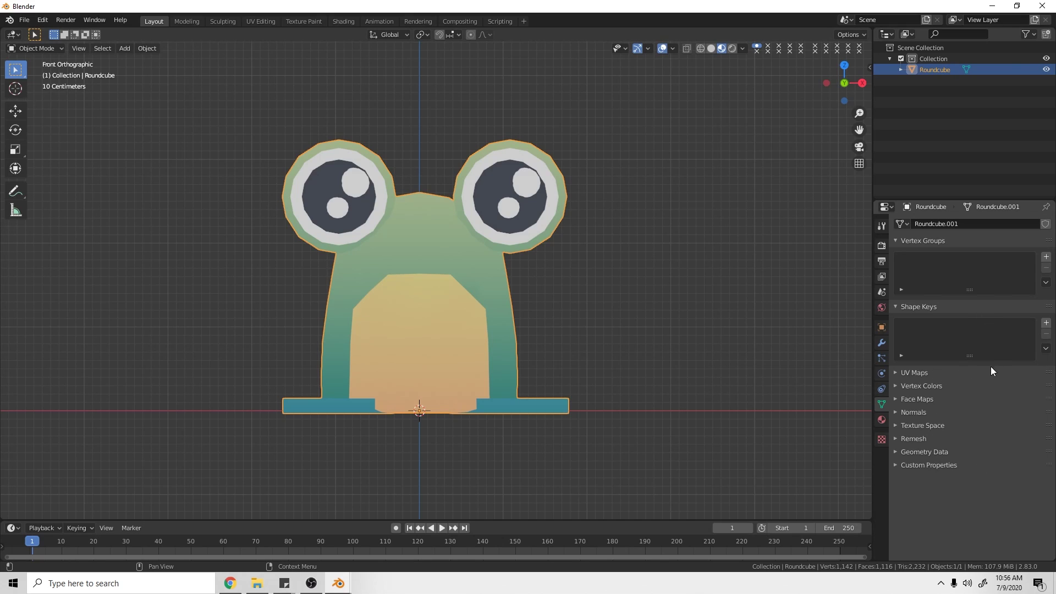
pyautogui.click(1046, 324)
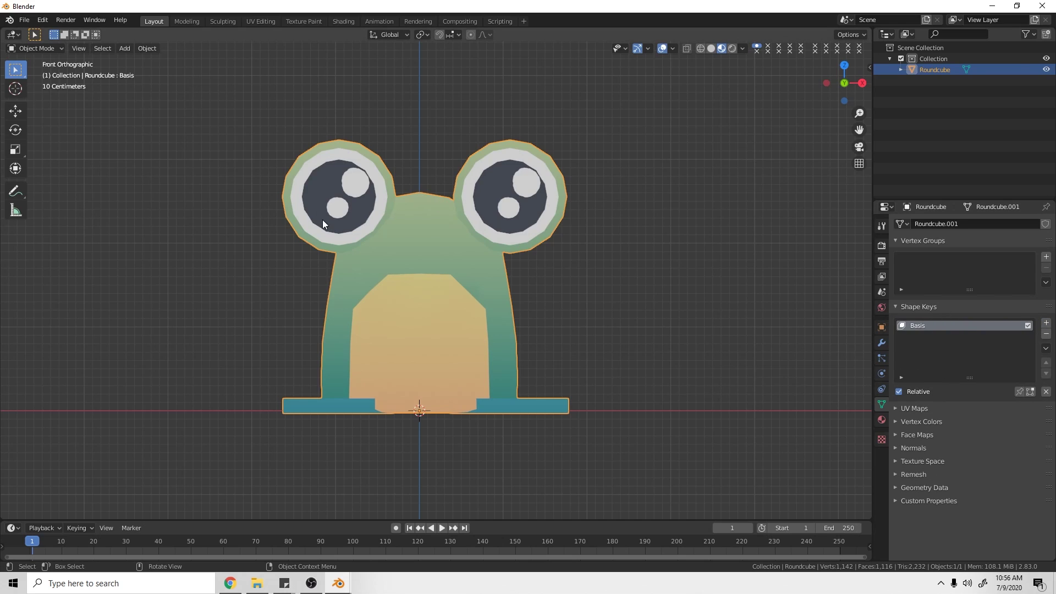
pyautogui.click(1046, 323)
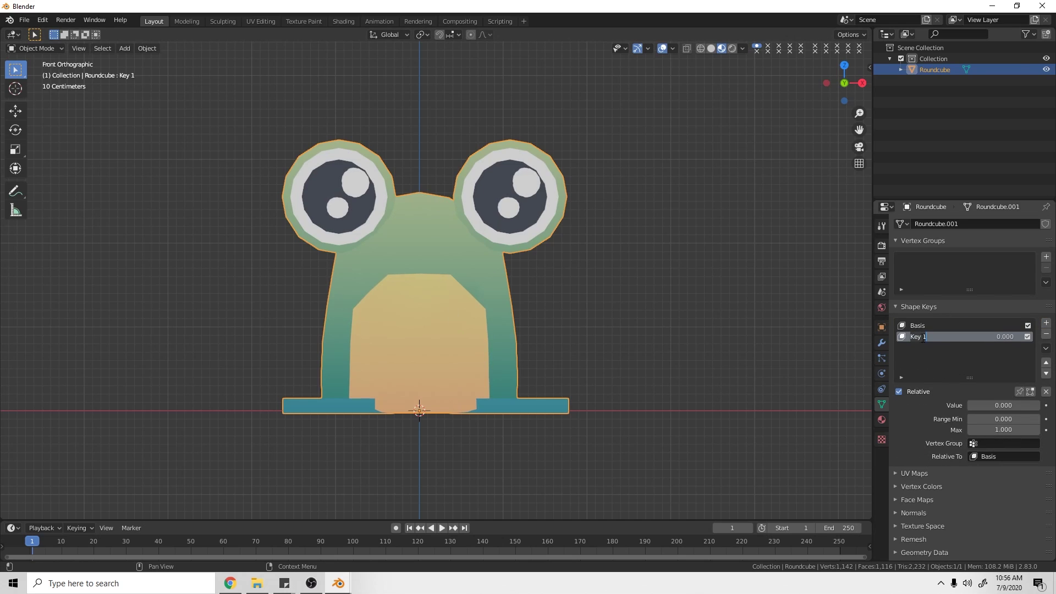
pyautogui.write('Croak')
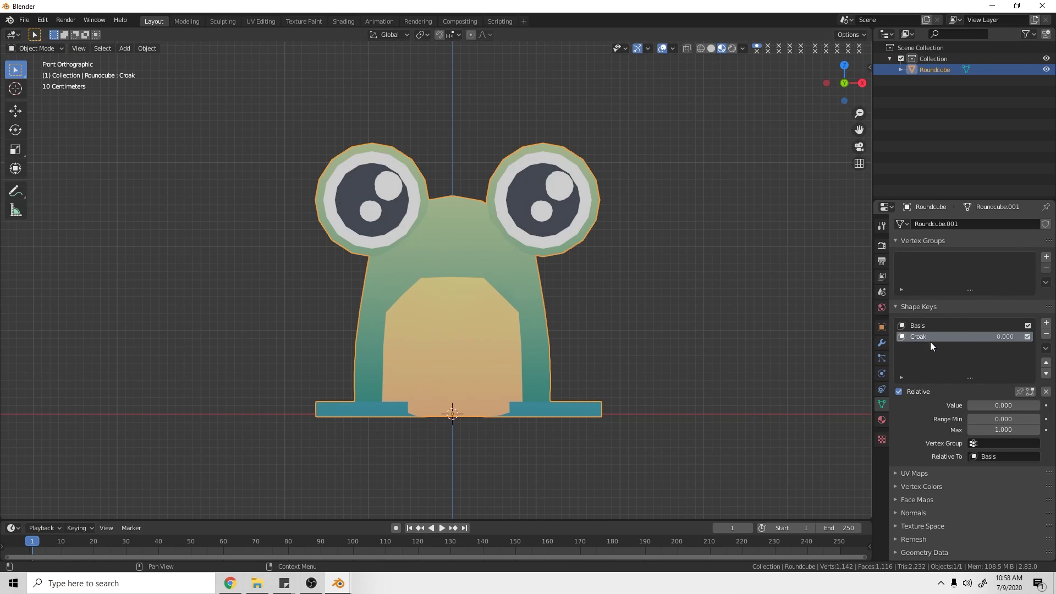
# Step: With Croak active, select the upper body vertices in wireframe Edit Mode and scale them by about 1.47 with proportional editing, size about 1.95
pyautogui.hotkey('ctrl', 'Tab')
pyautogui.click(575, 274)
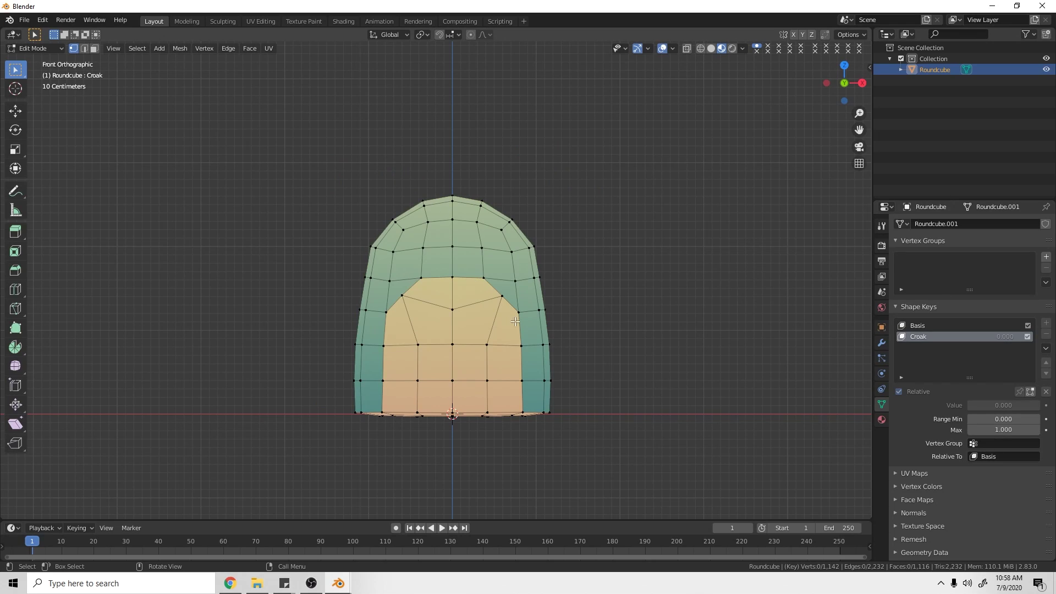
pyautogui.moveTo(516, 321)
pyautogui.keyDown('shift'); pyautogui.mouseDown(button='middle')
pyautogui.moveTo(504, 321)
pyautogui.moveTo(520, 319)
pyautogui.mouseUp(button='middle'); pyautogui.keyUp('shift')
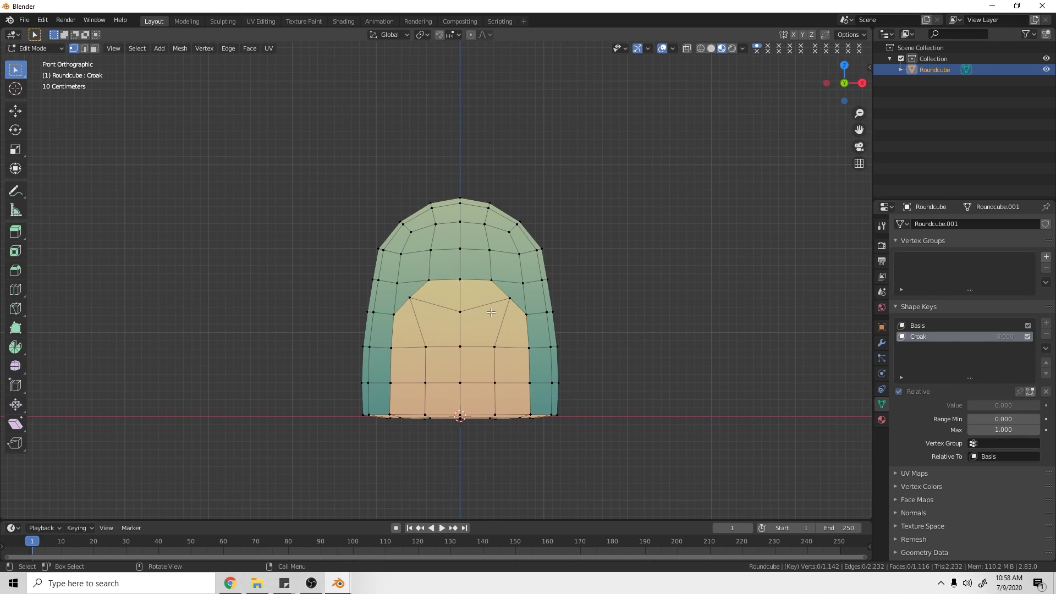
pyautogui.press('z')
pyautogui.click(340, 236)
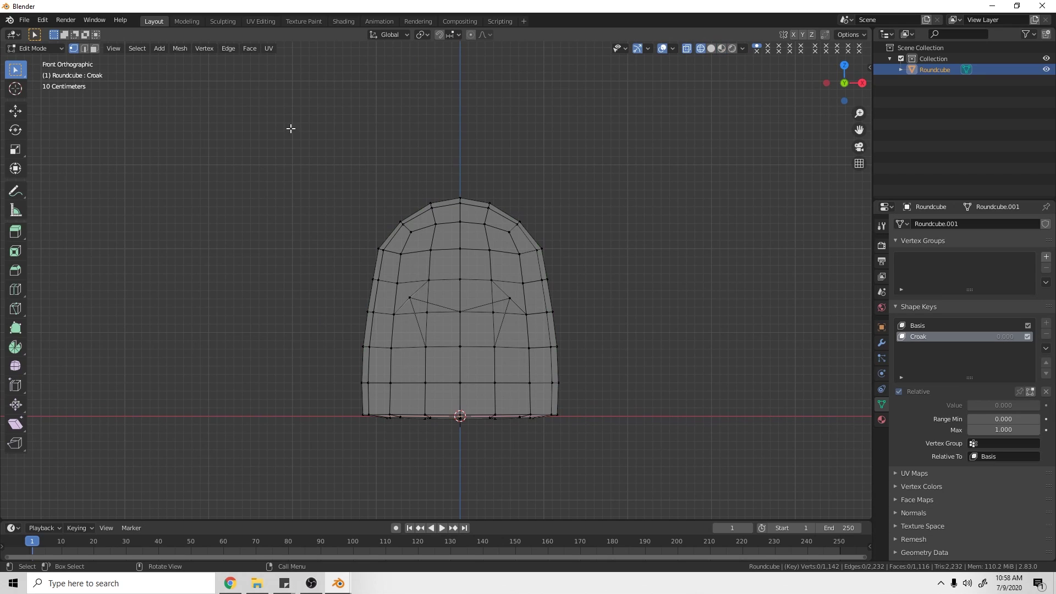
pyautogui.moveTo(279, 114)
pyautogui.mouseDown()
pyautogui.moveTo(572, 275)
pyautogui.moveTo(575, 294)
pyautogui.mouseUp()
pyautogui.press('o')
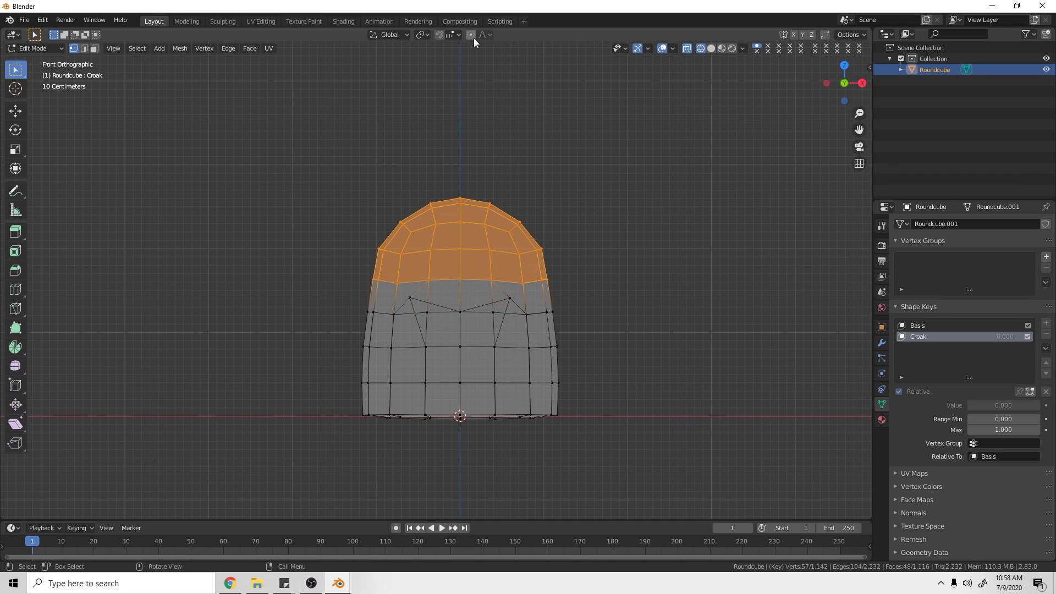
pyautogui.press('s')
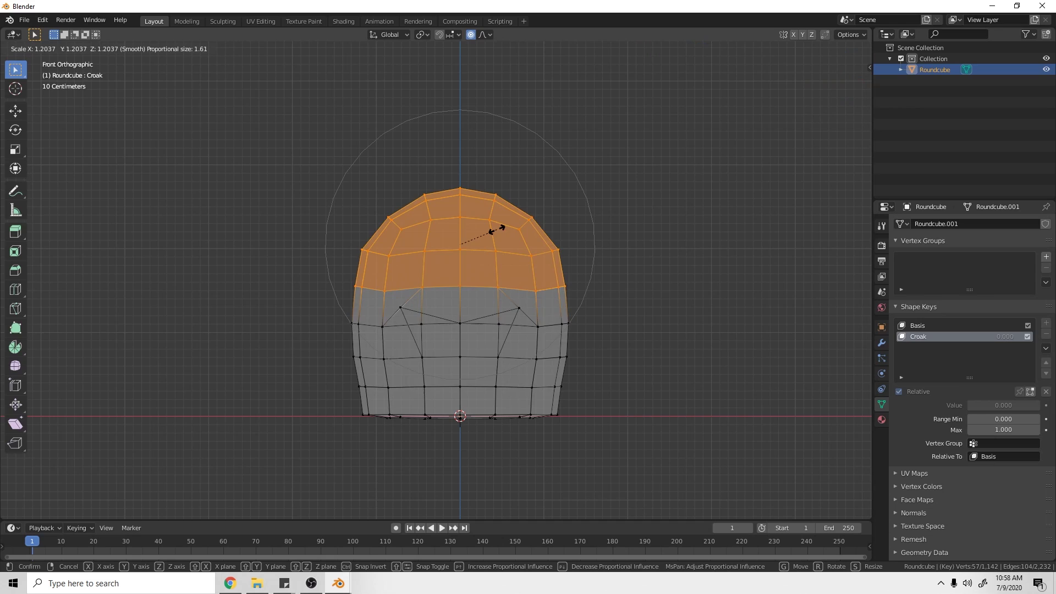
pyautogui.scroll(-2, 499, 230)
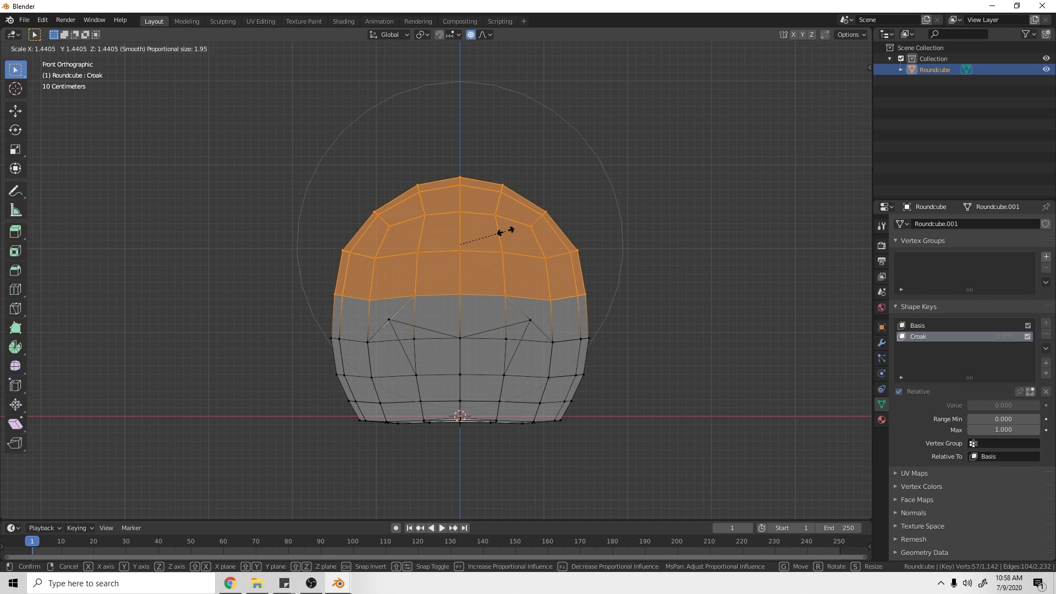
pyautogui.click(507, 231)
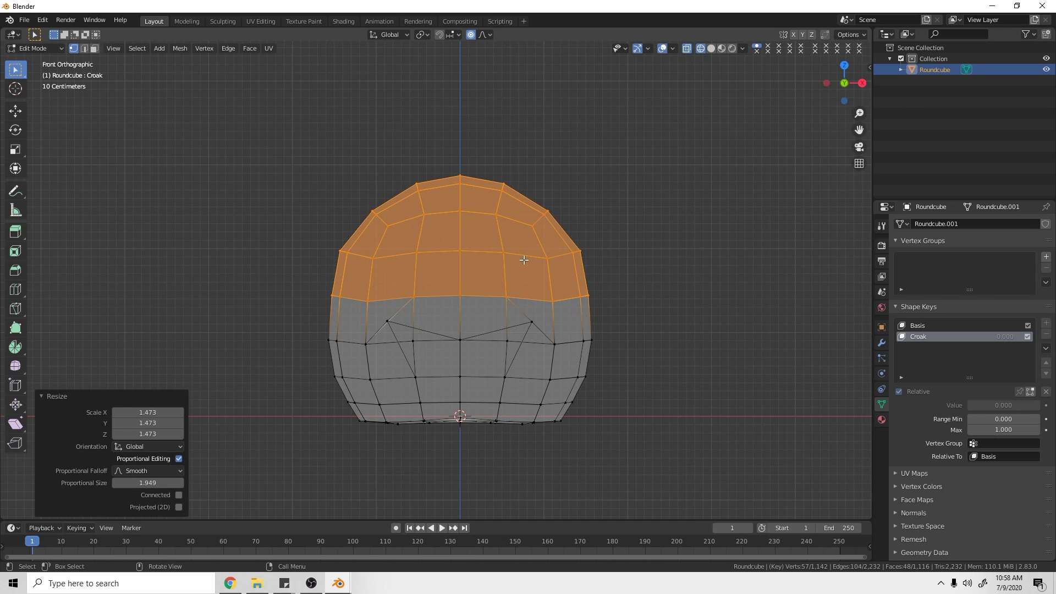
# Step: Raise the enlarged upper body about 0.1 m along Z, reveal the hidden eyes and feet, and deselect everything
pyautogui.press('g')
pyautogui.press('z')
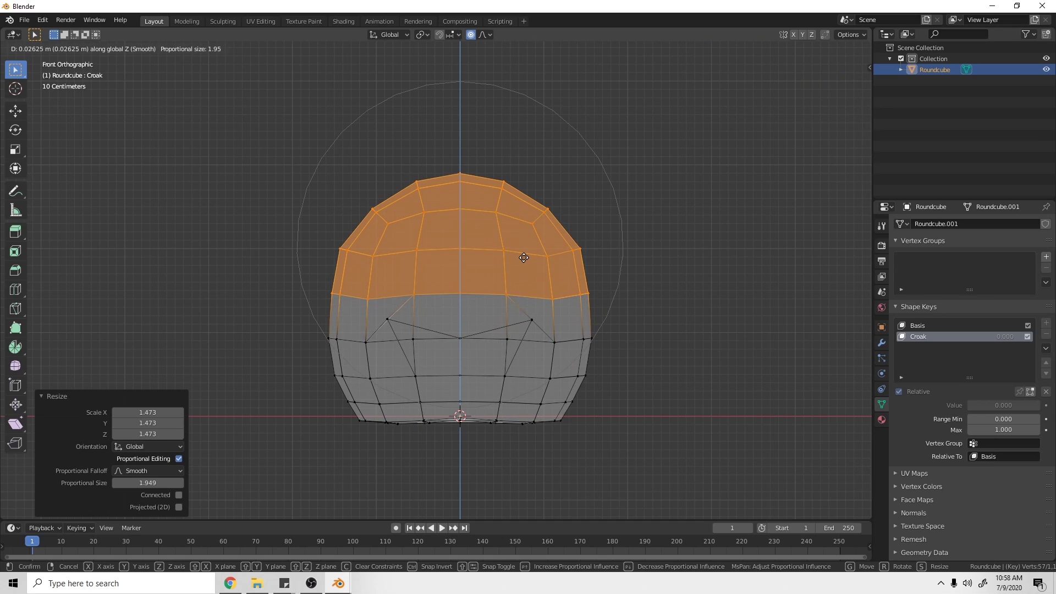
pyautogui.click(524, 252)
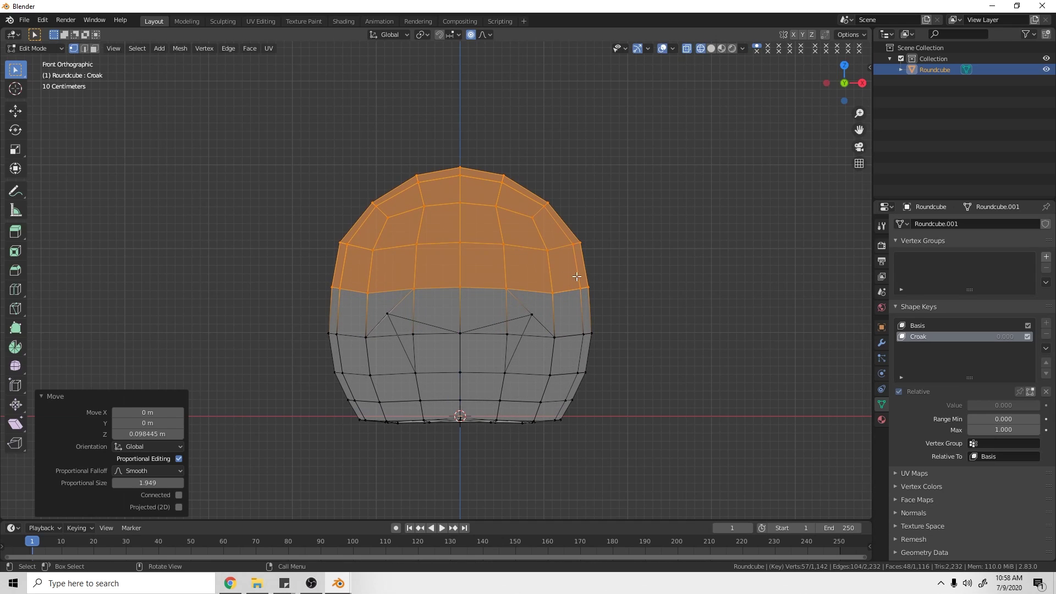
pyautogui.hotkey('alt', 'a')
pyautogui.hotkey('alt', 'h')
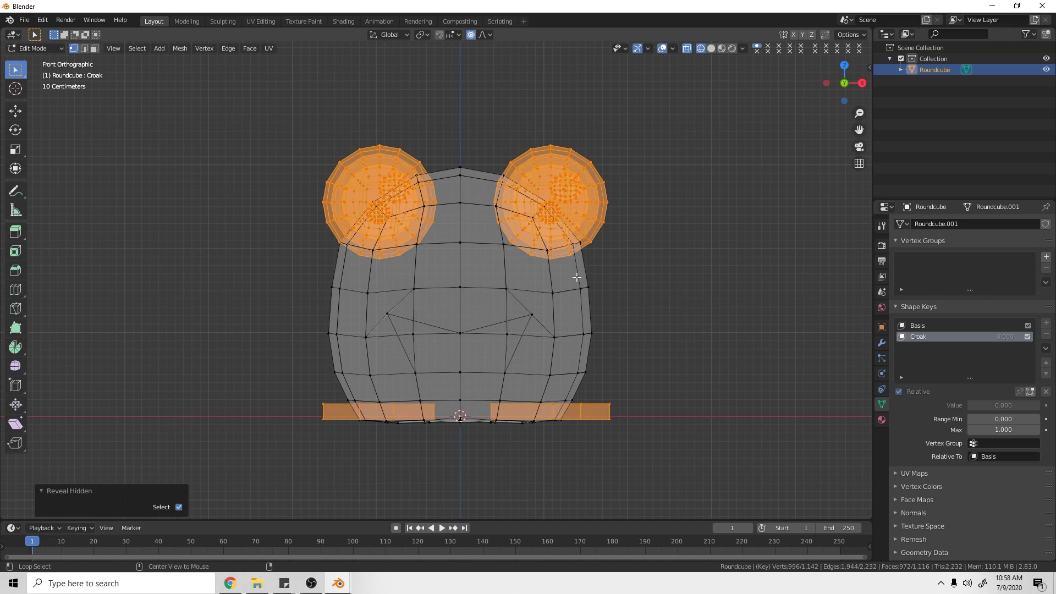
pyautogui.hotkey('alt', 'a')
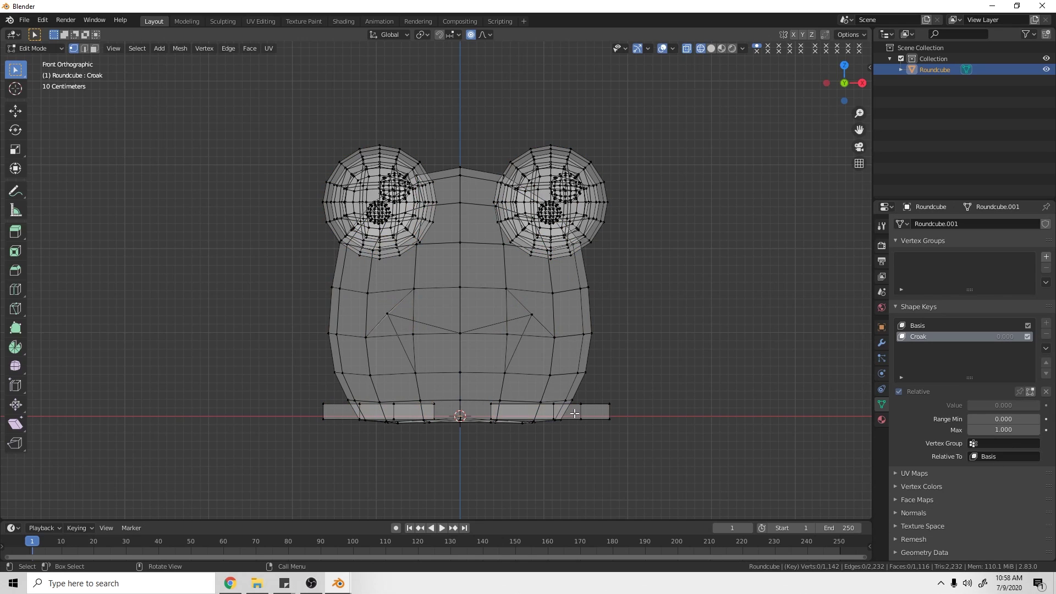
# Step: In top view with proportional editing off, move the foot on the negative X side outward about 0.6 m and rotate it about 9° outward
pyautogui.press('KP_7')
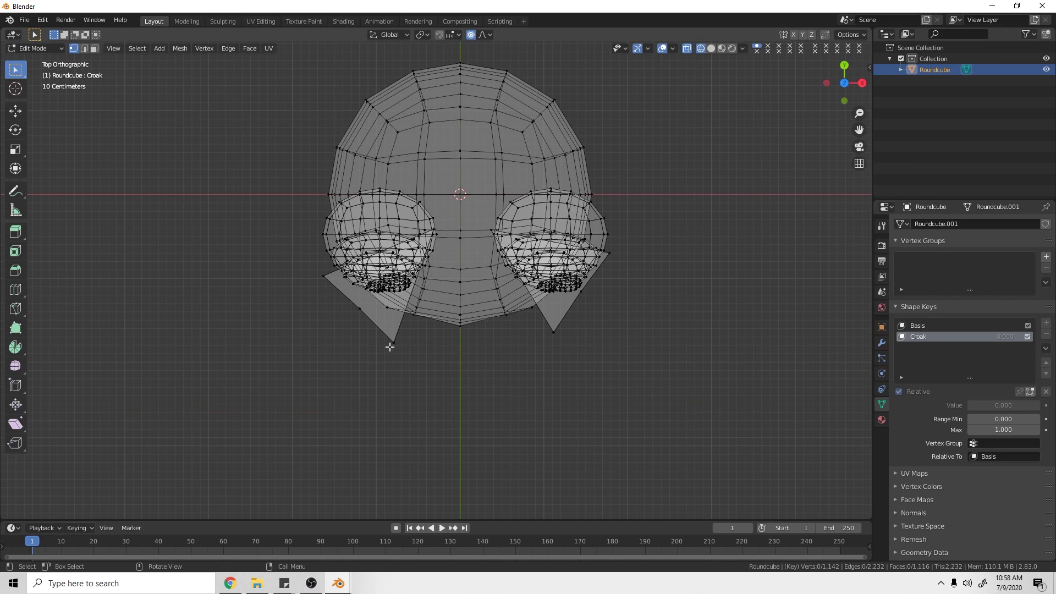
pyautogui.press('l')
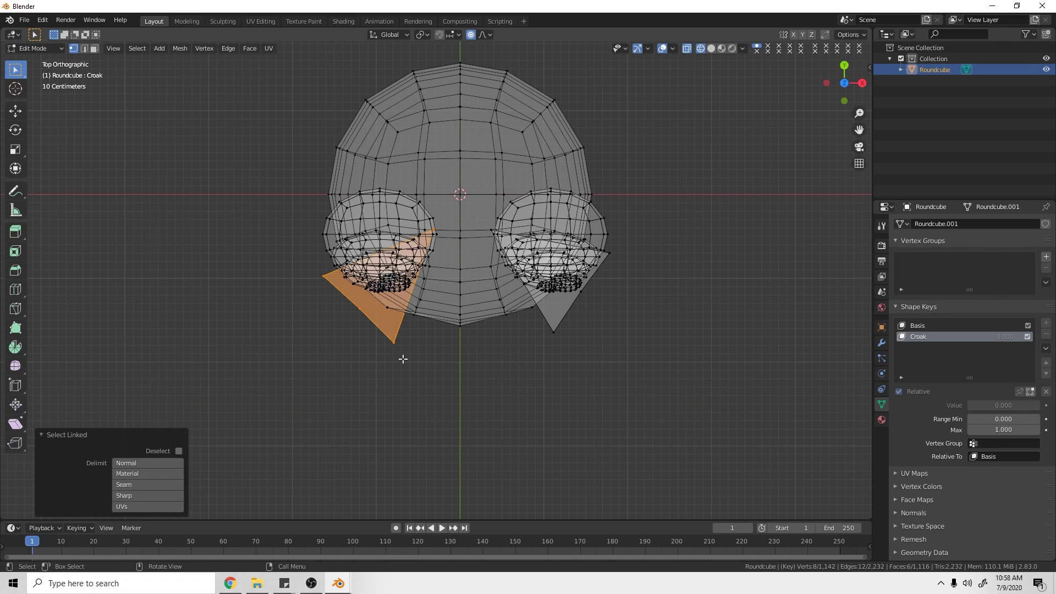
pyautogui.press('g')
pyautogui.press('Escape')
pyautogui.press('o')
pyautogui.press('g')
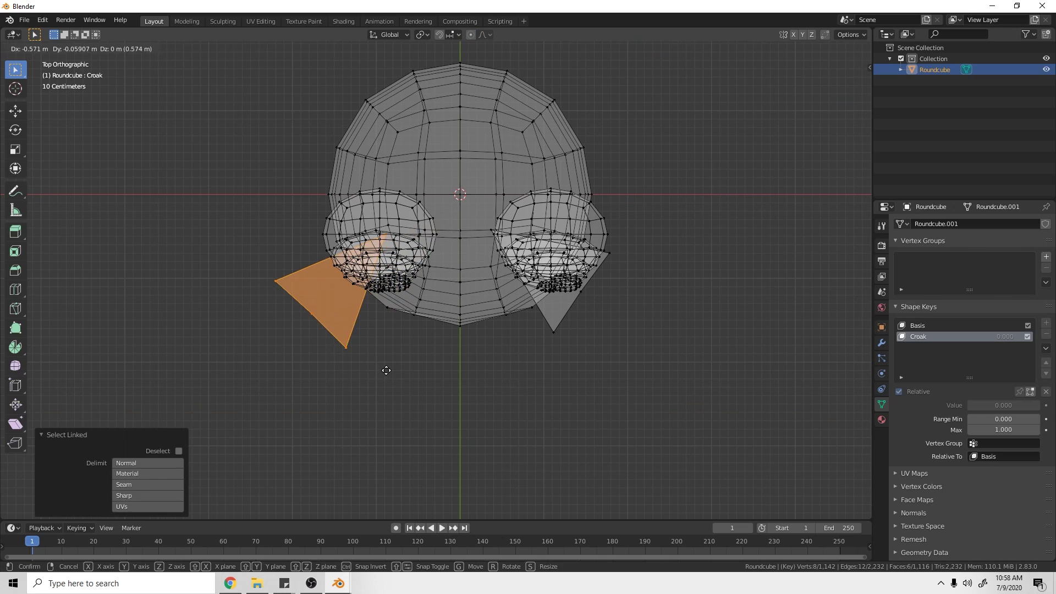
pyautogui.click(386, 370)
pyautogui.press('t')
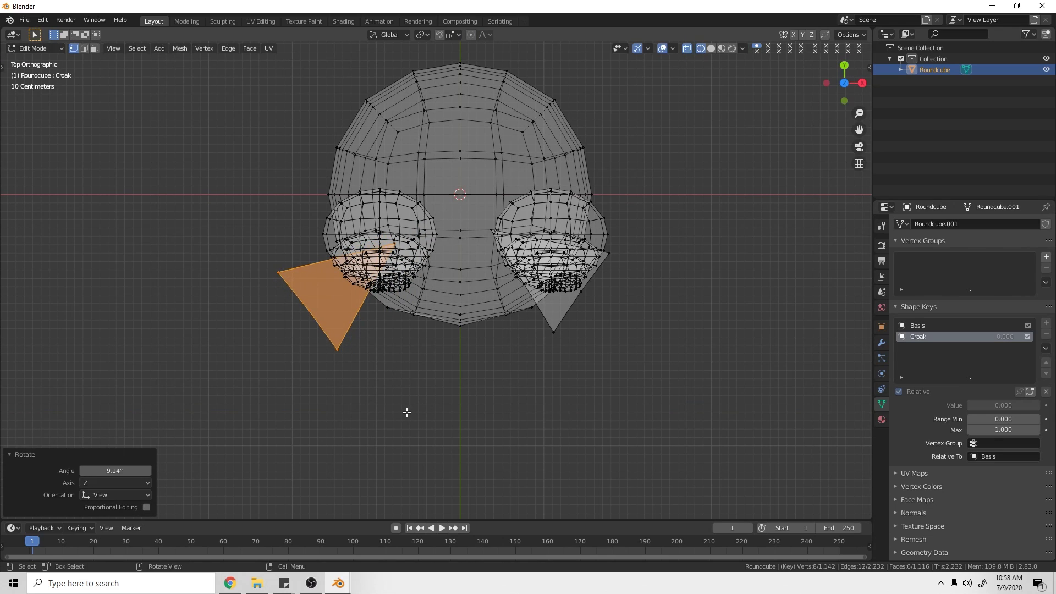
pyautogui.press('h')
pyautogui.hotkey('ctrl', 'z')
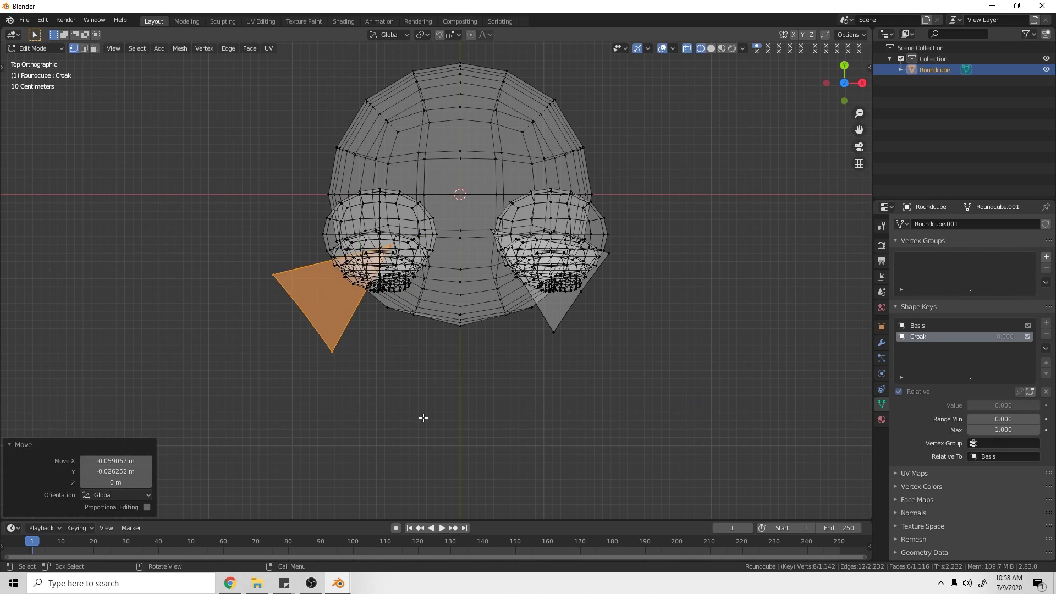
# Step: Select the foot on the positive X side, rotate it outward and move it about 0.6 m away from the body
pyautogui.click(589, 343)
pyautogui.press('l')
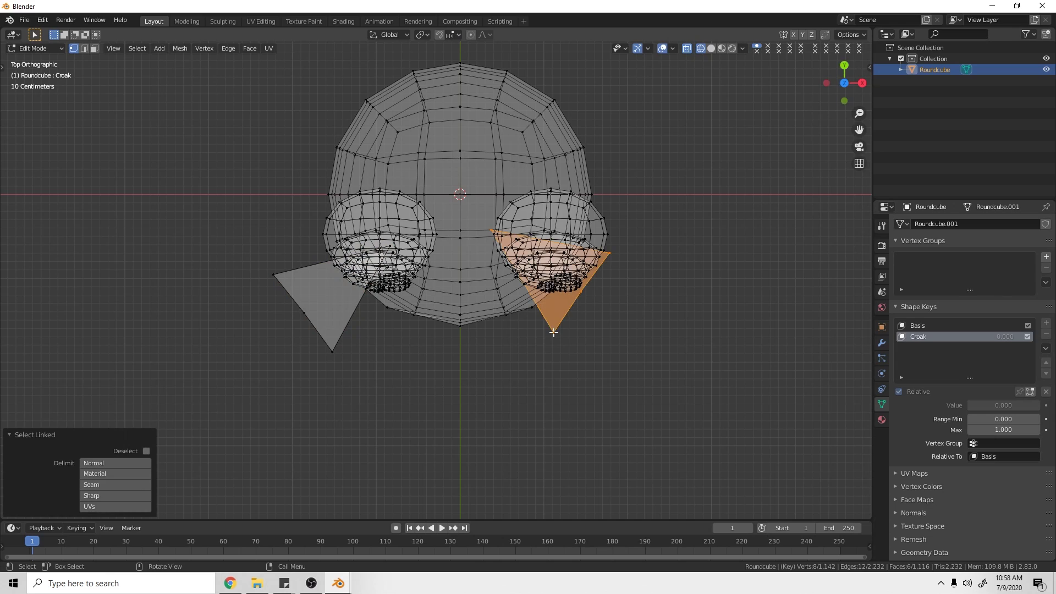
pyautogui.press('h')
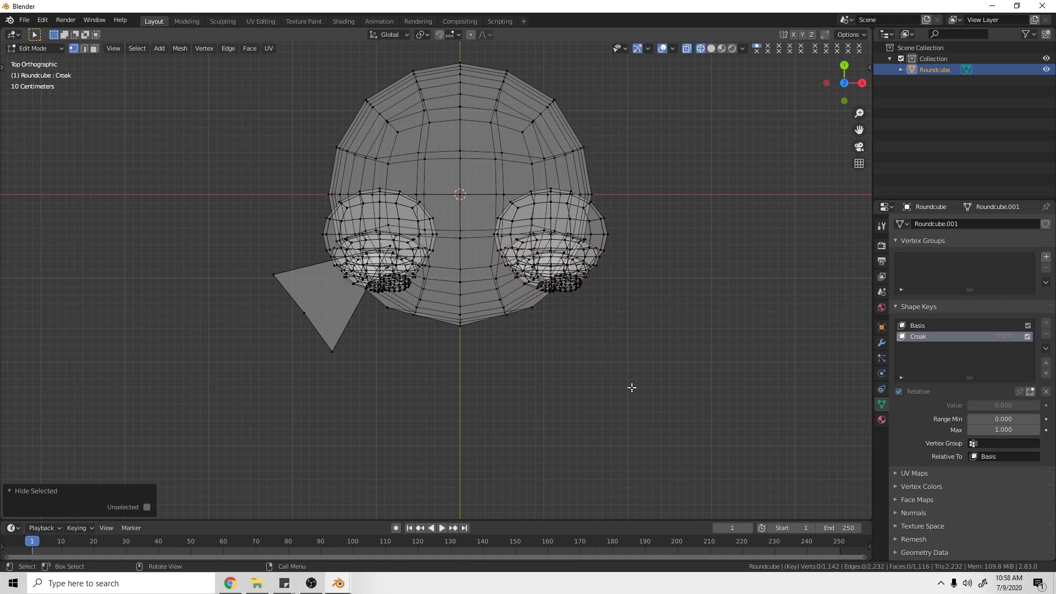
pyautogui.hotkey('alt', 'h')
pyautogui.press('g')
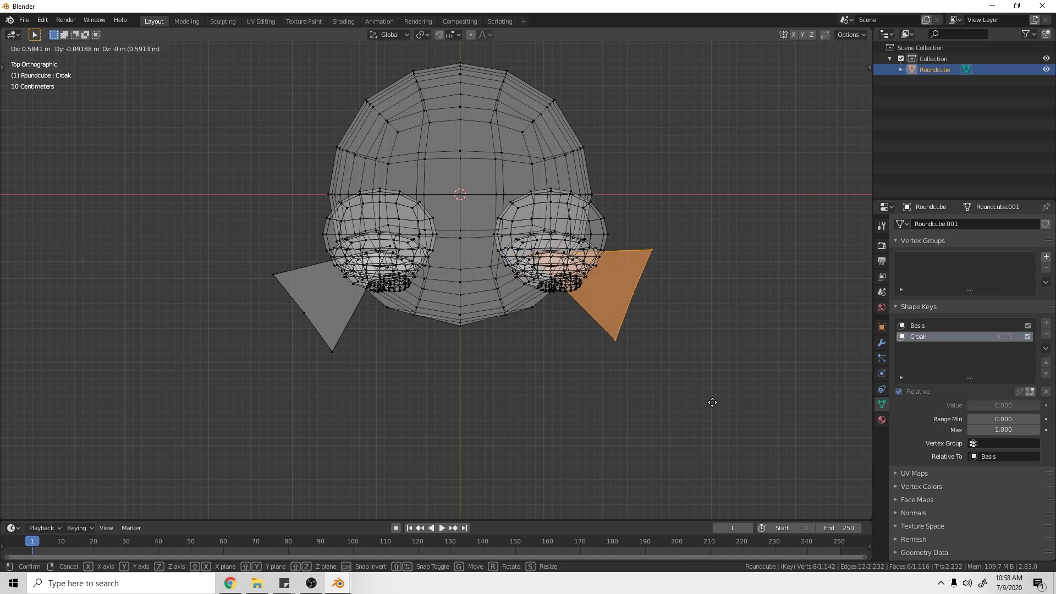
pyautogui.click(709, 399)
pyautogui.click(617, 383)
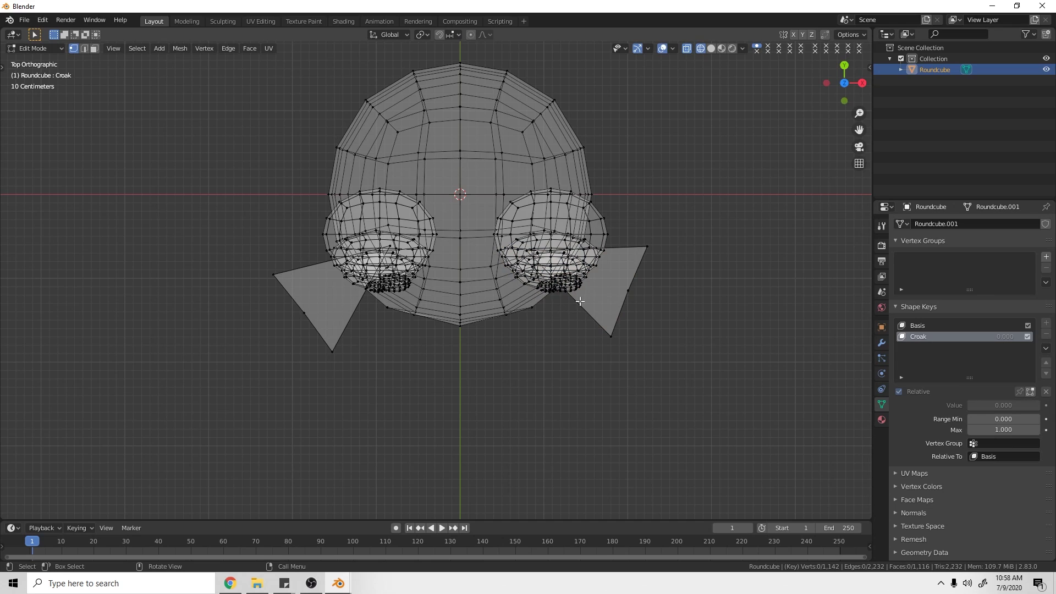
# Step: In front view, select only the two eyes by excluding the body and feet, and move them up about 1 m along Z, clear of the body
pyautogui.press('KP_1')
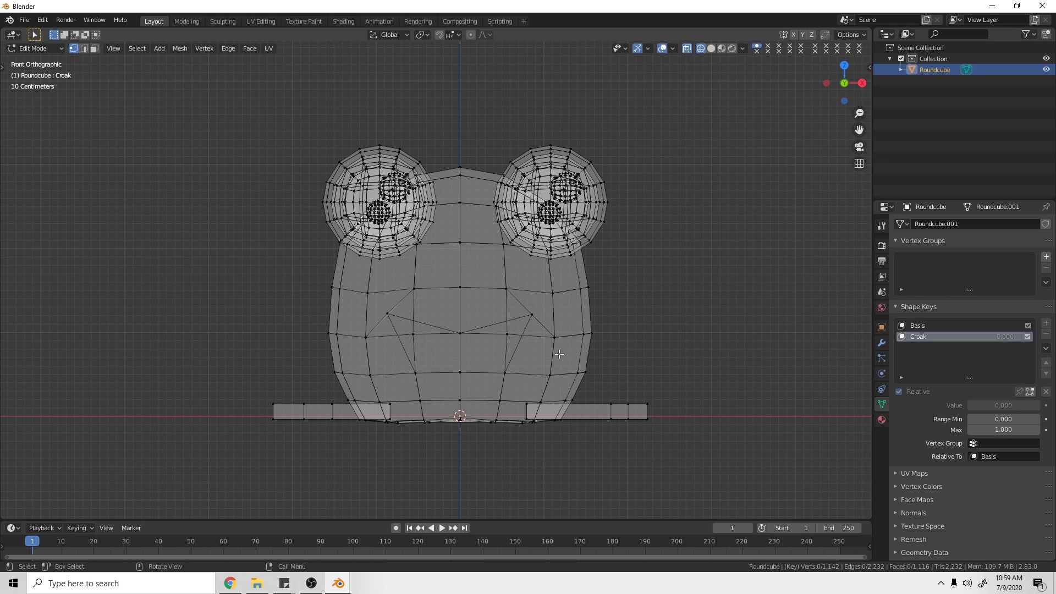
pyautogui.press('a')
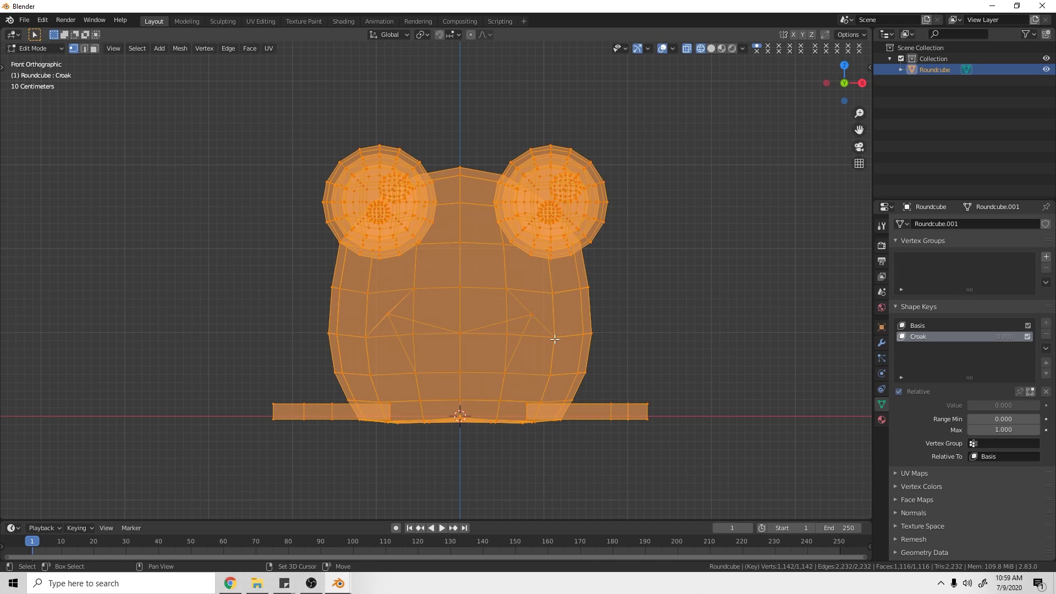
pyautogui.hotkey('shift', 'l')
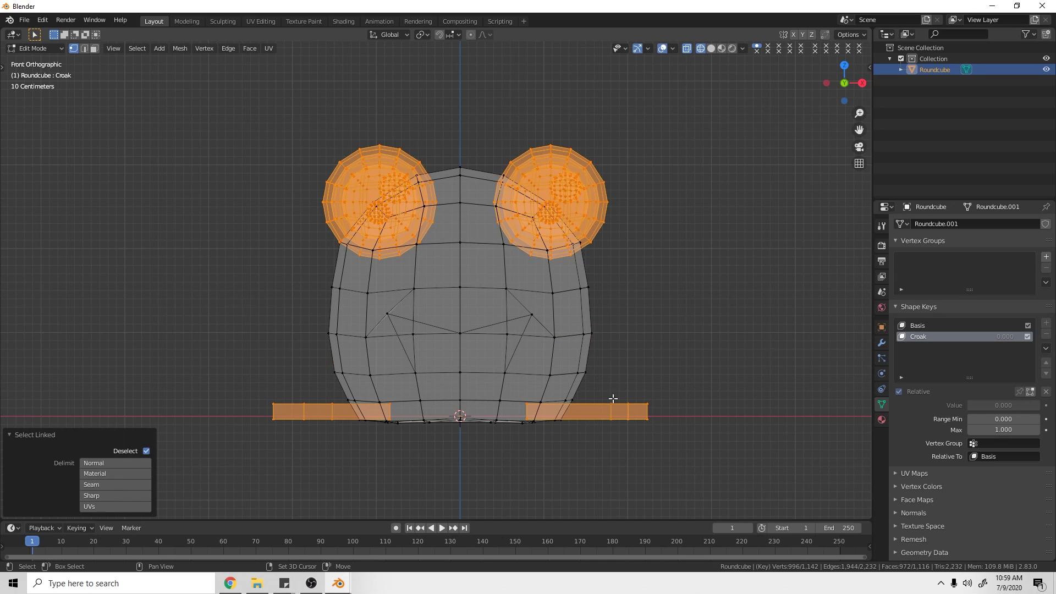
pyautogui.hotkey('shift', 'l')
pyautogui.hotkey('shift', 'l')
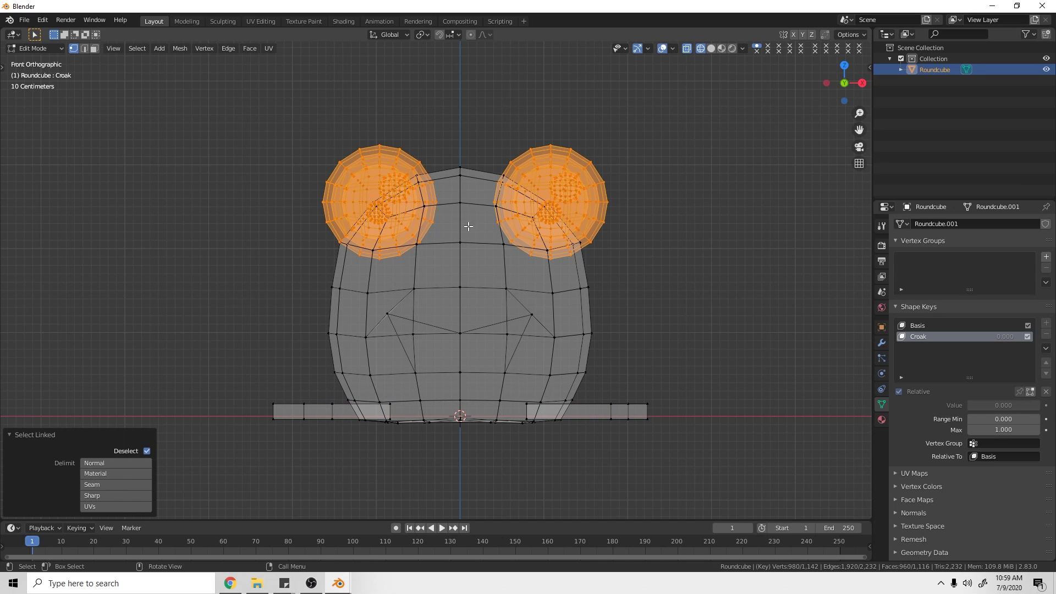
pyautogui.press('g')
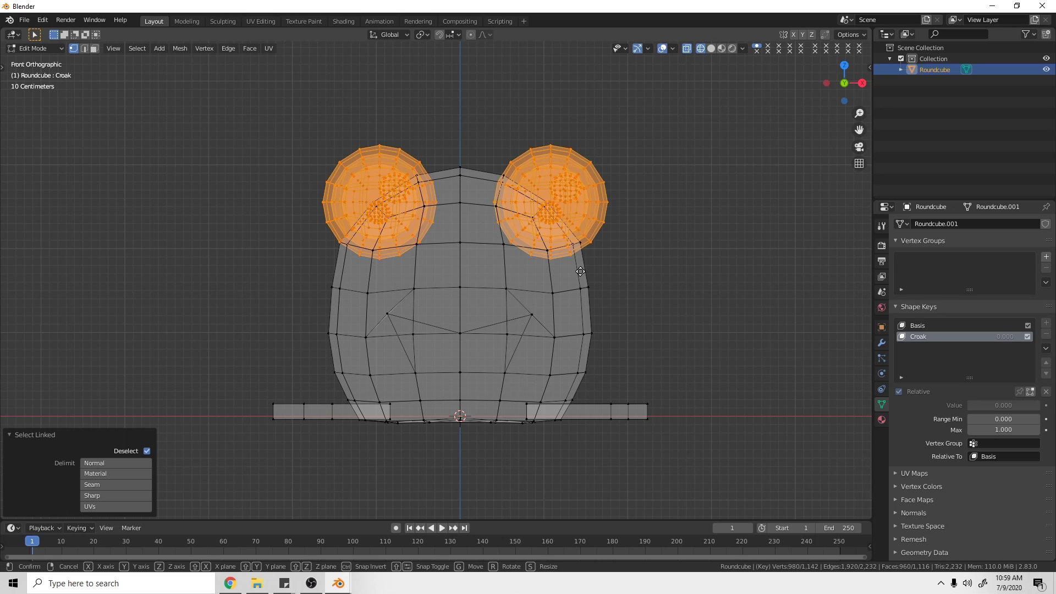
pyautogui.press('z')
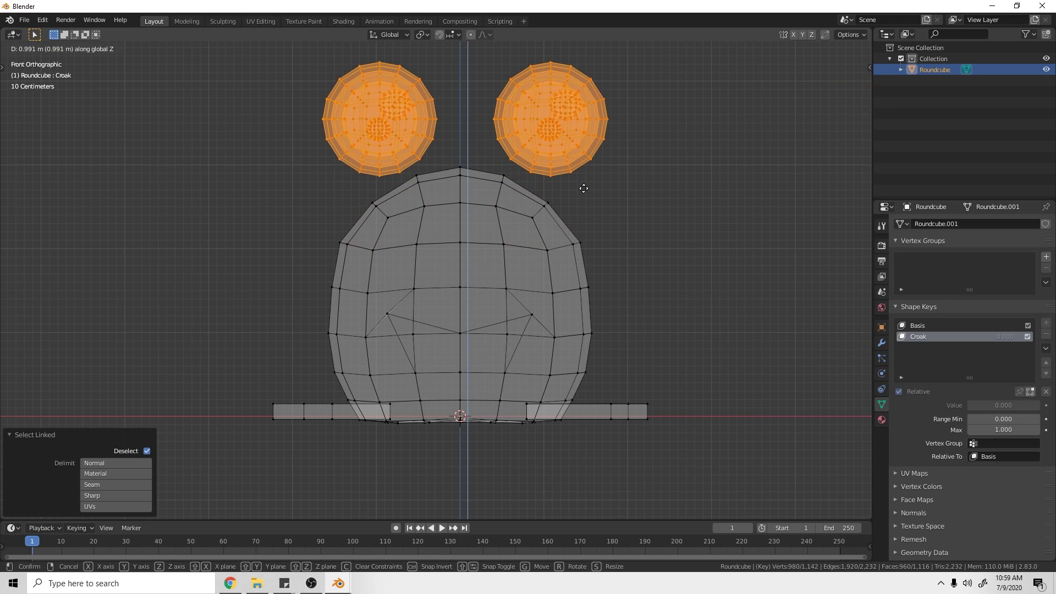
pyautogui.click(582, 184)
# Step: Select only the eye on the positive X side, move it about 0.35 m outward and 0.66 m down, and rotate it outward about 15°
pyautogui.keyDown('shift'); pyautogui.moveTo(578, 181); pyautogui.dragTo(558, 232, button='middle'); pyautogui.keyUp('shift')
pyautogui.hotkey('alt', 'a')
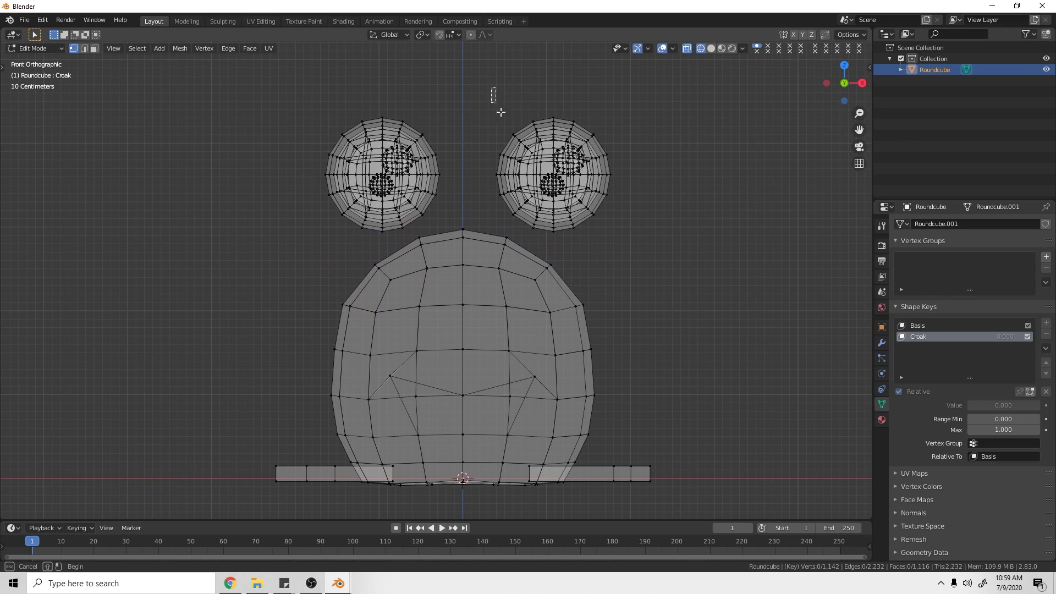
pyautogui.moveTo(493, 92); pyautogui.dragTo(629, 237)
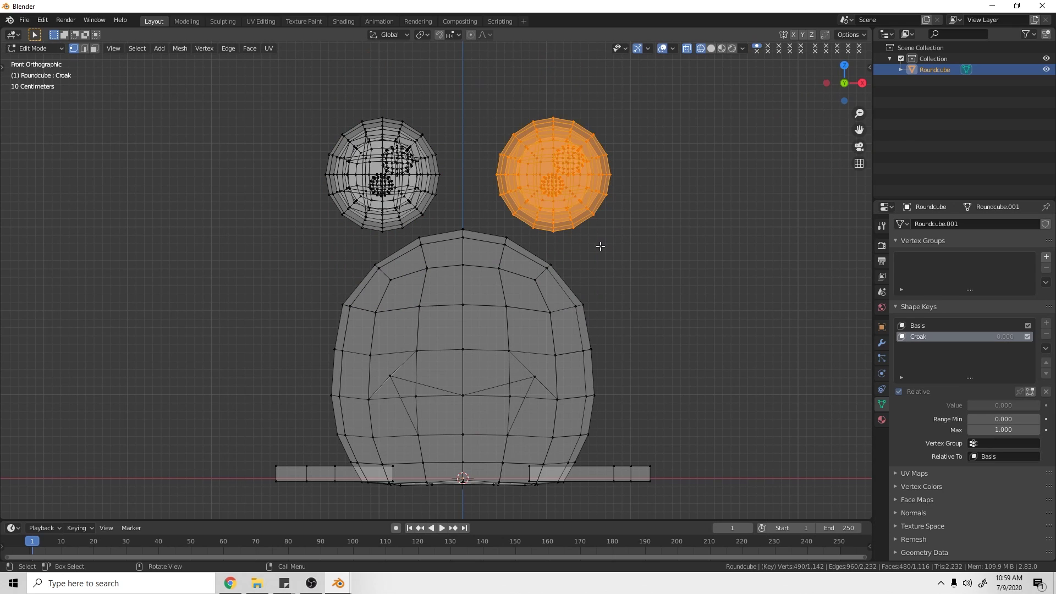
pyautogui.press('g')
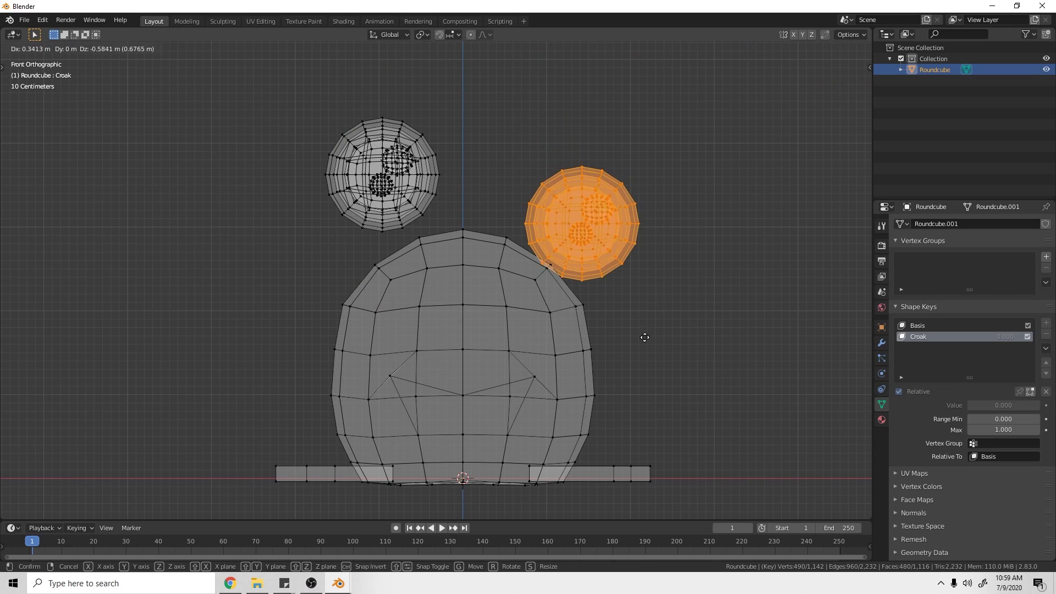
pyautogui.click(647, 344)
pyautogui.press('r')
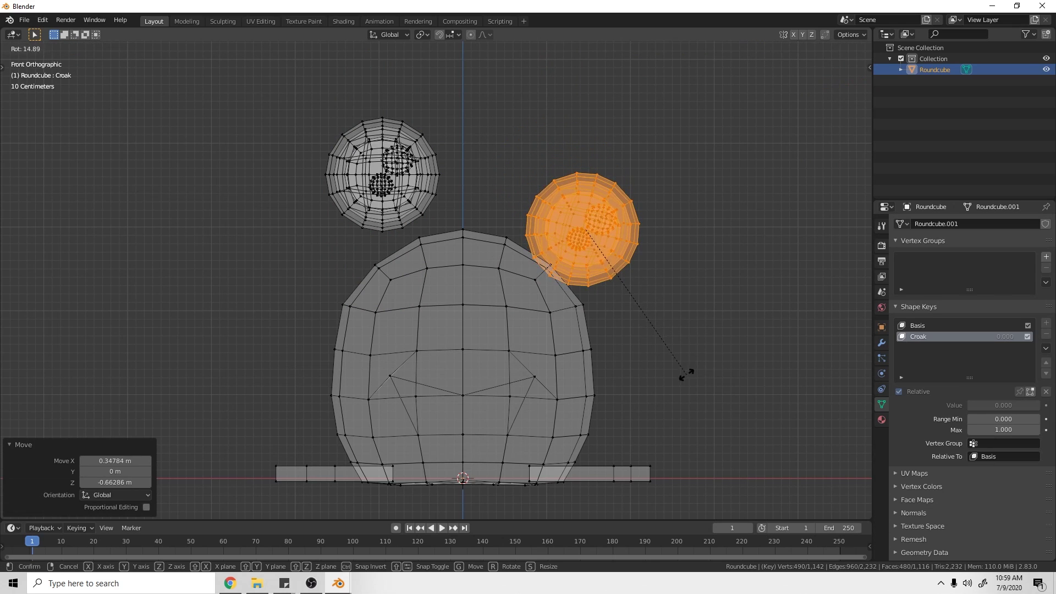
pyautogui.click(686, 375)
pyautogui.press('g')
pyautogui.press('Escape')
# Step: Select the eye on the negative X side, move it outward and down onto the body, and rotate it outward by 17° and another 11.5°
pyautogui.hotkey('alt', 'a')
pyautogui.press('b')
pyautogui.moveTo(259, 94); pyautogui.dragTo(447, 233)
pyautogui.press('g')
pyautogui.click(514, 193)
pyautogui.press('g')
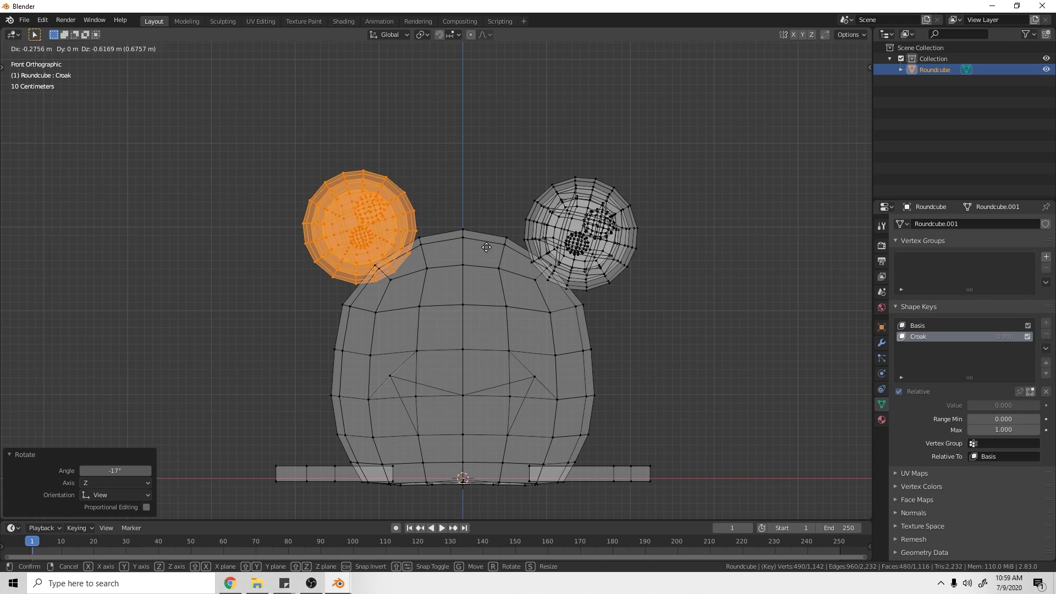
pyautogui.click(475, 251)
pyautogui.click(500, 222)
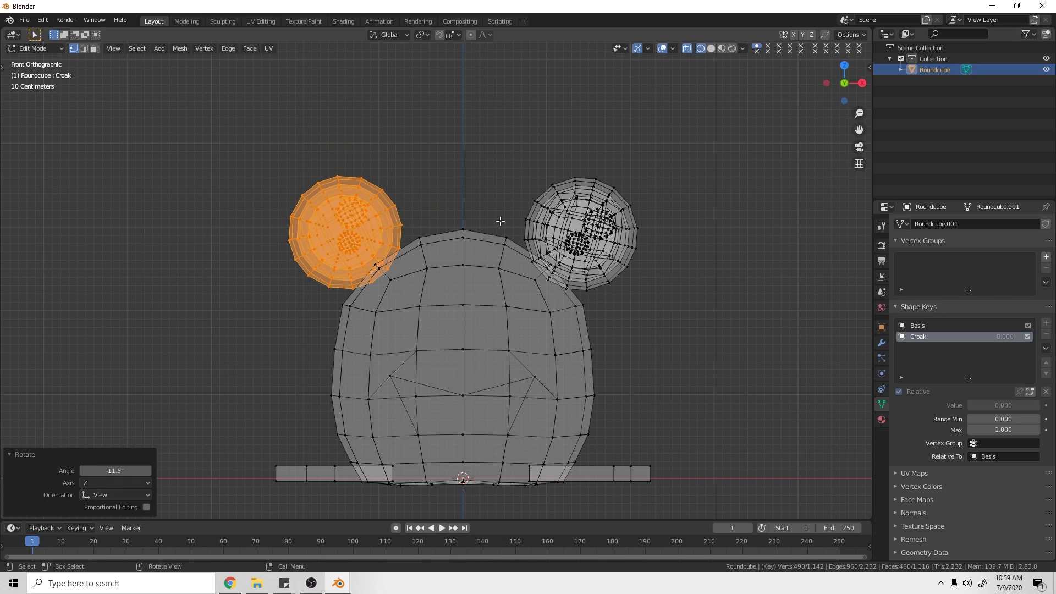
# Step: Return to Object Mode, set the Croak shape key value to 1.000, and show the frog in Material Preview shading
pyautogui.press('Tab')
pyautogui.press('z')
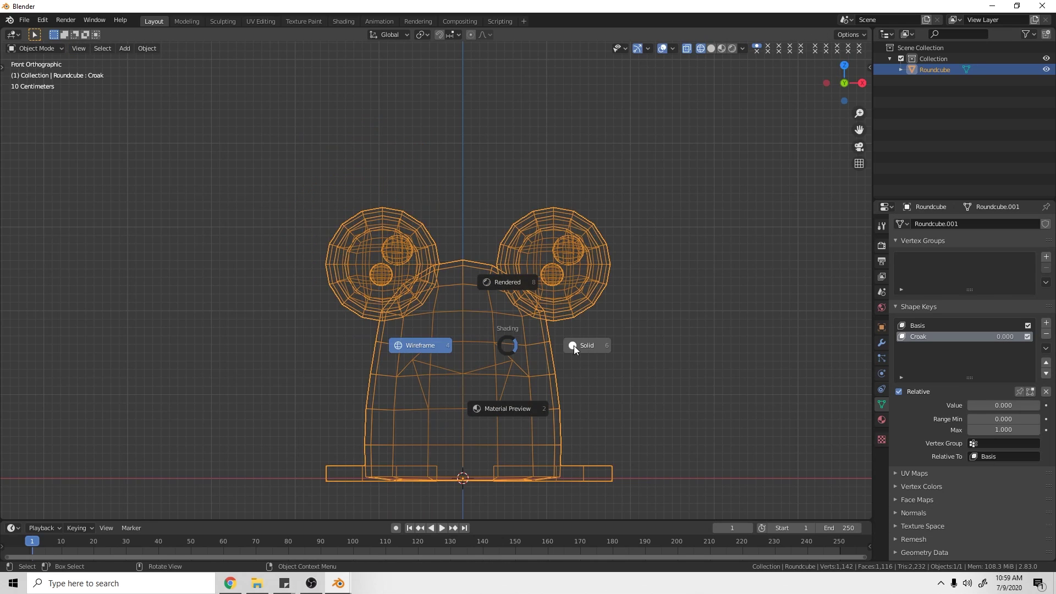
pyautogui.click(573, 346)
pyautogui.scroll(-2, 429, 372)
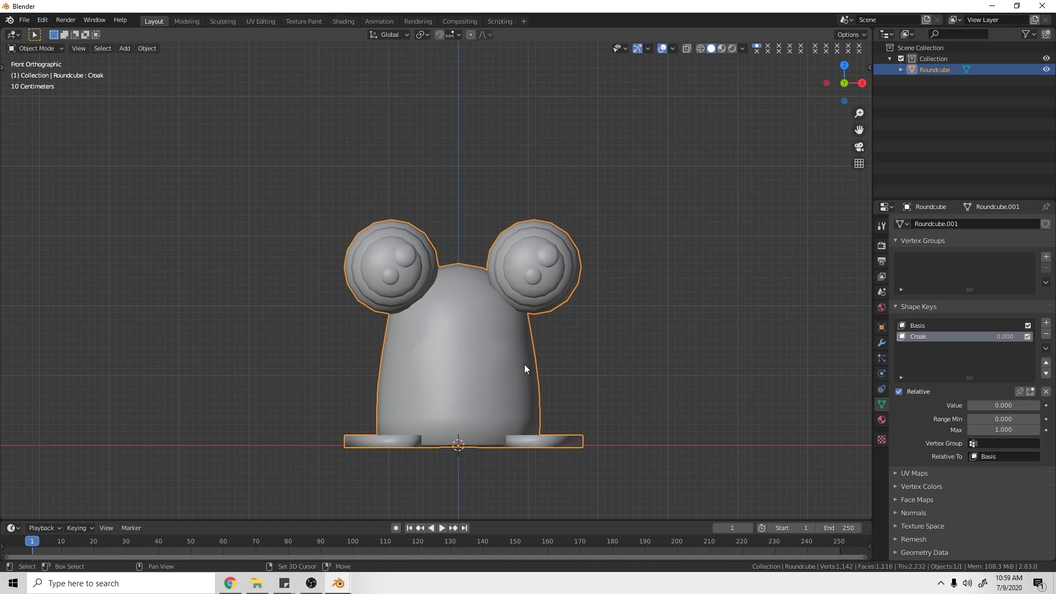
pyautogui.keyDown('shift'); pyautogui.scroll(-2, 550, 361); pyautogui.keyUp('shift')
pyautogui.moveTo(1009, 407)
pyautogui.mouseDown()
pyautogui.moveTo(1046, 407)
pyautogui.moveTo(1009, 407)
pyautogui.moveTo(1030, 406)
pyautogui.mouseUp()
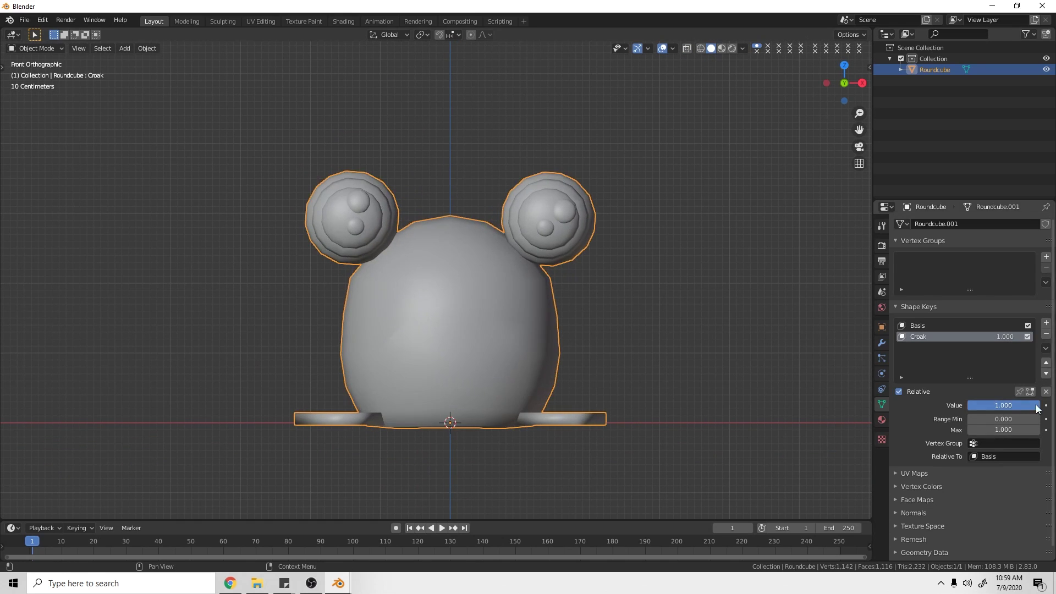
pyautogui.press('z')
pyautogui.click(497, 400)
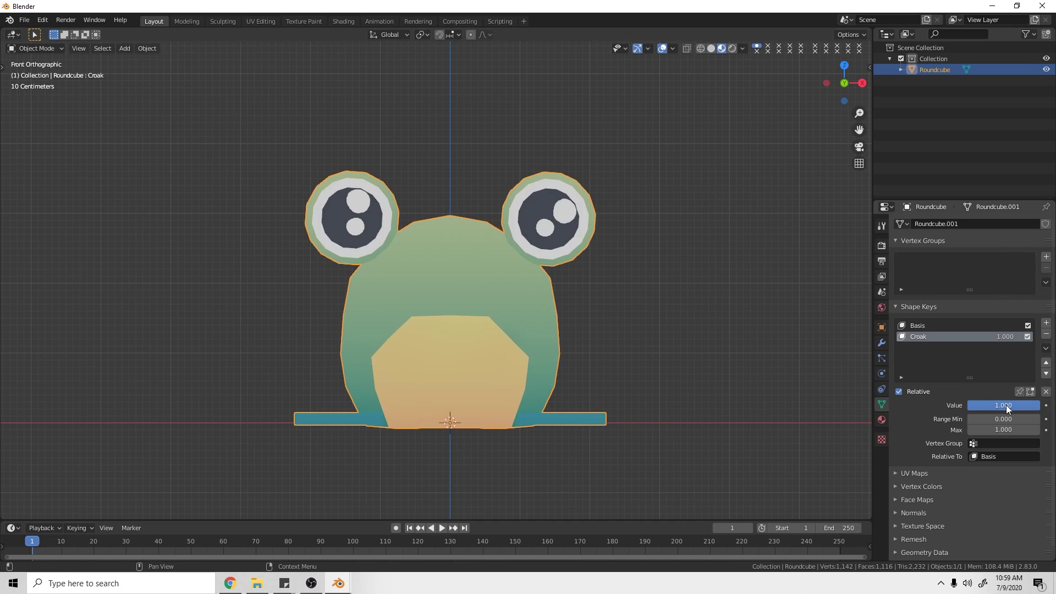
# Step: Keyframe the Croak shape key value at 0.000 on frame 1 and at 1.000 on frame 20
pyautogui.moveTo(1000, 405); pyautogui.dragTo(970, 406)
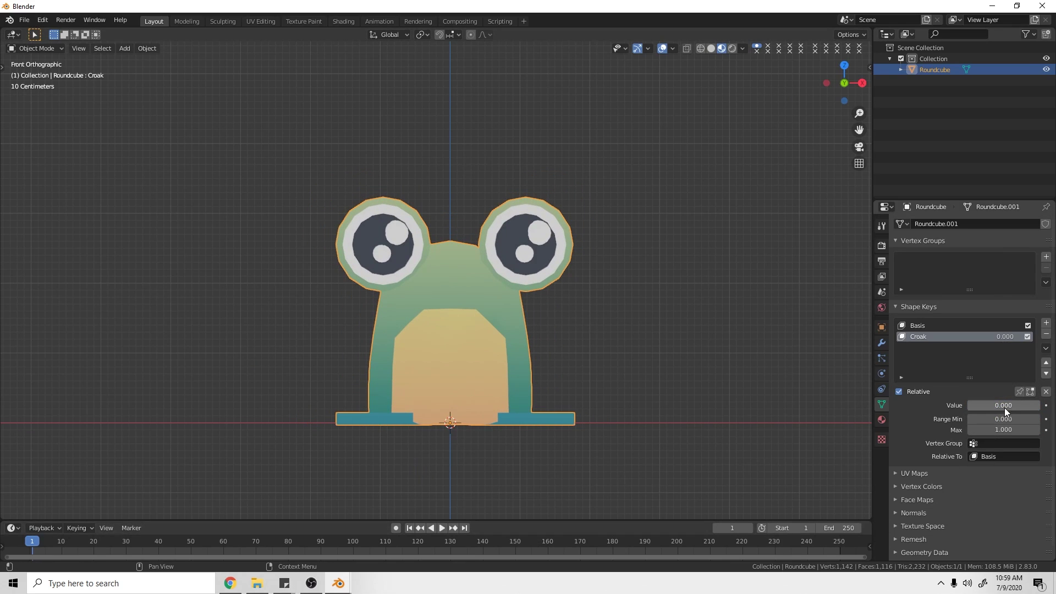
pyautogui.press('i')
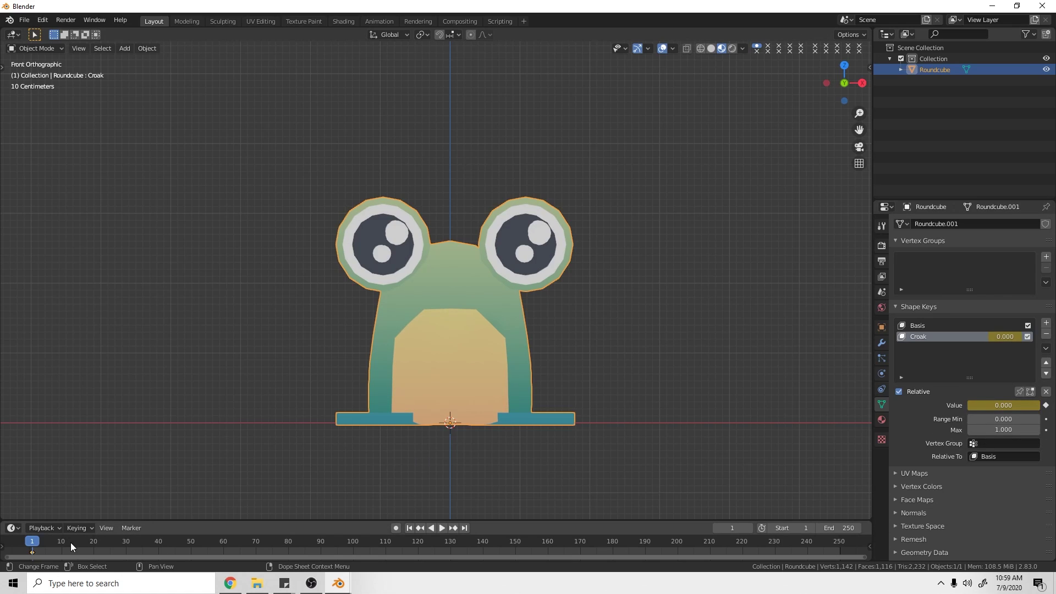
pyautogui.moveTo(95, 553); pyautogui.dragTo(94, 552)
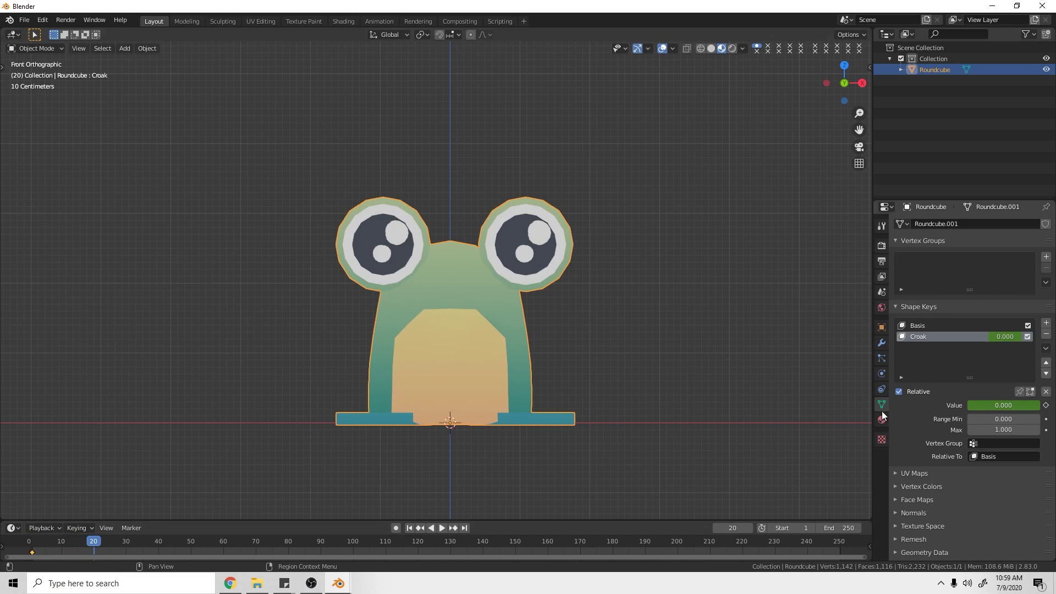
pyautogui.moveTo(990, 406); pyautogui.dragTo(1039, 411)
pyautogui.press('i')
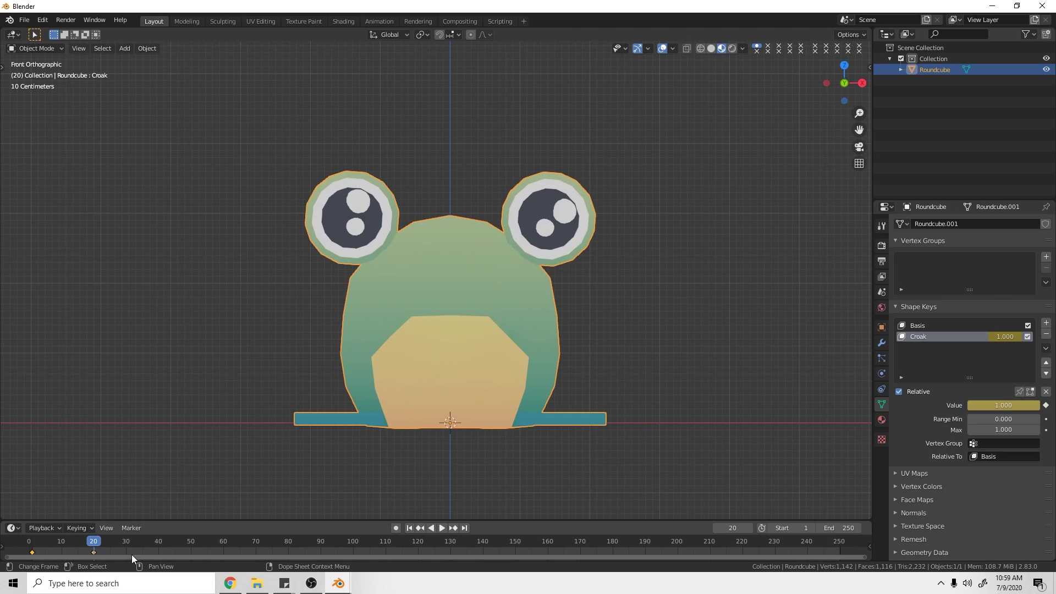
# Step: Keyframe the Croak value at about 0.88 on frame 25 and at 1.000 on frame 30
pyautogui.moveTo(110, 545); pyautogui.dragTo(110, 545)
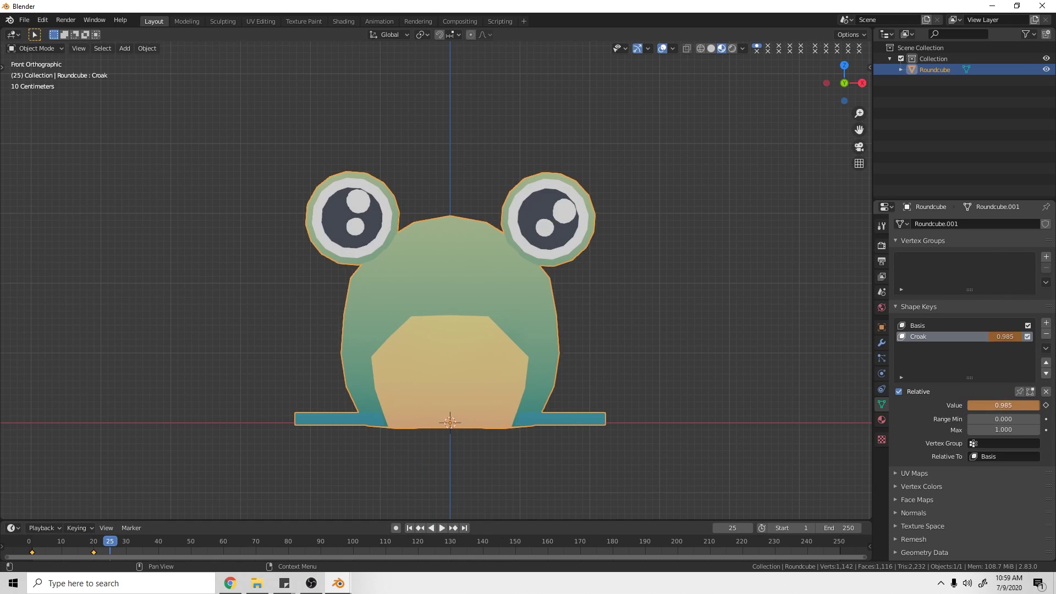
pyautogui.moveTo(1004, 406); pyautogui.dragTo(990, 406)
pyautogui.press('i')
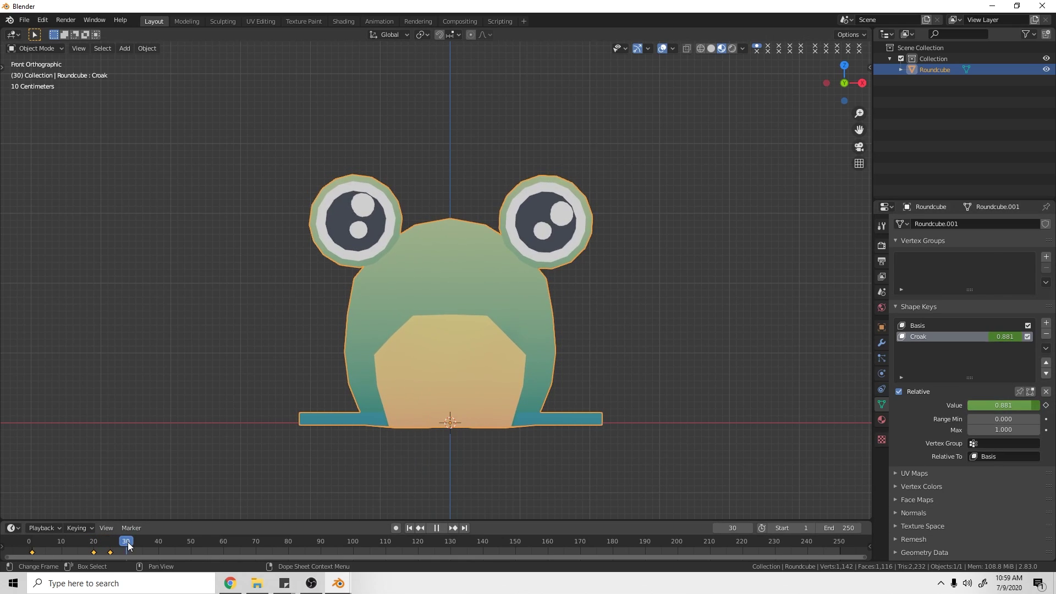
pyautogui.moveTo(128, 546); pyautogui.dragTo(127, 545)
pyautogui.moveTo(1003, 405); pyautogui.dragTo(1028, 405)
pyautogui.press('i')
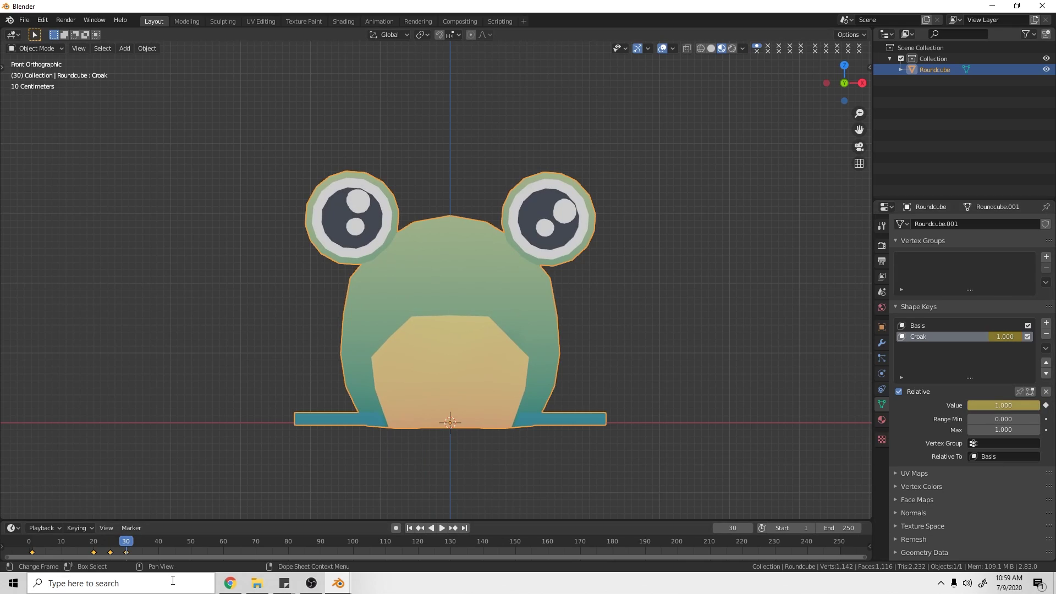
# Step: Keyframe the Croak value at 0.940 on frame 35 and at 0.000 on frame 45
pyautogui.moveTo(146, 543); pyautogui.dragTo(143, 543)
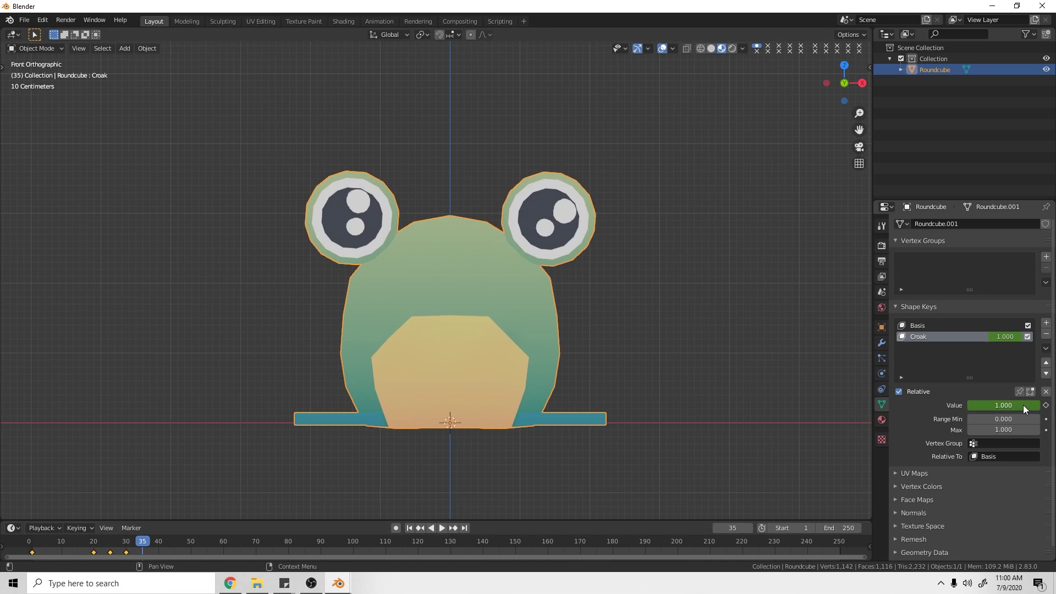
pyautogui.moveTo(1024, 406); pyautogui.dragTo(1012, 406)
pyautogui.press('i')
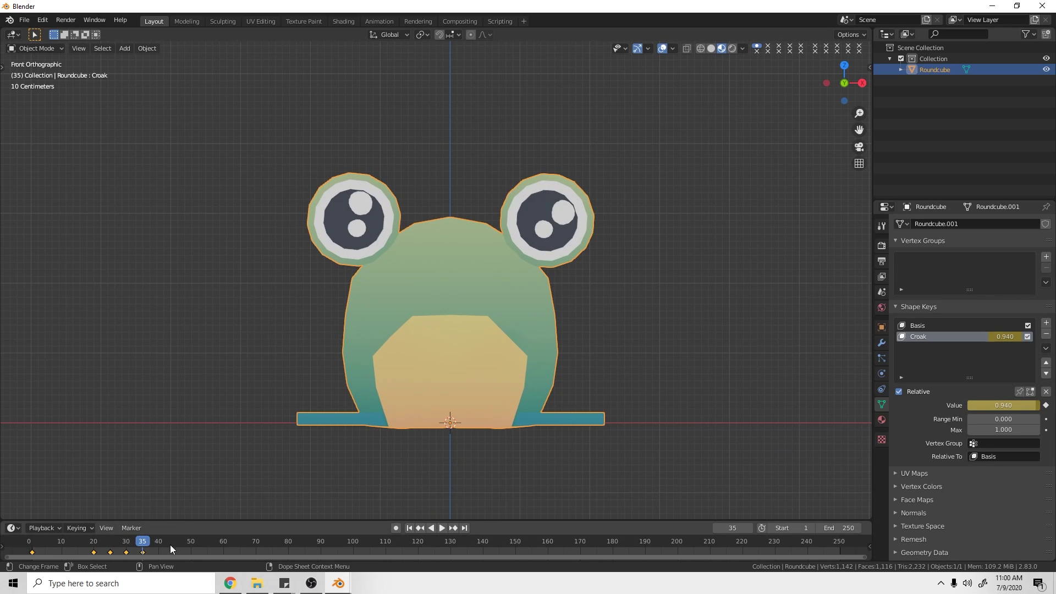
pyautogui.press('BackSpace')
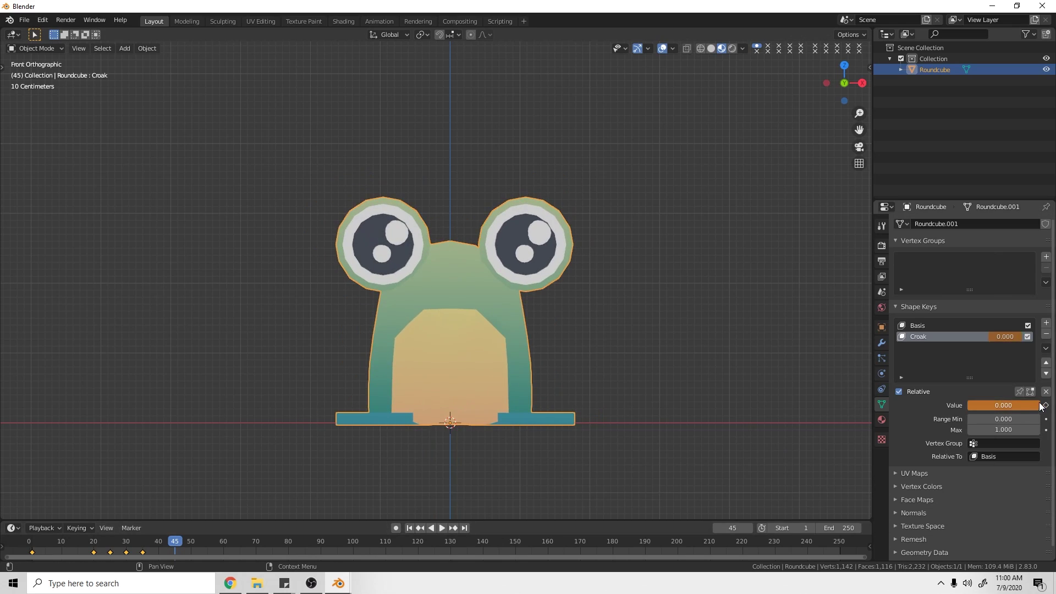
pyautogui.press('i')
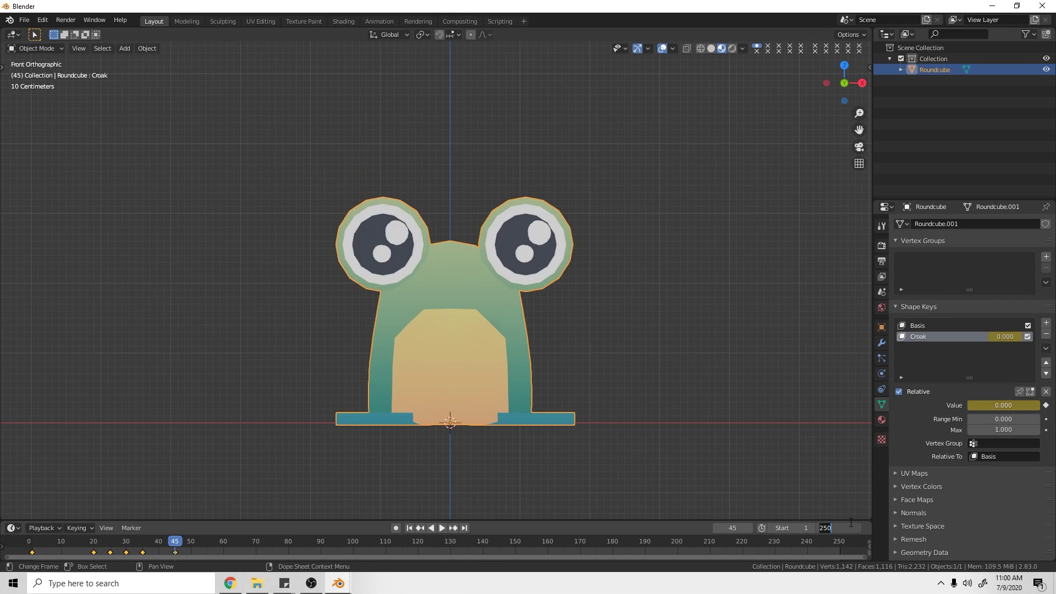
# Step: Set the animation's end frame to 60, play the croak animation, and stop it
pyautogui.click(851, 522)
pyautogui.write('60')
pyautogui.press('Return')
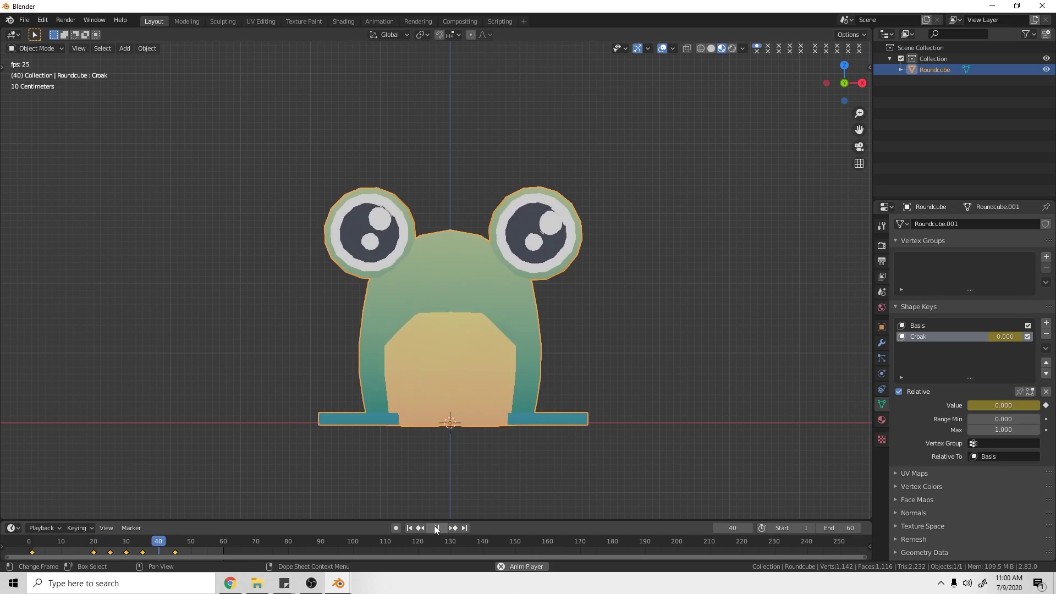
pyautogui.click(437, 527)
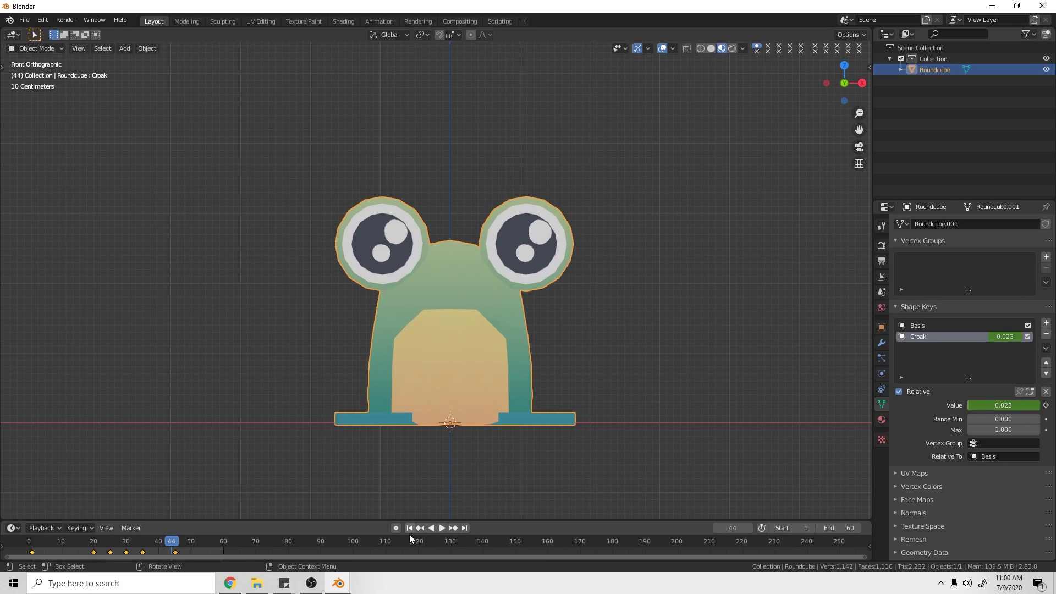
# Step: Scale the Croak keyframes toward frame 1 so the last falls around frame 19, and play the animation with the end frame set to 30
pyautogui.hotkey('shift', 'Left')
pyautogui.press('s')
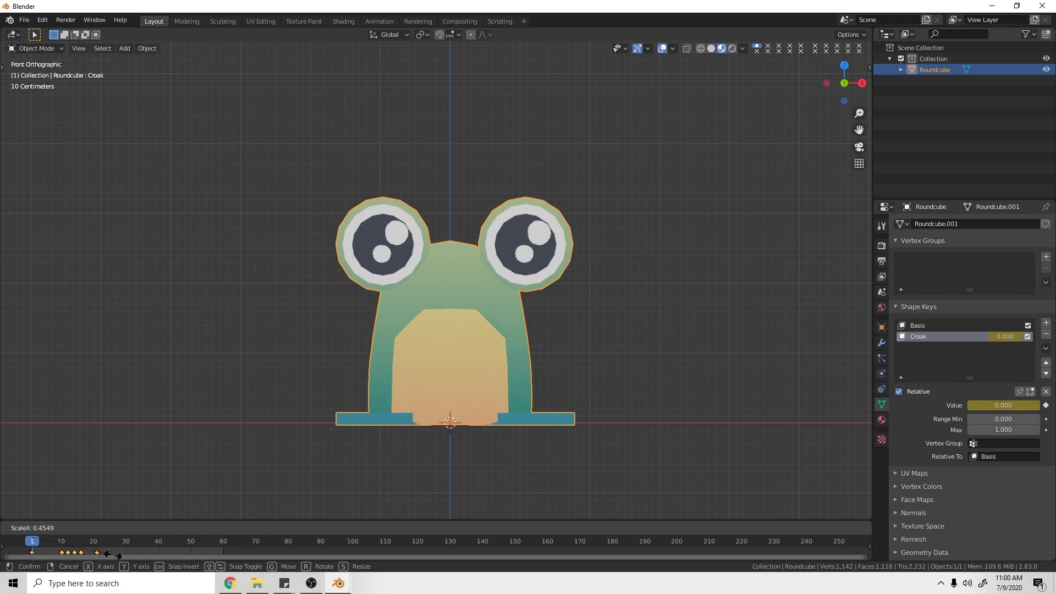
pyautogui.click(110, 559)
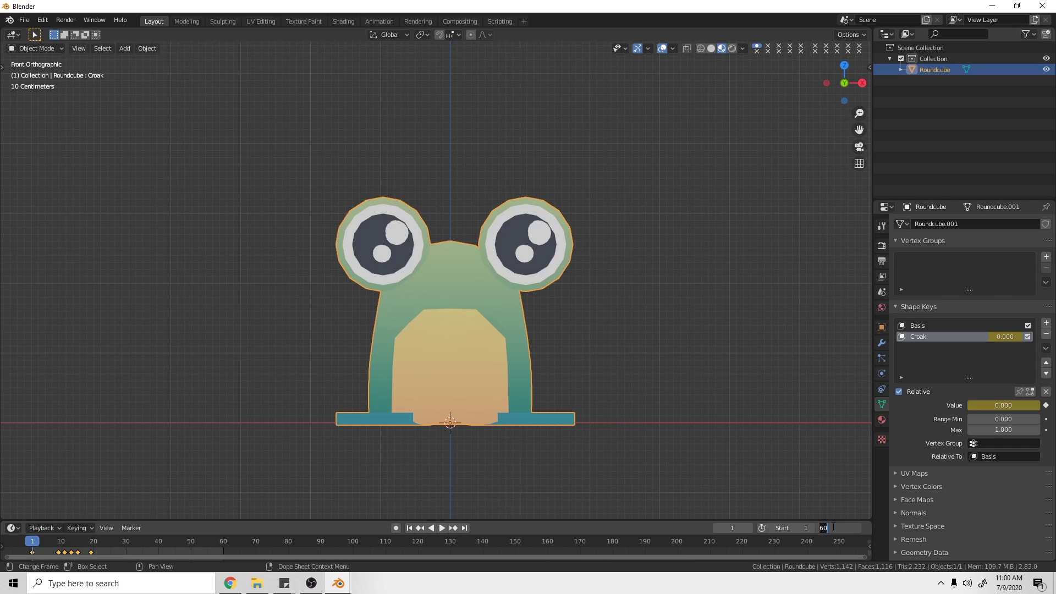
pyautogui.press('space')
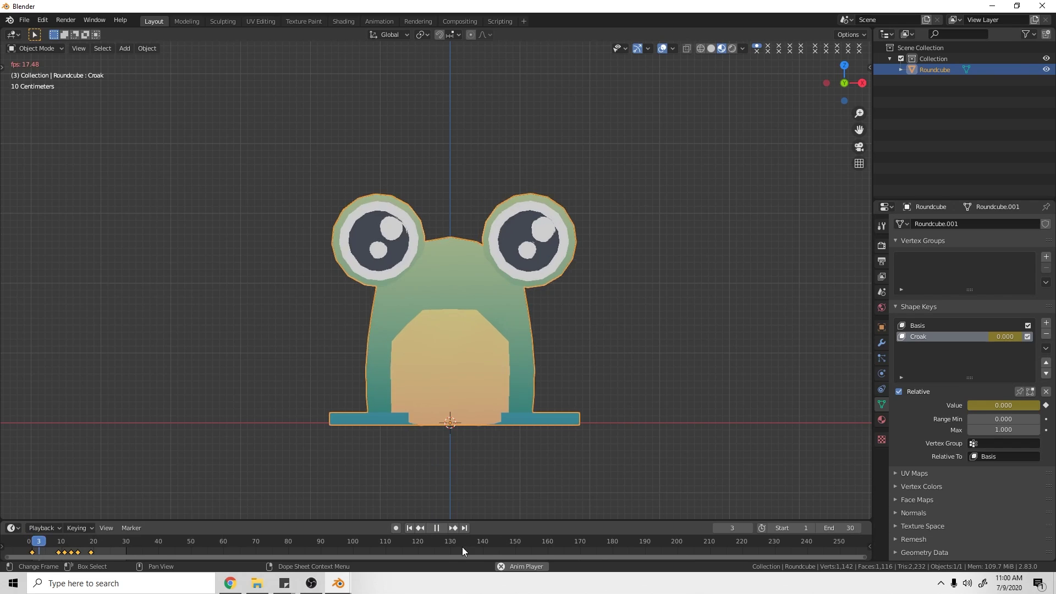